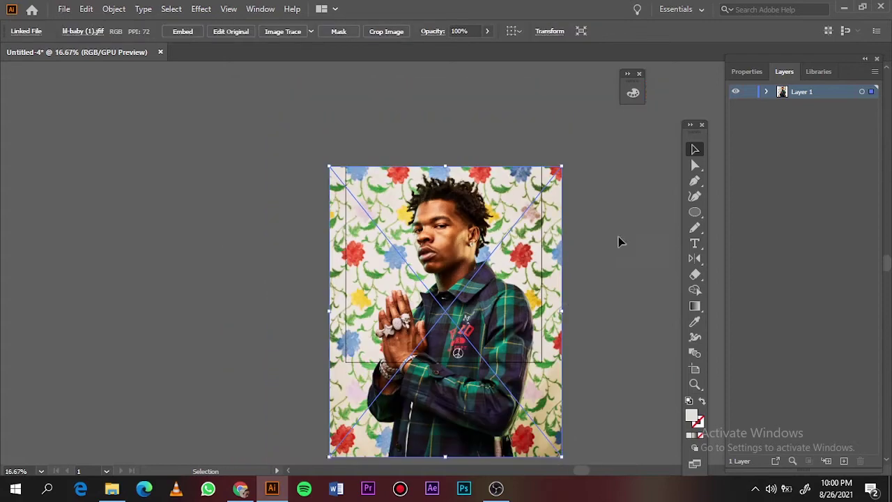
- Reposition and fade the reference photo, lock Layer 1, and add a new Layer 2 above it
left_click(695, 149)
left_click_drag(478, 252, 478, 277)
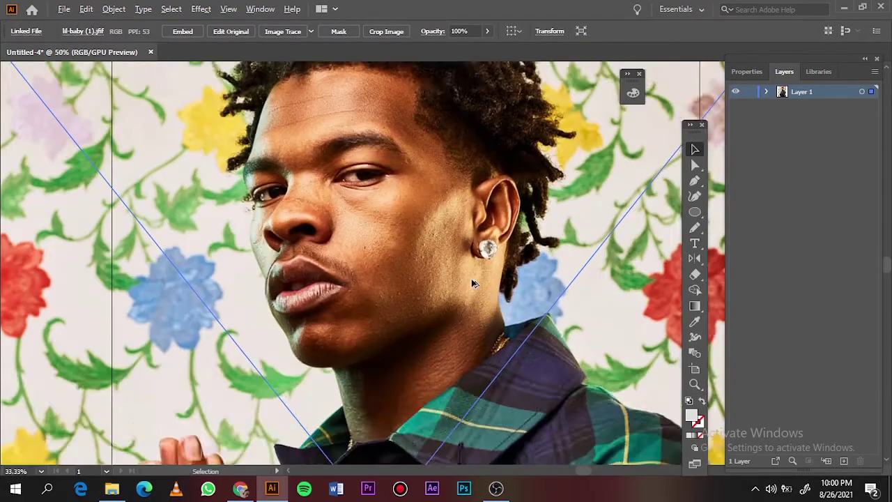
scroll(473, 239, "up", 3)
left_click(488, 31)
left_click_drag(484, 52, 472, 54)
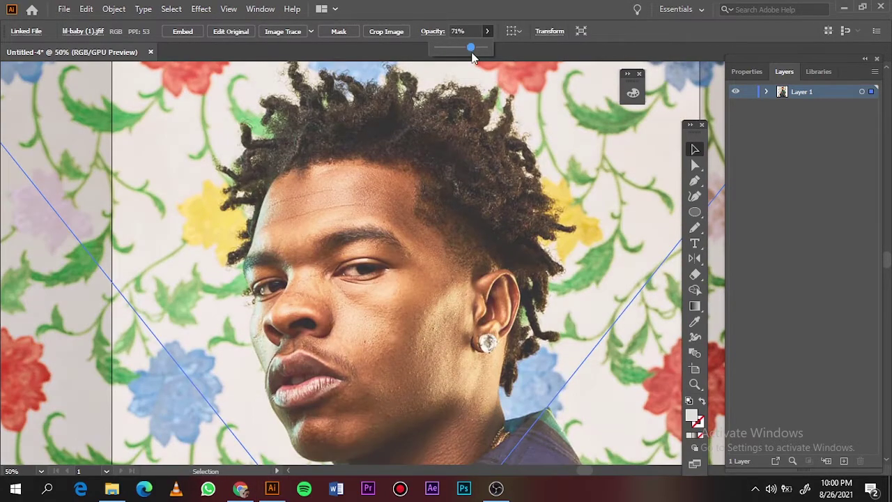
left_click(747, 92)
key("ctrl+l")
- Set the fill to black and draw a long thin ellipse across the artboard
left_click(813, 74)
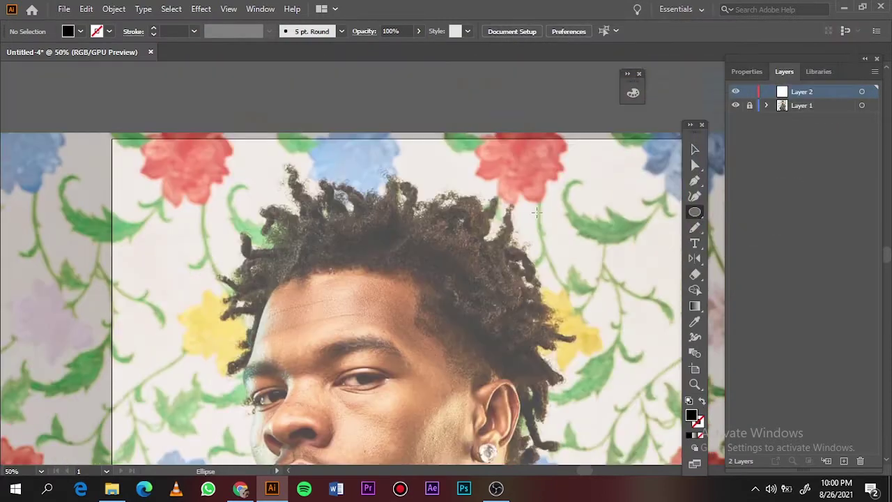
scroll(348, 278, "up", 5)
left_click(234, 31)
key("l")
left_click_drag(91, 165, 605, 165)
- Attempt a new brush from the ellipse, dismiss the error, and delete the shape
left_click(341, 30)
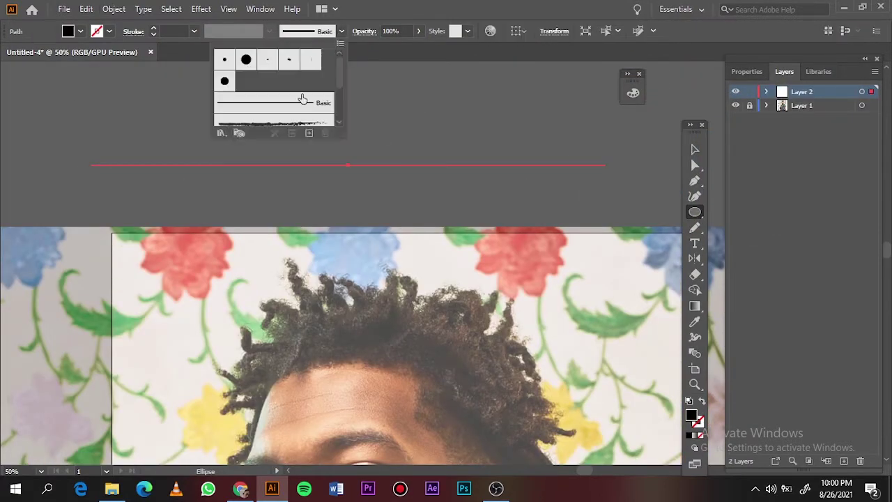
left_click(308, 132)
left_click(414, 339)
left_click(572, 260)
key("Escape")
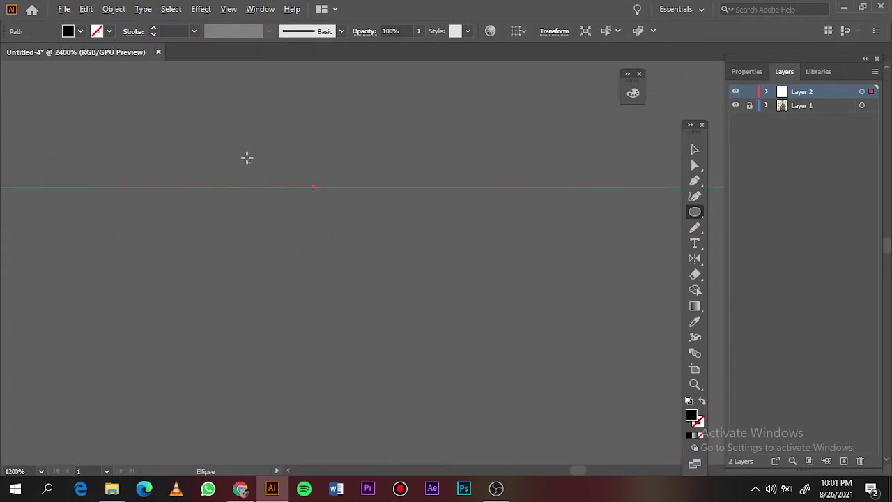
key("Delete")
- Zoom out, draw a long very flat ellipse, and define it as a new Art Brush
key("ctrl+minus")
key("ctrl+minus")
key("ctrl+minus")
left_click_drag(204, 220, 451, 220)
scroll(324, 217, "up", 10, "alt")
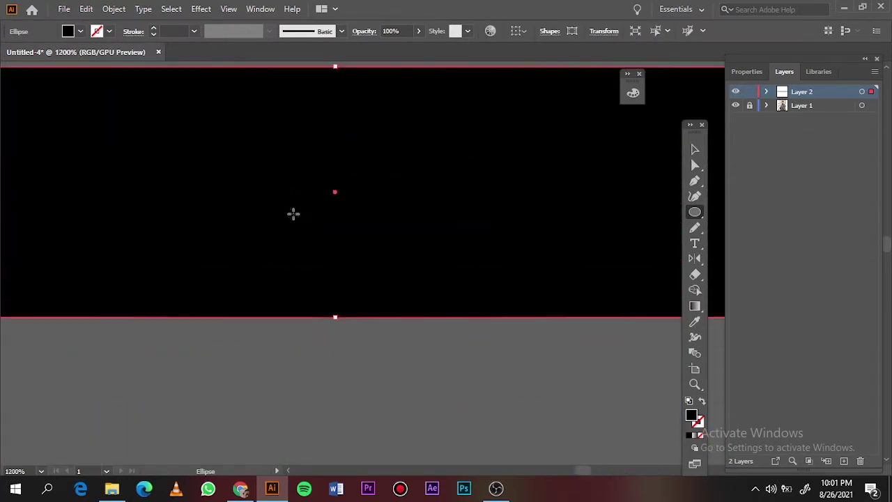
left_click(341, 31)
left_click(309, 133)
left_click(420, 339)
left_click(521, 414)
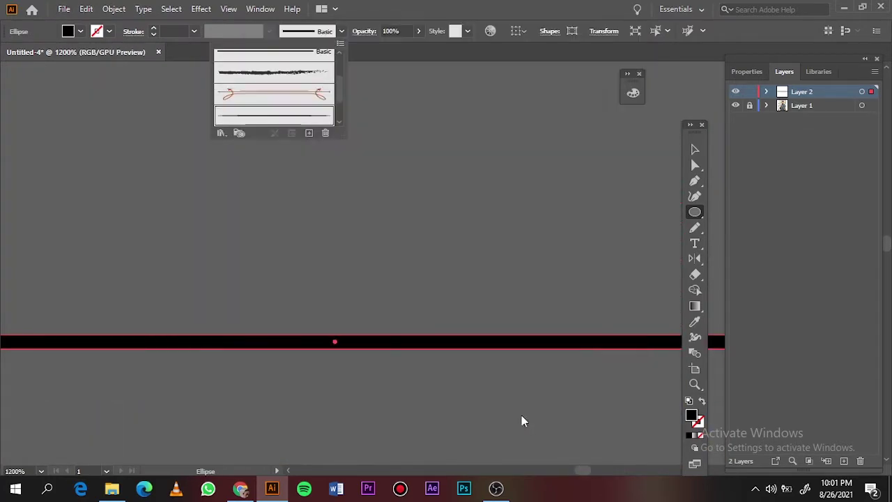
- Accept the Art Brush options, apply the new brush, and switch to the Paintbrush
left_click(342, 31)
left_click(274, 89)
key("Escape")
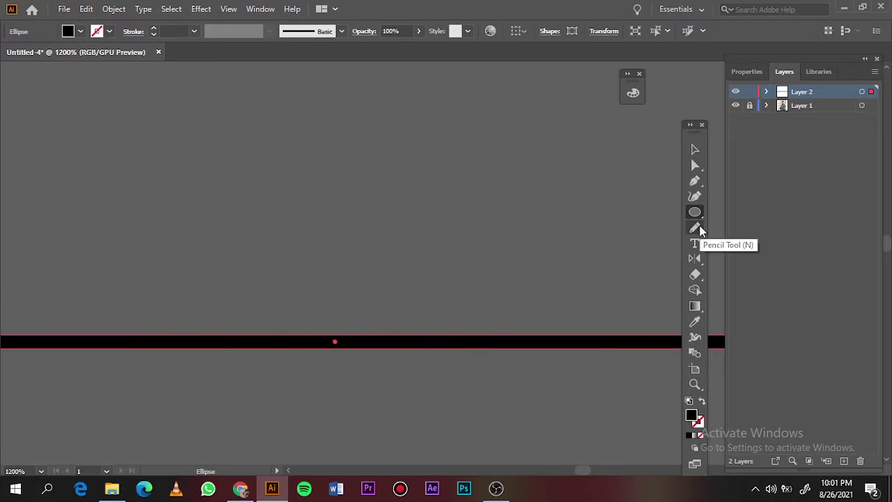
left_click(695, 228)
scroll(390, 279, "down", 8, "alt")
scroll(393, 285, "up", 4, "alt")
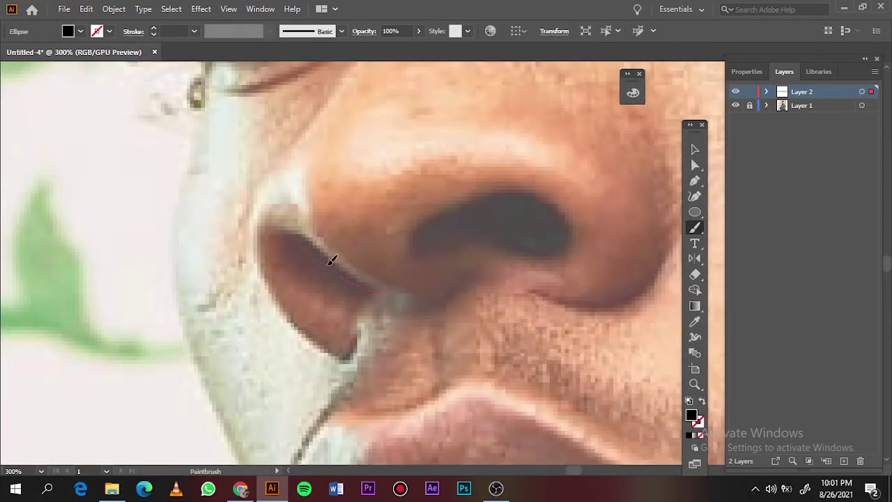
- Trace the left side of the nose, the nostril wing and the nostril opening
left_click_drag(331, 260, 321, 347)
left_click_drag(300, 136, 343, 78)
left_click_drag(390, 296, 304, 202)
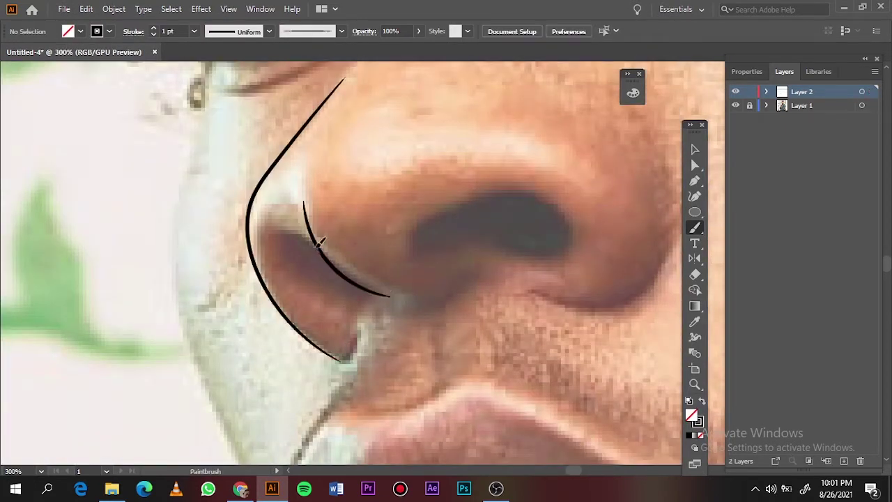
mouse_move(318, 242)
left_mouse_down()
mouse_move(289, 264)
mouse_move(352, 307)
mouse_move(460, 281)
left_mouse_up()
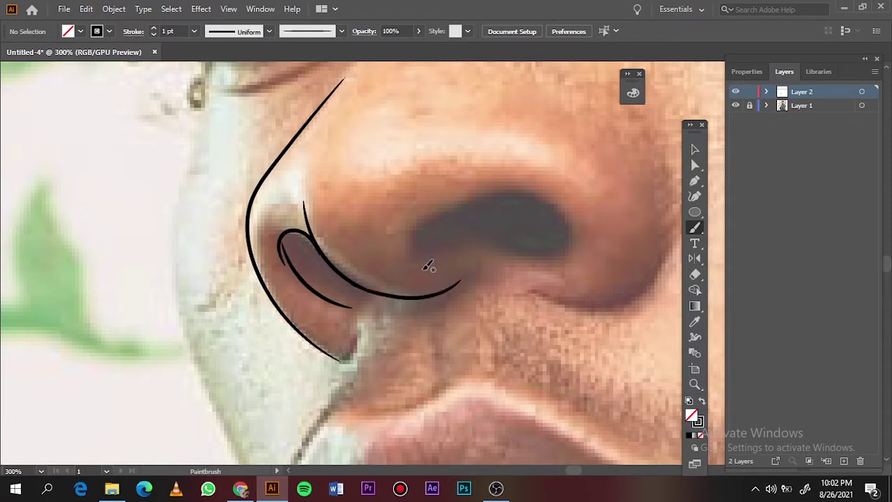
mouse_move(558, 202)
left_mouse_down()
mouse_move(573, 235)
mouse_move(415, 257)
left_mouse_up()
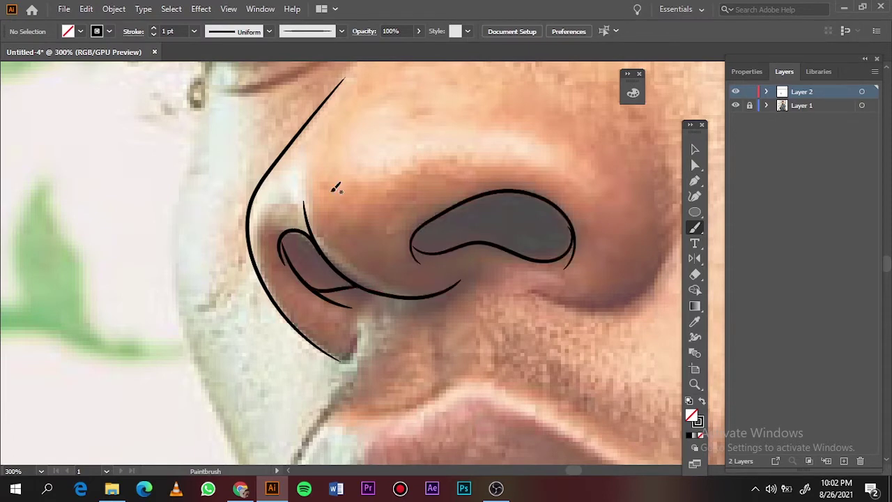
- Extend the nose line up beside the eye, then zoom in on the lips
key("ctrl+minus")
key("ctrl+minus")
key("ctrl+plus")
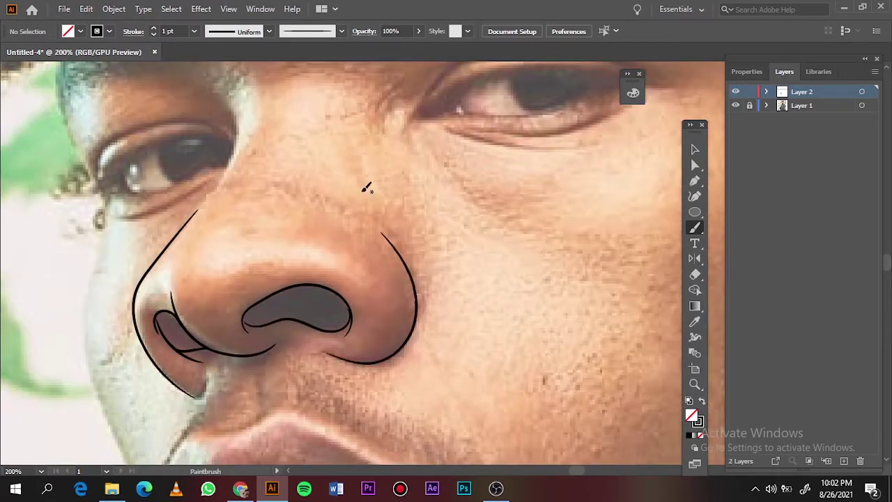
scroll(364, 185, "up", 5)
key("ctrl+plus")
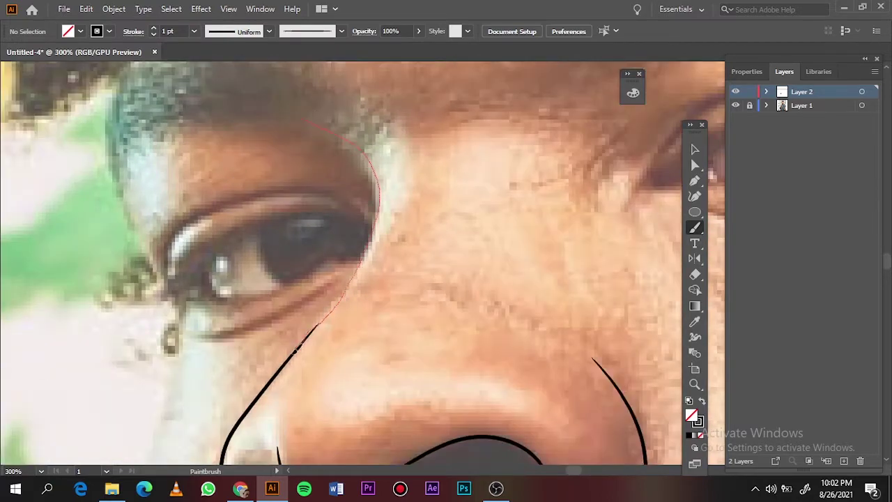
left_click_drag(295, 349, 296, 349)
key("ctrl+0")
key("ctrl+plus")
key("ctrl+plus")
key("ctrl+plus")
scroll(202, 339, "up", 3)
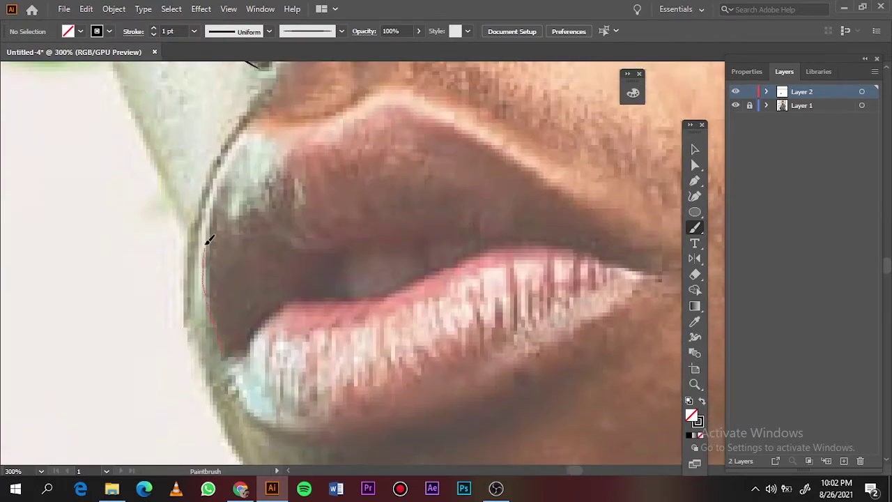
- Outline the upper lip, redraw the line between the lips, and trace the lower lip's top edge
left_click_drag(295, 126, 427, 98)
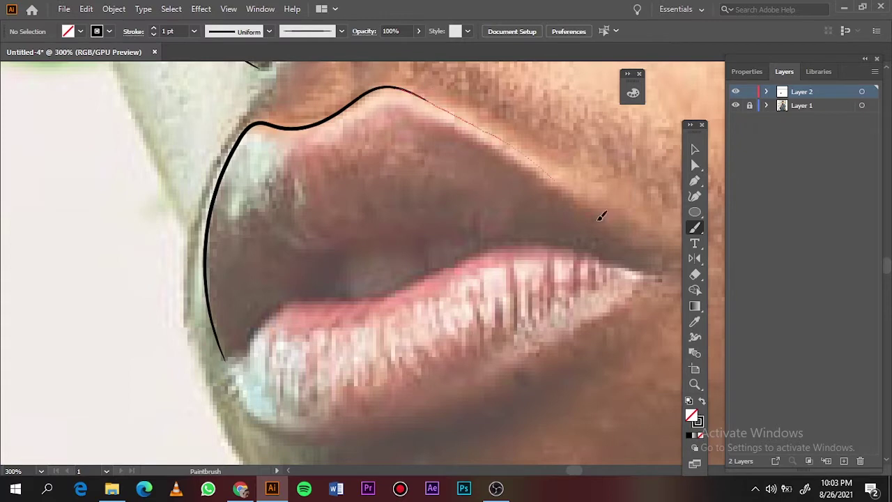
left_click_drag(600, 216, 655, 276)
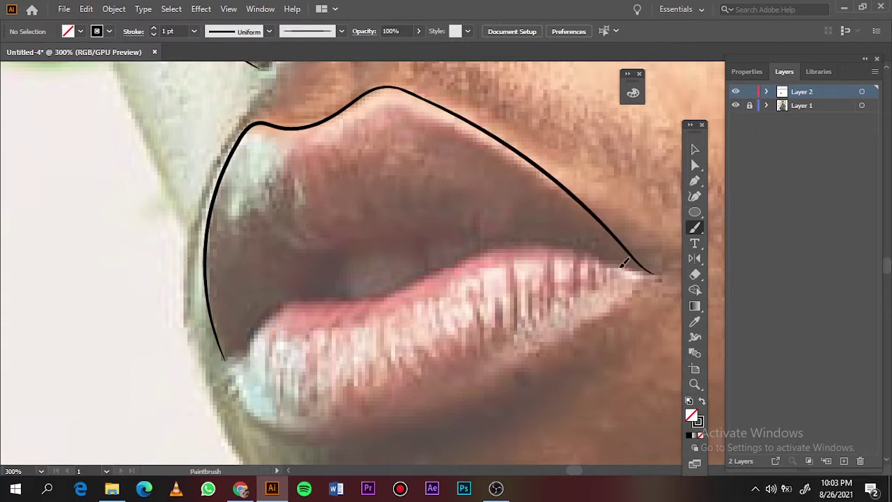
left_click_drag(384, 296, 282, 301)
key("ctrl+z")
left_click_drag(503, 236, 639, 271)
left_click_drag(288, 299, 627, 268)
- Trace the left and bottom edges of the lower lip, finishing at the corner
scroll(358, 258, "up", 1)
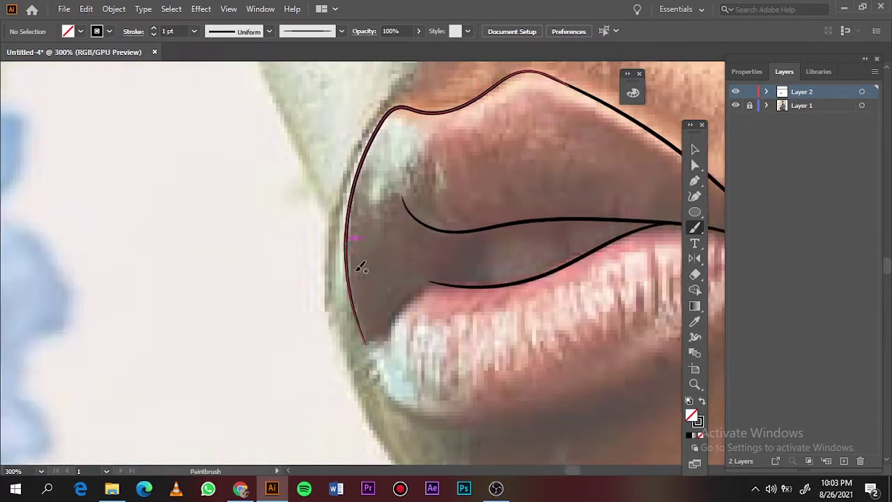
left_click_drag(435, 191, 465, 149)
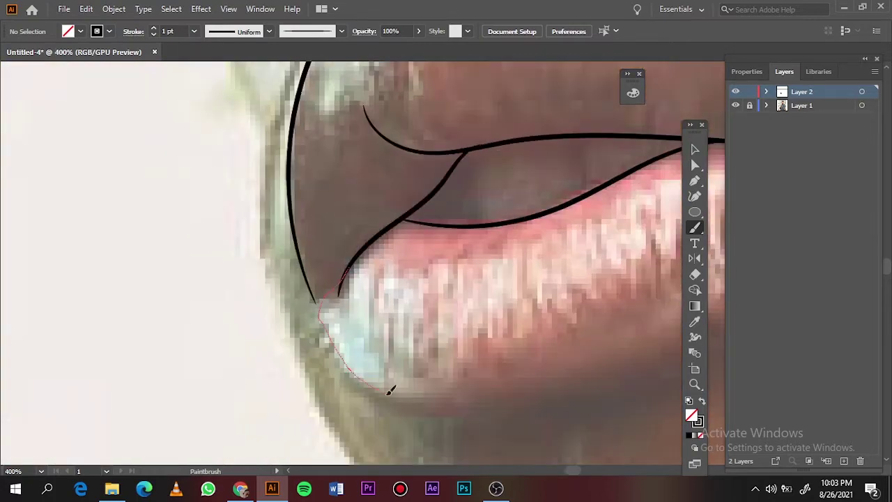
left_click_drag(389, 390, 390, 391)
scroll(390, 390, "up", 2)
left_click_drag(319, 298, 368, 457)
scroll(264, 290, "down", 2)
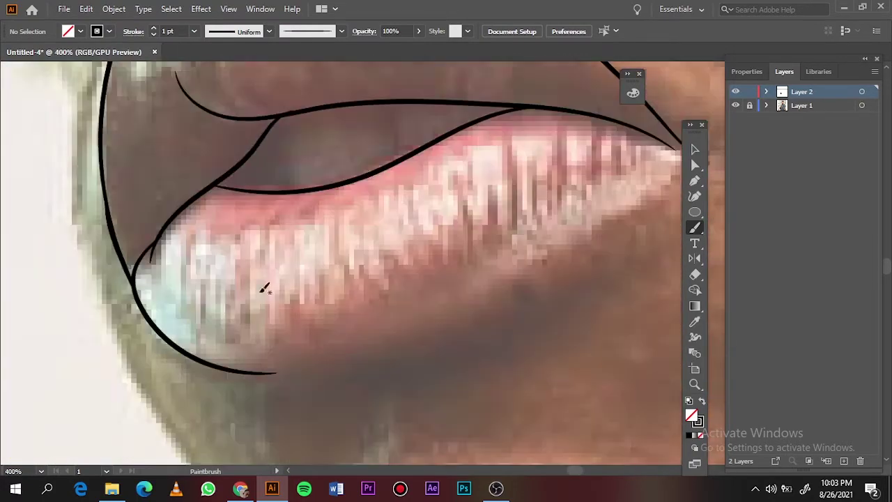
left_click_drag(694, 145, 693, 145)
scroll(169, 262, "up", 1)
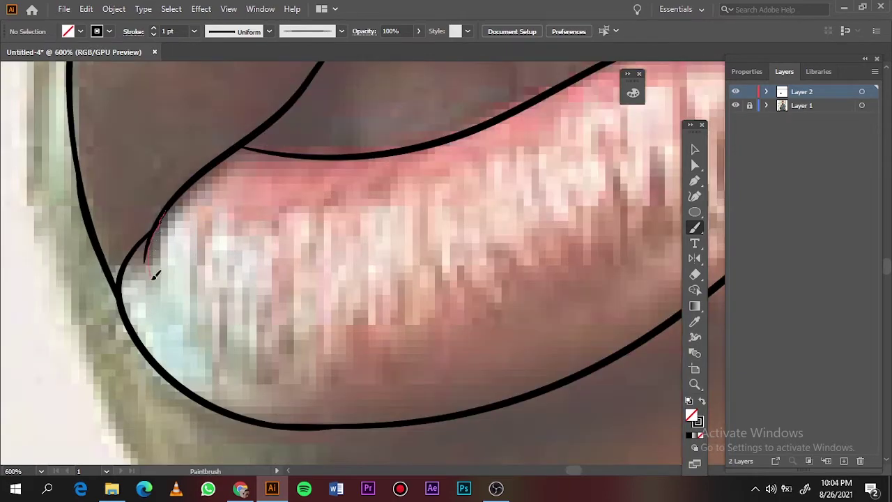
left_click_drag(154, 275, 155, 275)
- Extend the upper lip toward its corner, then hide the photo to check the lines
key("ctrl+0")
scroll(418, 313, "up", 5)
scroll(418, 314, "up", 2)
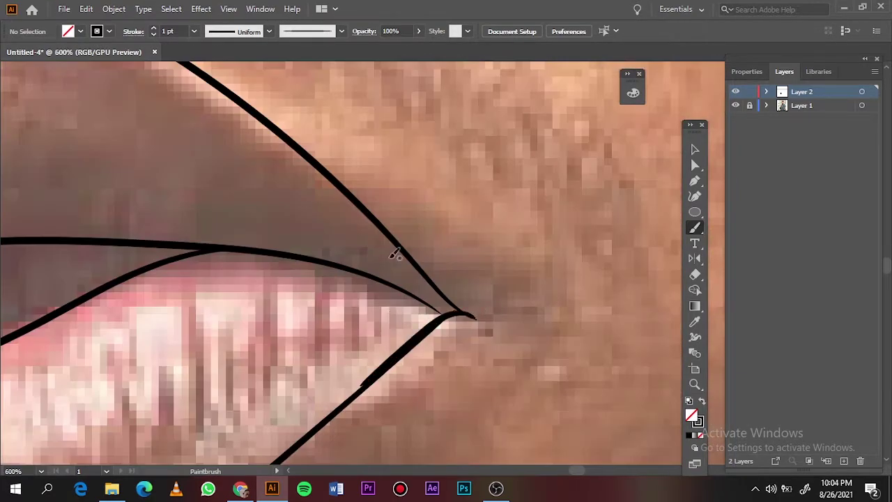
left_click_drag(382, 364, 382, 364)
left_click_drag(319, 255, 443, 307)
key("ctrl+0")
left_click(736, 106)
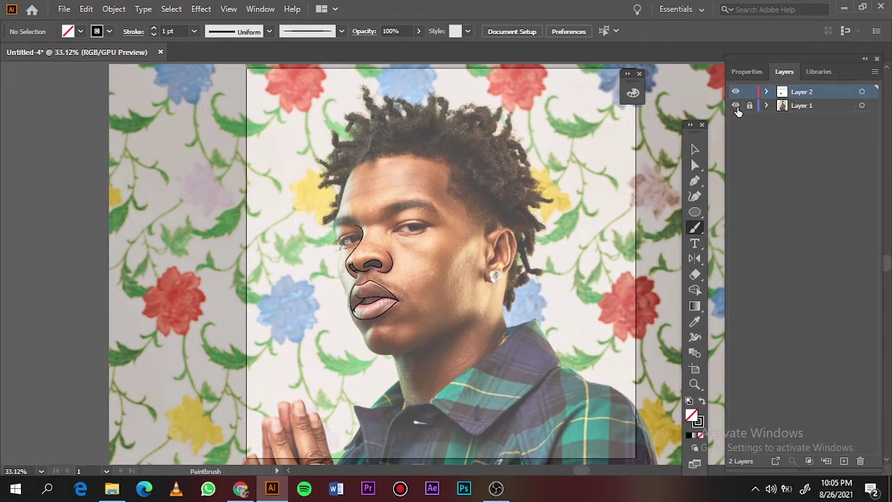
- Add fine 0.5 pt detail lines on the upper lip and inside the lips
scroll(320, 278, "up", 5)
scroll(376, 300, "up", 3)
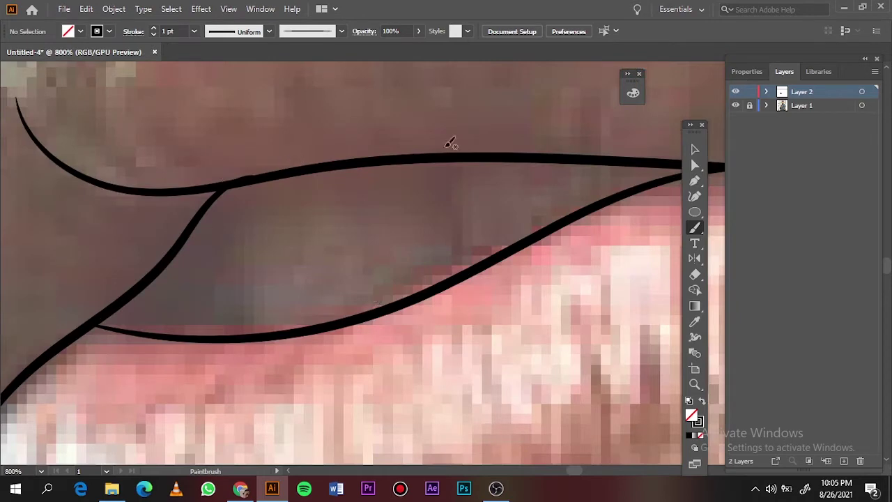
key("bracketleft")
left_click_drag(461, 153, 463, 152)
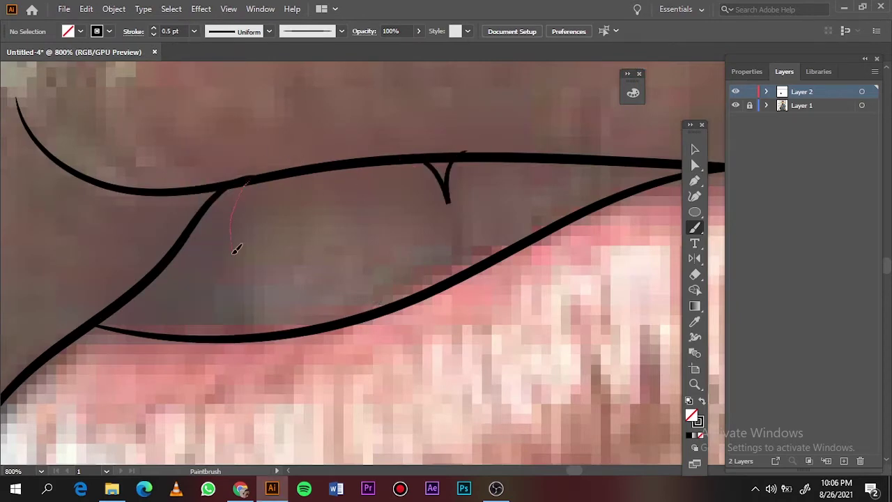
left_click_drag(235, 249, 265, 328)
scroll(265, 328, "down", 5)
scroll(349, 174, "up", 1)
- At 1 pt stroke, trace the upper and lower eyelids and the iris curve
scroll(349, 175, "up", 3)
left_click(194, 31)
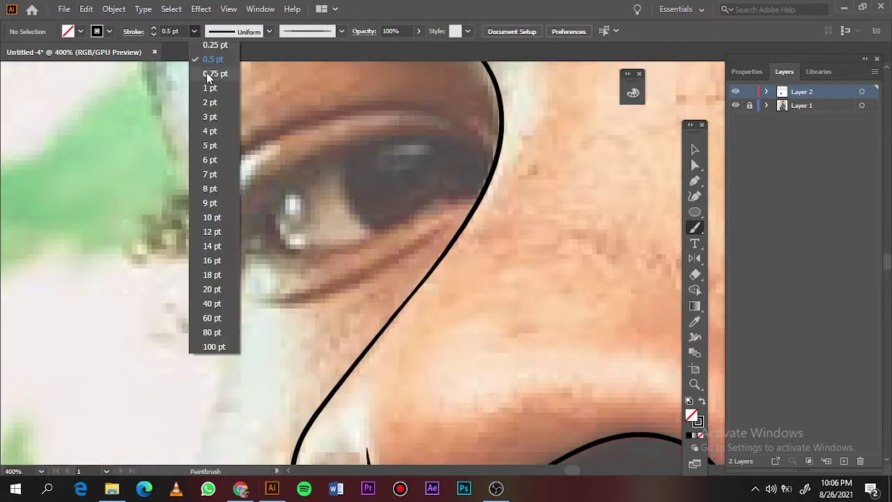
left_click(209, 88)
scroll(299, 175, "up", 1)
scroll(170, 293, "up", 1)
left_click_drag(531, 155, 591, 187)
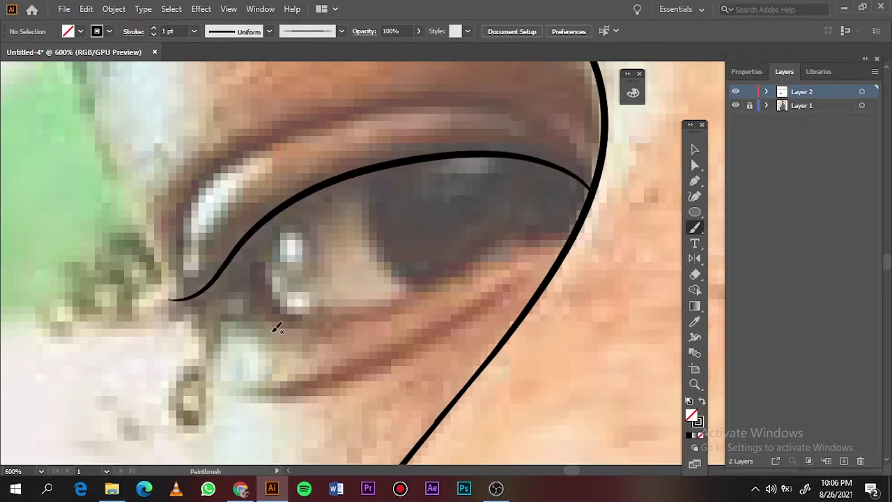
left_click_drag(272, 298, 580, 227)
left_click_drag(367, 175, 411, 286)
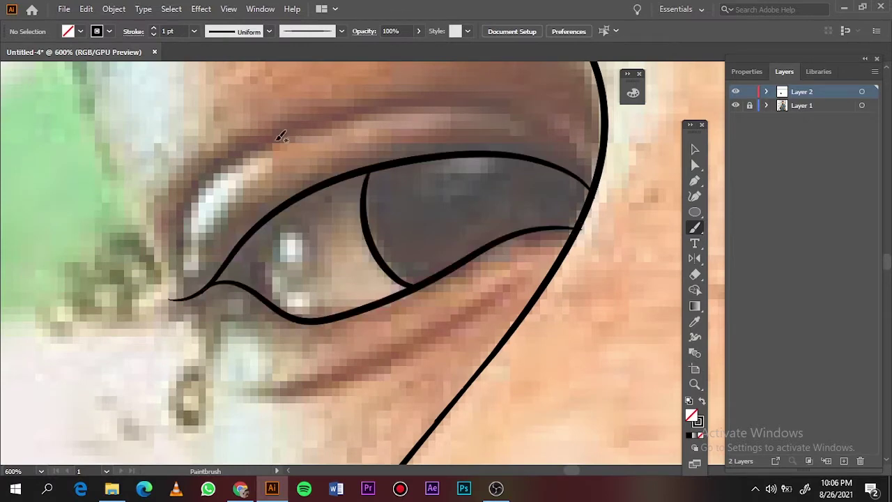
left_click_drag(497, 242, 579, 229)
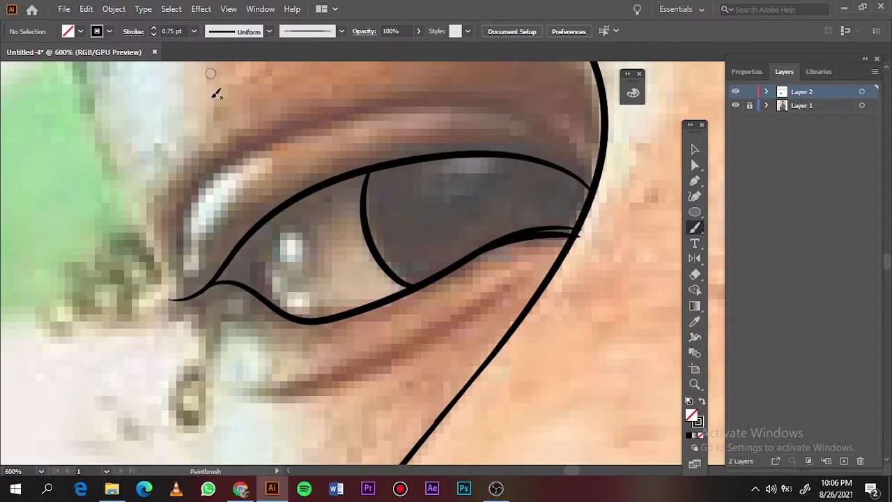
- Add the eyelid crease, brow line, under-eye crease, inner-corner curve and hooked lower lid
mouse_move(173, 263)
left_mouse_down()
mouse_move(301, 124)
mouse_move(557, 126)
left_mouse_up()
left_click_drag(240, 394, 515, 279)
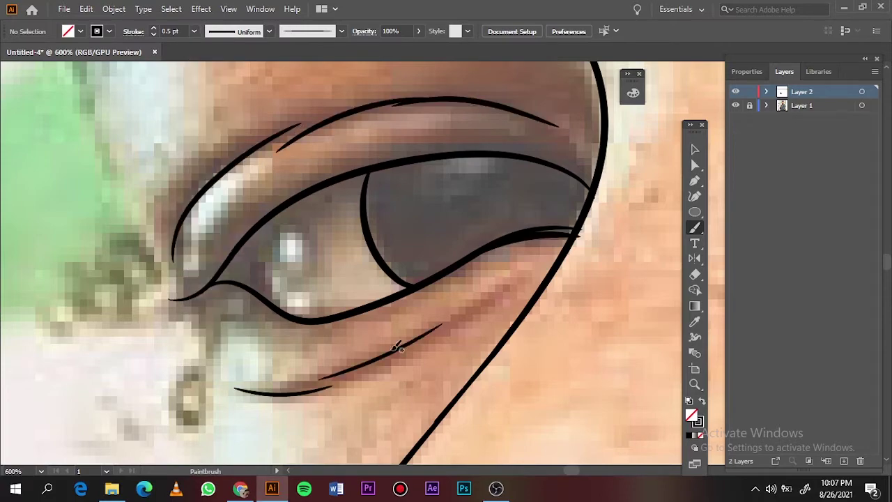
key("ctrl+minus")
key("ctrl+minus")
scroll(230, 76, "right", 5)
left_click_drag(427, 201, 411, 248)
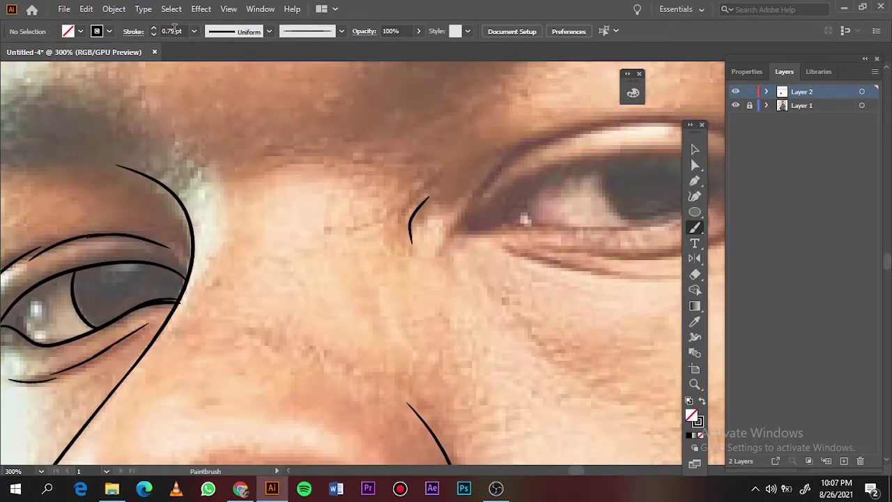
key("ctrl+plus")
left_click_drag(218, 247, 354, 263)
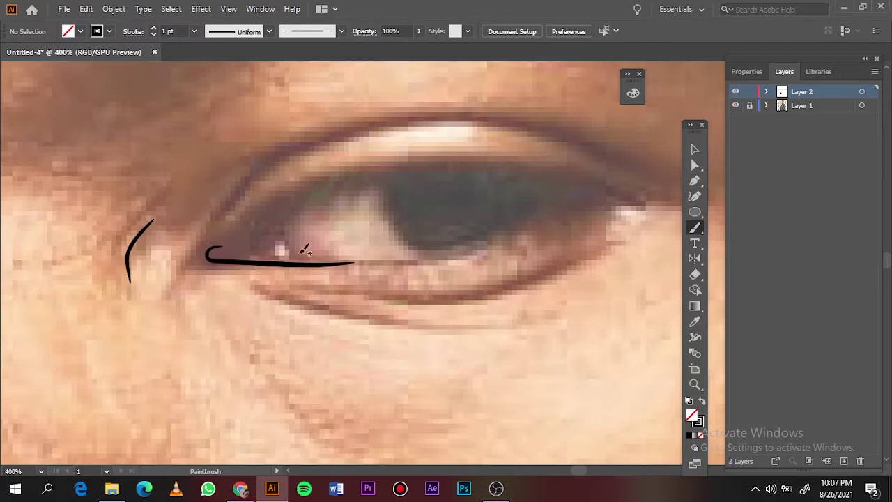
- Redraw the lower- and upper-lid lines across the eye, removing a stray stroke
left_click_drag(282, 203, 306, 264)
mouse_move(215, 253)
left_mouse_down()
mouse_move(349, 180)
mouse_move(634, 196)
mouse_move(300, 261)
left_mouse_up()
key("ctrl+z")
left_click_drag(390, 256, 265, 249)
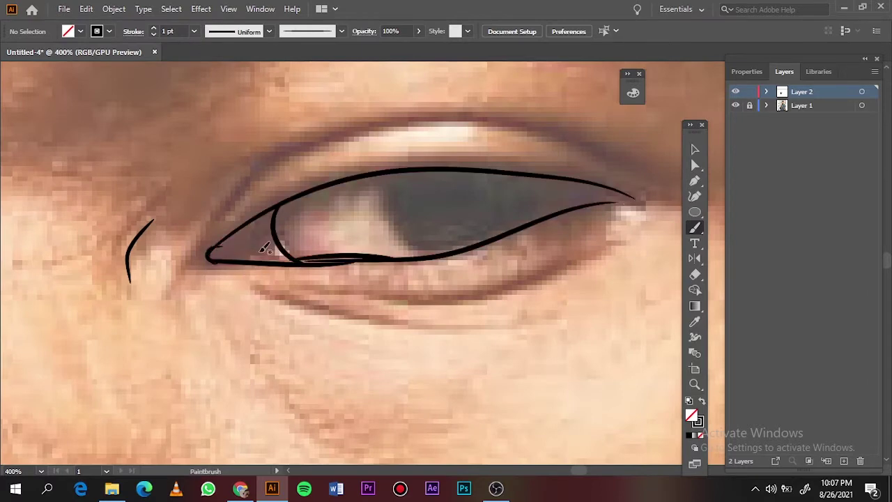
key("ctrl+plus")
key("ctrl+plus")
left_click_drag(189, 235, 440, 255)
key("ctrl+minus")
key("ctrl+minus")
key("ctrl+minus")
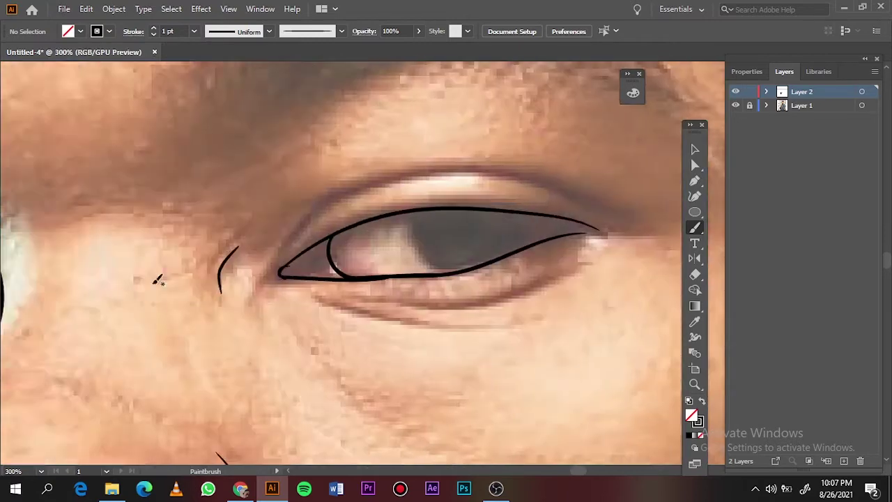
key("ctrl+minus")
- At 0.75 pt stroke, add fine crease lines above and below the eye
left_click(194, 31)
left_click(232, 71)
key("ctrl+plus")
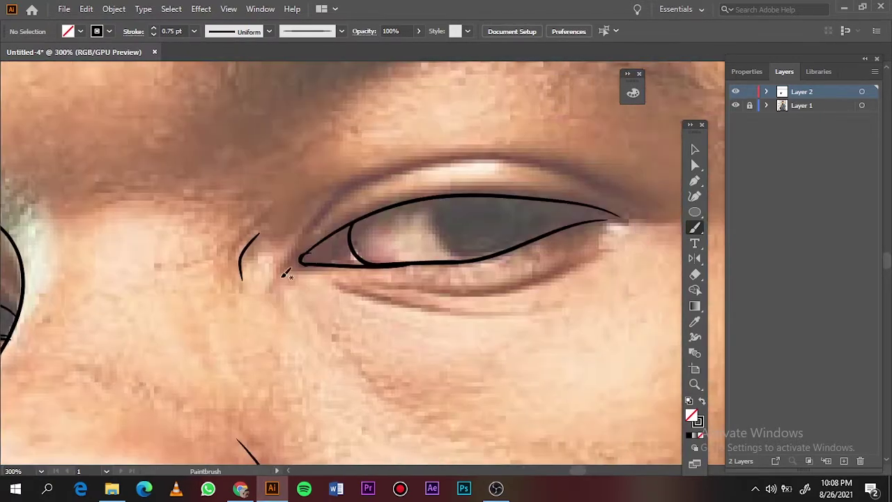
left_click_drag(282, 275, 341, 187)
mouse_move(329, 212)
left_mouse_down()
mouse_move(443, 161)
mouse_move(558, 164)
left_mouse_up()
left_click_drag(515, 159, 641, 216)
left_click_drag(347, 291, 437, 313)
left_click_drag(392, 290, 571, 270)
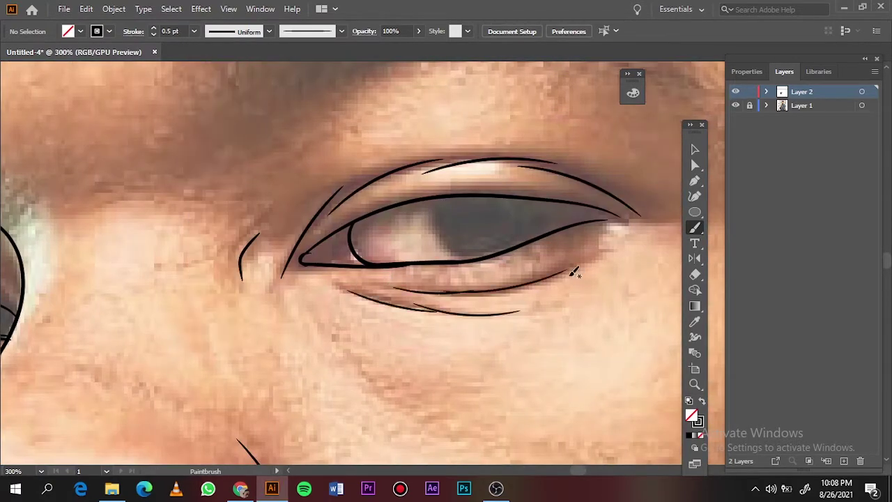
key("ctrl+0")
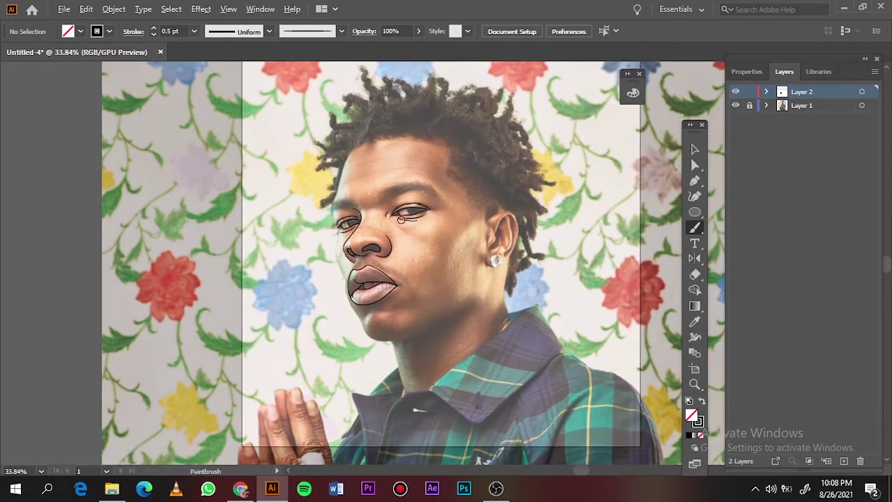
- Switch to the Pencil with black fill and draw solid black shapes inside both nostrils
scroll(369, 247, "up", 10)
key("shift+x")
key("n")
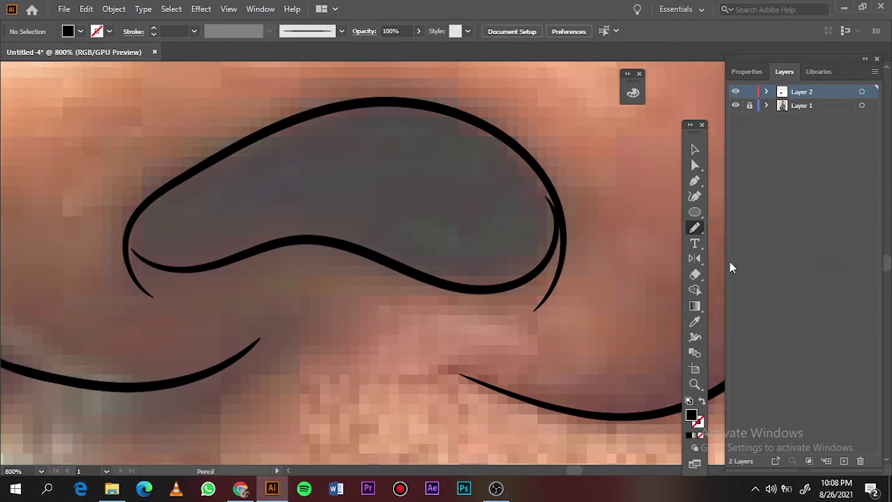
left_click_drag(200, 265, 204, 267)
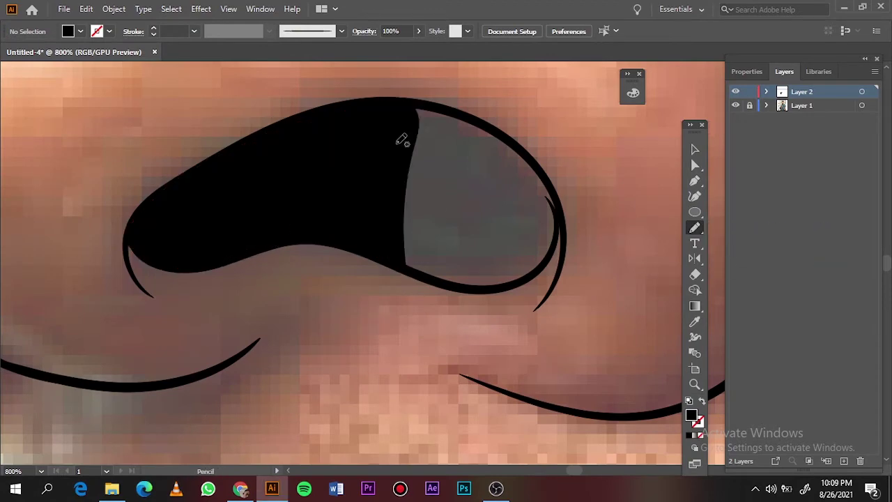
mouse_move(395, 141)
left_mouse_down()
mouse_move(563, 204)
mouse_move(395, 114)
left_mouse_up()
scroll(341, 126, "down", 5)
scroll(338, 199, "up", 4)
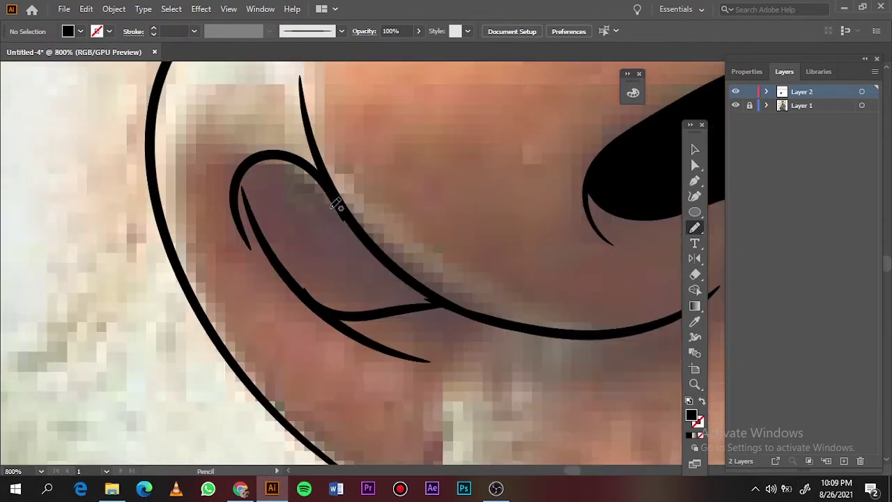
scroll(369, 366, "up", 2)
mouse_move(370, 366)
left_mouse_down()
mouse_move(239, 132)
mouse_move(494, 352)
mouse_move(468, 348)
left_mouse_up()
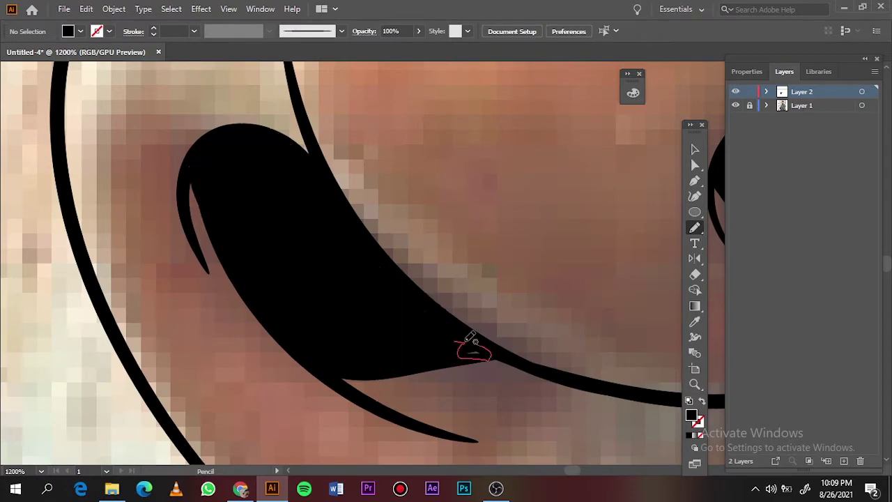
key("ctrl+1")
scroll(392, 269, "up", 5)
mouse_move(313, 292)
left_mouse_down()
mouse_move(462, 141)
mouse_move(497, 365)
mouse_move(306, 296)
left_mouse_up()
- Fill the first iris black and thicken its upper lid, lower lid and outer corner
scroll(381, 186, "down", 5)
scroll(355, 232, "up", 4)
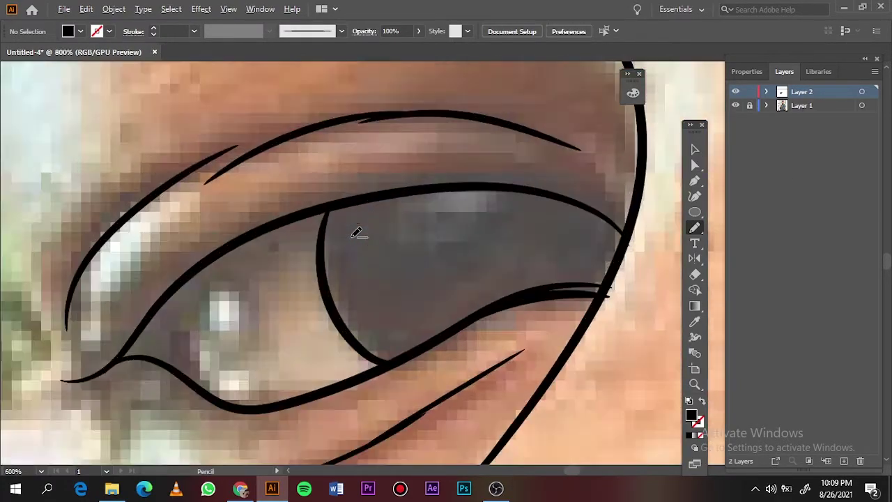
mouse_move(537, 289)
left_mouse_down()
mouse_move(608, 256)
mouse_move(327, 216)
mouse_move(398, 356)
left_mouse_up()
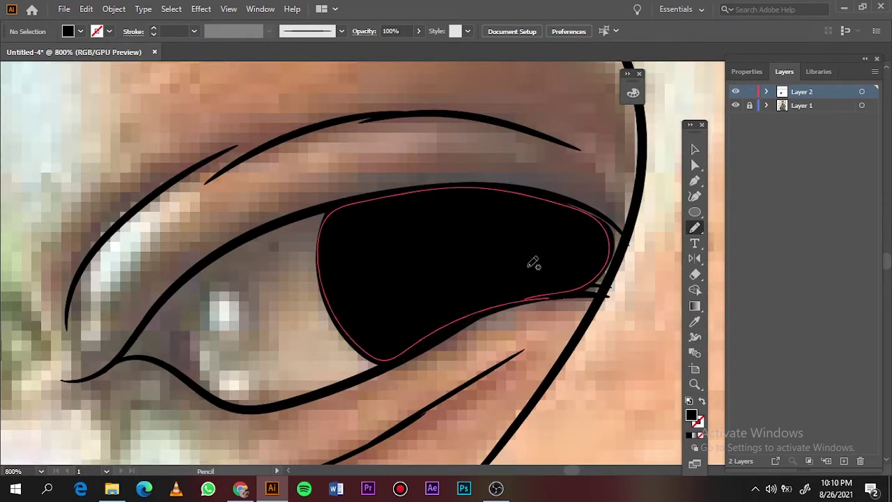
mouse_move(581, 295)
left_mouse_down()
mouse_move(605, 292)
mouse_move(579, 243)
mouse_move(607, 295)
left_mouse_up()
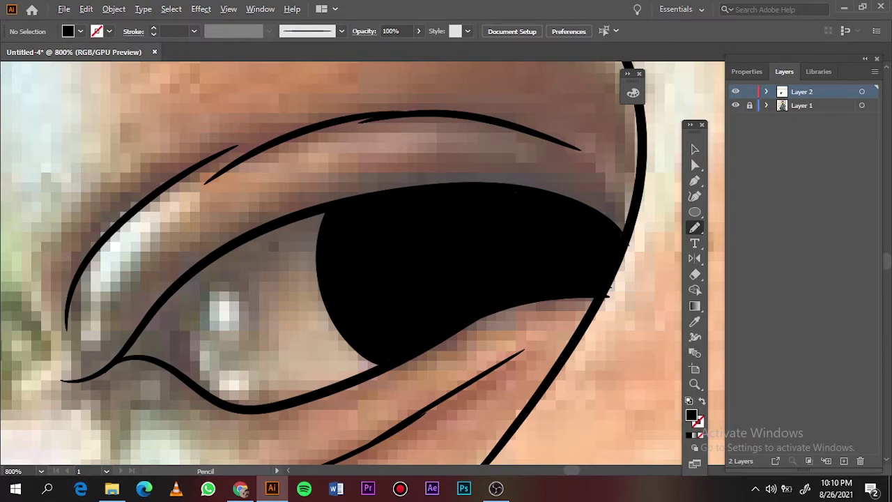
scroll(363, 209, "down", 5)
scroll(363, 209, "up", 3)
scroll(363, 209, "up", 1)
scroll(363, 209, "up", 2)
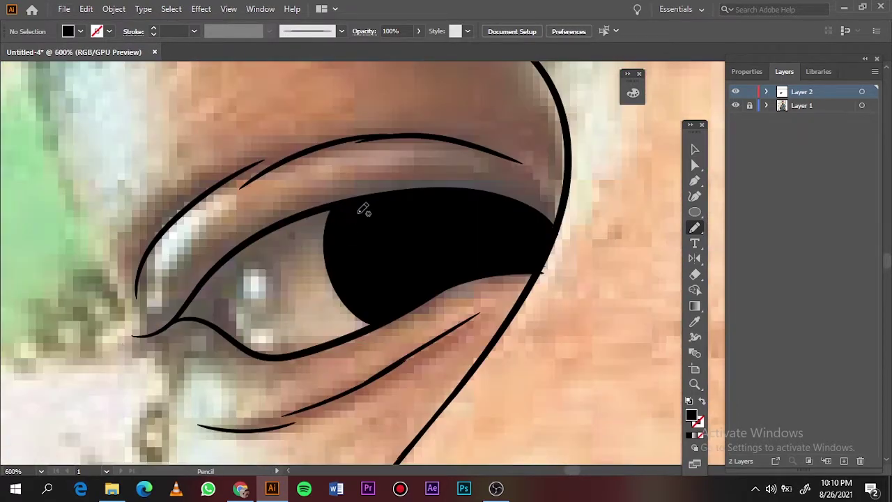
left_click_drag(131, 331, 119, 333)
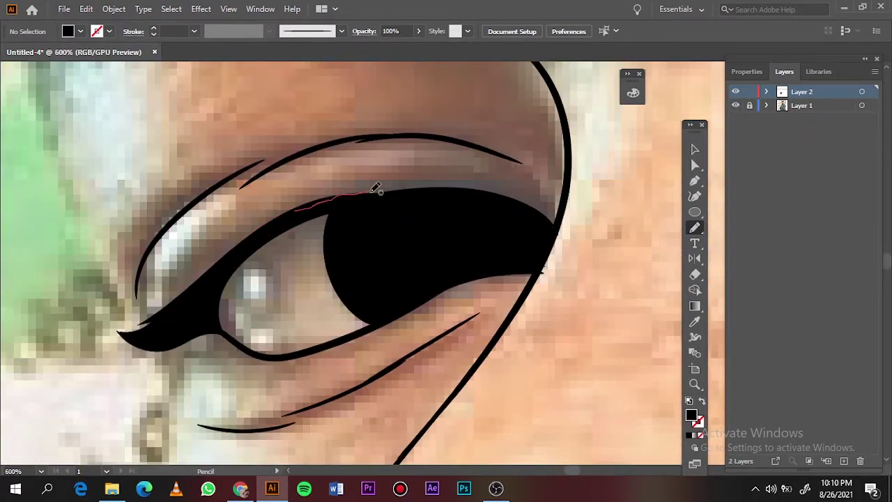
left_click_drag(311, 207, 365, 189)
left_click_drag(201, 317, 204, 320)
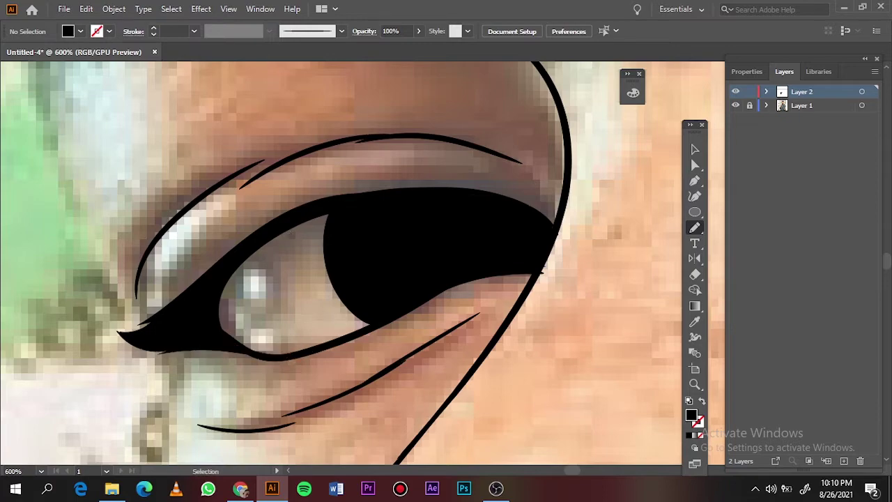
- Fill the second iris black and thicken its outline and outer corner
scroll(306, 341, "down", 5)
scroll(450, 385, "up", 5)
mouse_move(438, 402)
left_mouse_down()
mouse_move(375, 315)
mouse_move(436, 400)
left_mouse_up()
left_click_drag(449, 322, 439, 340)
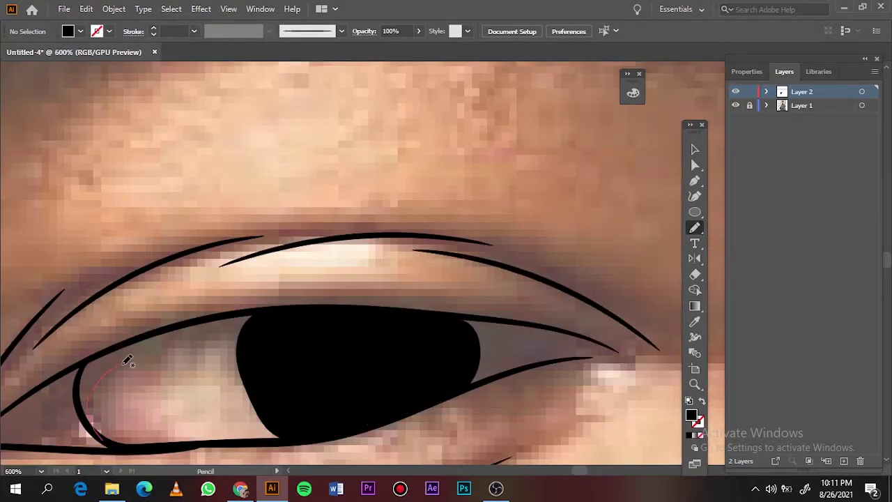
left_click_drag(123, 358, 84, 404)
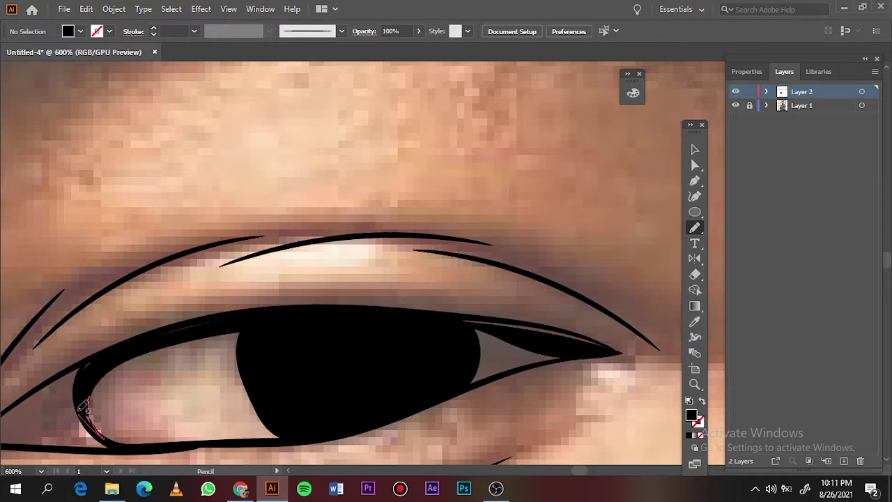
left_click_drag(553, 353, 481, 315)
key("ctrl+0")
- Draw the first eyebrow as a solid black pencil shape
left_click(736, 104)
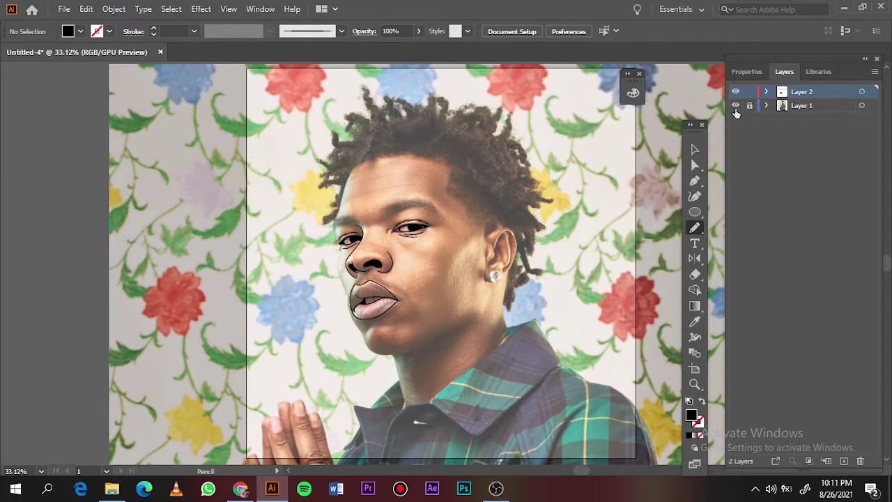
scroll(356, 201, "up", 5)
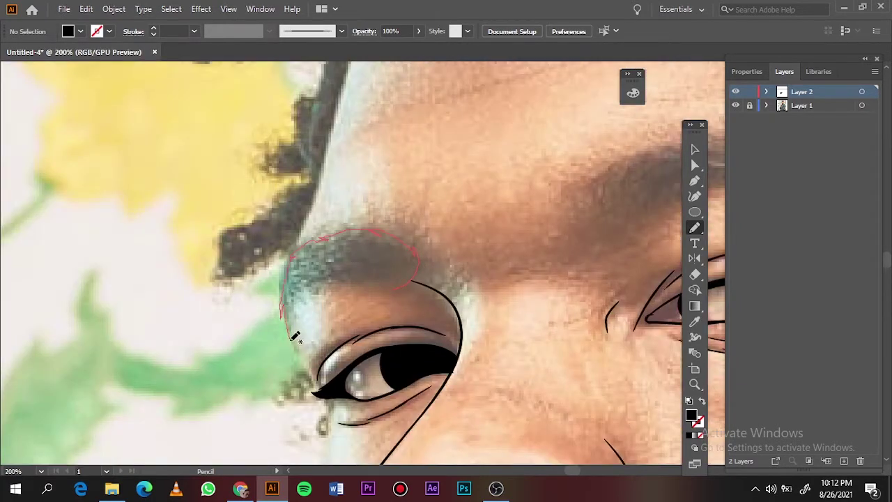
left_click_drag(373, 279, 296, 310)
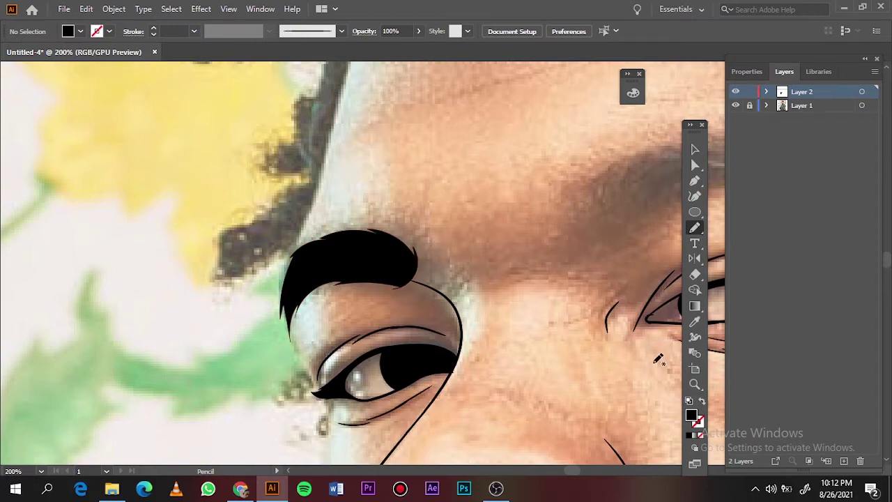
key("ctrl+0")
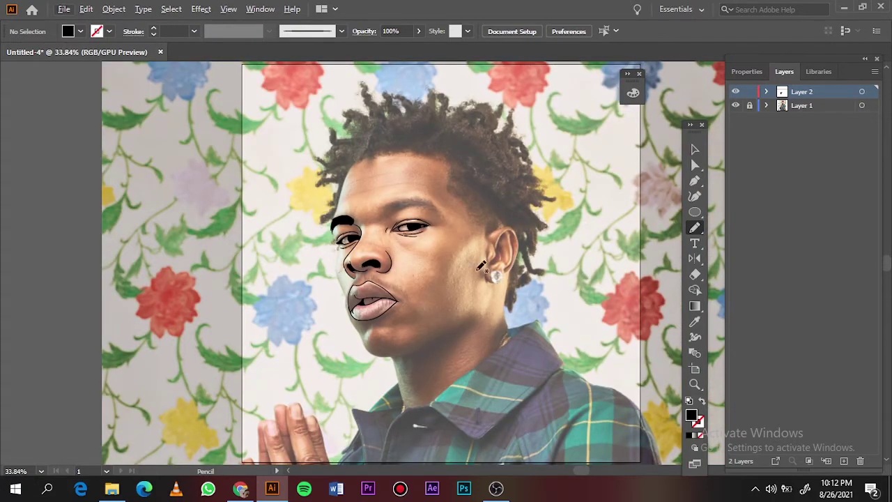
- Draw the second solid black eyebrow, then hide the photo layer to preview the line art
scroll(415, 220, "up", 5)
scroll(416, 222, "up", 2)
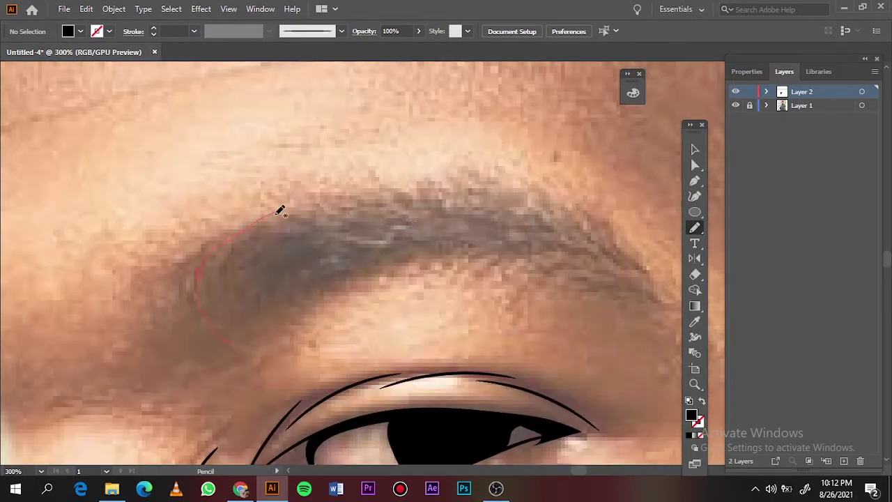
left_click_drag(279, 211, 563, 211)
left_click_drag(339, 283, 256, 335)
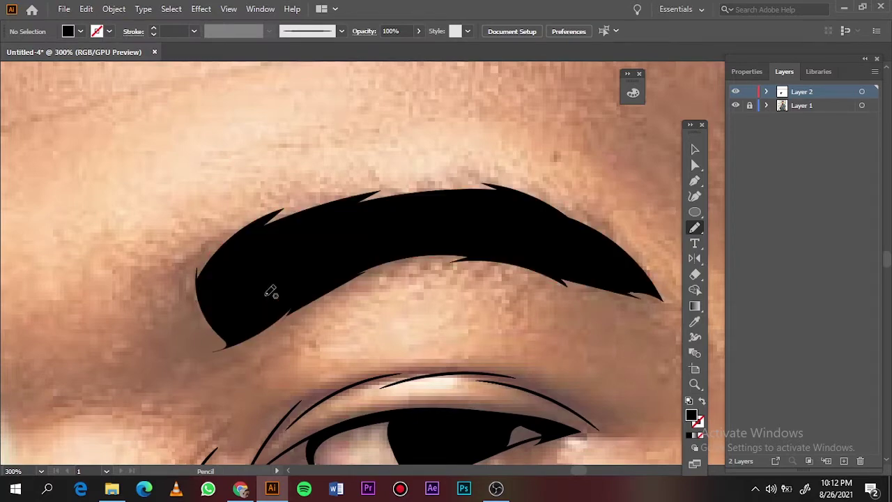
left_click_drag(336, 284, 330, 277)
key("ctrl+0")
left_click(735, 105)
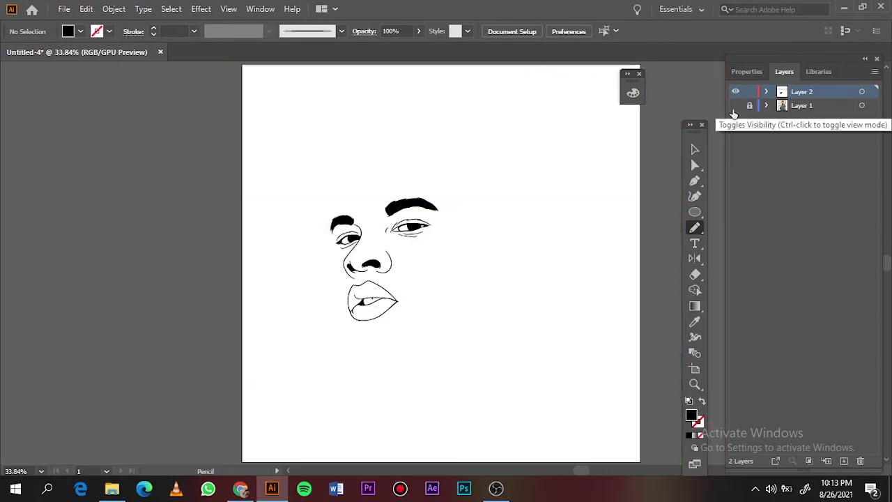
- Brush-trace the forehead edge of the face up from the temple
key("b")
scroll(377, 197, "up", 4)
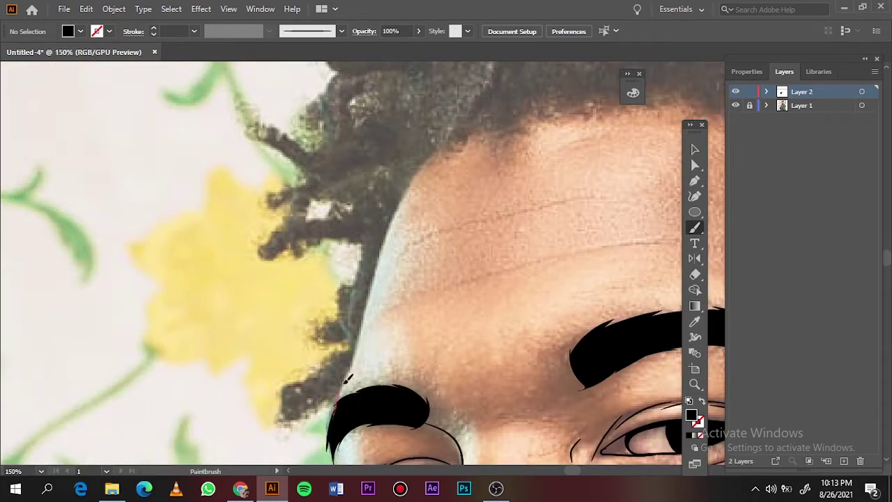
left_click_drag(421, 167, 338, 411)
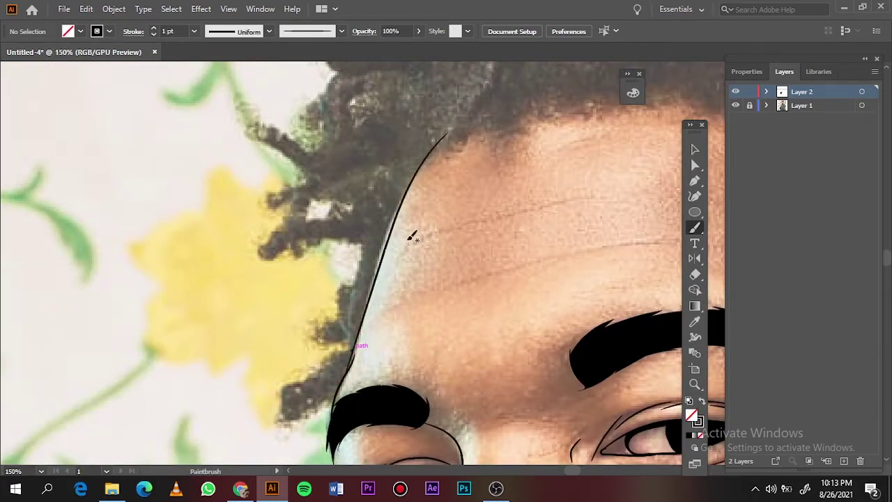
scroll(411, 235, "down", 2)
scroll(410, 265, "up", 2)
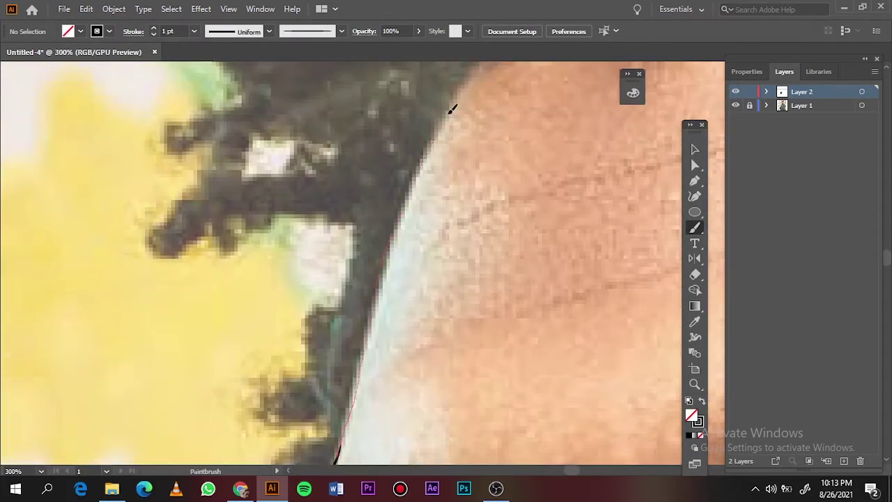
left_click_drag(451, 110, 457, 102)
scroll(464, 232, "up", 4)
left_click_drag(446, 440, 534, 226)
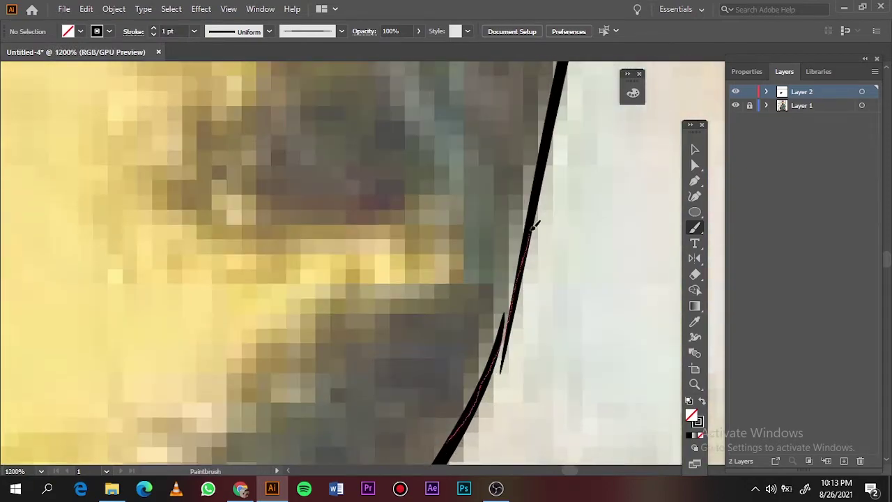
key("ctrl+0")
scroll(371, 185, "up", 1)
scroll(371, 185, "up", 3)
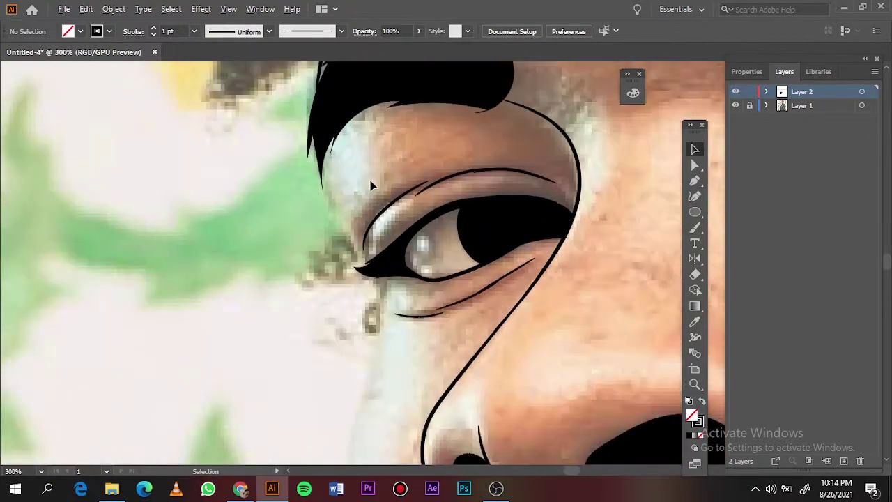
- Trace the face edge past the nose to the lips with a 0.75 pt stroke
key("b")
scroll(418, 293, "down", 3)
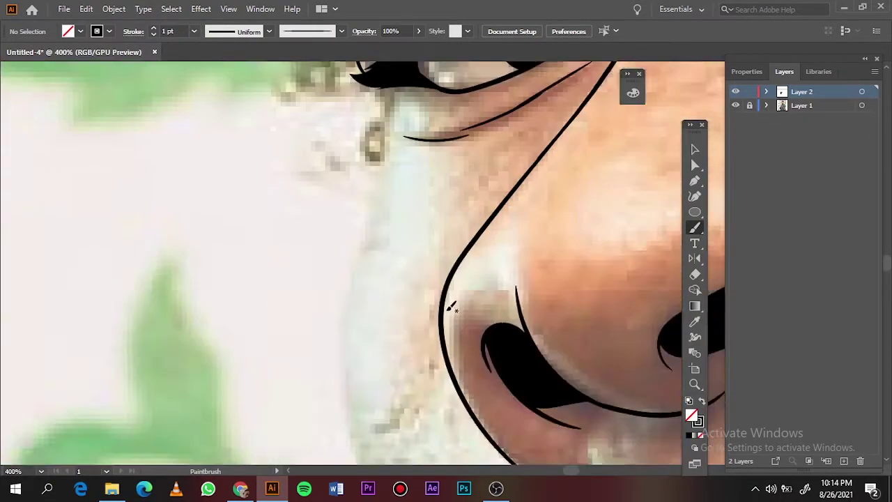
scroll(451, 306, "down", 2)
left_click_drag(416, 294, 470, 397)
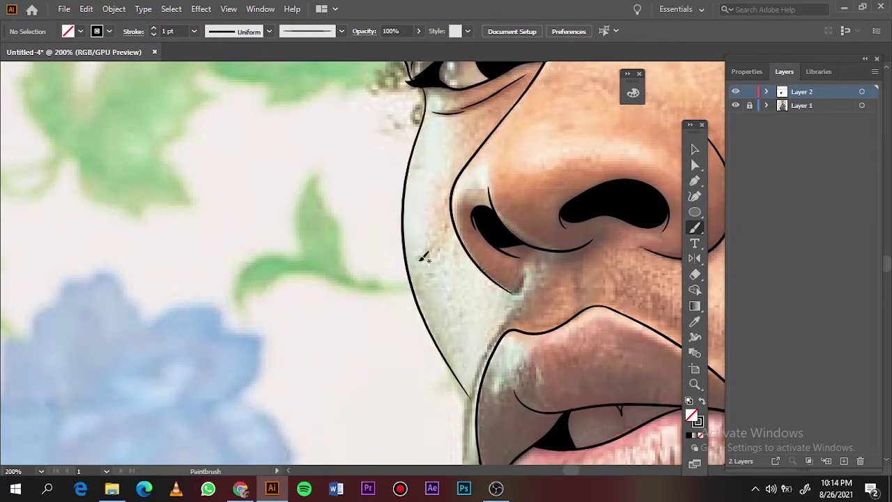
left_click(194, 31)
left_click(209, 75)
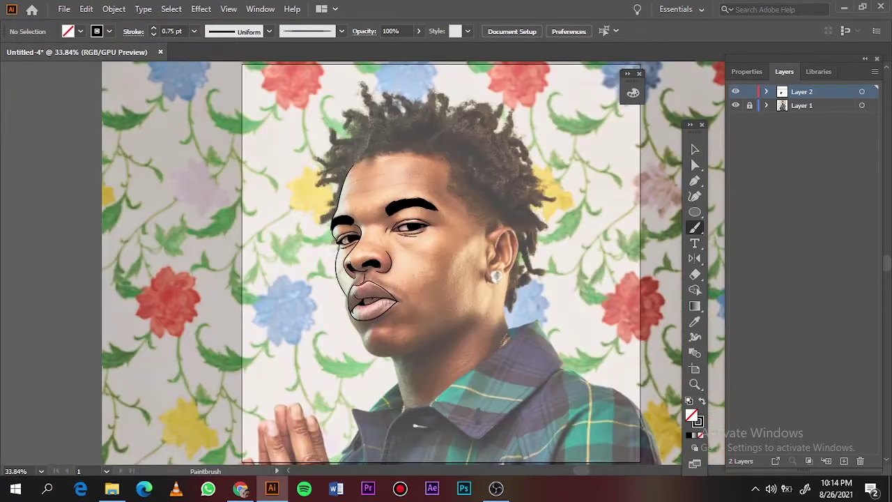
key("ctrl+0")
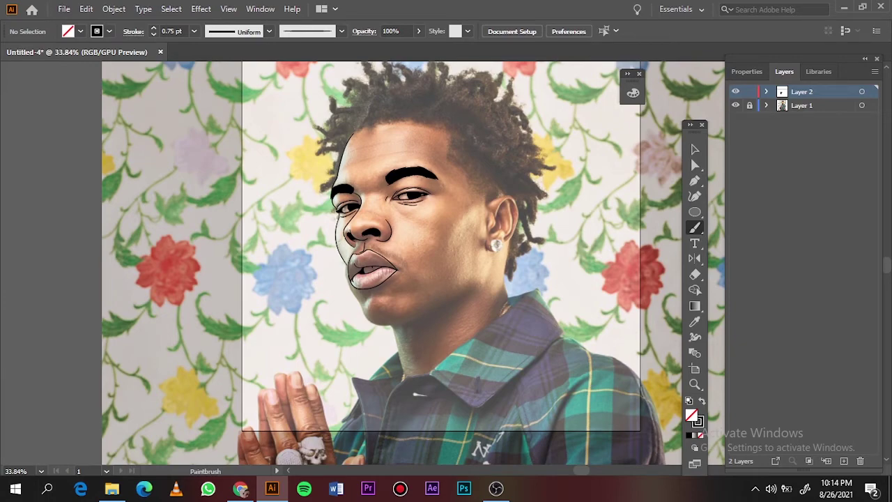
- Outline the chin along the jaw and hide the photo layer to check the lines
scroll(359, 275, "up", 5)
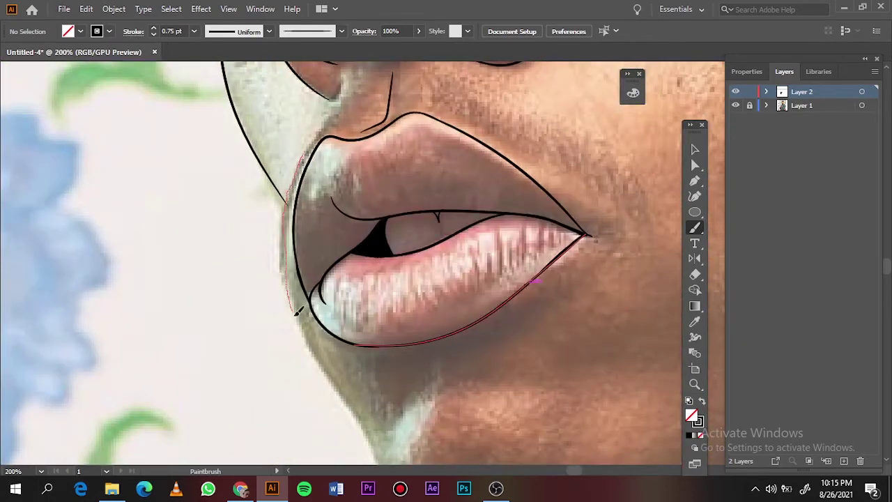
left_click_drag(296, 312, 369, 432)
scroll(348, 167, "down", 5)
left_click_drag(413, 298, 599, 340)
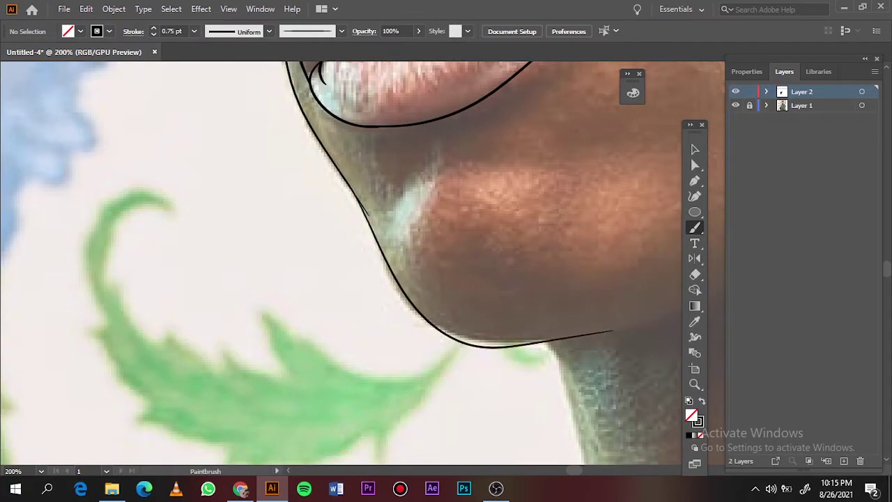
key("ctrl+0")
left_click(735, 105)
- Draw the jaw line from the chin up toward the ear
scroll(374, 232, "up", 3)
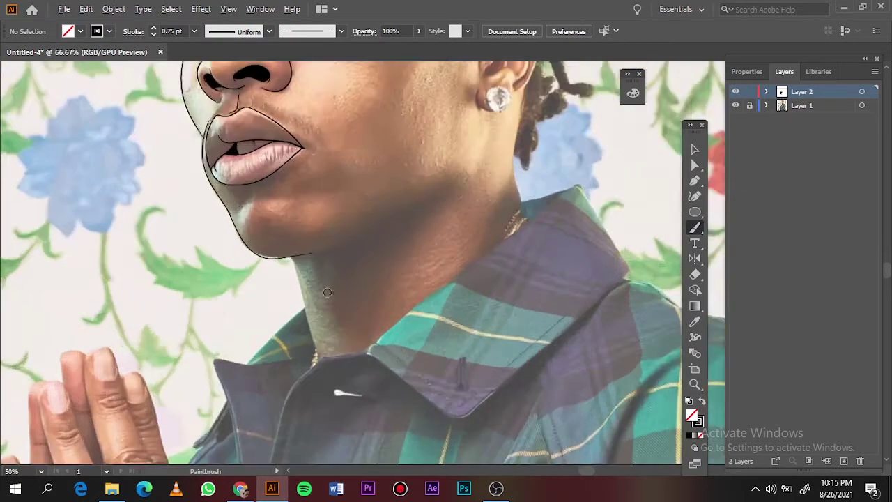
scroll(374, 232, "up", 2)
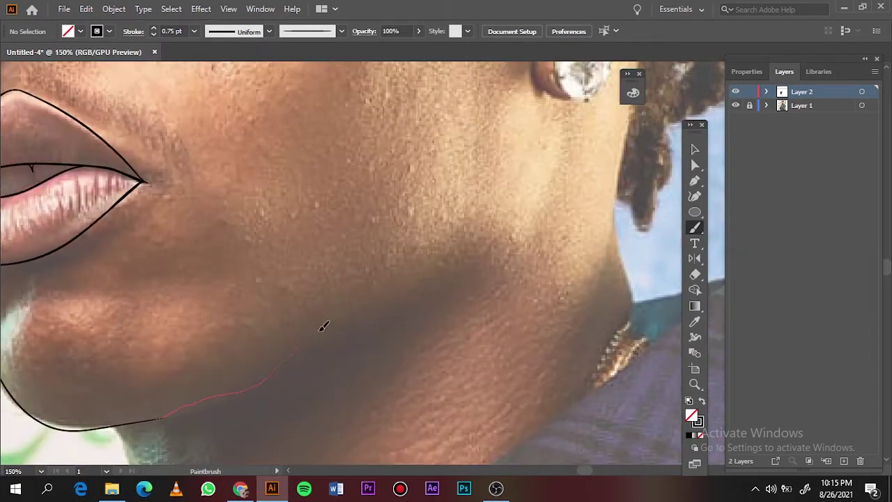
left_click_drag(323, 327, 324, 328)
scroll(324, 327, "down", 2)
scroll(199, 398, "up", 3)
left_click_drag(341, 366, 404, 326)
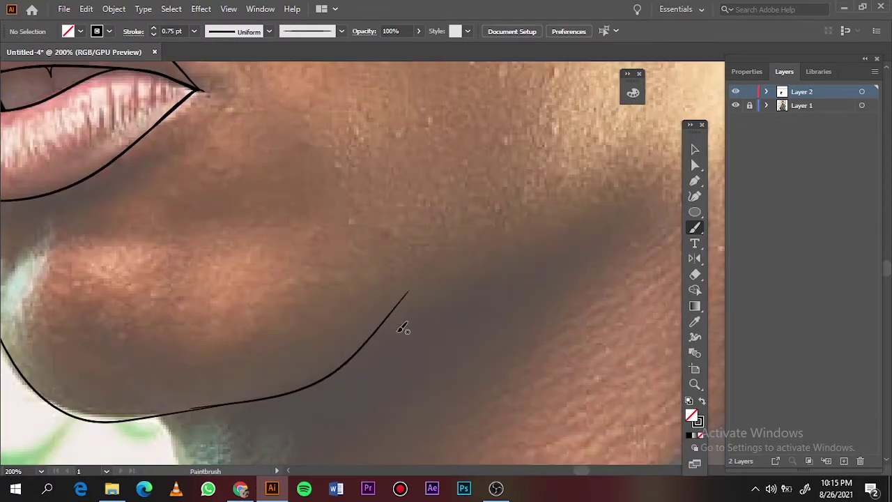
scroll(432, 272, "down", 3)
scroll(475, 243, "up", 2)
left_click_drag(444, 259, 446, 256)
scroll(444, 259, "down", 3)
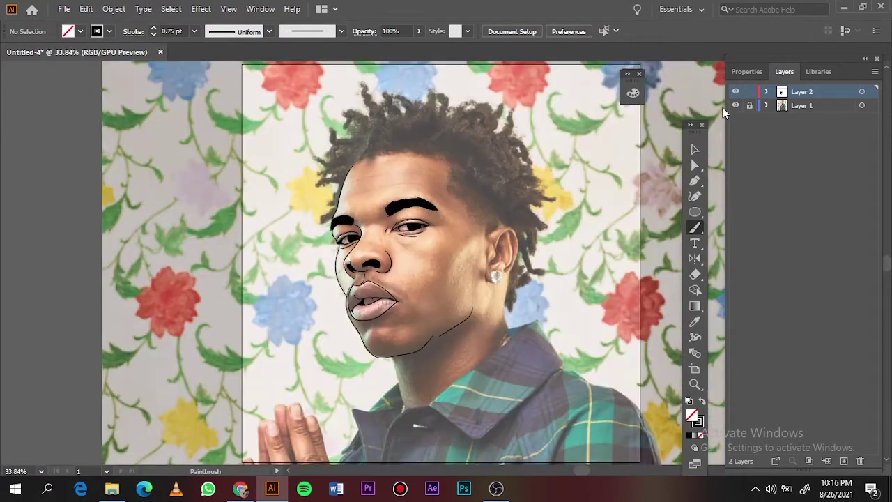
scroll(404, 354, "up", 2)
scroll(403, 354, "up", 1)
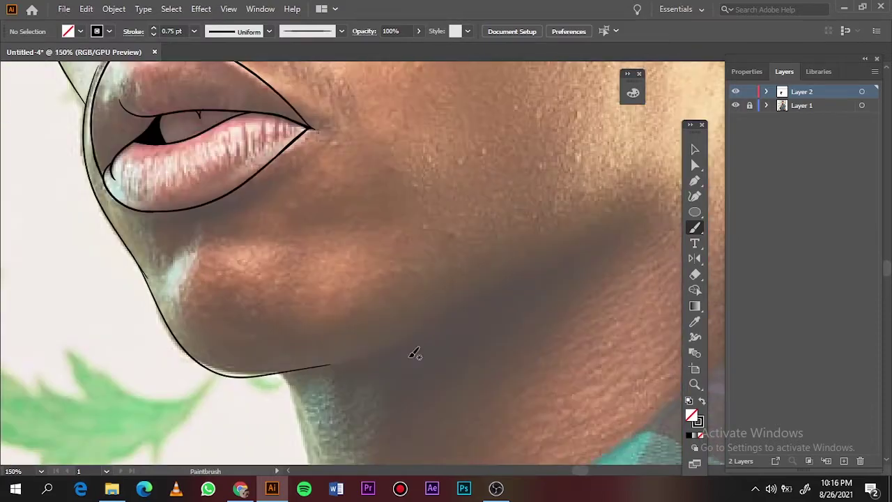
left_click_drag(354, 356, 523, 243)
scroll(478, 279, "down", 3)
scroll(488, 265, "up", 2)
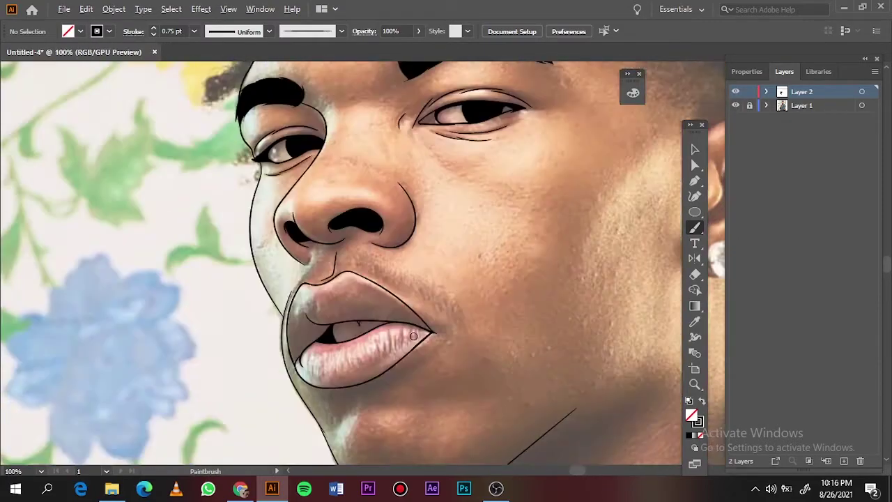
scroll(512, 255, "down", 1)
scroll(512, 255, "down", 3)
scroll(285, 146, "up", 1)
- Give the selected chin outline path a 1 pt stroke weight
key("v")
left_click(193, 30)
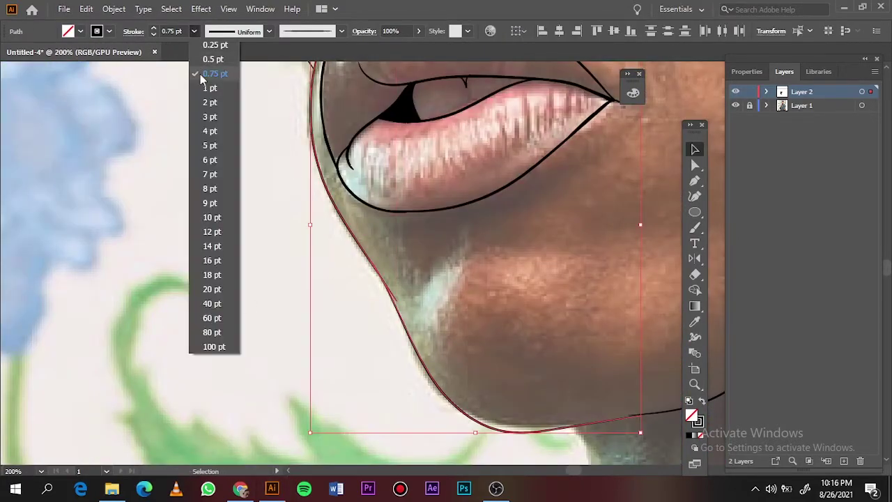
left_click(209, 84)
left_click(258, 204)
scroll(269, 193, "up", 3)
scroll(365, 314, "down", 3)
scroll(364, 315, "down", 4)
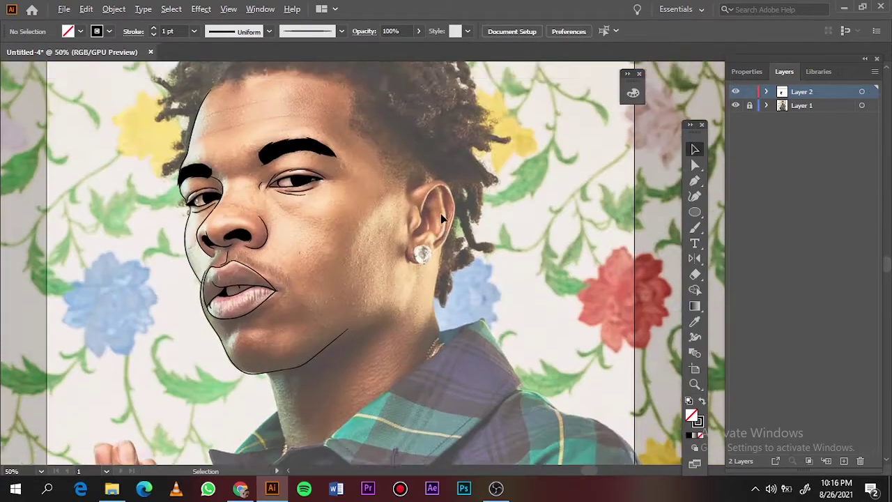
scroll(669, 239, "up", 3)
- Trace the ear's top and back rim down to the earring with the Paintbrush
left_click(695, 228)
left_click_drag(318, 109, 425, 372)
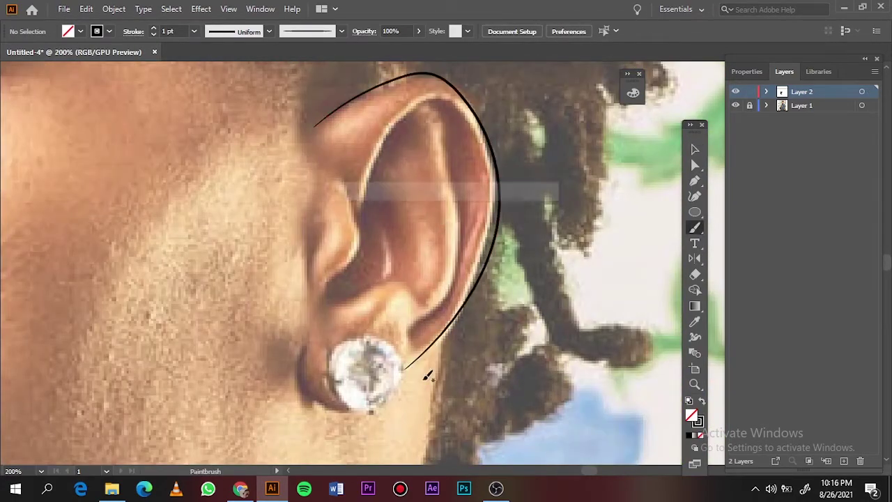
key("ctrl+z")
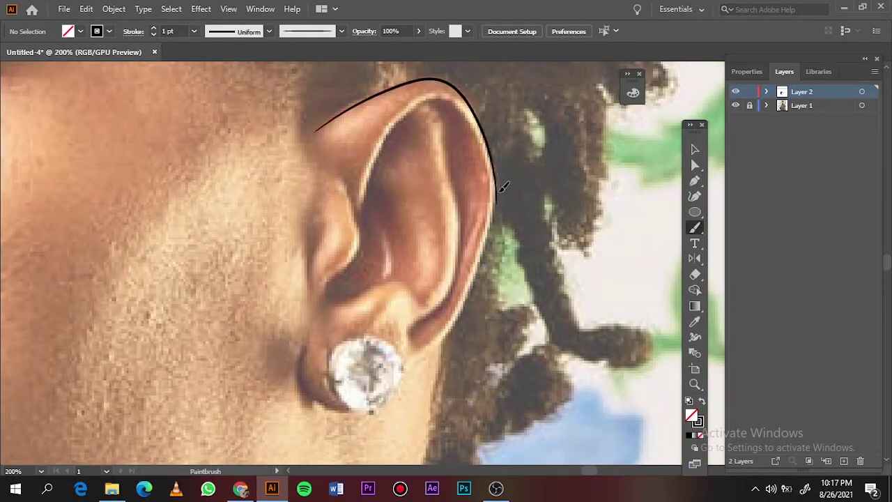
left_click_drag(497, 179, 495, 205)
left_click_drag(401, 380, 479, 178)
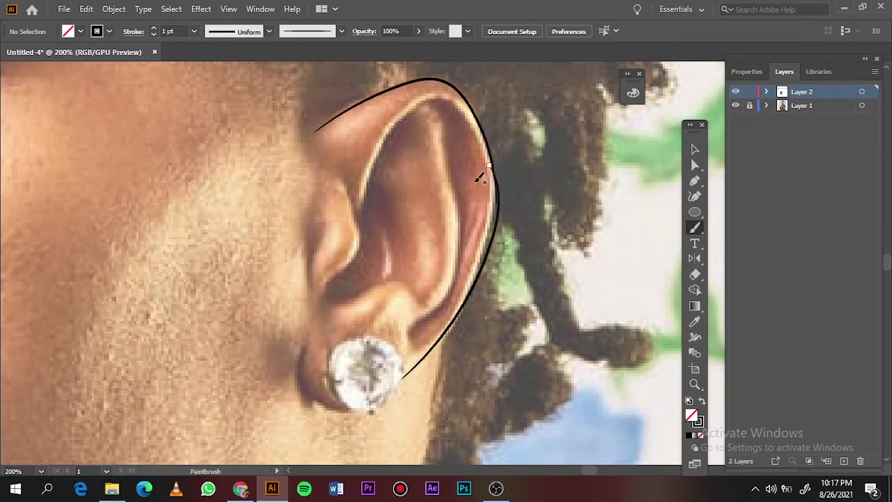
left_click_drag(486, 146, 496, 225)
- Add fold lines inside the ear and the curve around the earring
left_click_drag(480, 184, 421, 342)
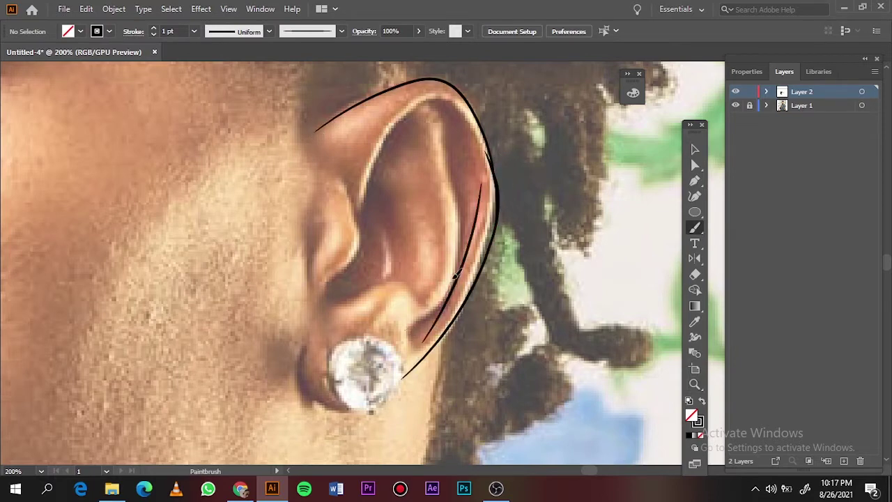
left_click_drag(429, 108, 408, 328)
mouse_move(351, 196)
left_mouse_down()
mouse_move(432, 291)
mouse_move(439, 136)
left_mouse_up()
scroll(383, 314, "up", 2)
left_click_drag(224, 268, 321, 319)
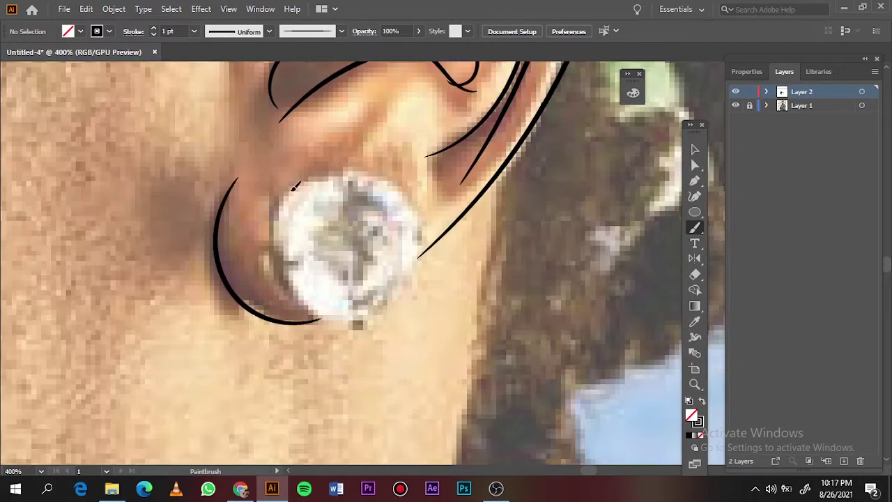
left_click_drag(305, 179, 304, 179)
scroll(305, 179, "down", 7)
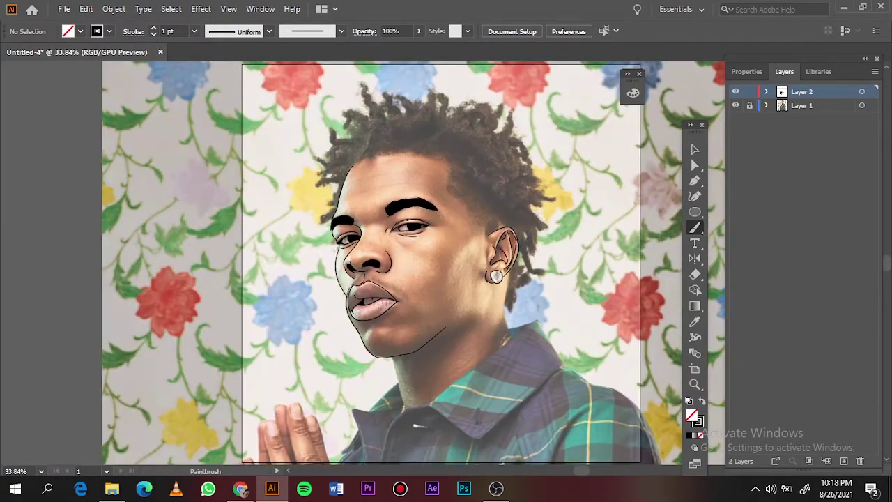
scroll(536, 119, "up", 3)
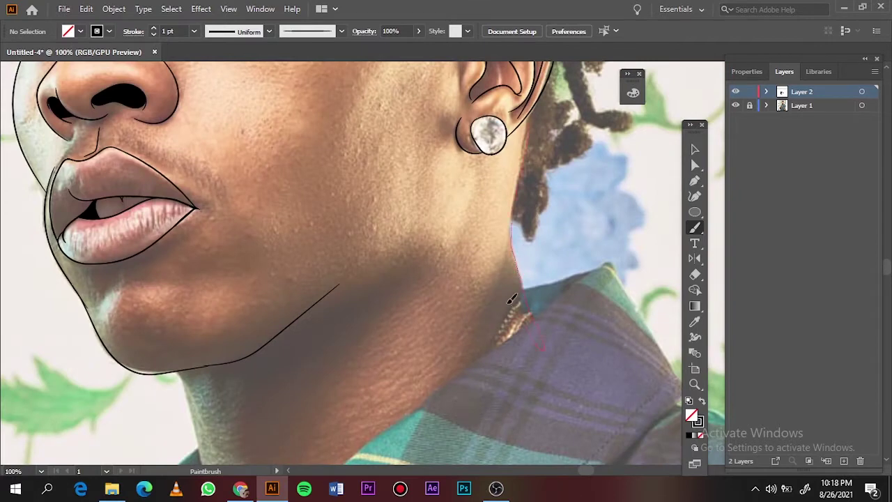
- Start short strokes along the neck edges, undoing the misplaced one
left_click_drag(449, 346, 450, 355)
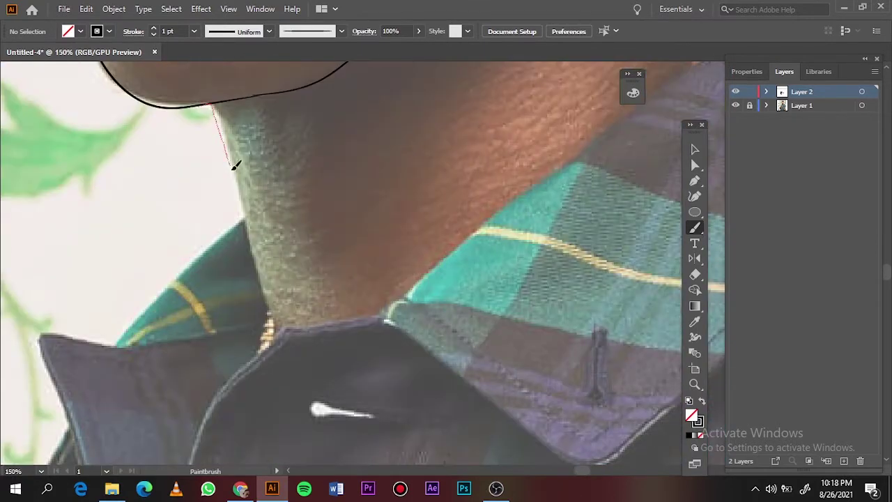
left_click_drag(287, 298, 308, 225)
key("ctrl+z")
- Trace the neck's left edge, trying and undoing two drip strokes
left_click_drag(221, 109, 257, 255)
left_click_drag(341, 212, 342, 212)
key("ctrl+0")
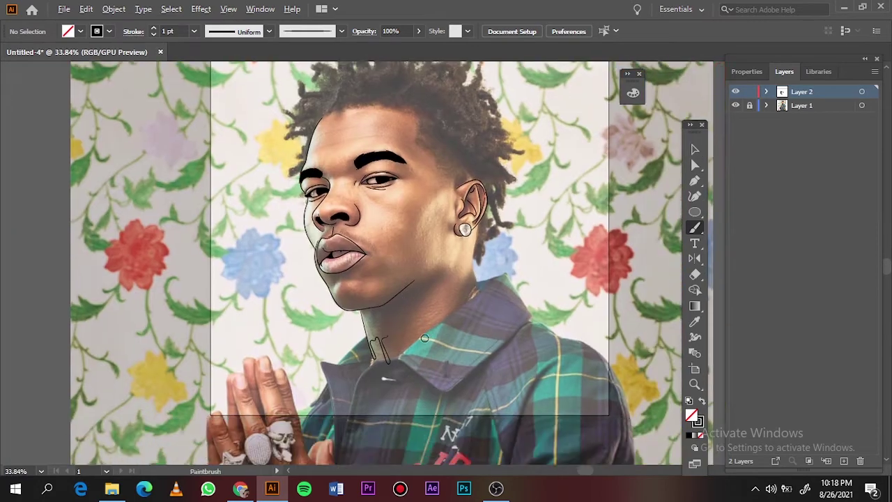
scroll(218, 247, "up", 5)
left_click_drag(235, 288, 299, 349)
key("ctrl+z")
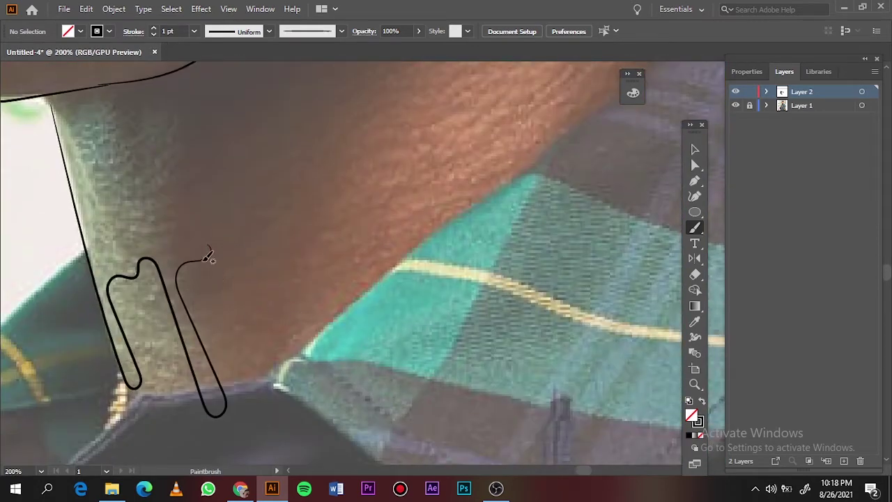
left_click_drag(320, 176, 421, 203)
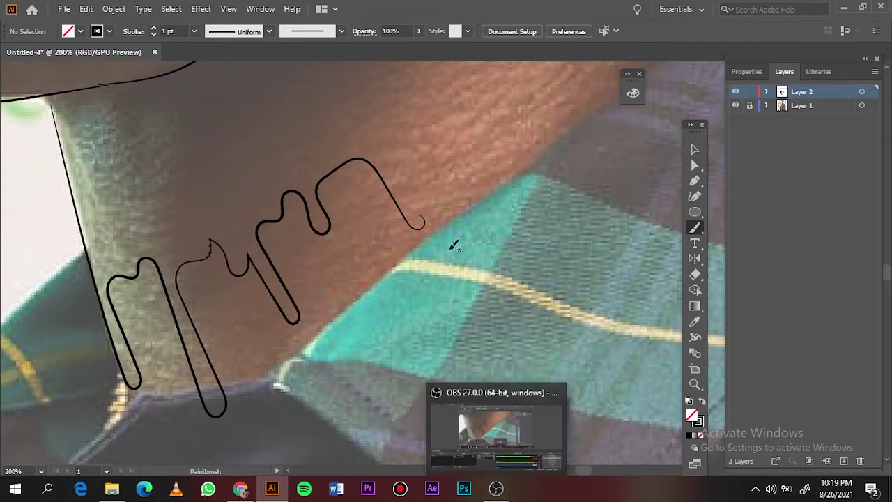
key("ctrl+z")
key("ctrl+z")
- Draw wavy drip loops down and across the neck
scroll(227, 291, "left", 3)
left_click_drag(175, 103, 270, 376)
left_click_drag(307, 327, 326, 242)
scroll(370, 261, "up", 2)
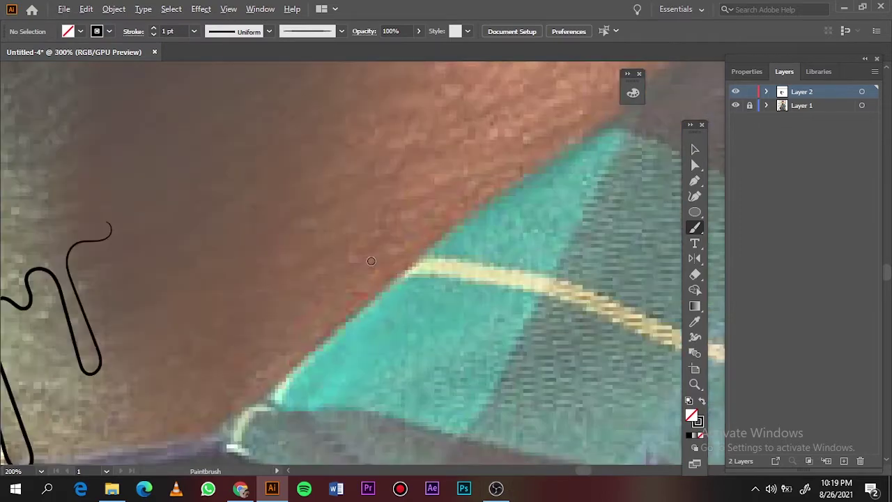
left_click_drag(178, 208, 265, 282)
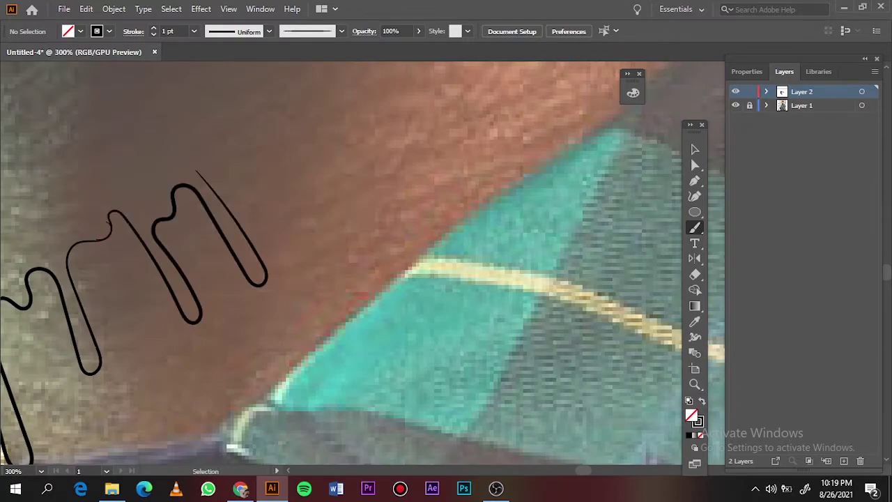
left_click_drag(219, 183, 123, 262)
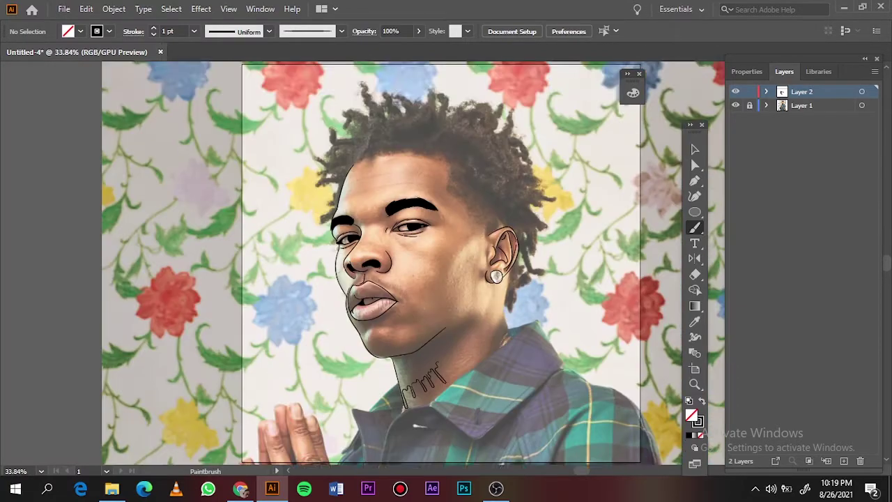
scroll(409, 338, "up", 2)
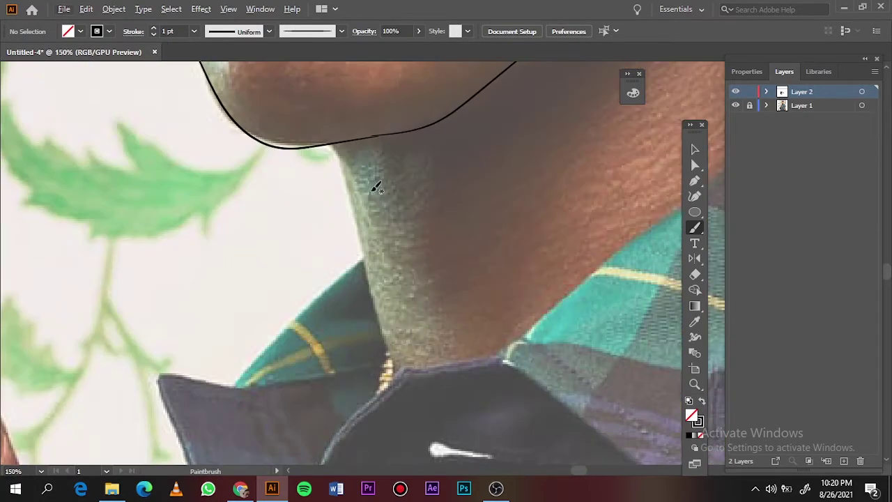
- Add two drips along the neck's base, ending the line with a small hook
left_click_drag(352, 182, 362, 249)
left_click_drag(391, 296, 390, 297)
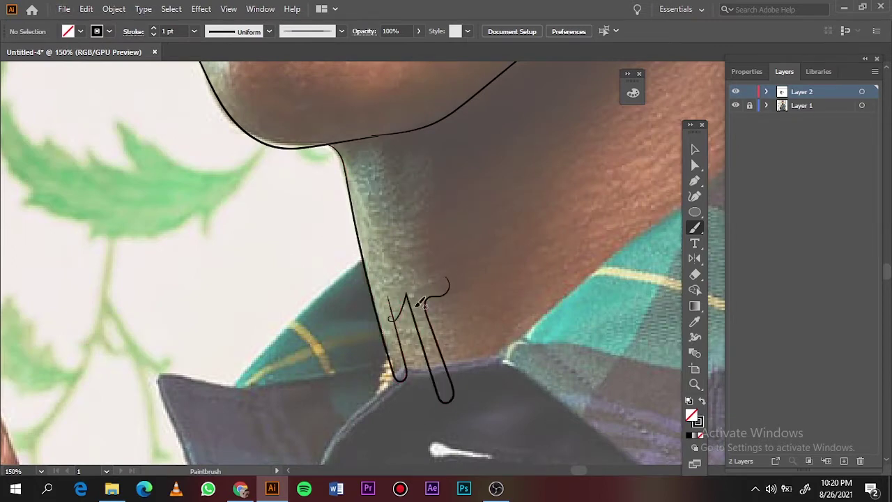
left_click_drag(452, 350, 452, 294)
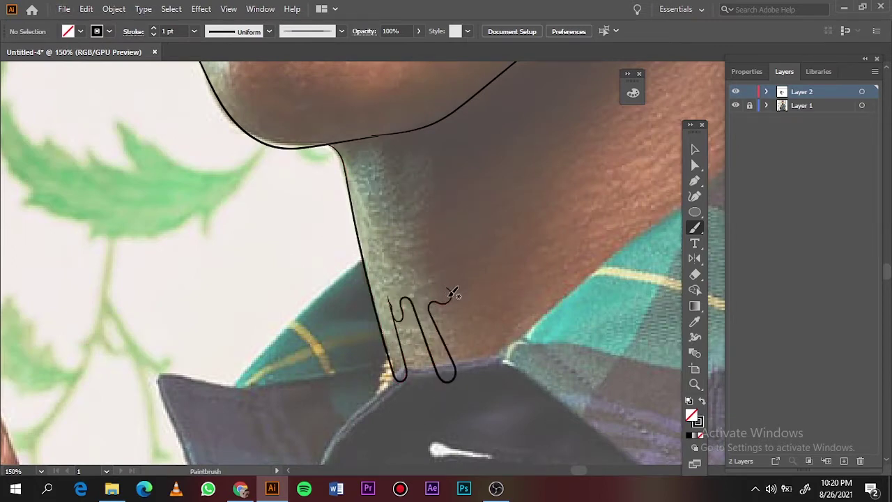
left_click_drag(531, 318, 448, 296)
scroll(565, 214, "down", 5)
scroll(536, 96, "up", 2)
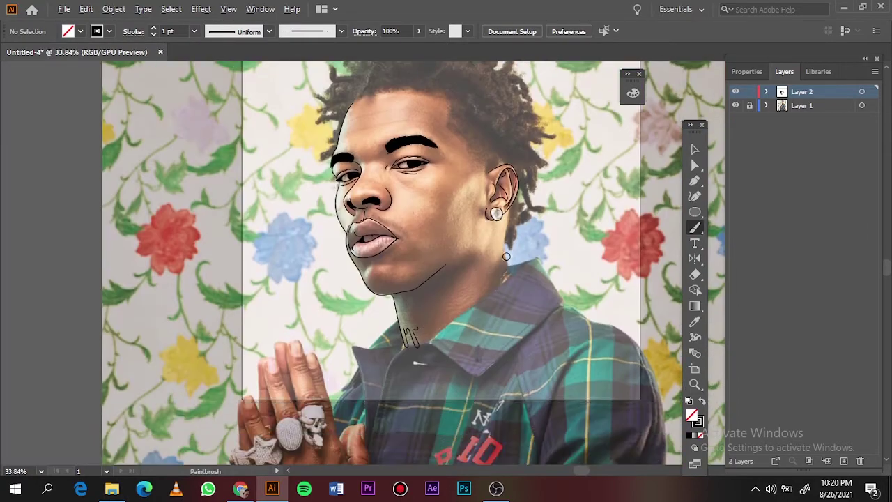
scroll(536, 96, "up", 3)
scroll(495, 411, "down", 4)
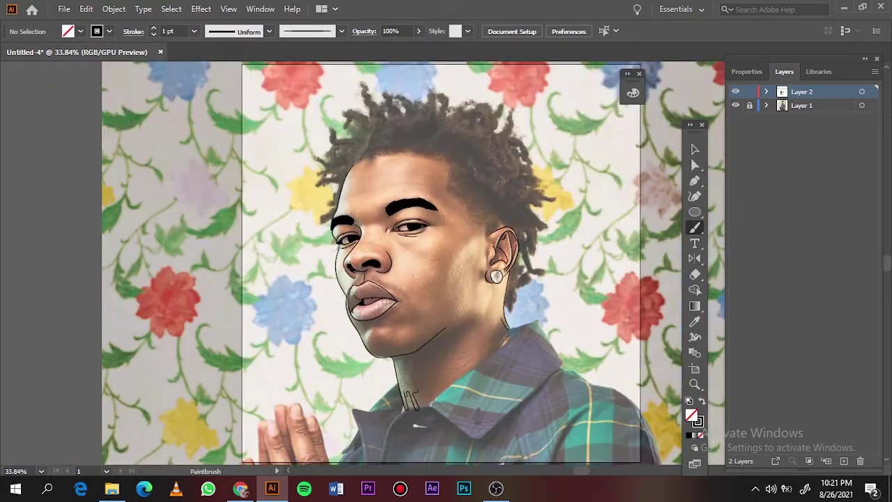
scroll(473, 285, "up", 4)
scroll(467, 212, "up", 1)
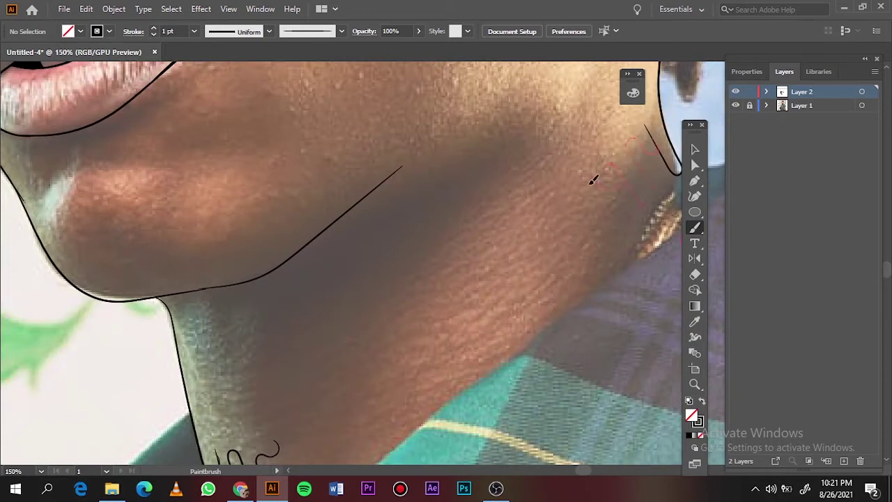
- Draw a short line along the jaw near the ear
left_click_drag(584, 251, 648, 137)
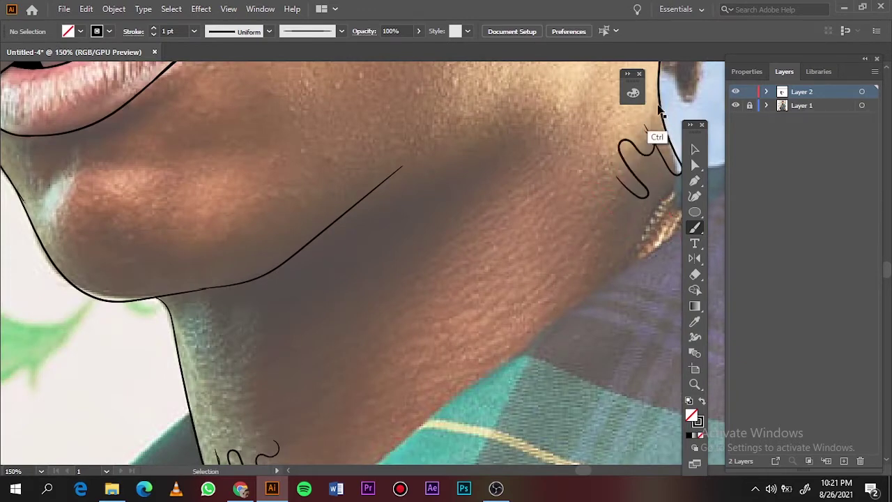
left_click_drag(652, 195, 651, 124)
scroll(418, 279, "down", 4)
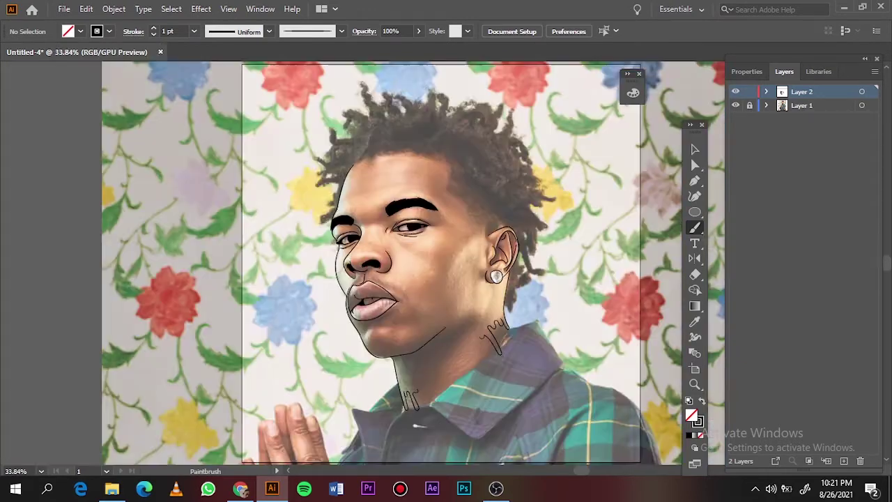
scroll(332, 381, "up", 2)
scroll(332, 381, "up", 3)
scroll(332, 381, "down", 1)
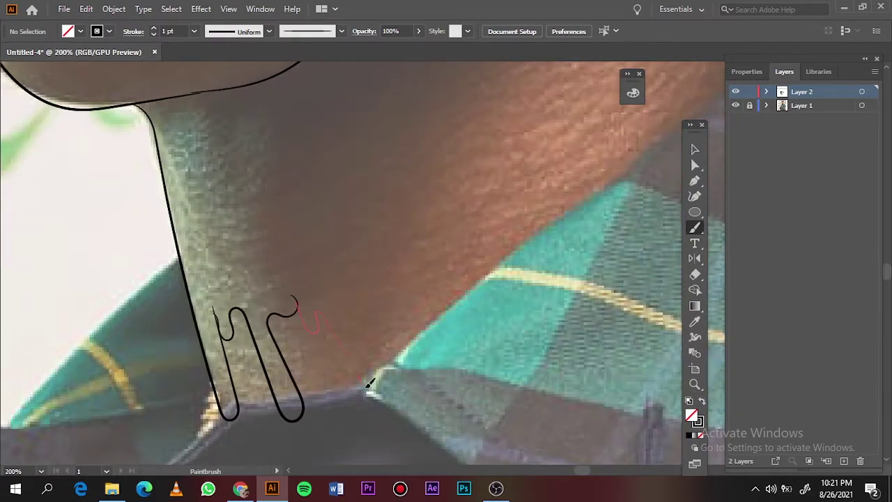
- Extend the drip squiggle along the lower neck, redoing one loop
left_click_drag(369, 384, 368, 296)
scroll(362, 372, "up", 5)
key("ctrl+z")
scroll(282, 118, "down", 7)
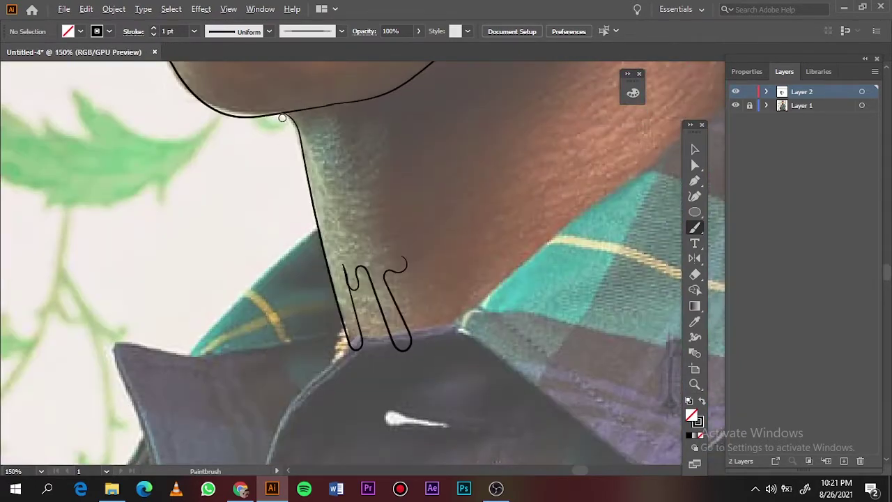
scroll(282, 118, "down", 4)
scroll(378, 133, "up", 3)
scroll(298, 297, "up", 5)
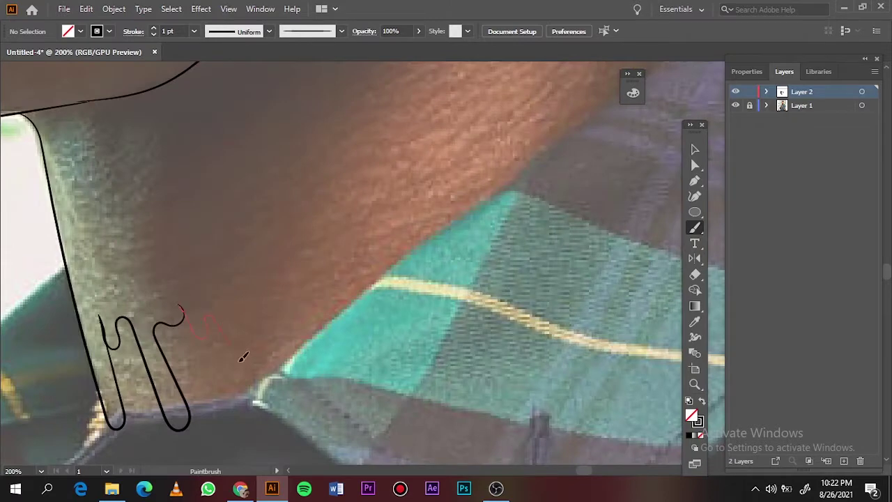
left_click_drag(243, 357, 291, 283)
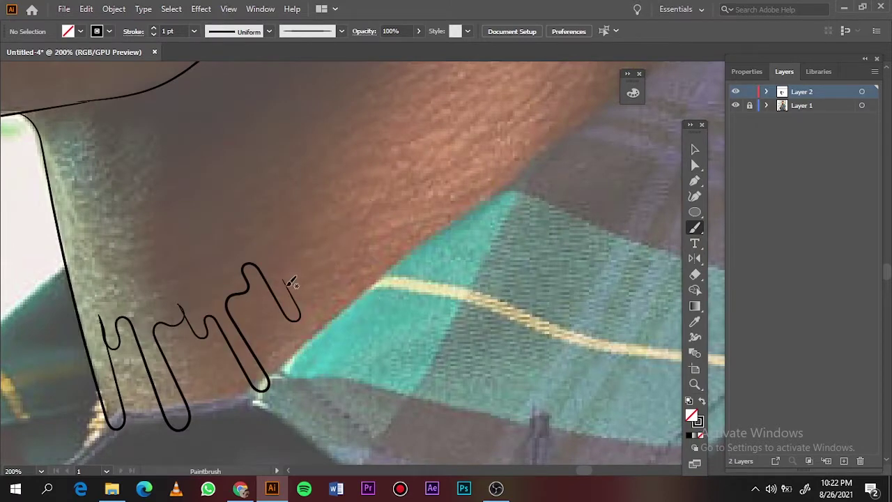
left_click_drag(370, 288, 370, 184)
- Complete the remaining neck drips and touch up a drip tip
scroll(368, 323, "down", 5)
scroll(433, 335, "up", 4)
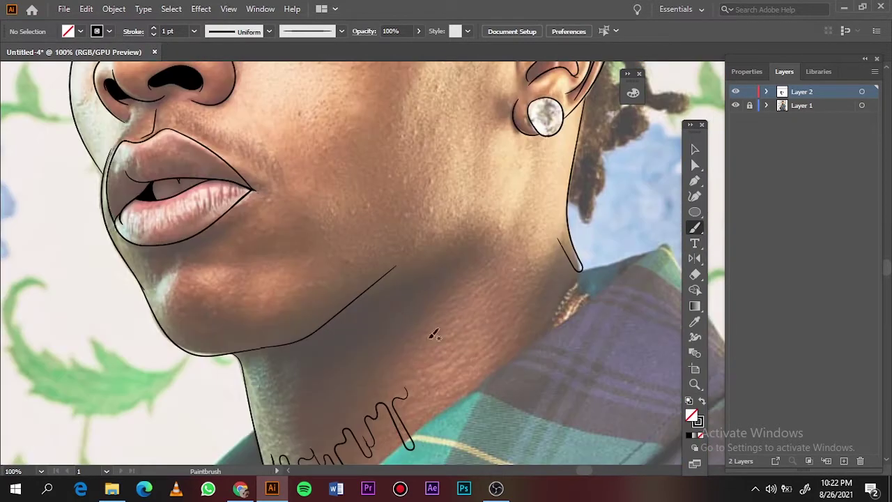
scroll(432, 390, "up", 3)
scroll(374, 335, "down", 1)
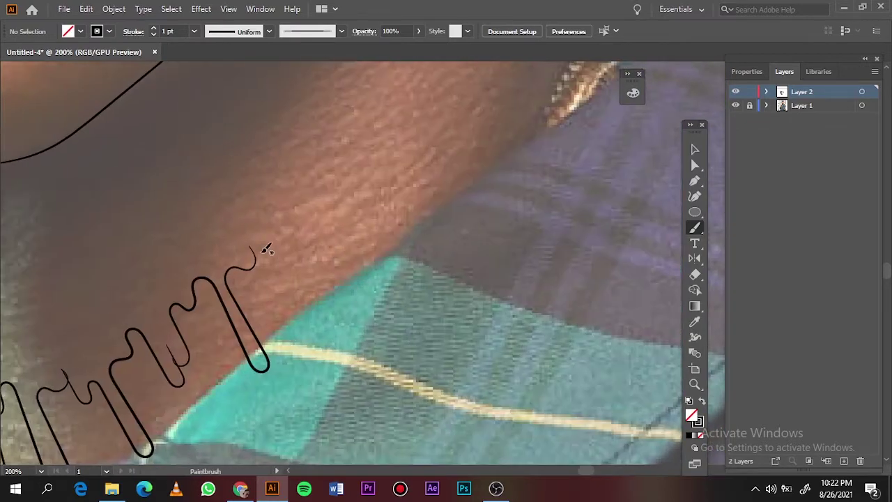
scroll(344, 295, "down", 4)
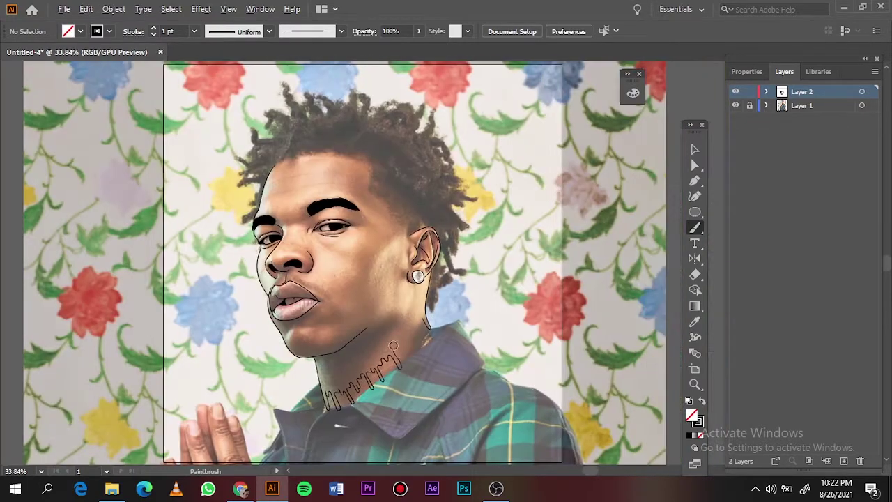
scroll(409, 333, "up", 4)
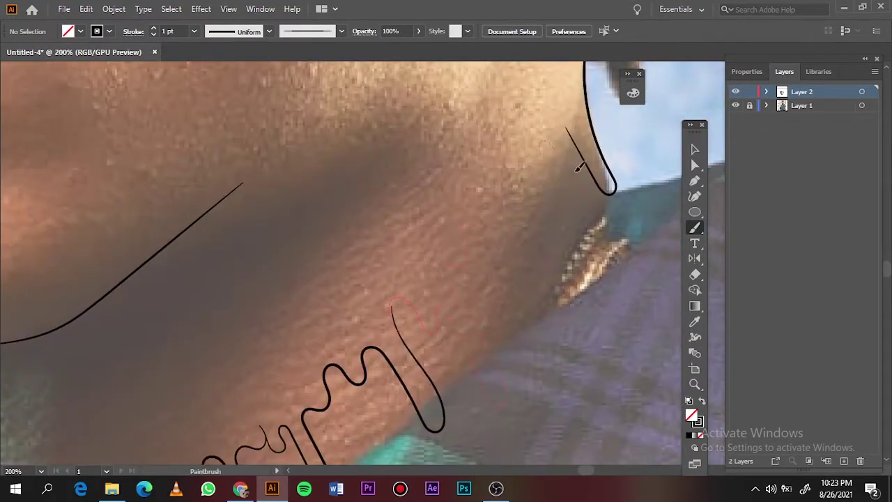
left_click_drag(578, 167, 582, 172)
scroll(415, 270, "up", 5)
mouse_move(322, 239)
left_mouse_down()
mouse_move(328, 235)
mouse_move(411, 418)
left_mouse_up()
- Check the line art without the photo, then add a small drip loop between the first two neck drips
key("ctrl+0")
left_click(737, 105)
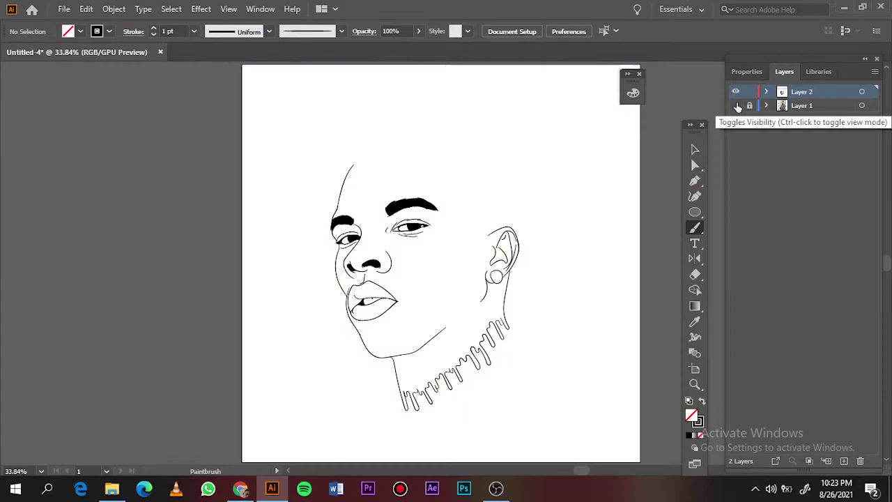
left_click(737, 105)
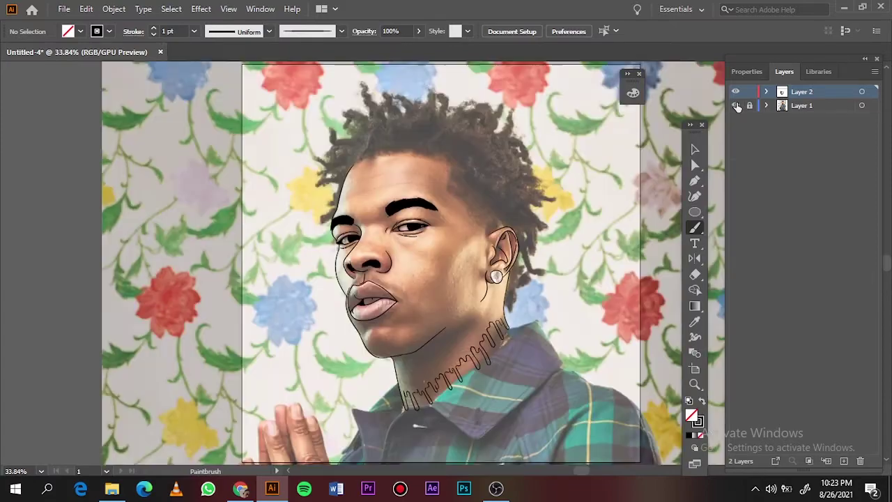
scroll(512, 233, "up", 10)
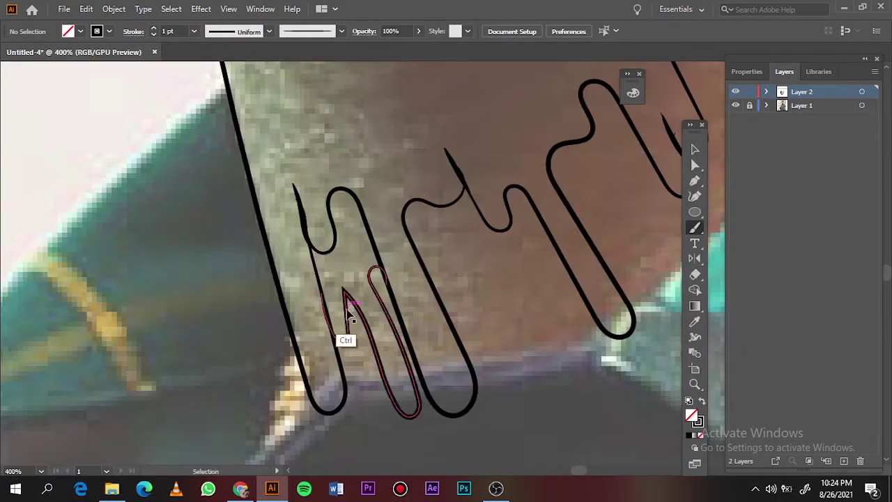
left_click_drag(324, 314, 394, 301)
key("ctrl+z")
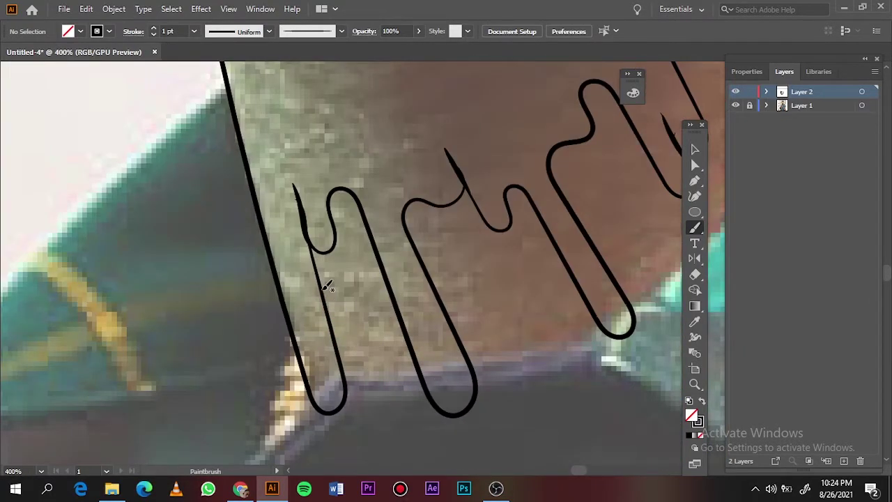
key("ctrl+shift+z")
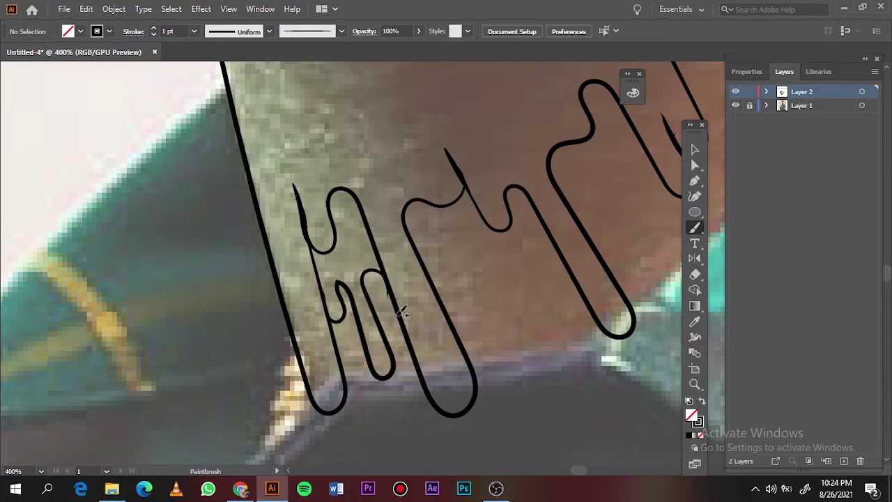
- Recheck against the photo and paint another drip loop between the existing drips
scroll(545, 226, "down", 5)
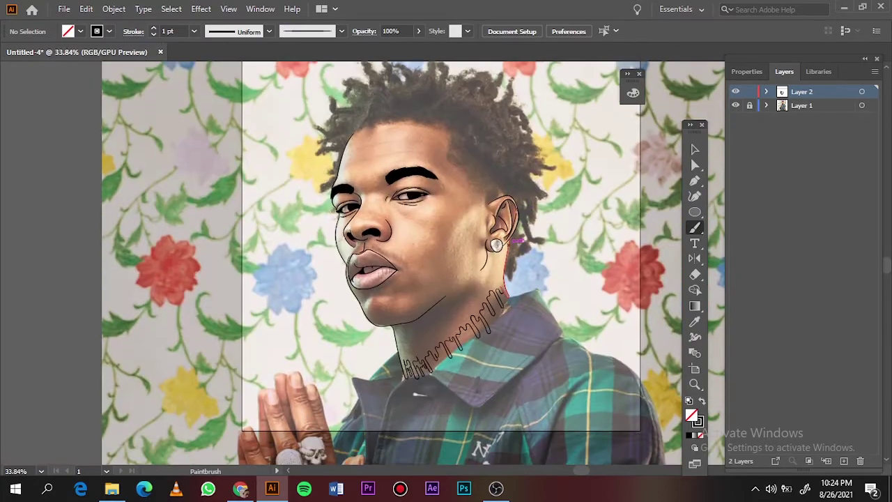
left_click(735, 106)
scroll(426, 361, "up", 5)
left_click_drag(282, 380, 303, 360)
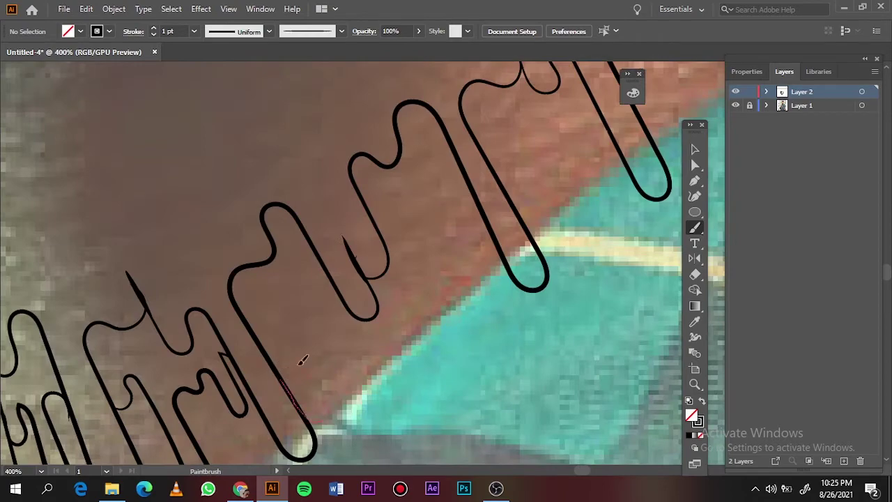
left_click_drag(311, 244, 382, 228)
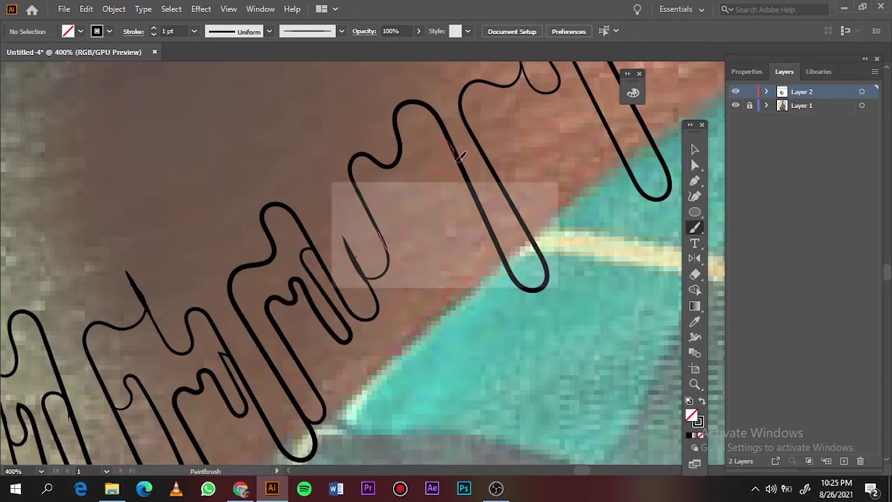
scroll(460, 164, "down", 3)
scroll(330, 260, "up", 3)
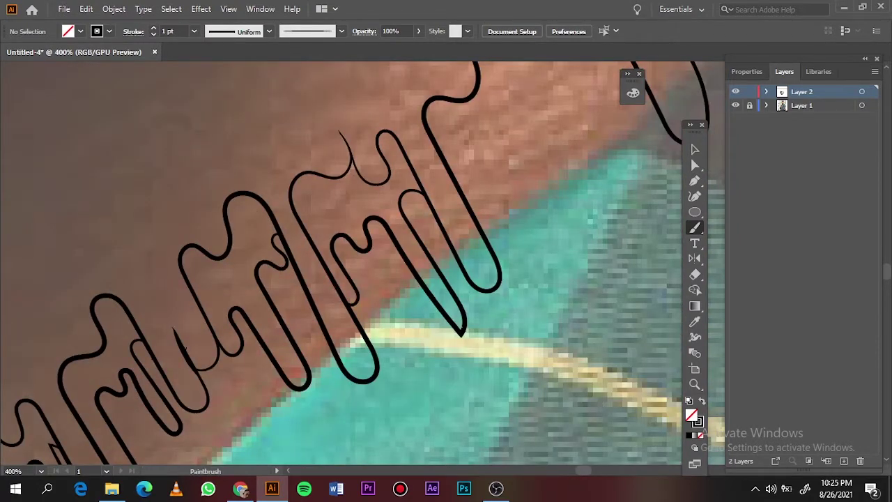
scroll(427, 281, "down", 3)
scroll(207, 340, "up", 3)
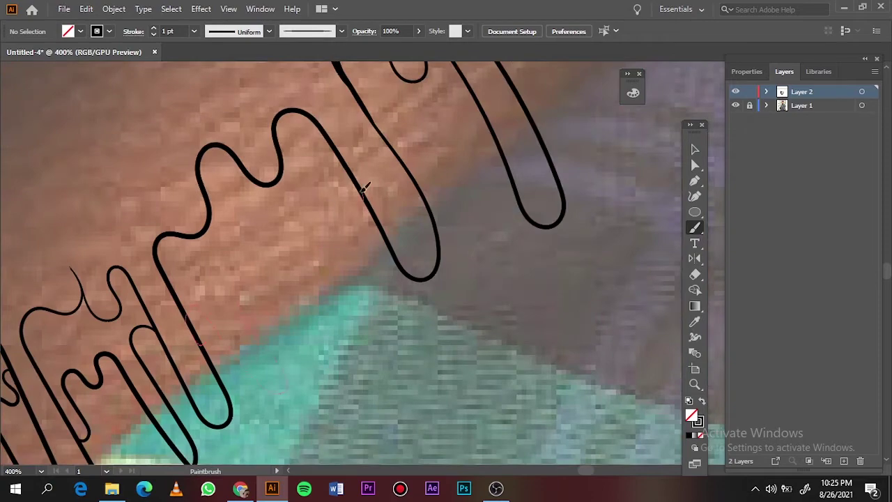
scroll(364, 188, "down", 3)
scroll(249, 296, "up", 2)
scroll(249, 296, "up", 1)
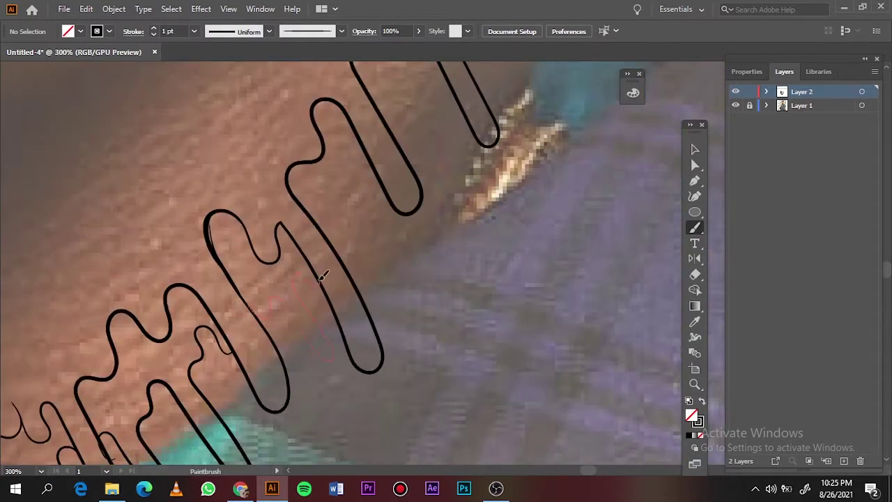
- Add one more drip toward the ear, undoing an unwanted stroke near the top
left_click_drag(320, 277, 322, 276)
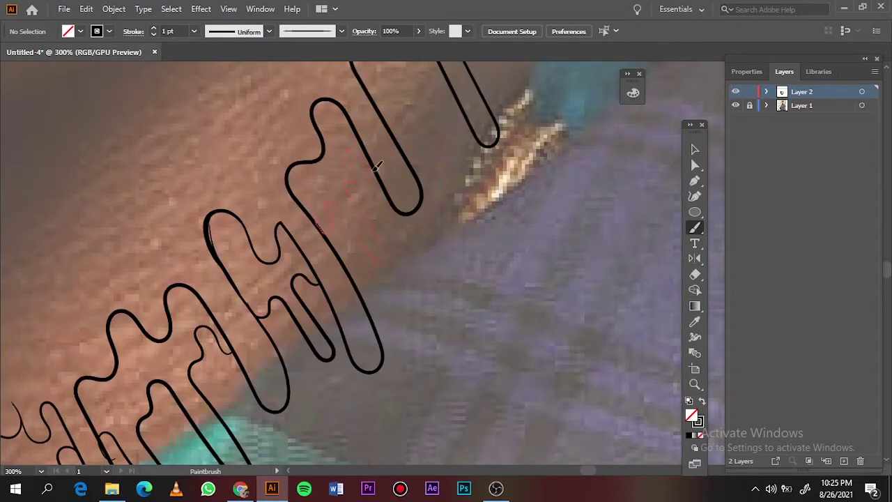
scroll(377, 165, "down", 3)
scroll(329, 142, "up", 3)
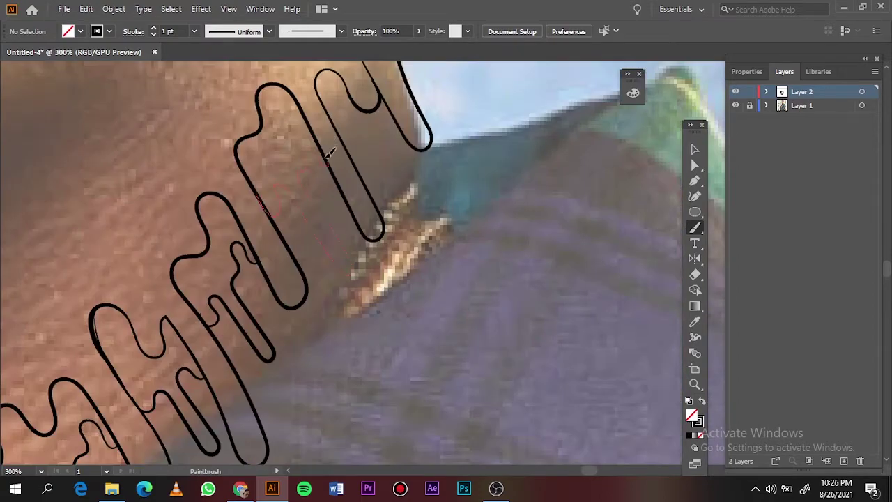
left_click_drag(328, 157, 418, 143)
key("ctrl+z")
- Pencil a dreadlock beside the forehead and give it a solid black fill with no outline
key("ctrl+0")
left_click(735, 105)
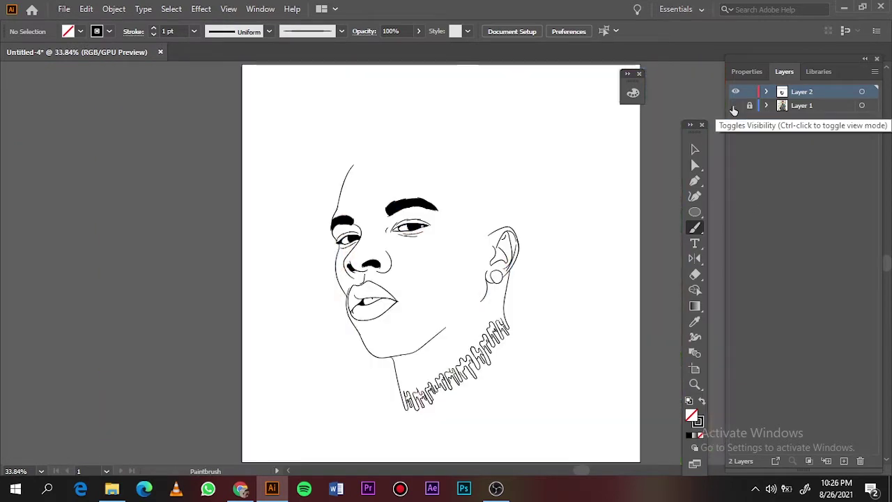
scroll(318, 197, "up", 5)
scroll(318, 197, "up", 3)
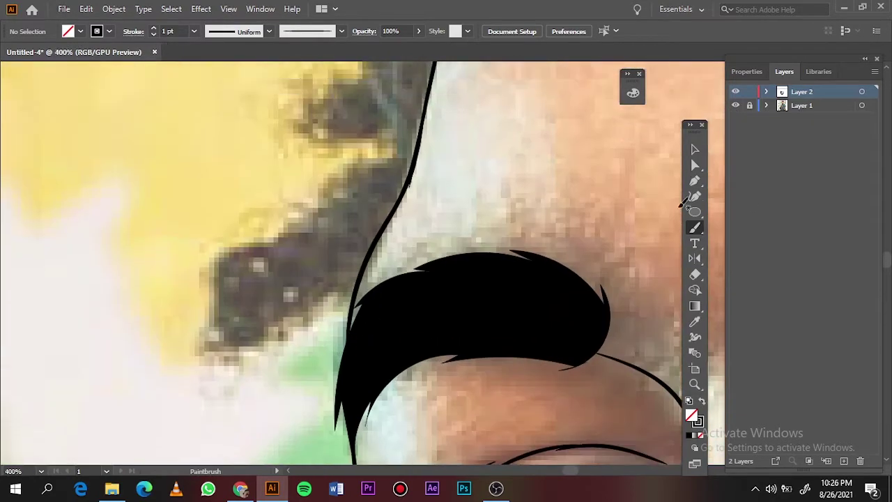
key("n")
mouse_move(356, 282)
left_mouse_down()
mouse_move(416, 160)
mouse_move(355, 282)
left_mouse_up()
left_click(695, 149)
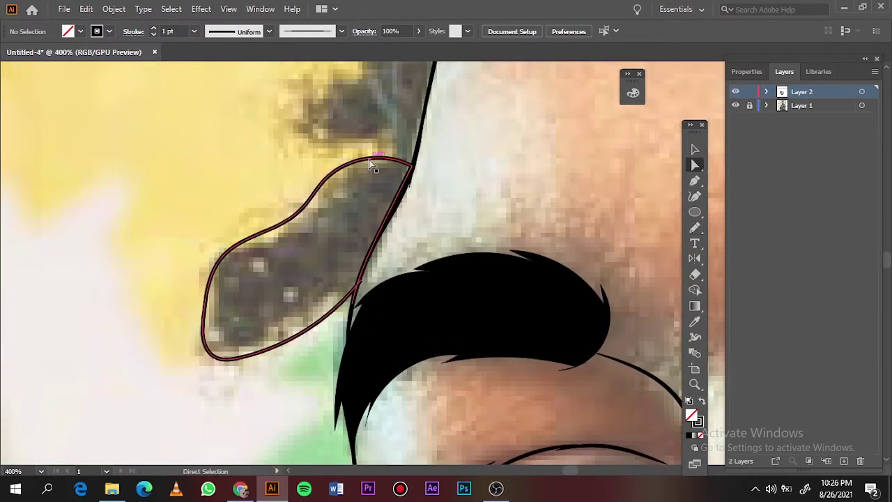
key("shift+x")
left_click(537, 204)
- Trace the hairline and the dreadlocks by the temple as a closed black shape
key("n")
key("ctrl+0")
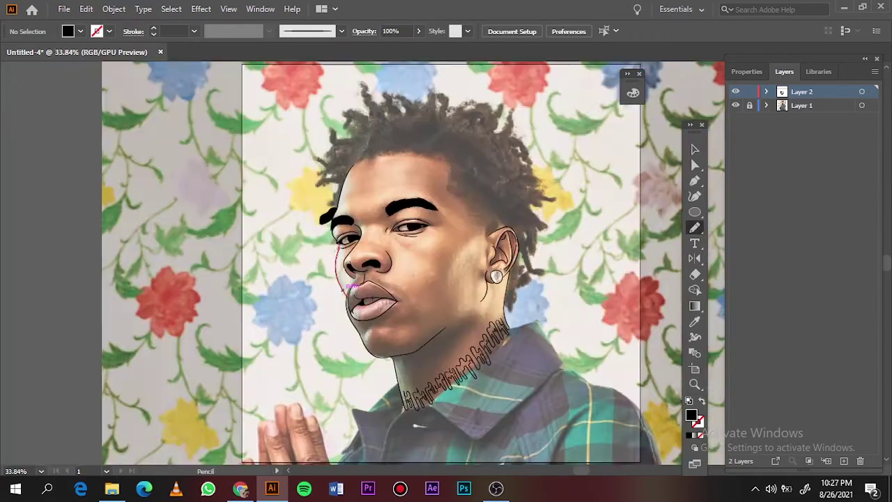
scroll(321, 270, "up", 4)
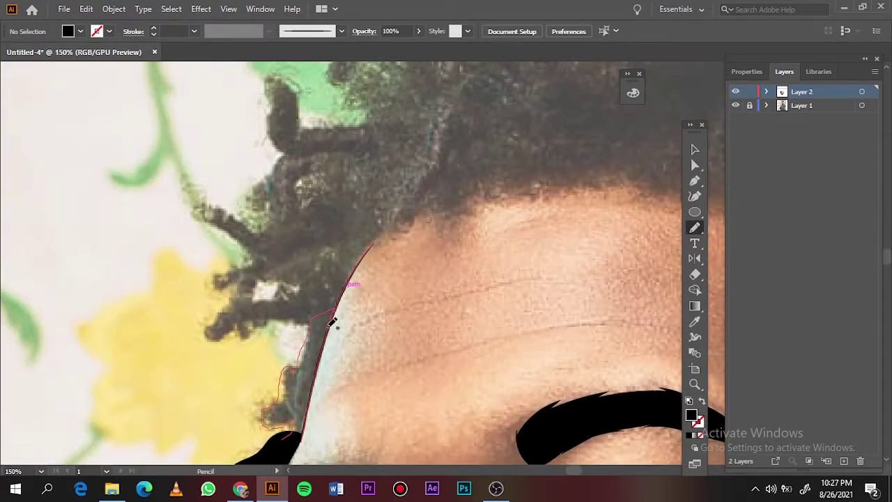
left_click_drag(307, 425, 305, 429)
left_click_drag(314, 322, 230, 339)
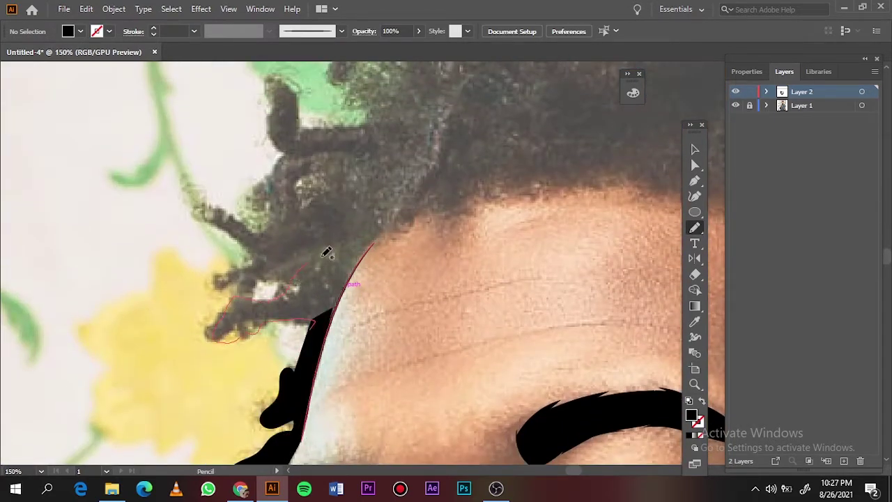
left_click_drag(326, 253, 366, 240)
left_click_drag(235, 318, 350, 253)
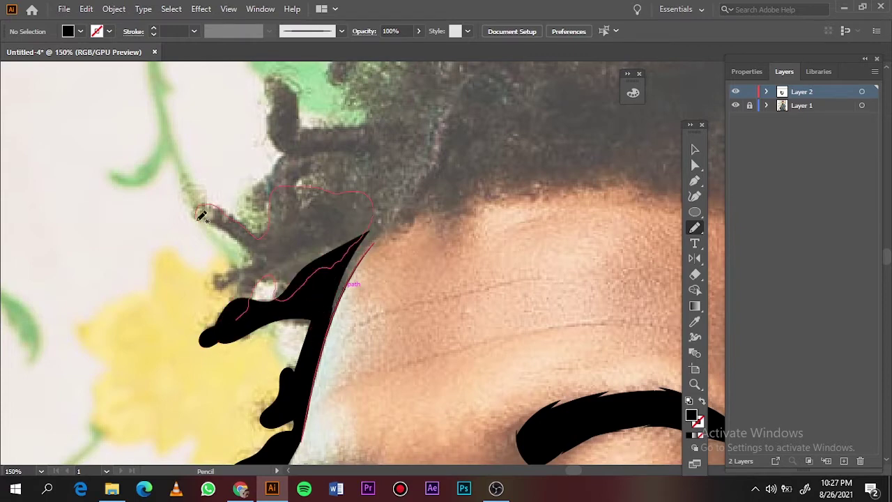
left_click_drag(202, 215, 235, 318)
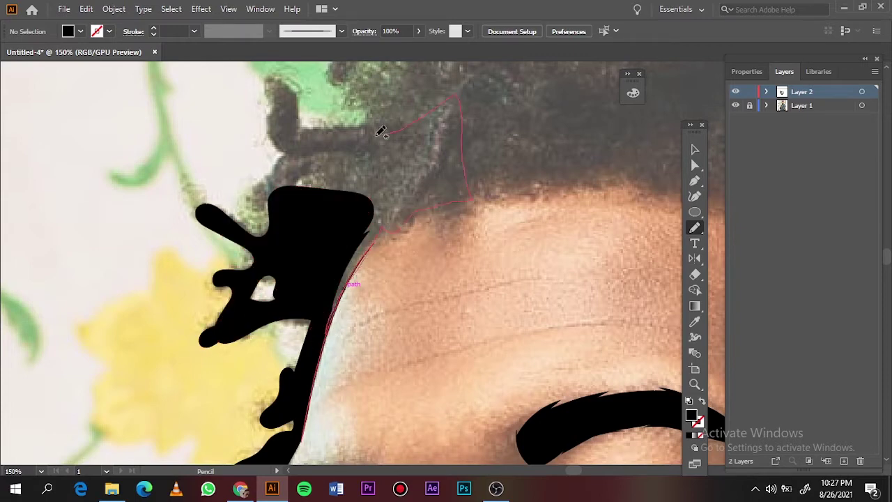
left_click_drag(297, 152, 285, 155)
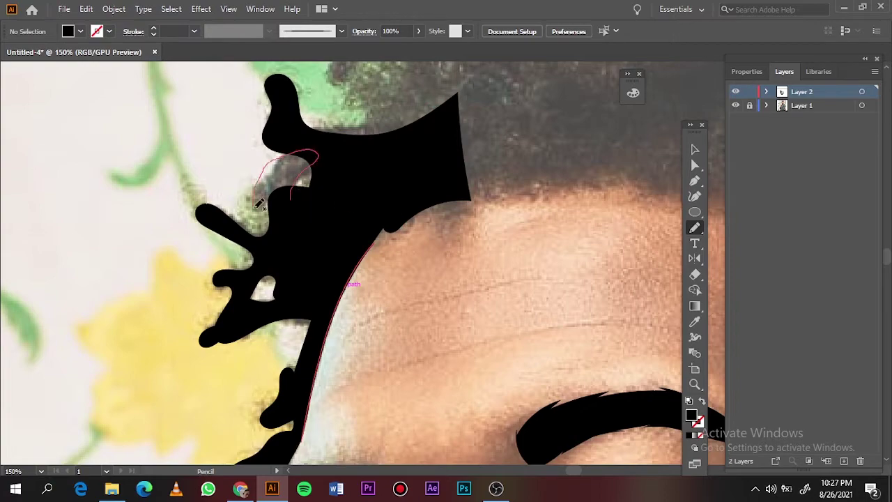
- Trace more black shapes over the hair and close the right-side hair outline
key("ctrl+0")
scroll(446, 129, "up", 4)
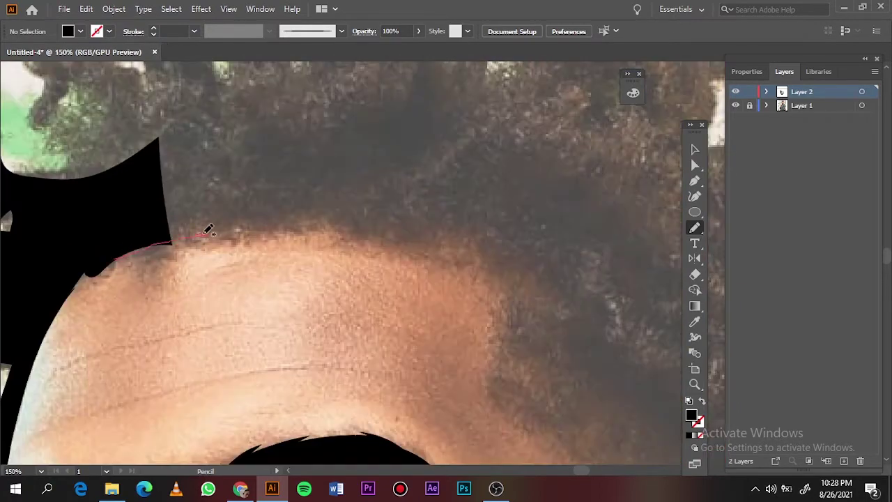
left_click_drag(363, 213, 54, 199)
key("ctrl+0")
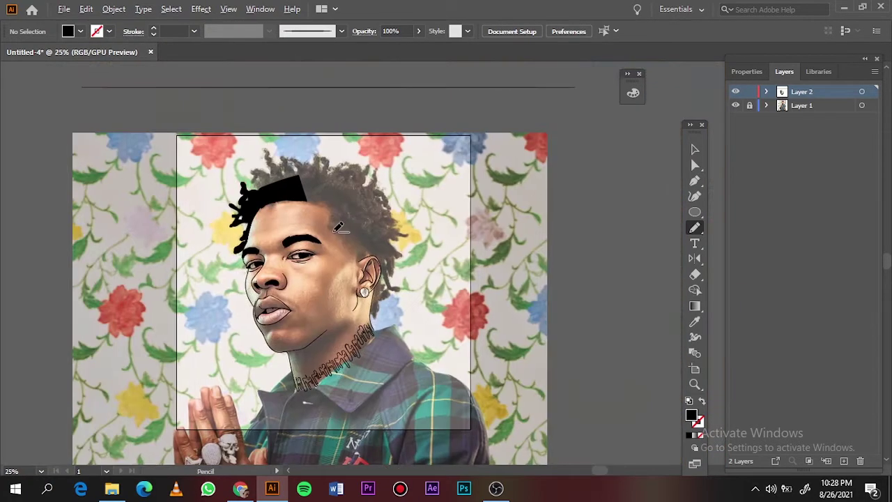
scroll(341, 230, "up", 3)
mouse_move(278, 181)
left_mouse_down()
mouse_move(398, 265)
mouse_move(497, 312)
mouse_move(481, 92)
mouse_move(216, 76)
left_mouse_up()
left_click_drag(440, 298, 497, 370)
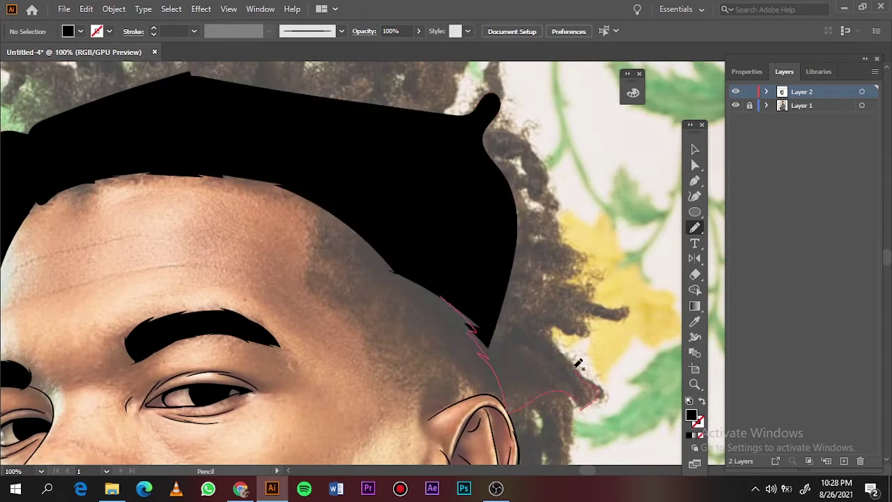
left_click_drag(595, 279, 474, 213)
left_click_drag(533, 135, 538, 199)
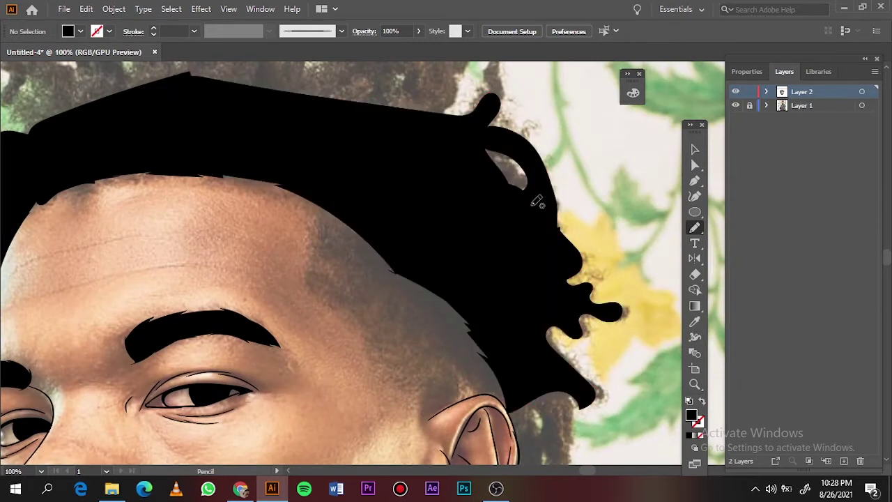
- Add flame-like black locks along the top of the hair
key("ctrl+0")
scroll(547, 194, "up", 4)
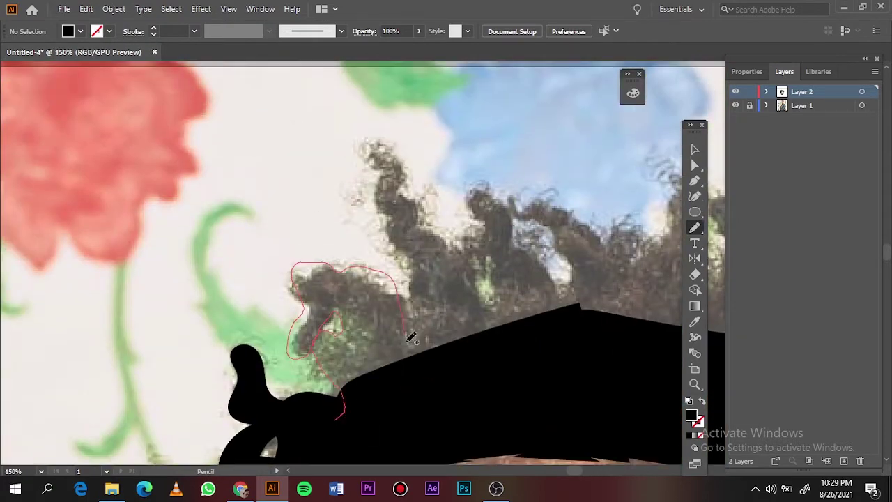
mouse_move(395, 361)
left_mouse_down()
mouse_move(375, 171)
mouse_move(453, 354)
left_mouse_up()
scroll(521, 229, "up", 3)
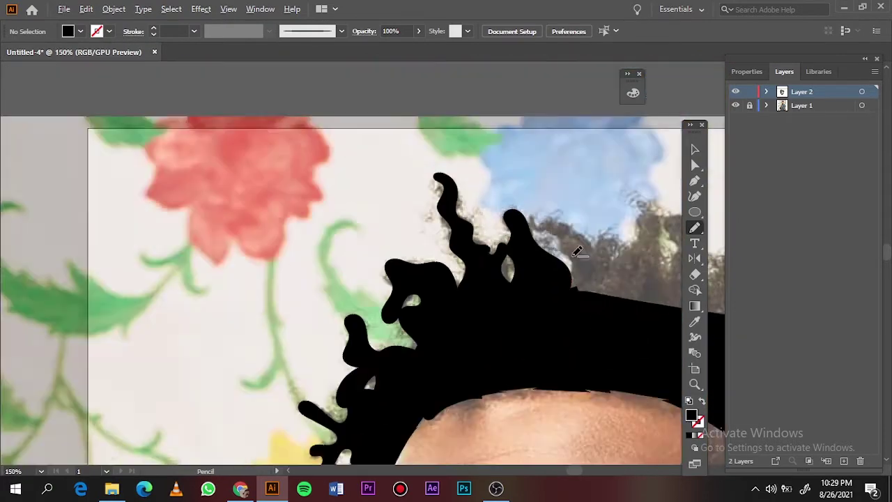
left_click_drag(286, 349, 425, 328)
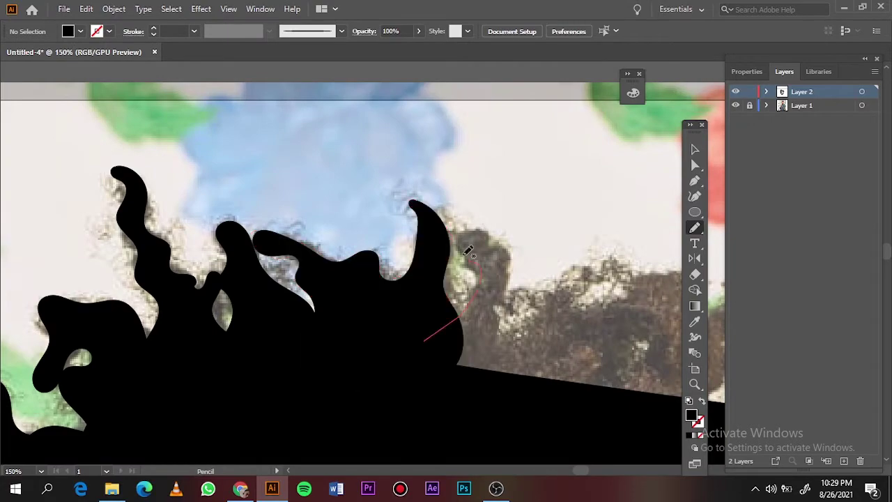
left_click_drag(446, 299, 515, 379)
scroll(408, 332, "down", 3)
scroll(404, 249, "up", 3)
left_click_drag(170, 342, 386, 392)
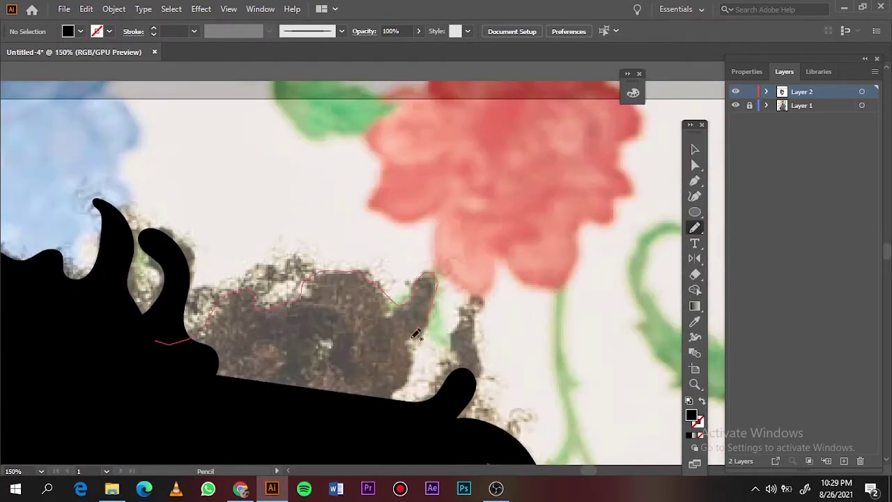
- Fill in the black locks hanging behind and below the ear
scroll(398, 285, "down", 1)
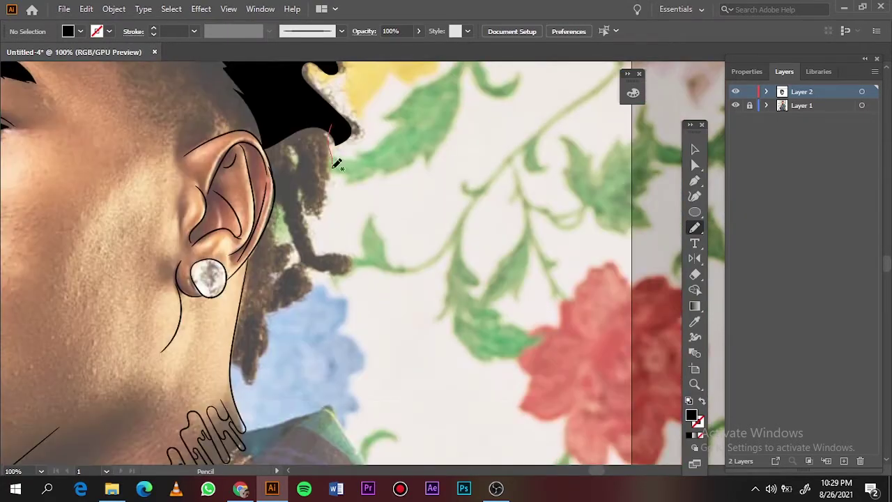
left_click_drag(334, 164, 302, 138)
left_click_drag(348, 262, 296, 175)
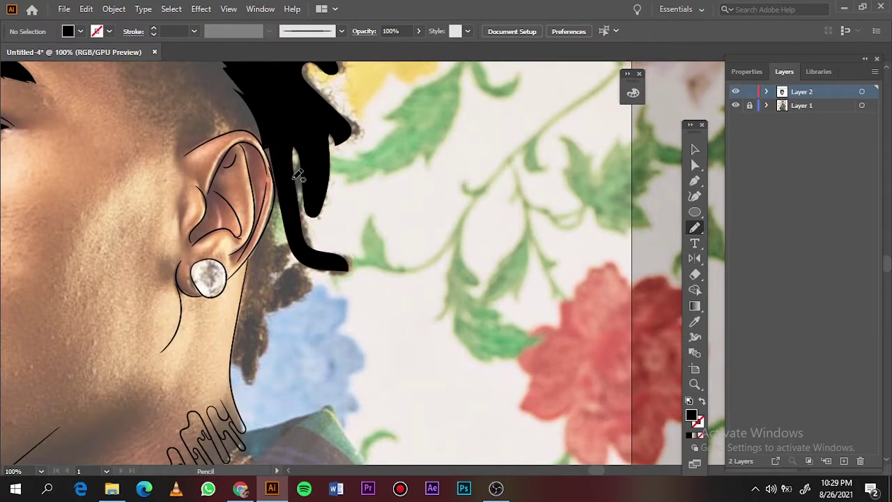
scroll(307, 132, "up", 3)
left_click_drag(209, 230, 183, 169)
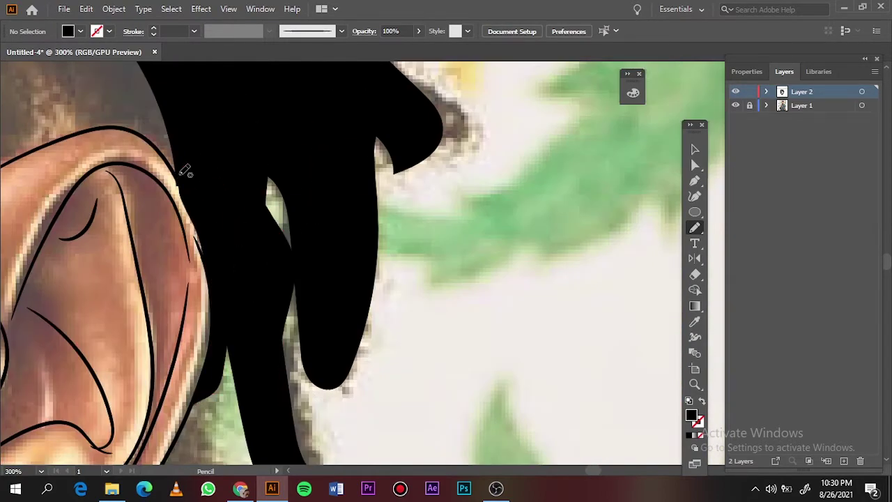
scroll(183, 170, "down", 1)
mouse_move(270, 328)
left_mouse_down()
mouse_move(284, 292)
mouse_move(276, 334)
left_mouse_up()
mouse_move(168, 199)
left_mouse_down()
mouse_move(193, 272)
mouse_move(101, 382)
left_mouse_up()
left_click_drag(126, 287, 157, 230)
- Trace the lock down toward the neck, check without the photo, and extend the outline over the temple
scroll(297, 229, "up", 3)
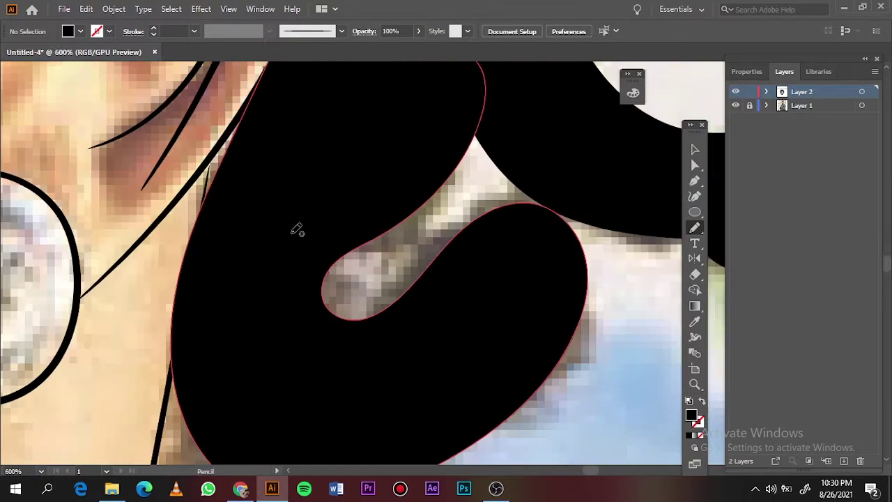
scroll(255, 227, "down", 3)
scroll(256, 227, "up", 1)
mouse_move(261, 176)
left_mouse_down()
mouse_move(325, 253)
mouse_move(195, 418)
mouse_move(179, 277)
mouse_move(202, 178)
left_mouse_up()
scroll(169, 299, "down", 2)
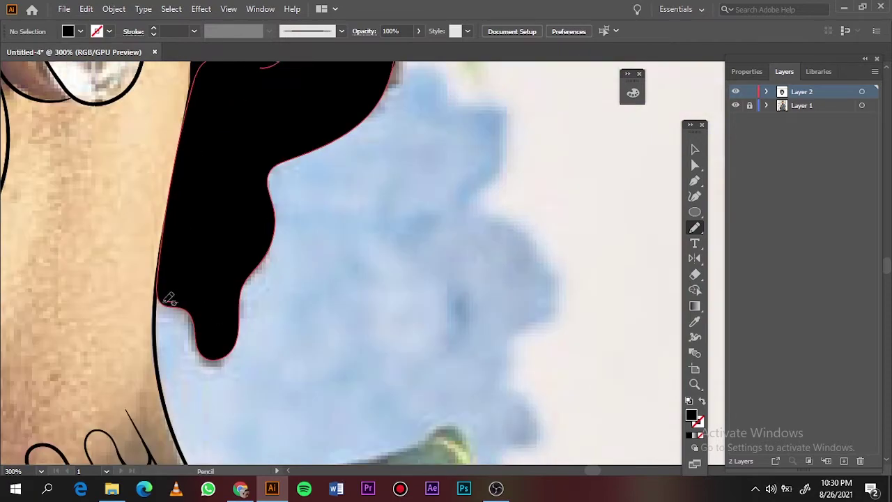
key("ctrl+0")
left_click(736, 105)
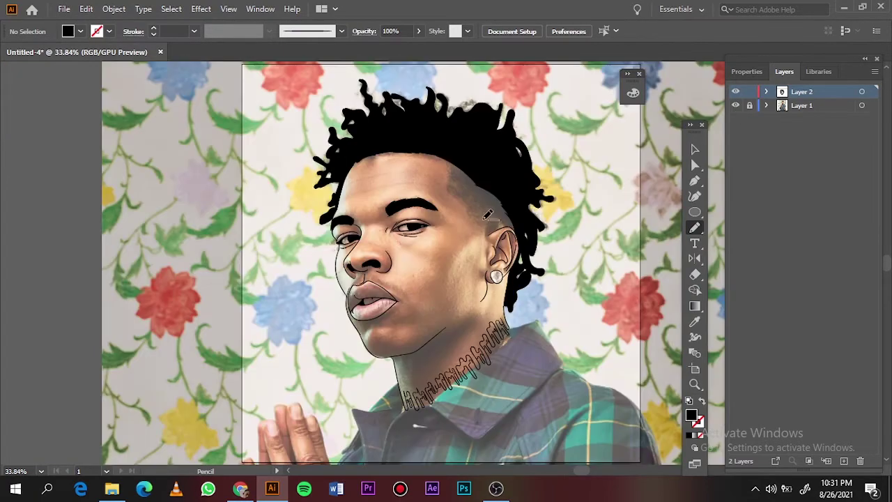
scroll(516, 195, "up", 3)
scroll(304, 108, "up", 1)
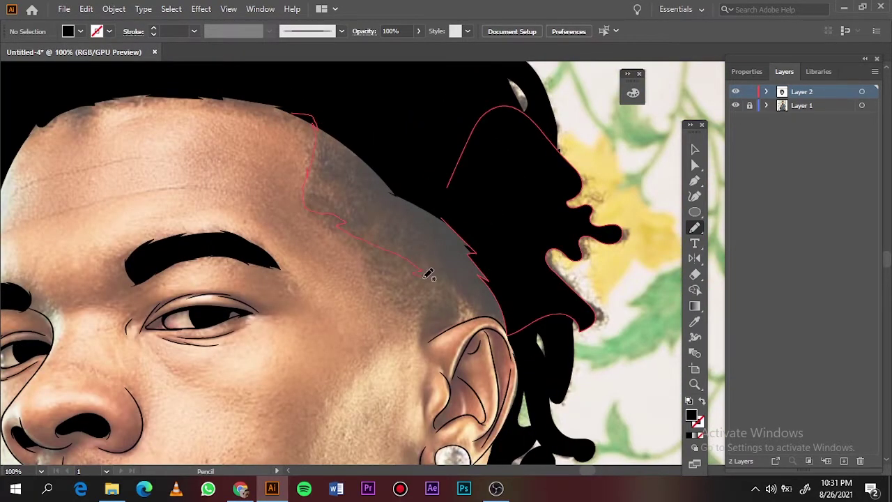
left_click_drag(428, 274, 493, 312)
scroll(439, 183, "up", 3)
scroll(359, 334, "up", 2)
scroll(457, 322, "down", 1)
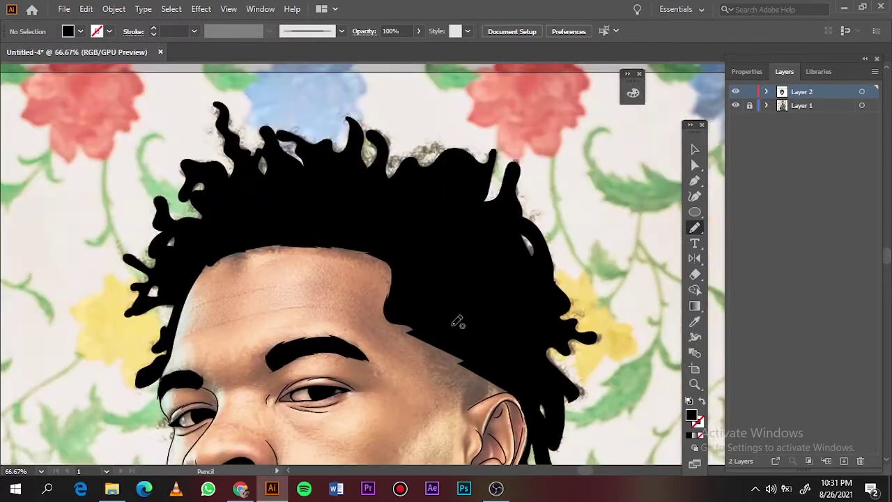
scroll(457, 322, "up", 4)
scroll(487, 309, "down", 2)
scroll(295, 295, "up", 1)
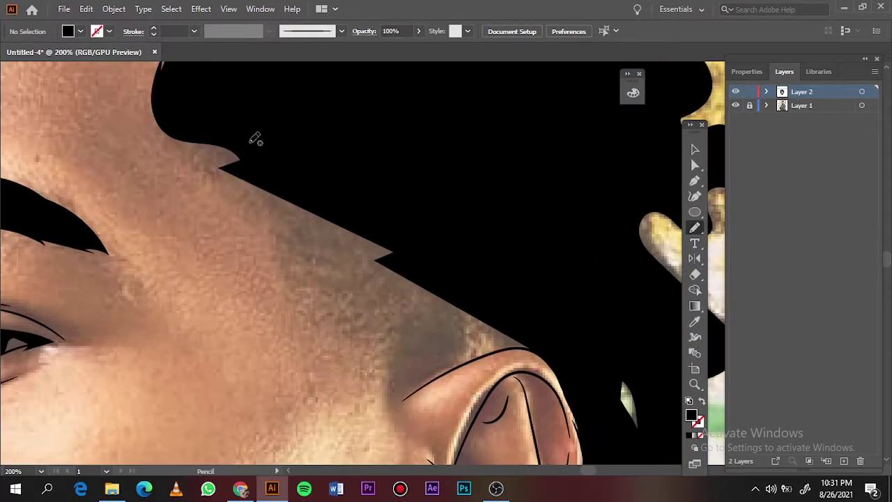
- Paint curly hair strokes along the hairline and near the ear, dropping the weight to 0.75 pt
key("b")
mouse_move(209, 164)
left_mouse_down()
mouse_move(385, 249)
mouse_move(390, 276)
left_mouse_up()
left_click_drag(244, 193, 276, 209)
mouse_move(496, 331)
left_mouse_down()
mouse_move(523, 348)
mouse_move(515, 327)
mouse_move(453, 314)
mouse_move(379, 264)
mouse_move(381, 242)
mouse_move(195, 157)
left_mouse_up()
left_click_drag(269, 202, 363, 254)
left_click(194, 30)
left_click(209, 70)
mouse_move(296, 234)
left_mouse_down()
mouse_move(347, 244)
mouse_move(491, 341)
mouse_move(442, 297)
mouse_move(327, 261)
mouse_move(293, 241)
mouse_move(407, 310)
mouse_move(460, 324)
mouse_move(480, 352)
mouse_move(390, 299)
mouse_move(309, 269)
left_mouse_up()
- Switch the brush to 0.5 pt and add thin curls along the lower hairline toward the ear
left_click(193, 30)
left_click(209, 57)
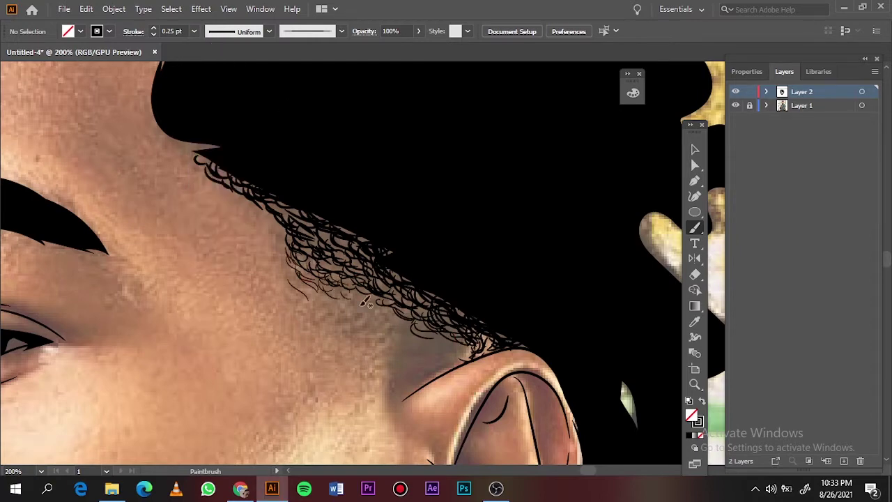
mouse_move(345, 303)
left_mouse_down()
mouse_move(319, 310)
mouse_move(467, 335)
mouse_move(348, 300)
left_mouse_up()
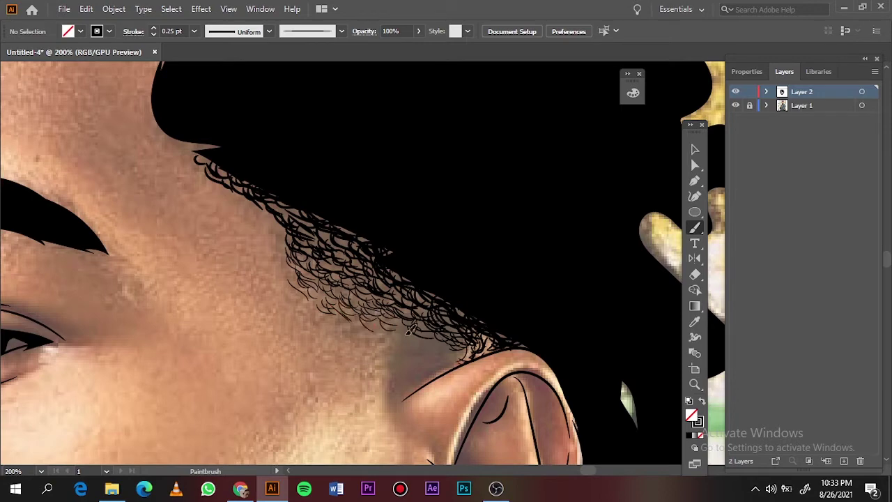
left_click_drag(411, 330, 435, 359)
left_click_drag(367, 321, 413, 338)
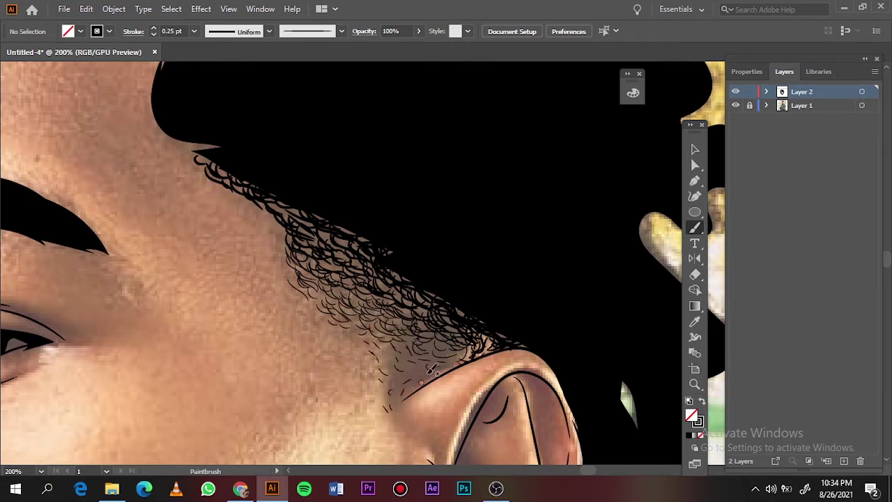
- Fit the artwork and hide the reference photo to check the hairline fade
key("ctrl+0")
left_click(735, 105)
scroll(488, 233, "up", 5)
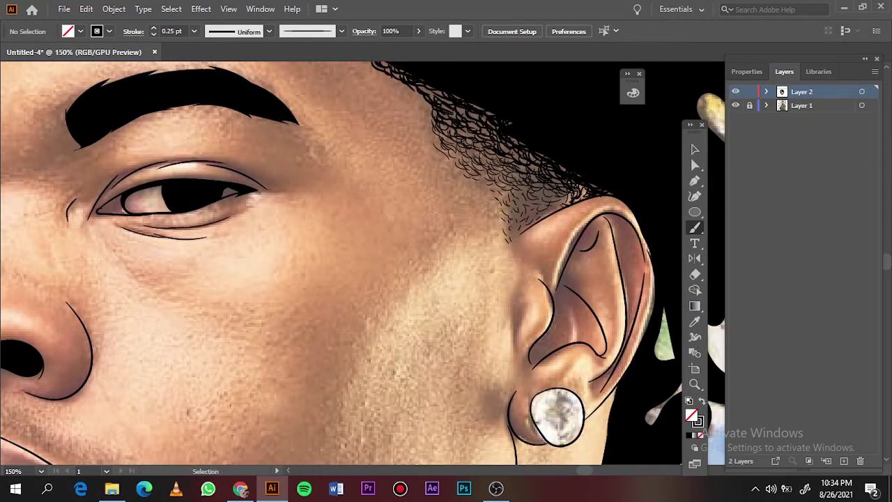
key("ctrl+0")
- With the photo hidden and a 0.5 pt brush, draw wavy strokes along the hair edges and lock gaps
left_click(736, 106)
left_click(194, 30)
left_click(209, 59)
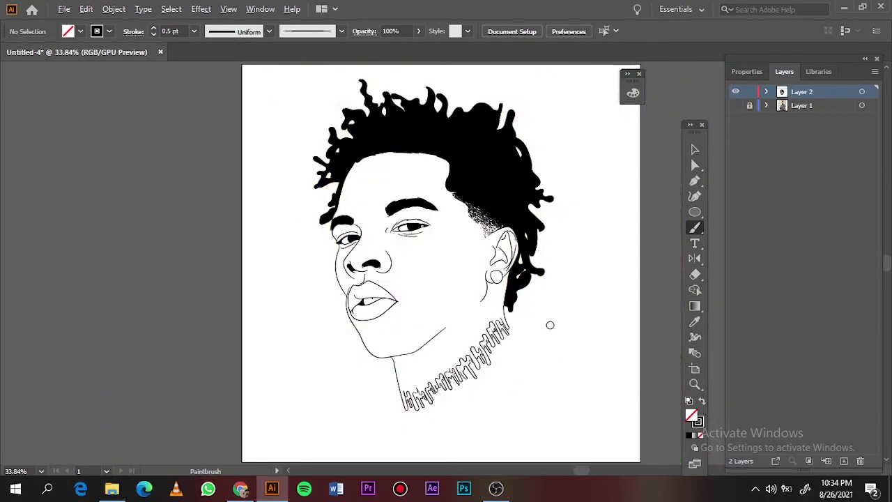
scroll(549, 325, "up", 5)
mouse_move(391, 324)
left_mouse_down()
mouse_move(418, 317)
mouse_move(446, 244)
mouse_move(499, 174)
mouse_move(550, 187)
mouse_move(561, 157)
mouse_move(512, 132)
mouse_move(491, 97)
left_mouse_up()
left_click_drag(481, 173, 433, 192)
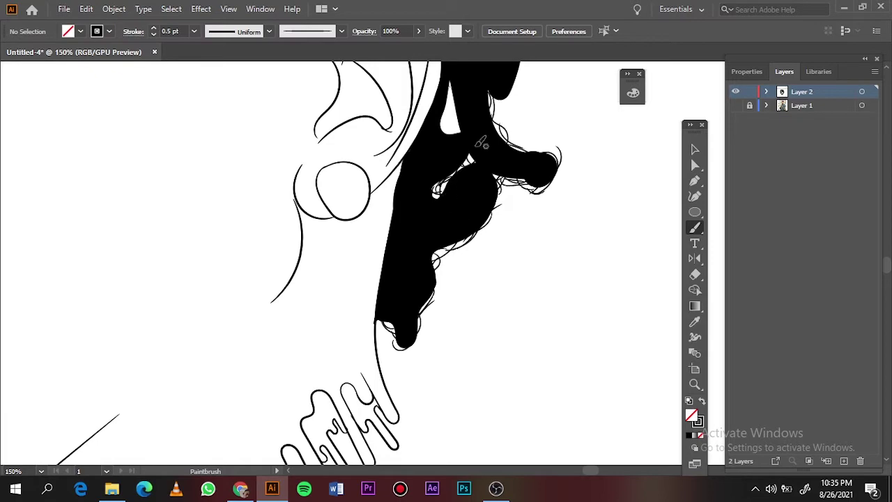
left_click_drag(447, 86, 455, 138)
scroll(452, 129, "down", 4)
scroll(438, 335, "up", 2)
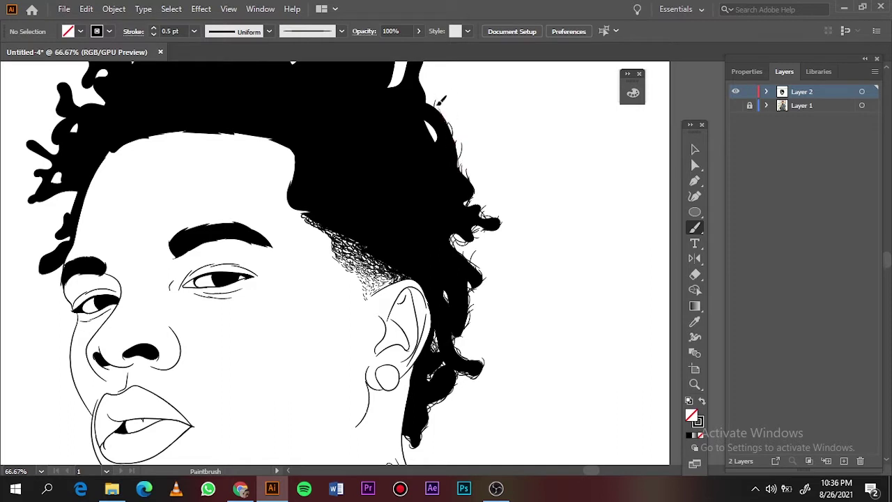
scroll(432, 115, "up", 3)
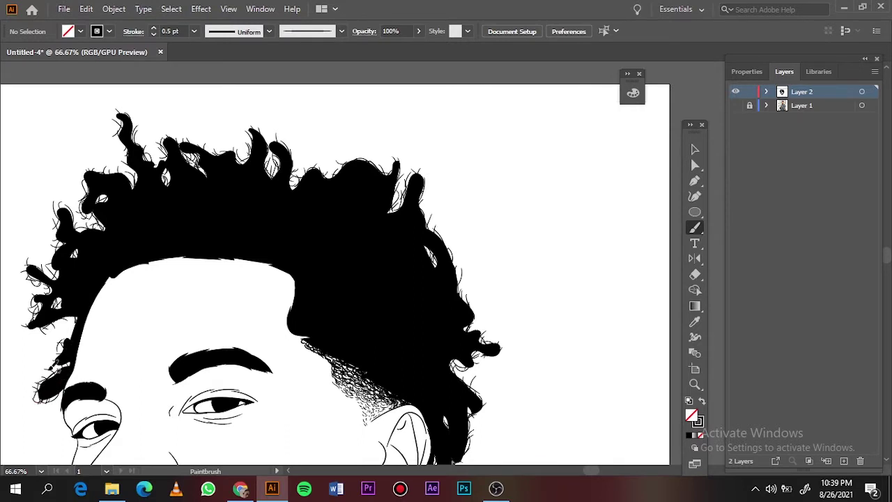
scroll(604, 204, "down", 3)
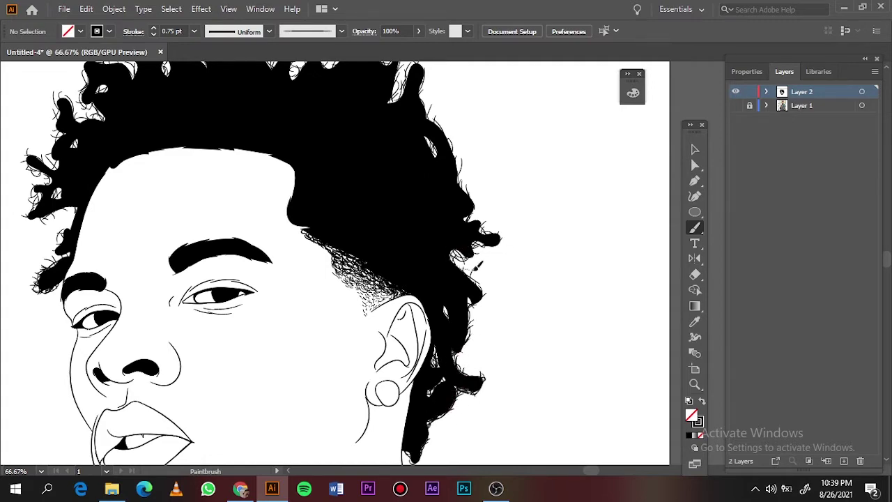
scroll(536, 143, "down", 3)
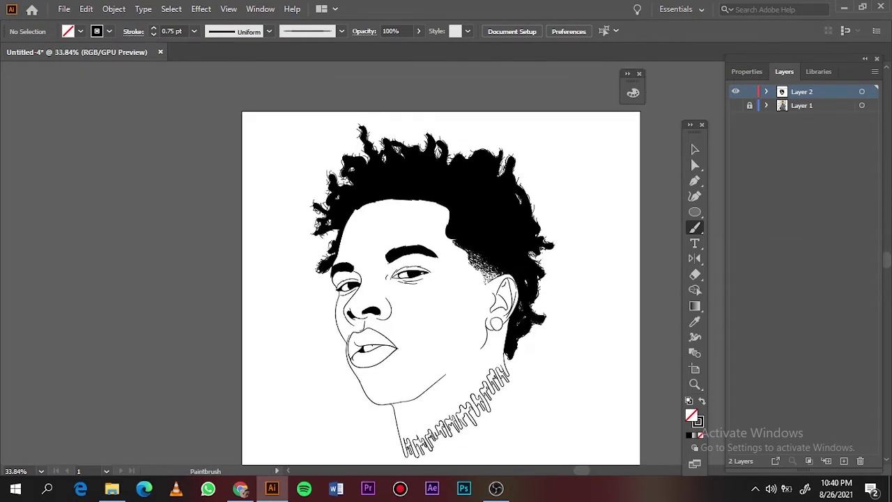
- Clear the selection and set the fill colour to a peach skin tone
key("v")
scroll(536, 143, "down", 1)
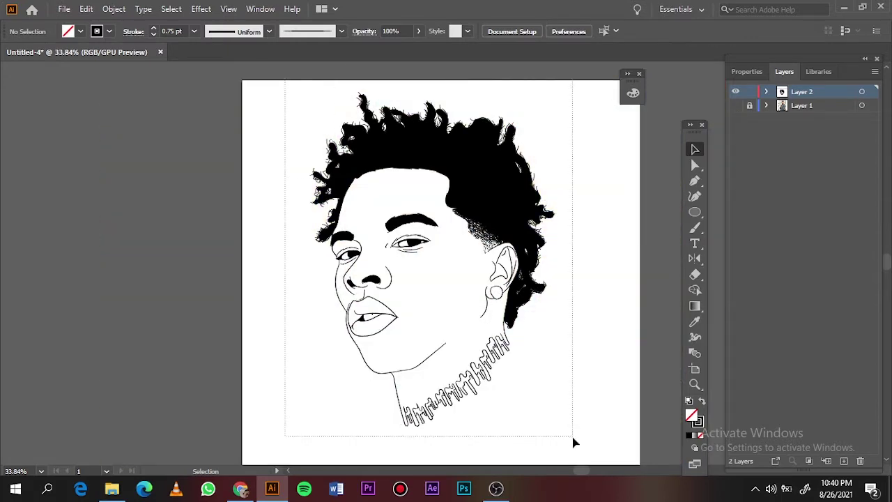
key("ctrl+a")
left_click(113, 8)
key("Escape")
left_click(707, 160)
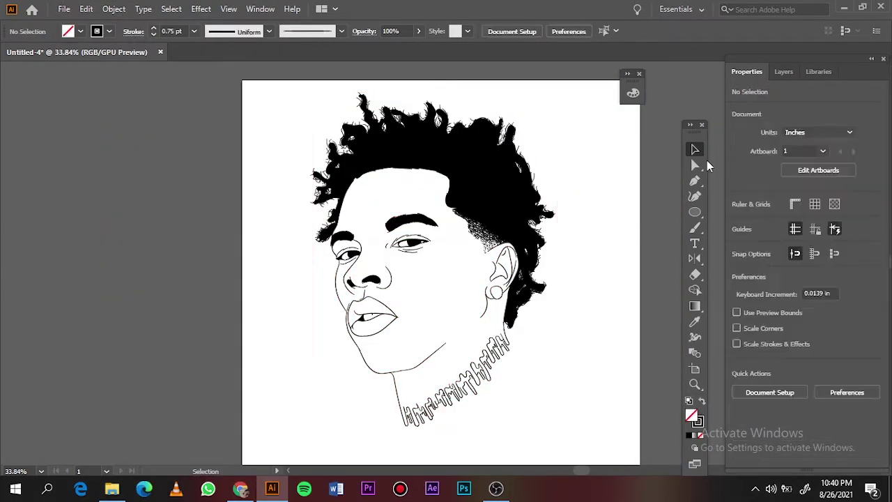
key("ctrl+l")
key("shift+x")
double_click(691, 416)
left_click_drag(690, 209, 690, 225)
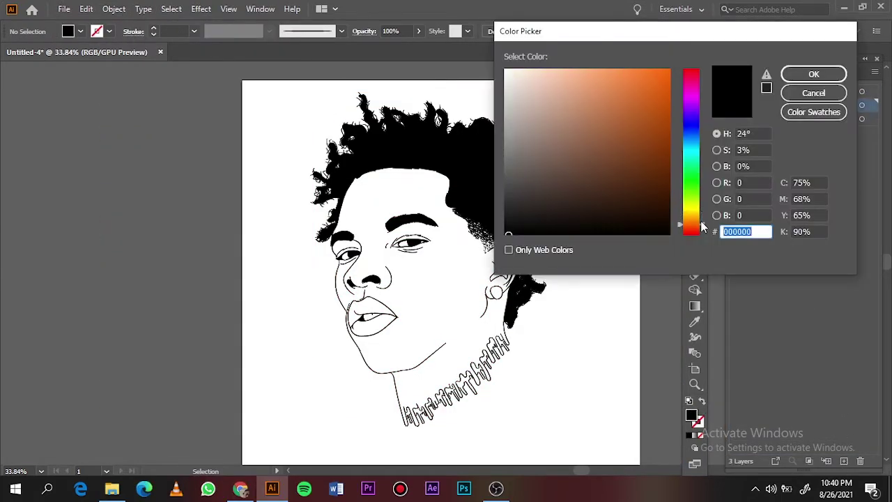
left_click(814, 73)
- Draw a peach rectangle over the whole portrait and send it behind the line art
key("m")
left_click_drag(281, 69, 575, 452)
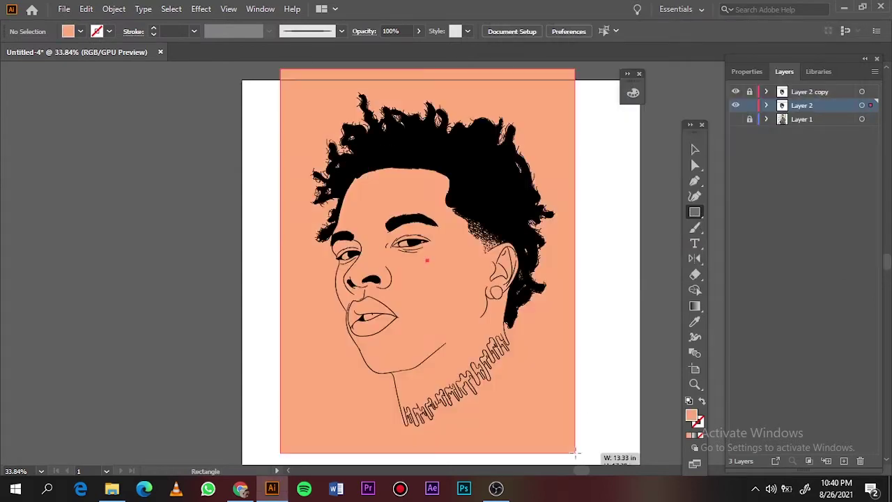
right_click(547, 310)
left_click(725, 287)
- Divide all the artwork, isolate the group, and delete the peach pieces outside the face
key("v")
key("ctrl+a")
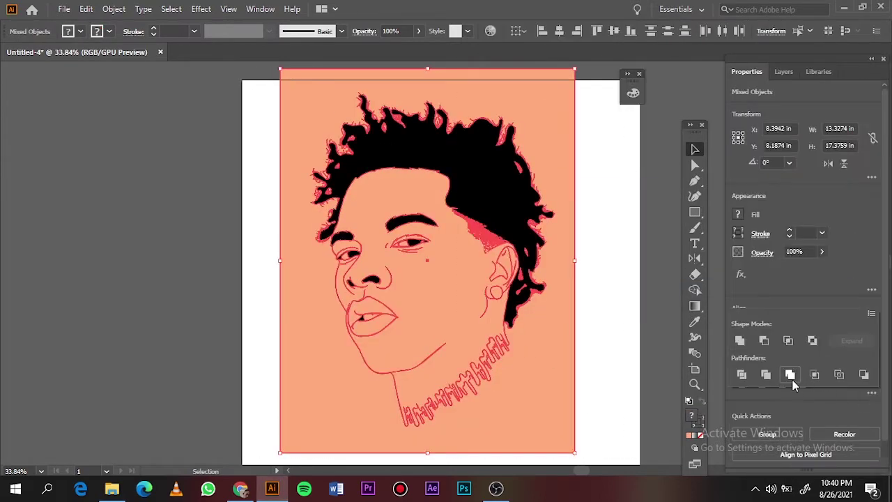
right_click(572, 336)
key("Escape")
double_click(563, 382)
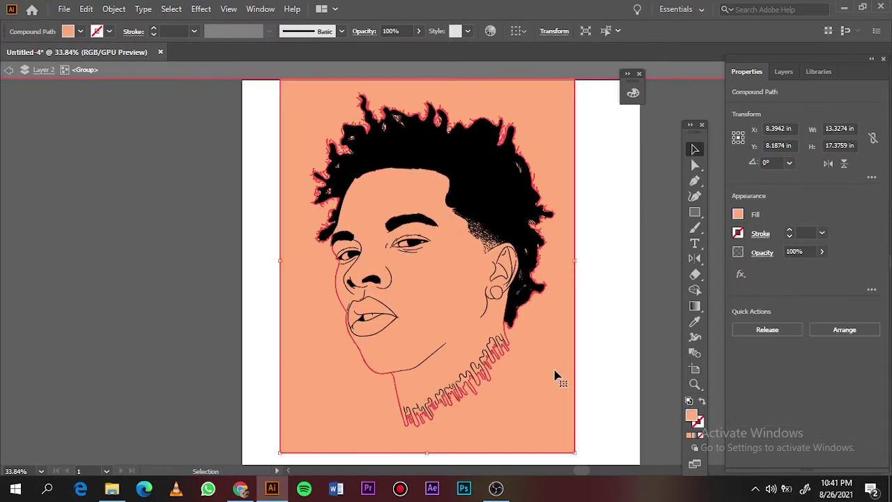
key("Delete")
left_click(783, 71)
left_click(784, 109)
- Lock all sublayers and marquee-select the stray peach fragments among the hair edges
scroll(753, 152, "down", 2)
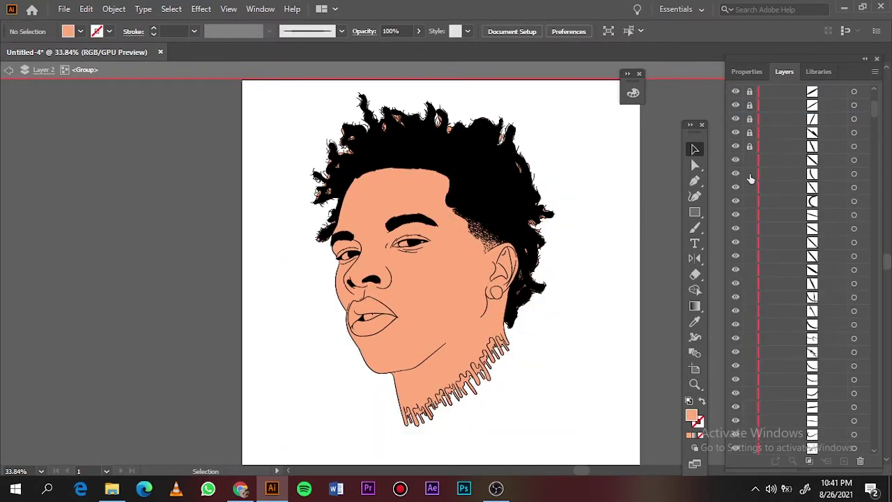
left_click_drag(749, 132, 749, 446)
left_click(695, 164)
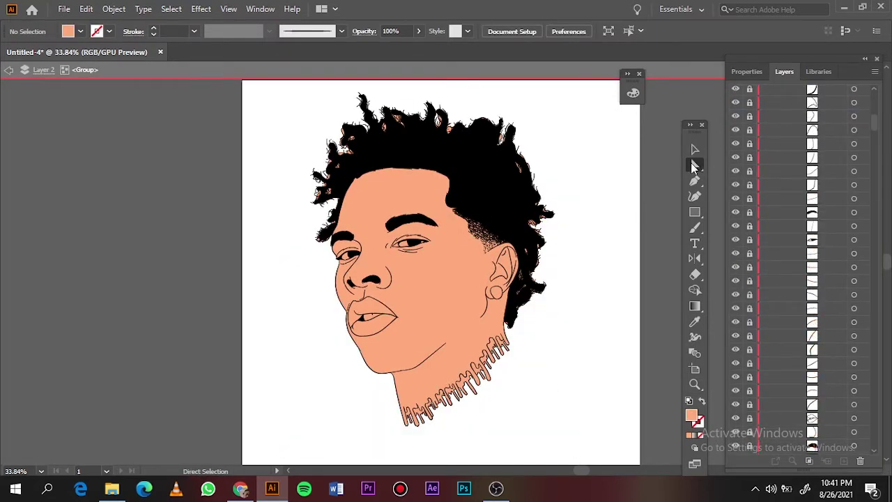
scroll(413, 303, "up", 5)
scroll(413, 303, "up", 5)
left_click_drag(299, 209, 478, 348)
scroll(460, 318, "up", 3)
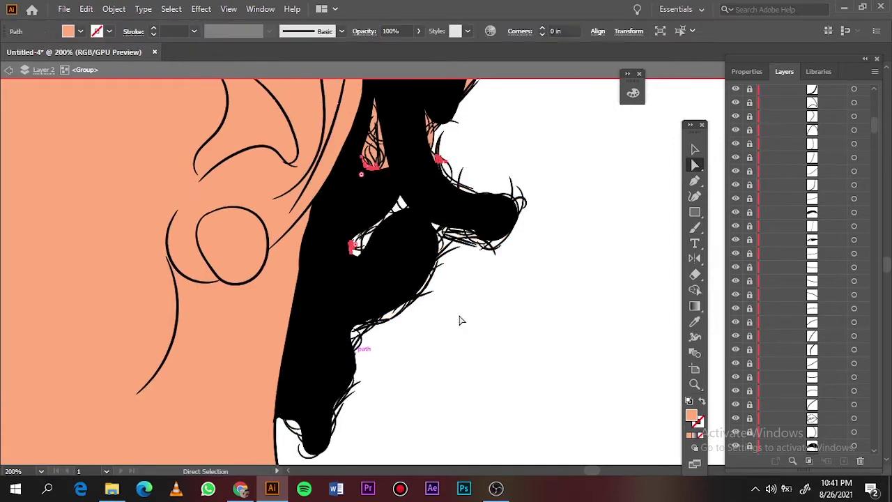
mouse_move(430, 314)
left_mouse_down()
mouse_move(74, 411)
mouse_move(611, 418)
left_mouse_up()
- Select the remaining peach fragments in the hair tips and remove them
scroll(442, 409, "down", 3)
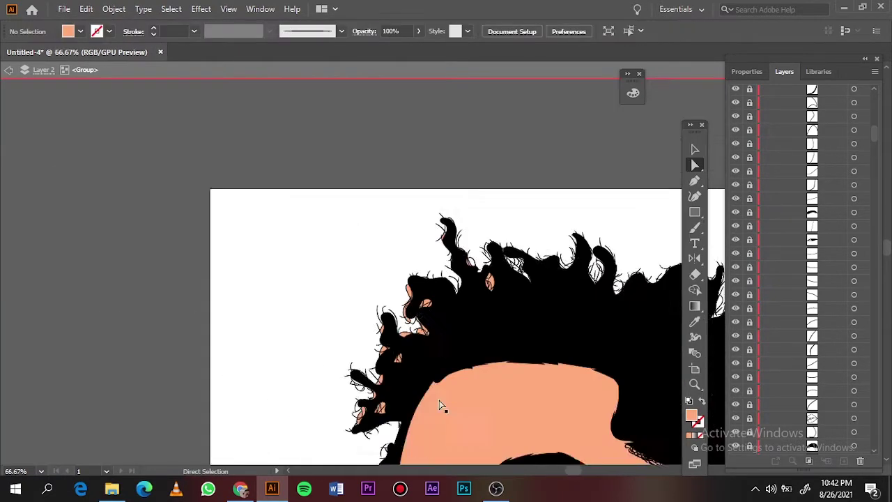
scroll(614, 387, "up", 2)
left_click_drag(614, 387, 258, 251)
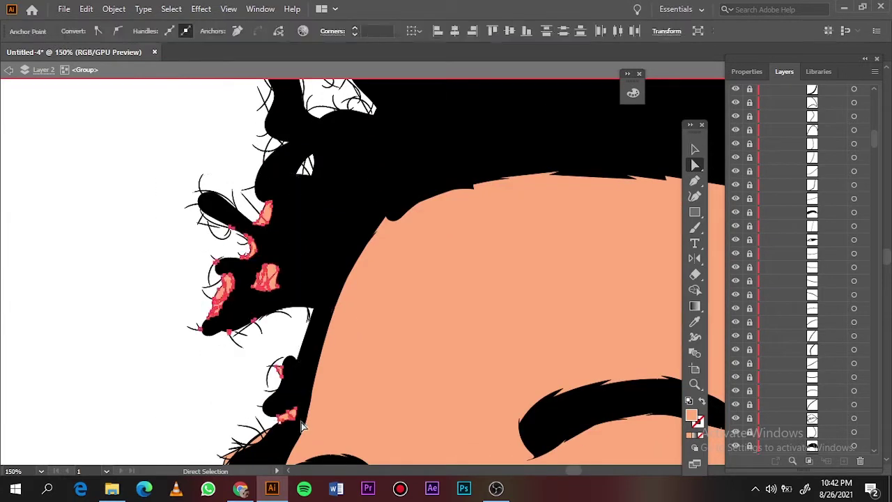
left_click_drag(136, 229, 271, 421)
key("ctrl+0")
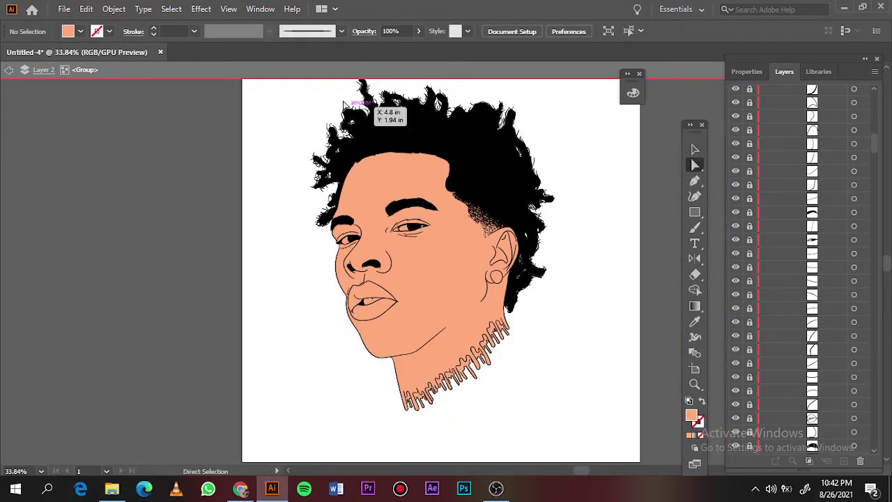
- Select the peach skin-coloured pieces across the face
left_click_drag(368, 101, 613, 334)
key("ctrl+equal")
left_click(651, 226)
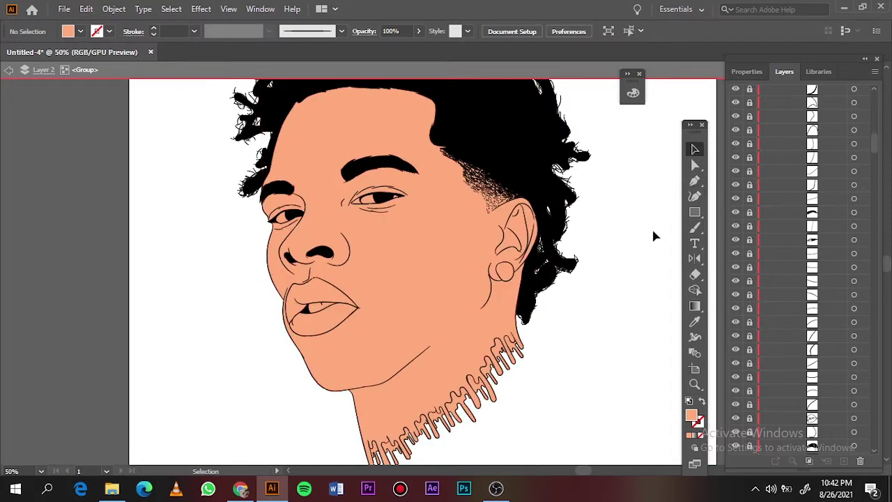
scroll(651, 226, "up", 3)
left_click_drag(542, 230, 466, 348)
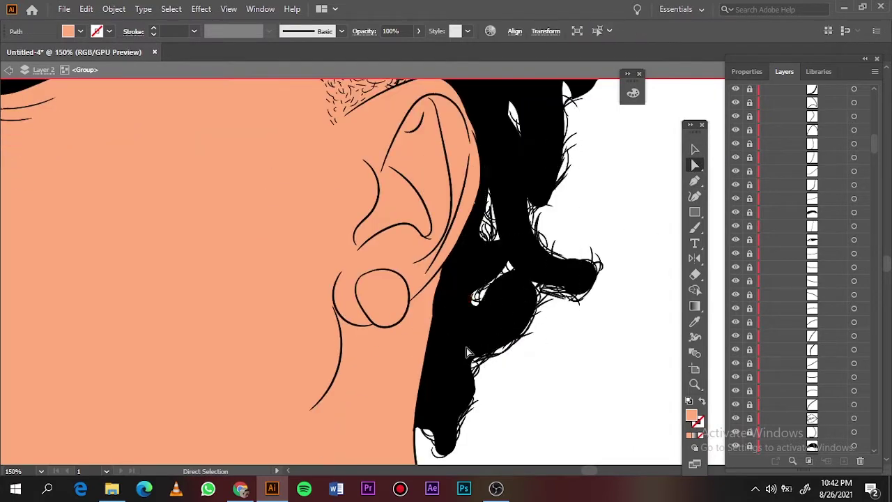
key("ctrl+minus")
key("ctrl+minus")
key("ctrl+minus")
key("ctrl+equal")
- Deepen the skin fill colour, then return to the Selection tool and deselect
double_click(691, 416)
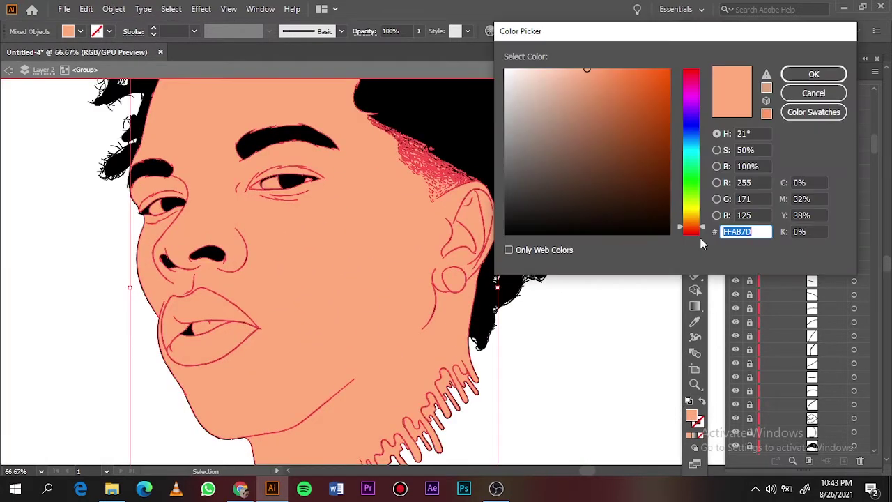
left_click(812, 72)
key("v")
left_click(647, 148)
key("ctrl+0")
scroll(418, 390, "up", 5)
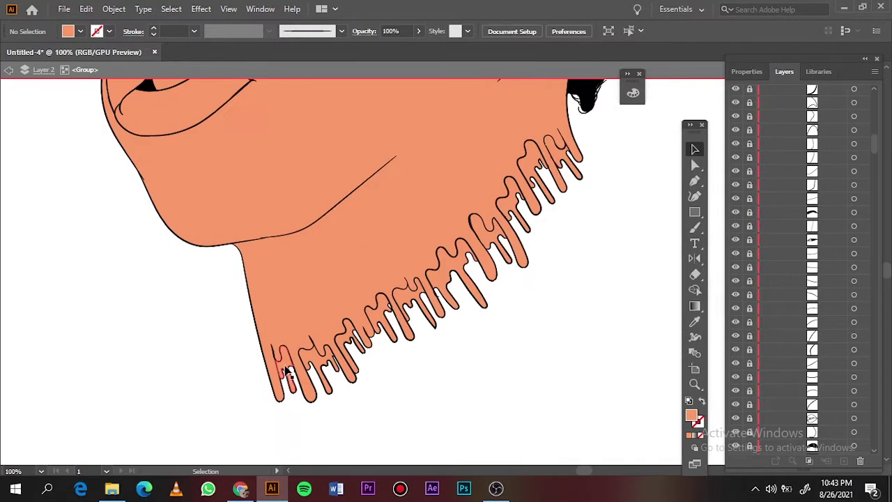
- Fill all the neck drip shapes dark brown
left_click(339, 338)
left_click(449, 271, "shift")
left_click(512, 261, "shift")
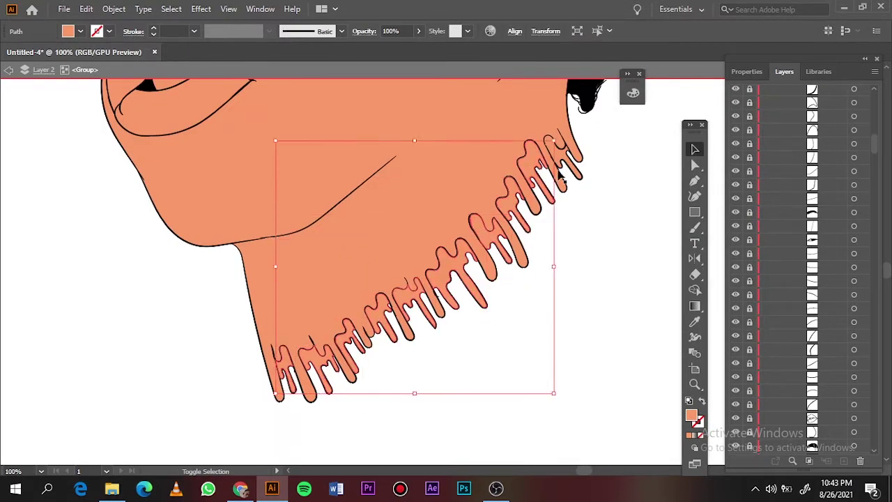
left_click(561, 160, "shift")
double_click(692, 416)
left_click(813, 74)
- Fill the upper lip shape with a darker red
key("ctrl+0")
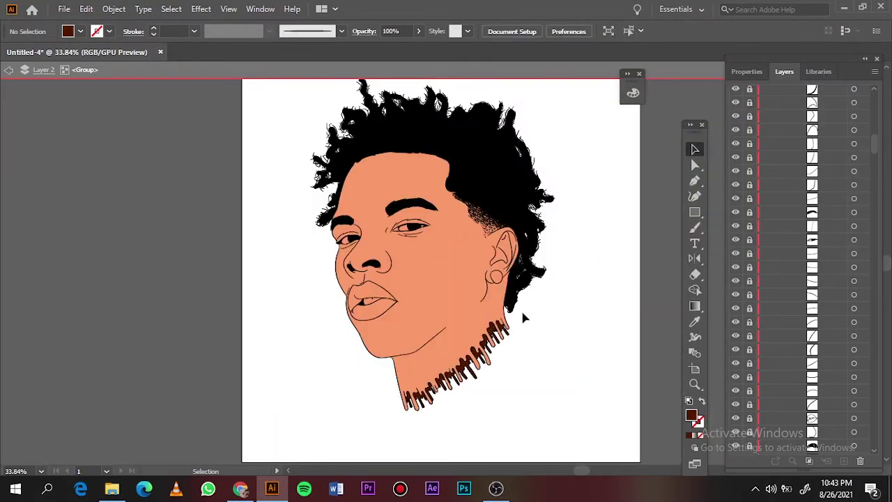
scroll(521, 315, "up", 5)
left_click(377, 266)
double_click(692, 416)
left_click_drag(603, 85, 611, 103)
left_click(692, 223)
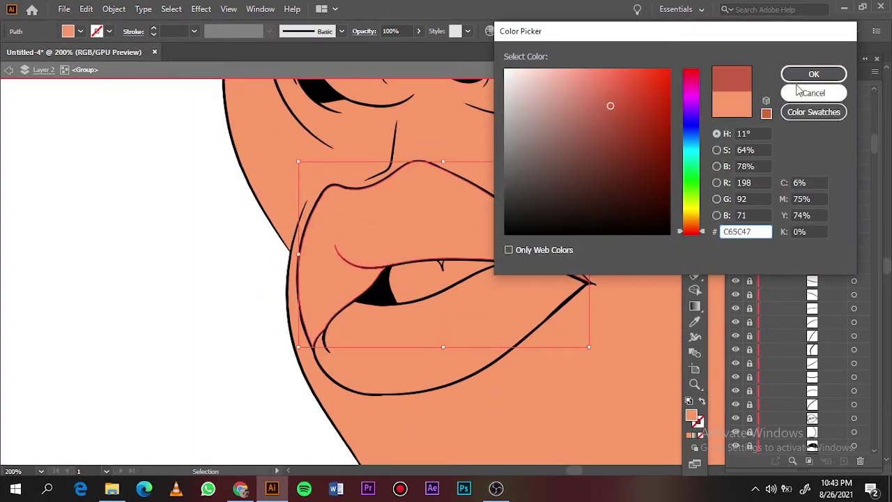
left_click(813, 74)
- Fill the lower lip with a lighter pinkish red
left_click(409, 327)
double_click(692, 416)
left_click_drag(599, 74, 578, 70)
left_click(693, 227)
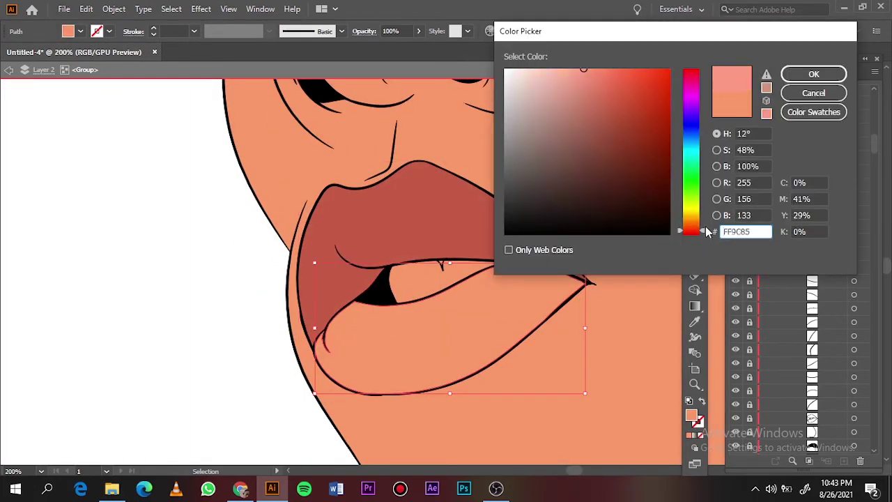
left_click(813, 74)
- Fill the small mouth triangle pink and the teeth white
scroll(551, 241, "up", 5)
double_click(692, 416)
left_click(753, 74)
left_click(418, 313)
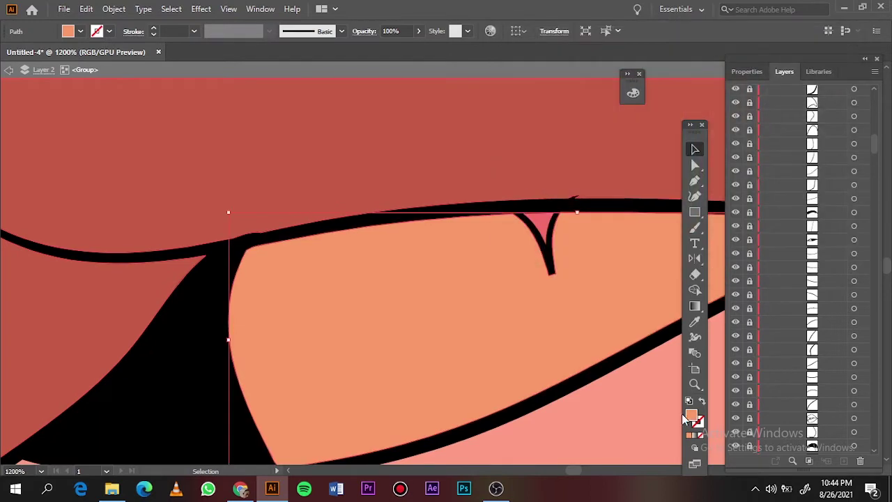
double_click(692, 416)
left_click(753, 74)
- Fill the eye whites light grey f7f7f7 and the inner eye corner red
key("ctrl+0")
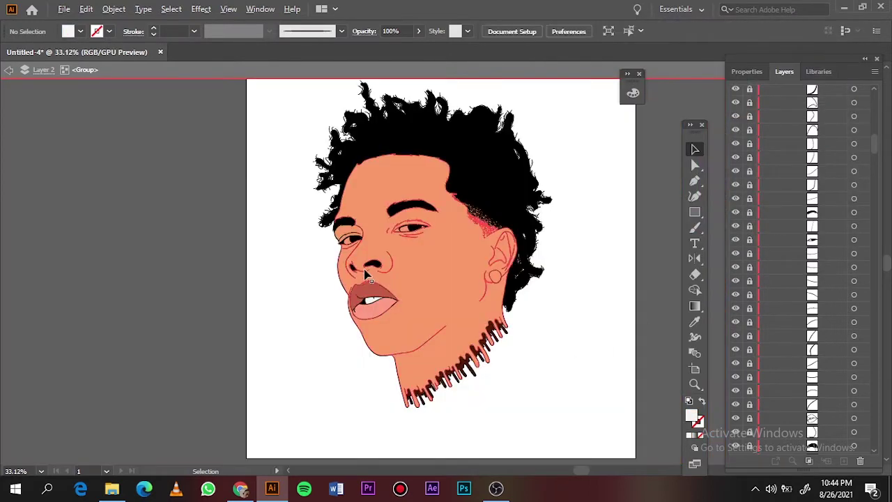
left_click(418, 212)
scroll(544, 203, "up", 3)
double_click(692, 416)
type("f7f7f7")
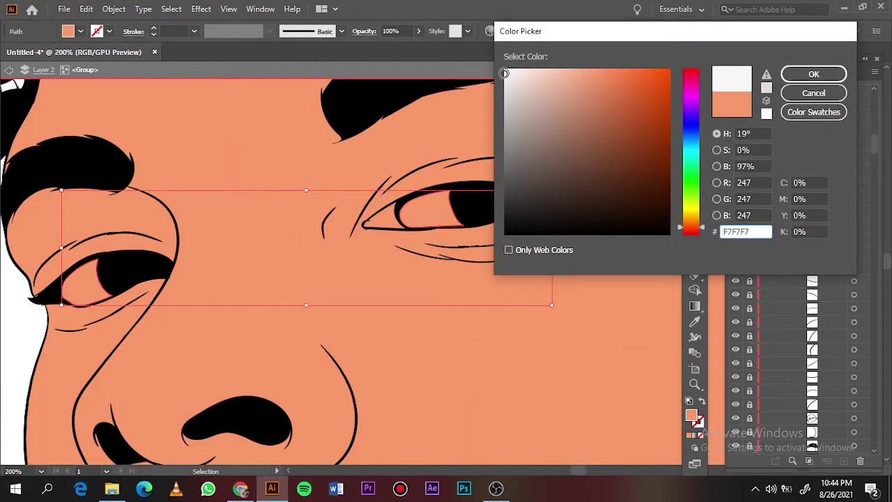
key("Return")
left_click(383, 216)
double_click(692, 416)
left_click_drag(690, 226, 695, 52)
key("Return")
- Fill the earring circle light grey dddddd and duplicate Layer 2 as a new layer
key("ctrl+0")
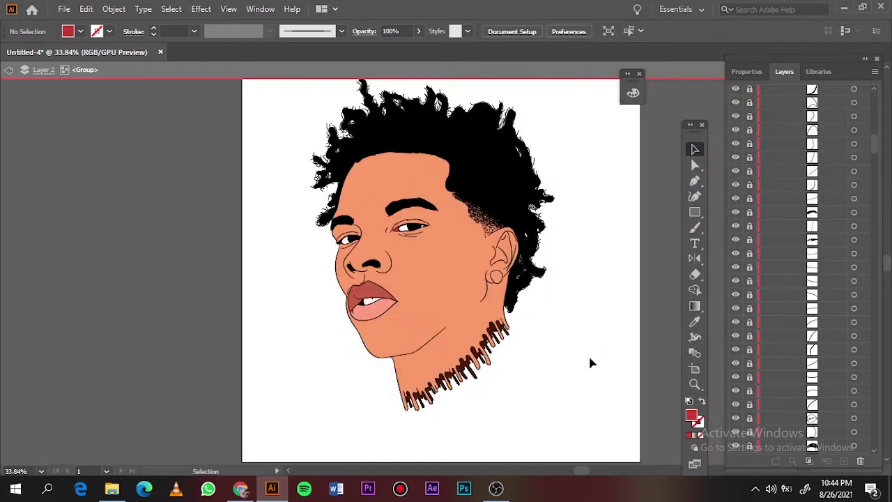
scroll(509, 261, "up", 3)
scroll(452, 335, "up", 2)
left_click(428, 369)
double_click(692, 416)
type("dddddd")
key("Return")
left_click(661, 255)
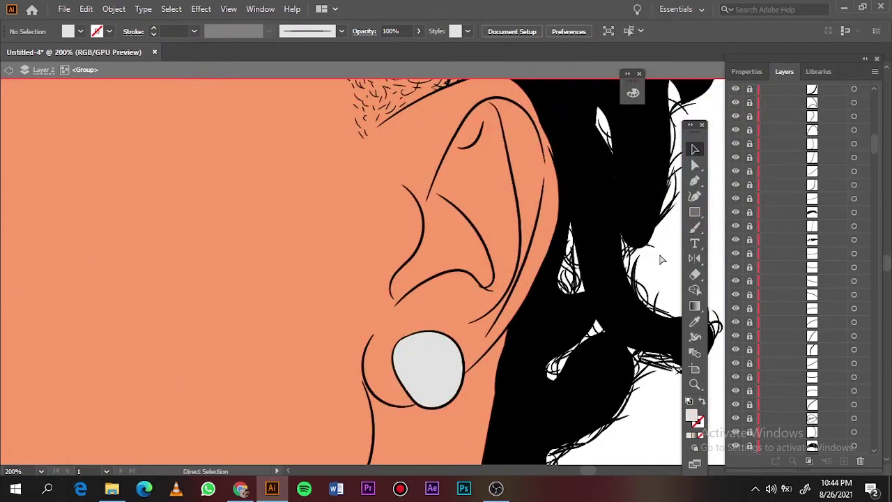
key("ctrl+0")
left_click_drag(801, 105, 844, 460)
- Hide and lock Layer 2, then lock Layer 2 copy 2
left_click(735, 119)
left_click(749, 119)
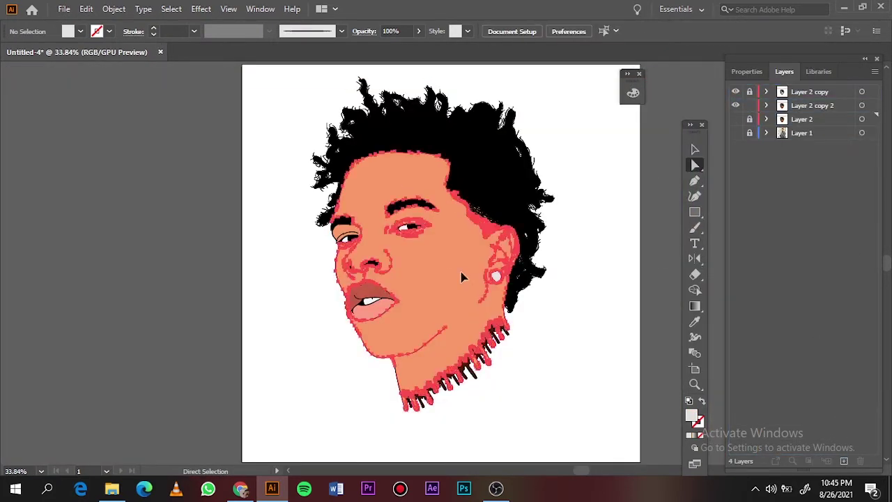
key("a")
scroll(401, 182, "up", 3)
scroll(403, 182, "down", 3)
key("ctrl+0")
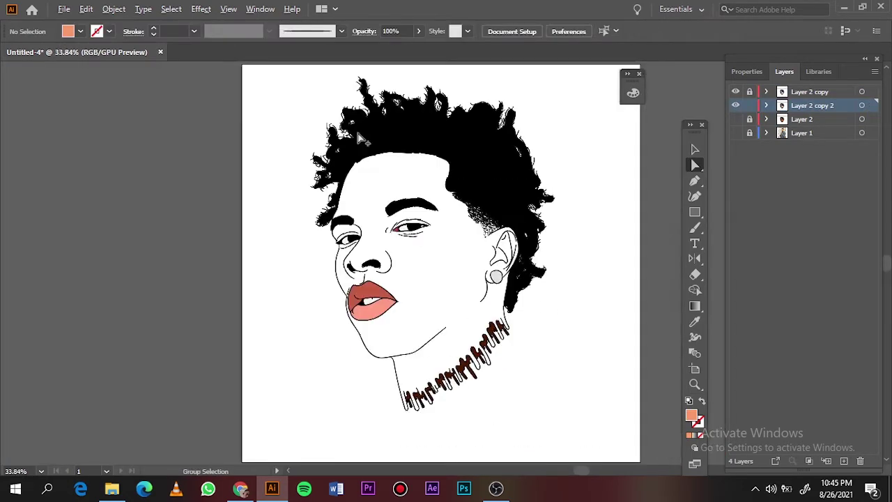
scroll(627, 230, "down", 2)
key("ctrl+0")
left_click(749, 105)
key("ctrl+l")
- Add a new layer for shading and show the reference photo on Layer 1
left_click(735, 146)
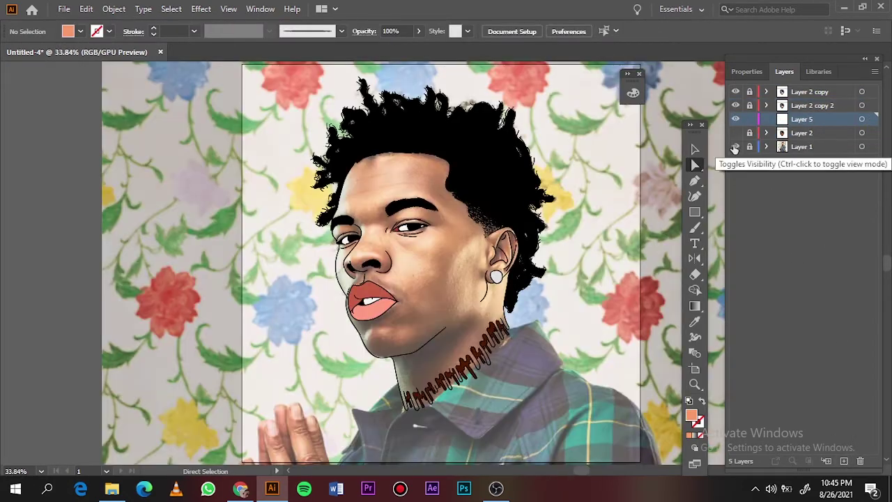
left_click(735, 132)
key("i")
scroll(452, 259, "up", 2)
- Set the fill colour to dark red-brown 843A29
double_click(691, 417)
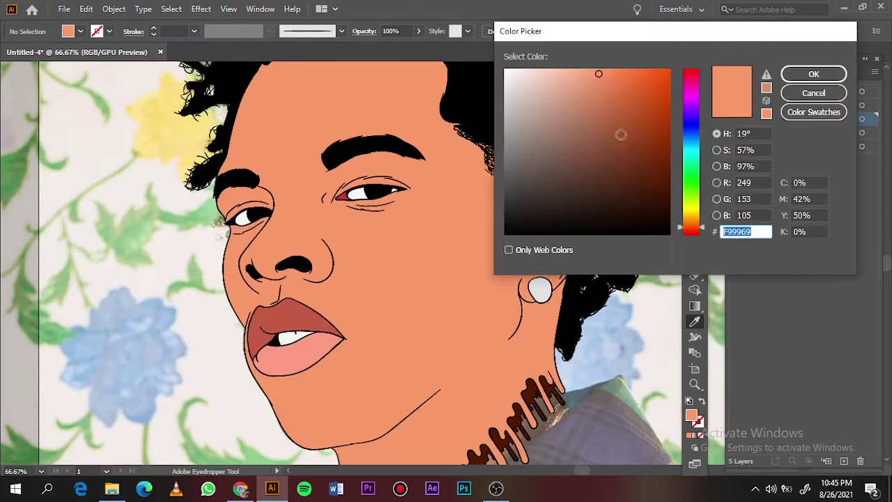
left_click(616, 161)
left_click(618, 149)
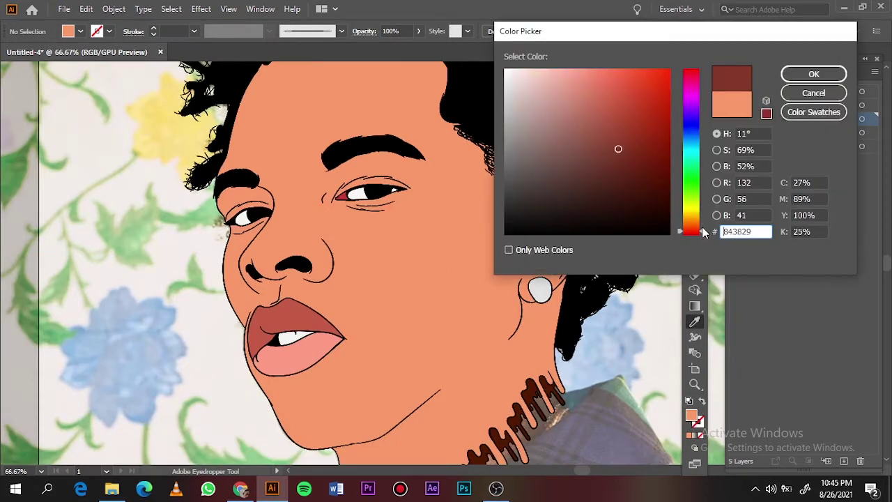
key("Return")
key("n")
key("ctrl+1")
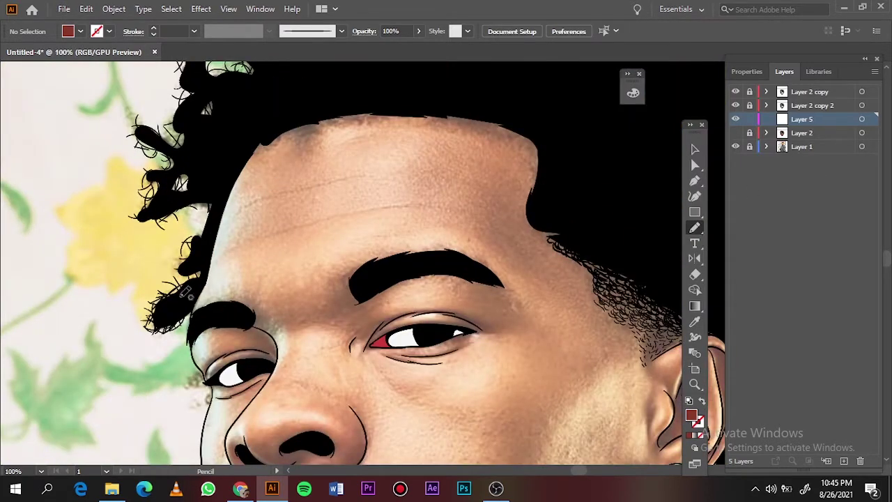
- Draw small dark-red shadow shapes along the hairline
left_click(735, 132)
left_click_drag(258, 139, 293, 167)
key("ctrl+minus")
key("ctrl+minus")
key("ctrl+minus")
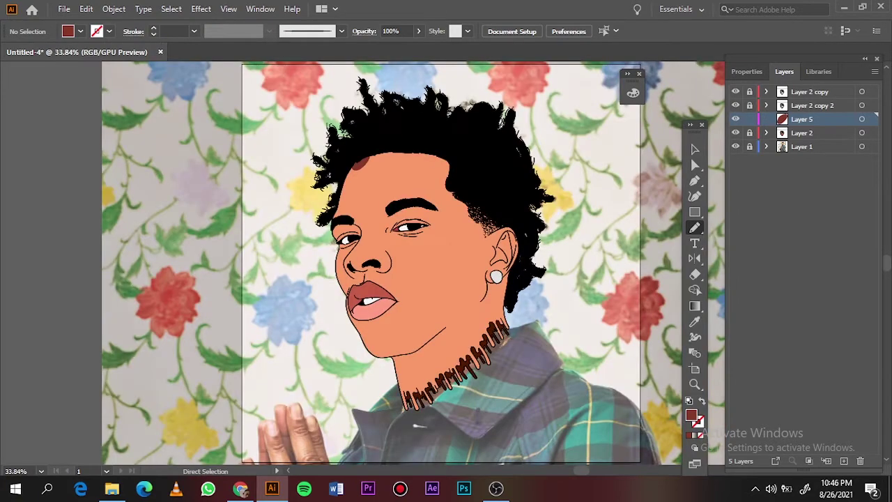
key("ctrl+plus")
left_click(735, 132)
scroll(355, 160, "up", 3)
left_click_drag(452, 193, 463, 170)
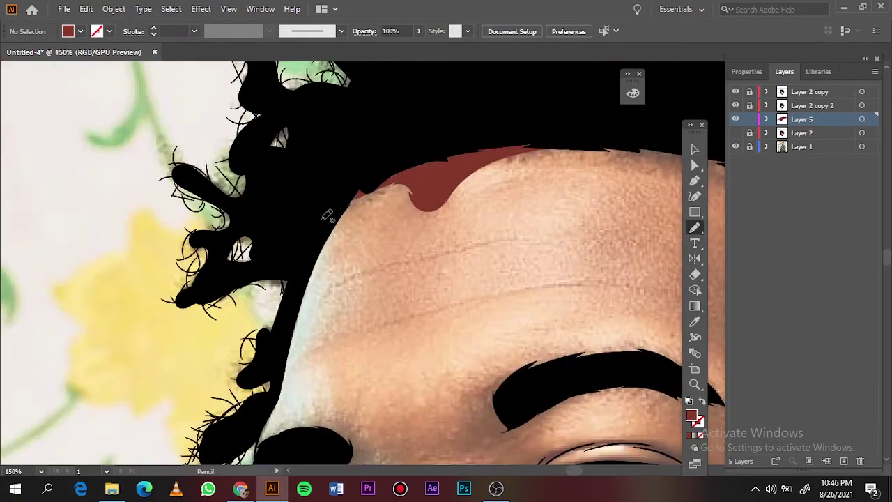
key("ctrl+minus")
key("ctrl+minus")
key("ctrl+plus")
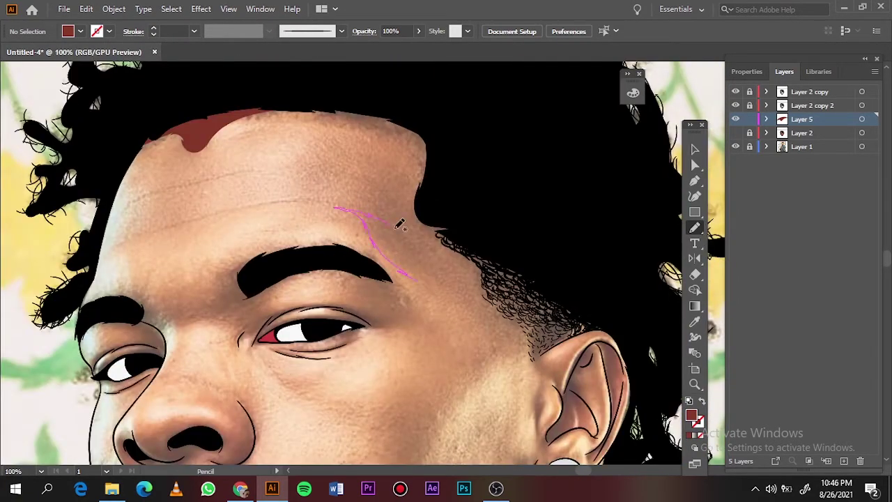
- Draw a shadow above the eyebrow and extend it up into the temple
left_click_drag(400, 223, 390, 221)
key("ctrl+minus")
key("ctrl+minus")
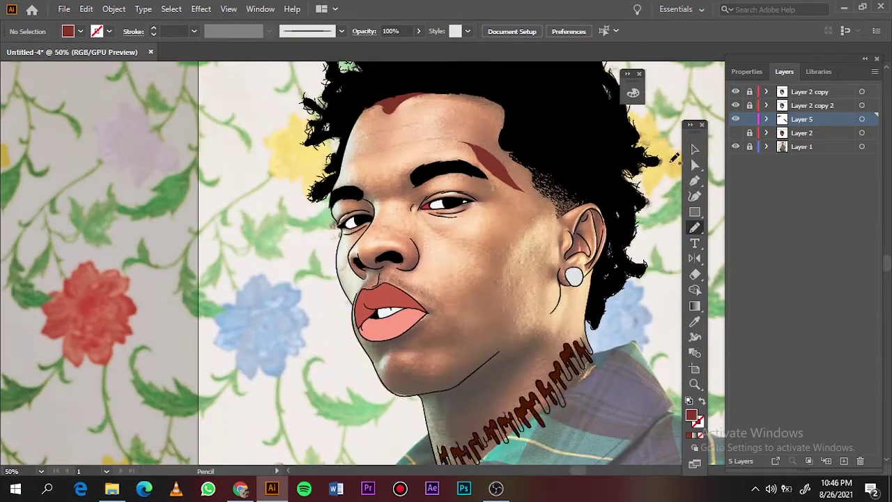
left_click(735, 119)
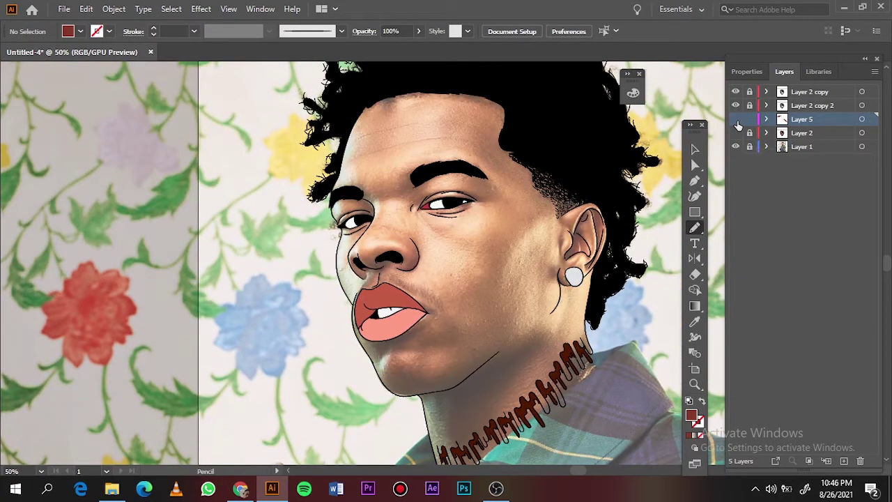
left_click(735, 119)
key("ctrl+plus")
key("ctrl+plus")
key("ctrl+plus")
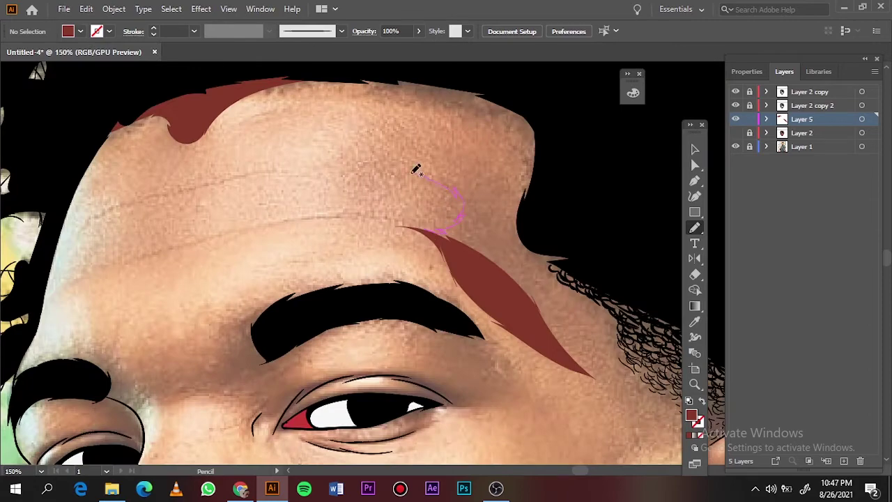
left_click_drag(416, 170, 469, 253)
key("ctrl+minus")
key("ctrl+minus")
key("ctrl+minus")
key("ctrl+plus")
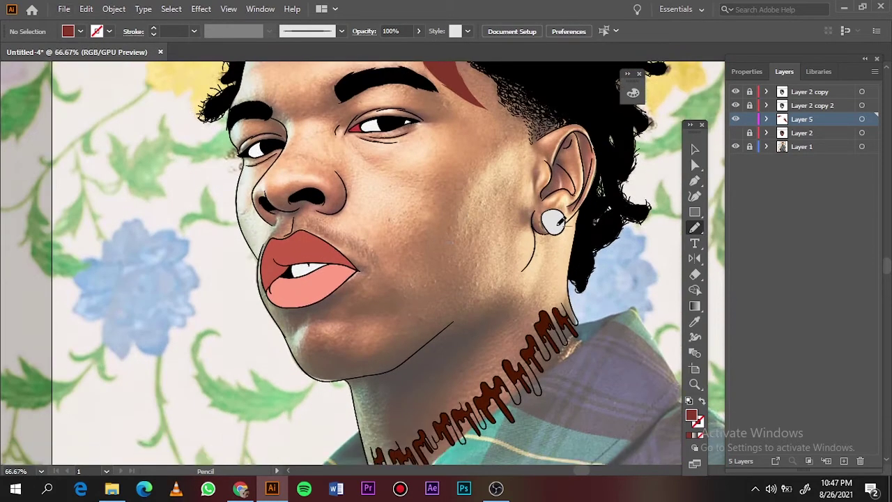
- Draw a dark-red shadow shape beside the earring
scroll(559, 220, "up", 3, "alt")
left_click_drag(481, 160, 547, 239)
scroll(547, 239, "down", 4, "alt")
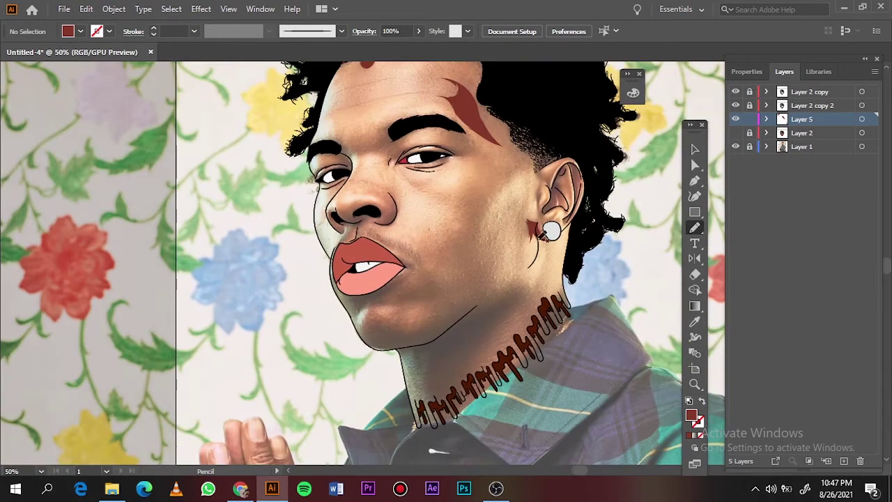
scroll(377, 329, "up", 1, "alt")
scroll(346, 149, "up", 4, "alt")
scroll(346, 149, "up", 1, "alt")
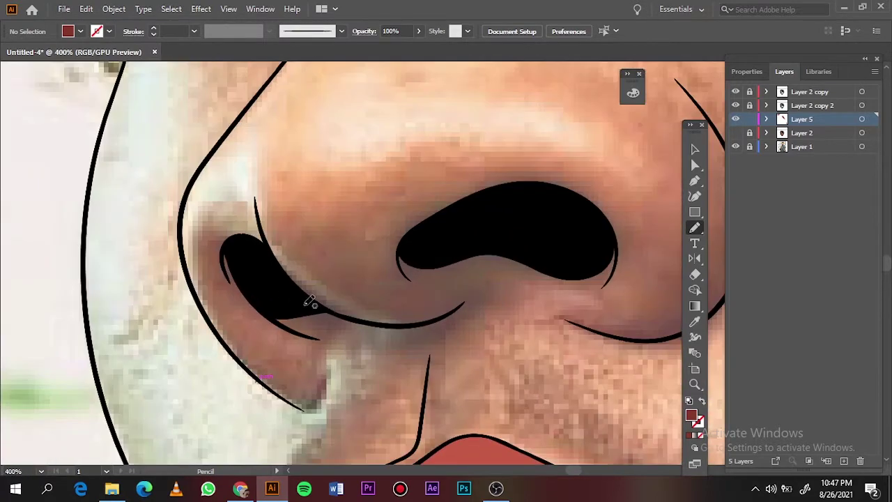
- Shade under the nostril, around the nostril wing, the nose tip and the nose's right side
left_click_drag(355, 335, 280, 312)
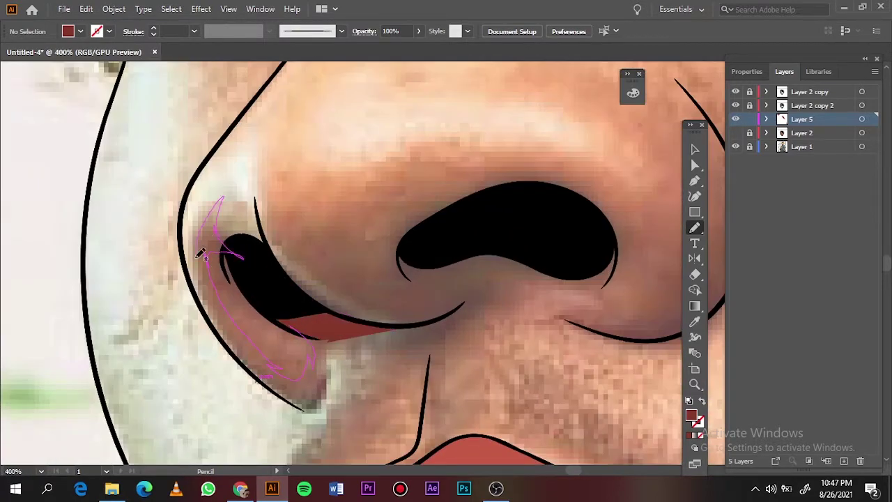
left_click_drag(343, 383, 382, 318)
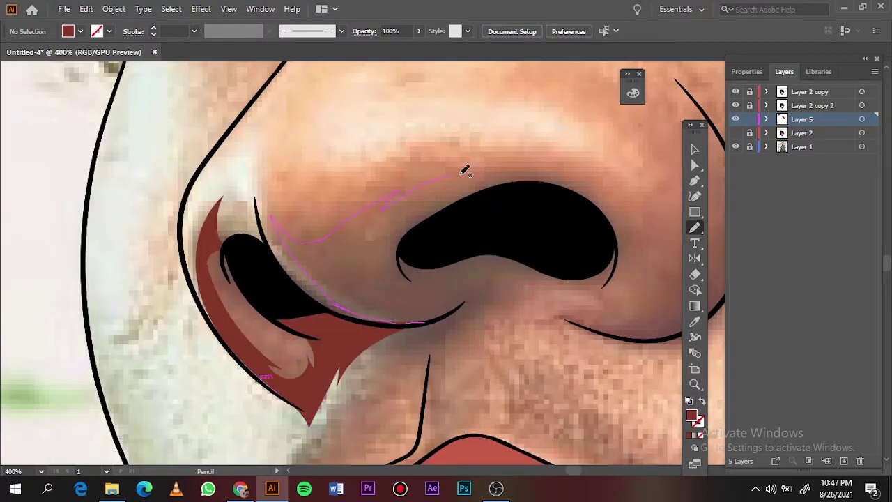
left_click_drag(465, 170, 323, 271)
scroll(323, 271, "down", 1, "alt")
scroll(378, 218, "right", 5)
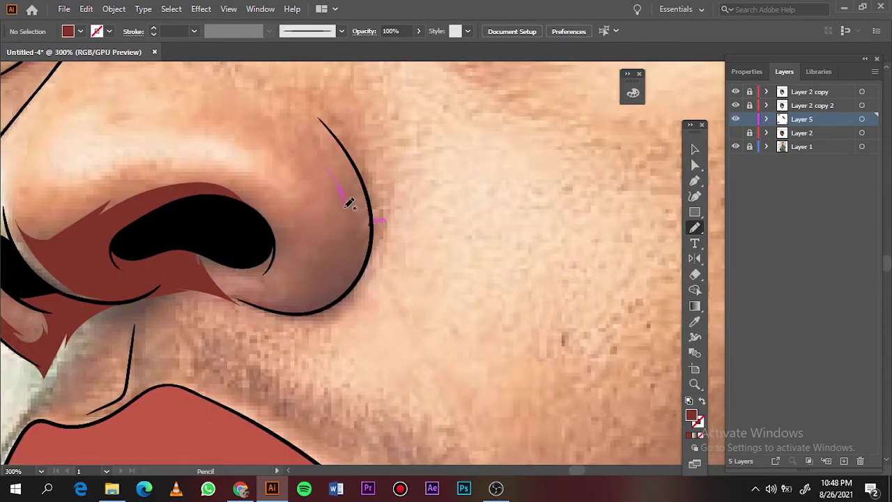
left_click_drag(334, 167, 322, 124)
key("ctrl+0")
- Draw dark-red shadow shapes beside the philtrum, under the lower lip and along the chin
left_click(735, 146)
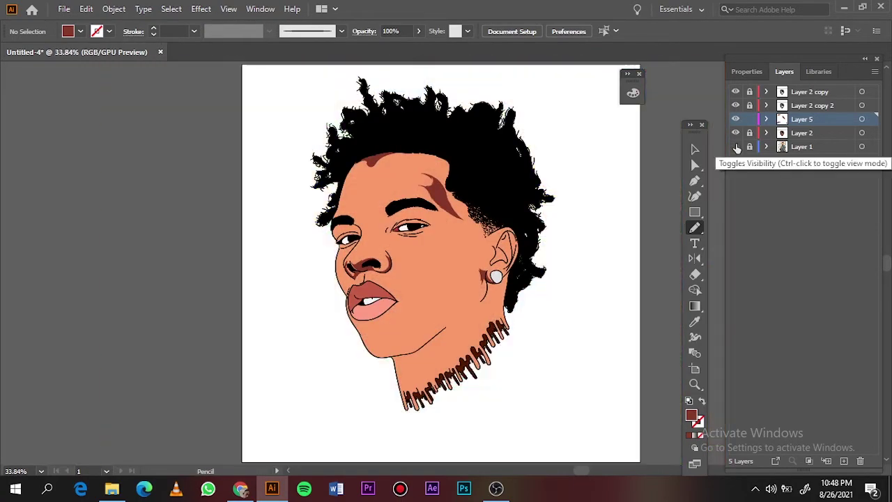
scroll(378, 239, "up", 3, "alt")
scroll(378, 239, "up", 4, "alt")
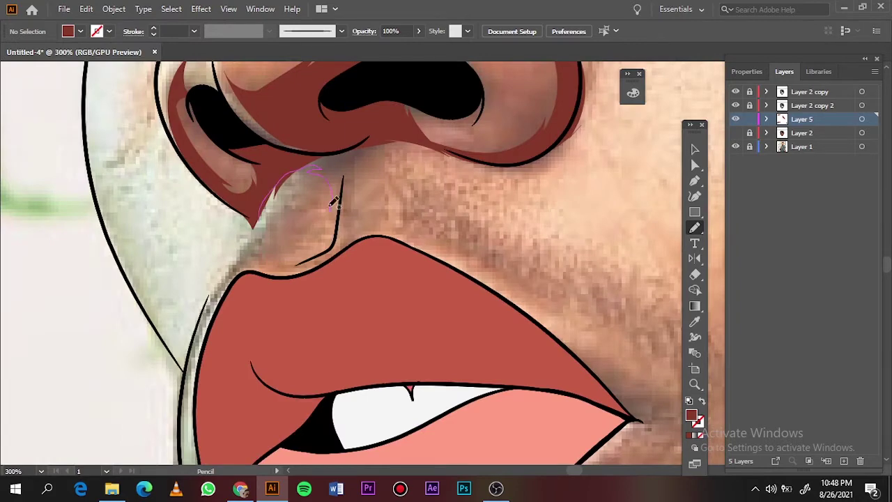
scroll(322, 167, "down", 2)
mouse_move(357, 192)
left_mouse_down()
mouse_move(322, 167)
mouse_move(296, 179)
mouse_move(385, 174)
left_mouse_up()
scroll(278, 199, "down", 1, "alt")
scroll(279, 200, "down", 3)
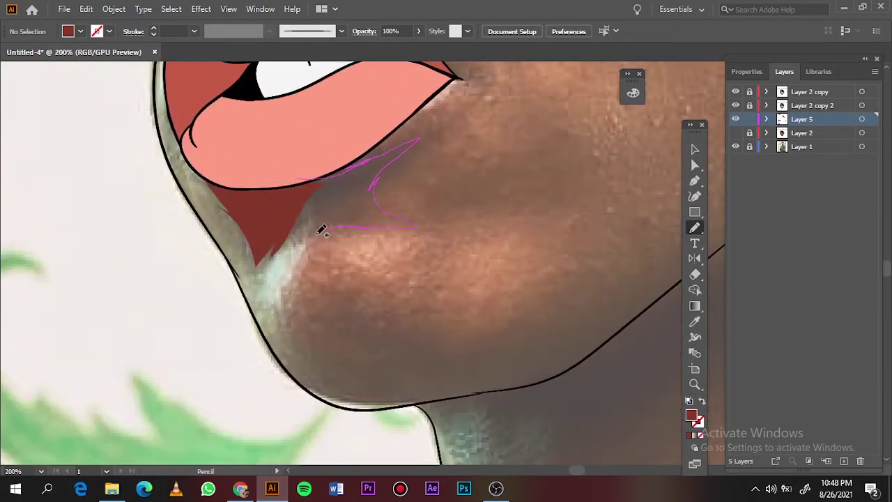
mouse_move(322, 231)
left_mouse_down()
mouse_move(312, 234)
mouse_move(317, 194)
left_mouse_up()
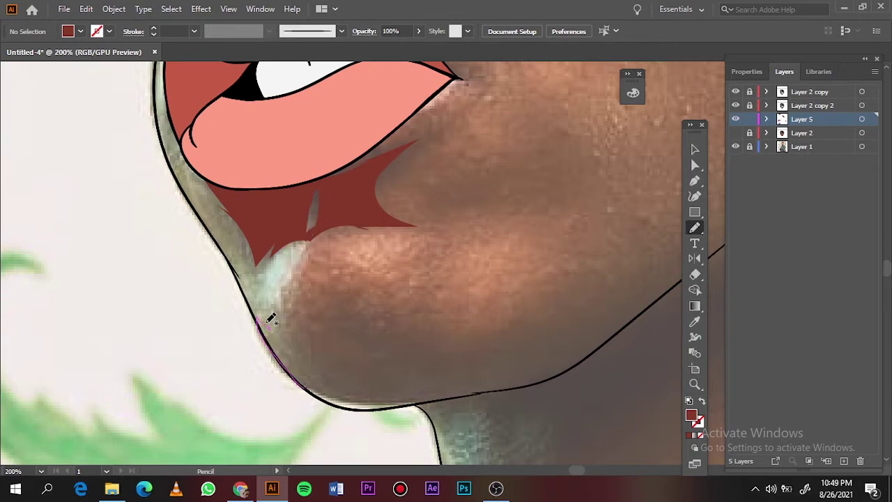
left_click_drag(396, 404, 471, 434)
- Add dark-red shadows under the jaw and as strips on the neck below it
scroll(399, 406, "right", 3)
scroll(471, 434, "down", 3)
scroll(447, 181, "down", 3)
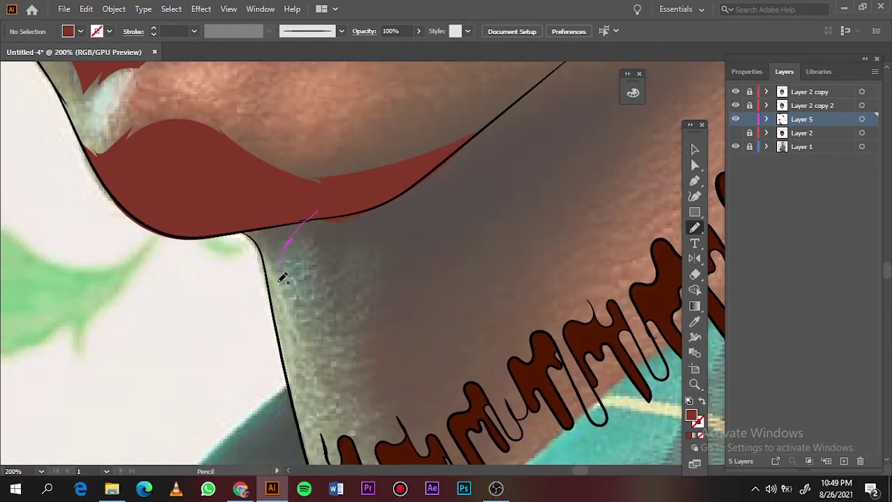
left_click_drag(329, 189, 317, 211)
left_click_drag(288, 237, 333, 232)
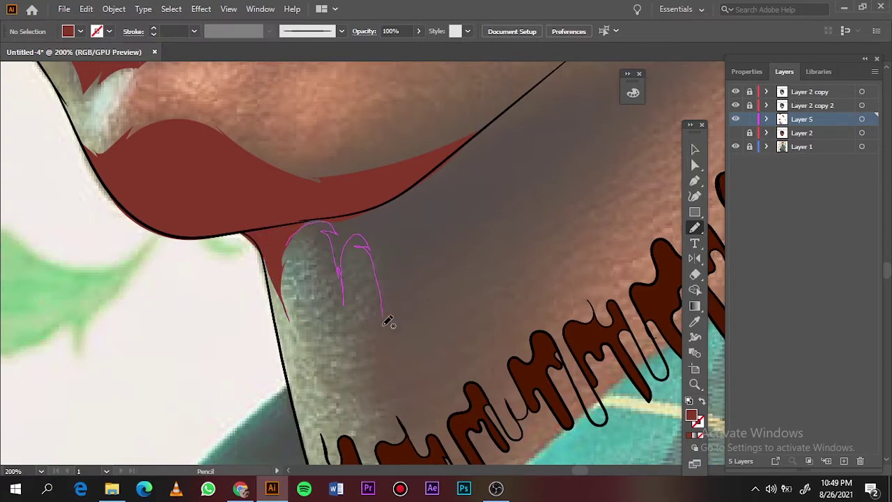
left_click_drag(388, 322, 382, 315)
- Extend the neck shadow along the jawline toward the ear, then preview without the photo
key("ctrl+0")
scroll(201, 296, "up", 5)
scroll(200, 296, "down", 3)
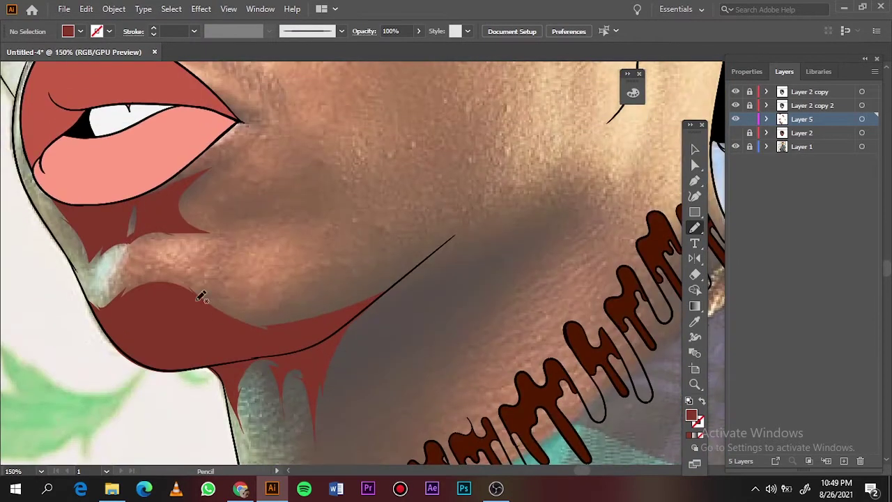
left_click_drag(441, 256, 339, 304)
left_click_drag(529, 211, 372, 314)
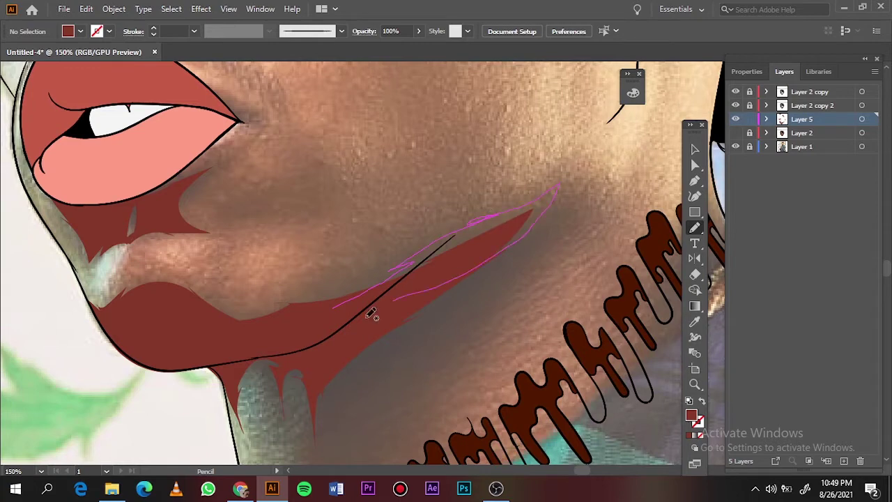
key("ctrl+0")
left_click(735, 147)
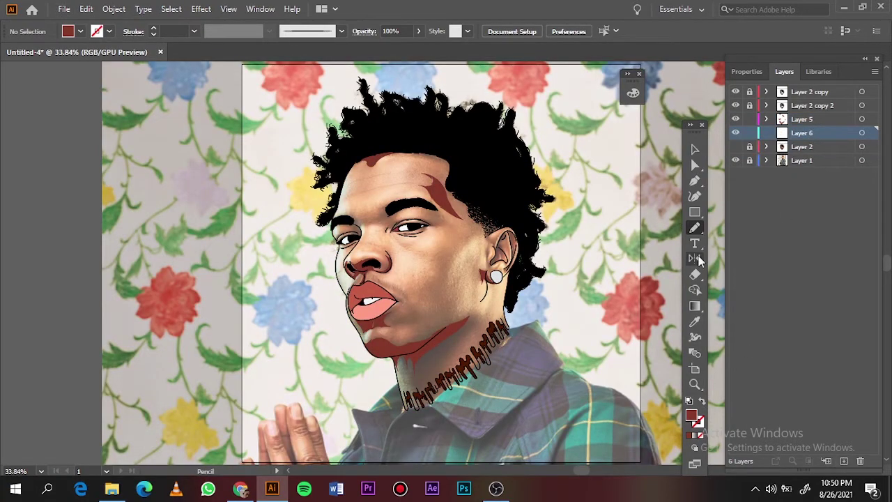
- Set the fill colour to the lighter #BF5F45 midtone red
double_click(692, 418)
left_click(612, 109)
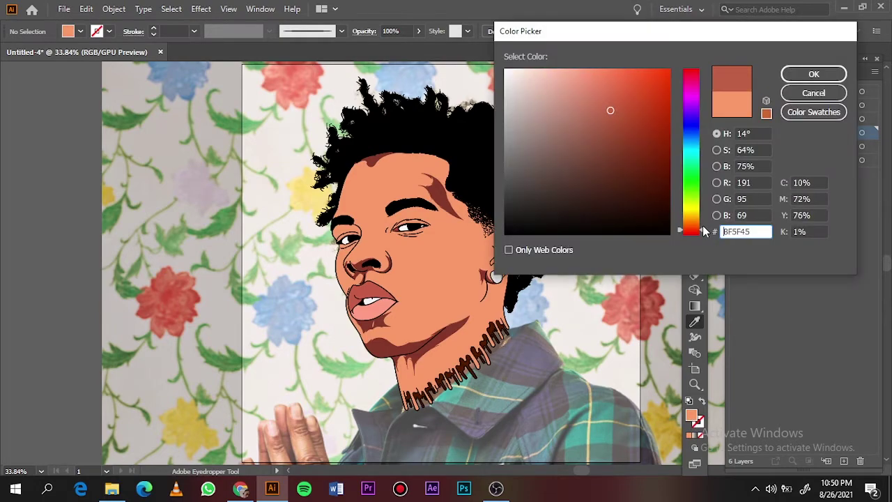
left_click(753, 71)
key("ctrl+1")
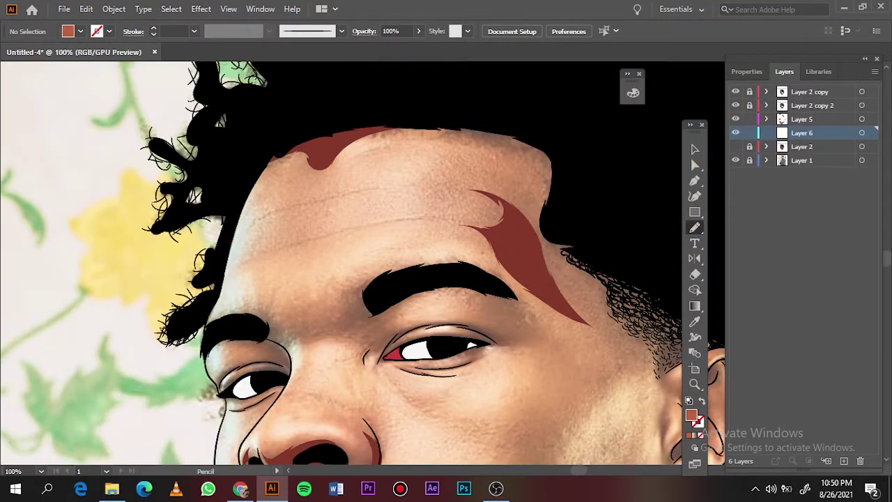
scroll(370, 132, "up", 1)
- Draw a #BF5F45 midtone shape across the forehead and check it against the photo
left_click_drag(326, 147, 512, 175)
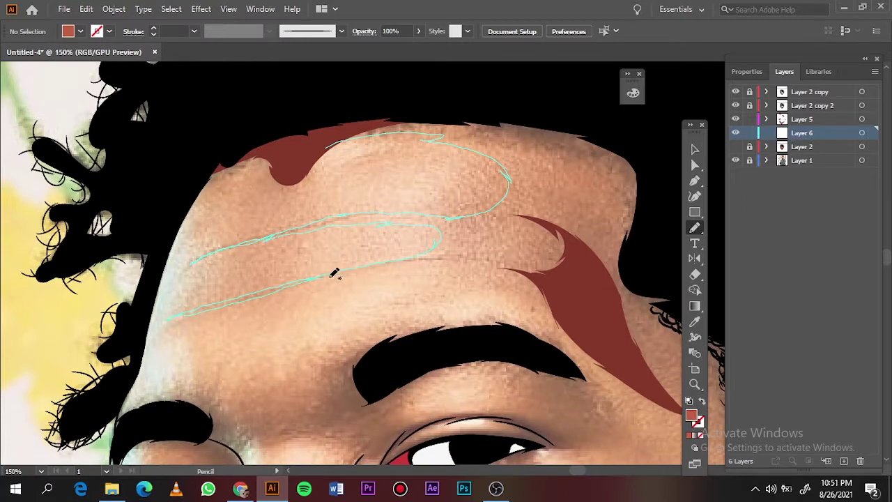
left_click_drag(557, 339, 343, 134)
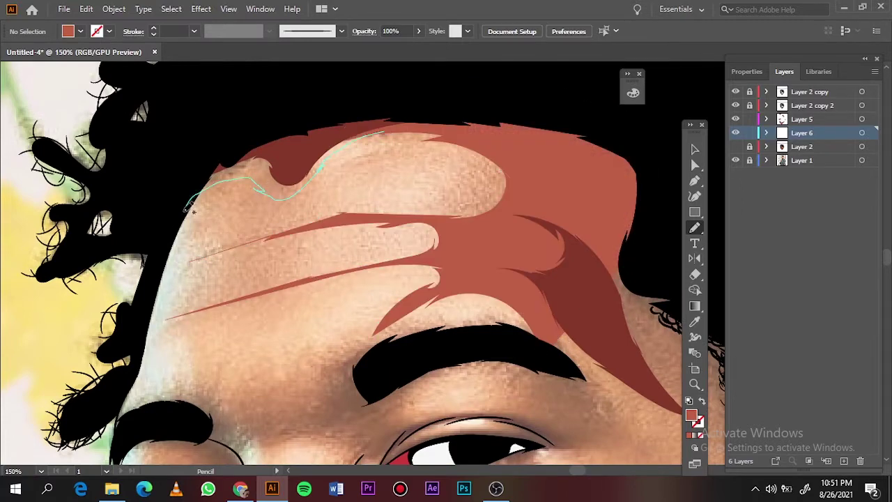
key("ctrl+0")
left_click(735, 161)
scroll(473, 197, "up", 5)
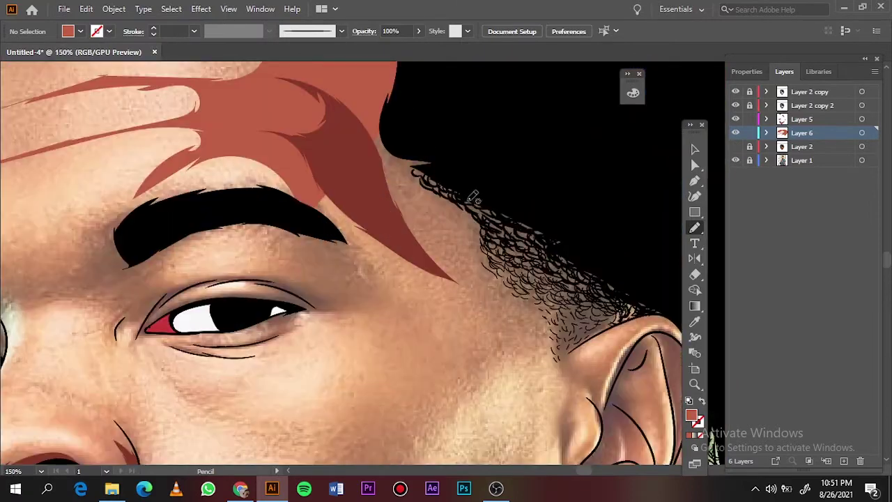
key("ctrl+0")
scroll(404, 304, "up", 6)
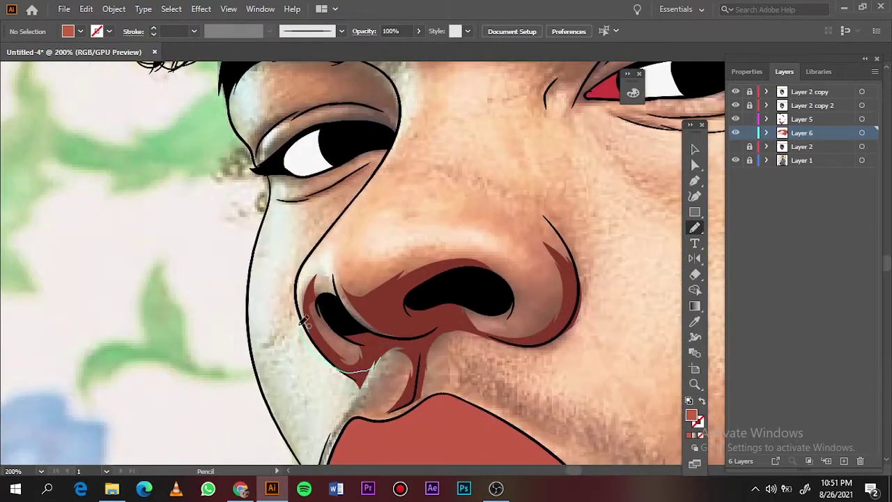
- Add midtones around the left nostril, between nose and upper lip, and over the nose bridge
left_click_drag(344, 306, 319, 343)
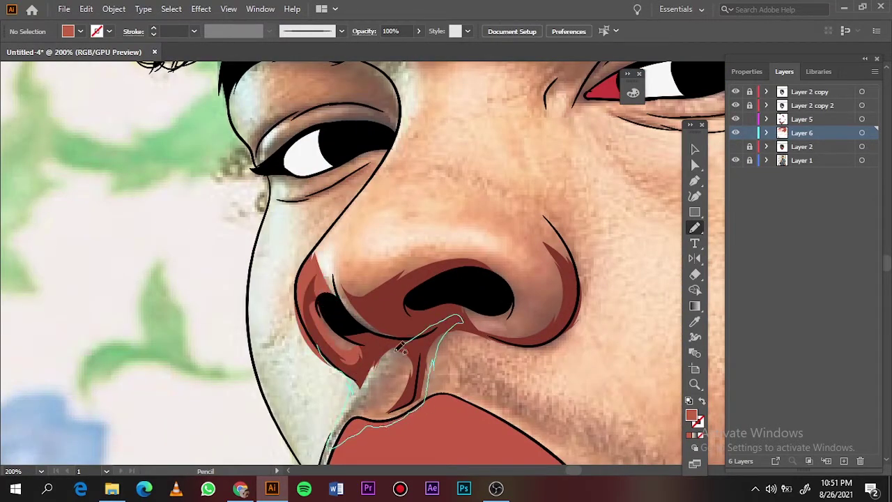
left_click_drag(382, 423, 328, 446)
left_click_drag(333, 288, 345, 244)
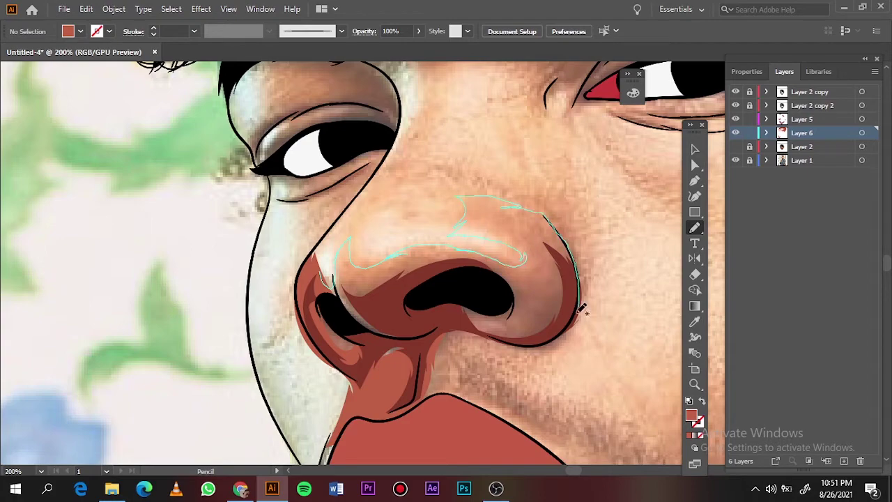
left_click_drag(582, 309, 325, 285)
scroll(418, 314, "up", 2)
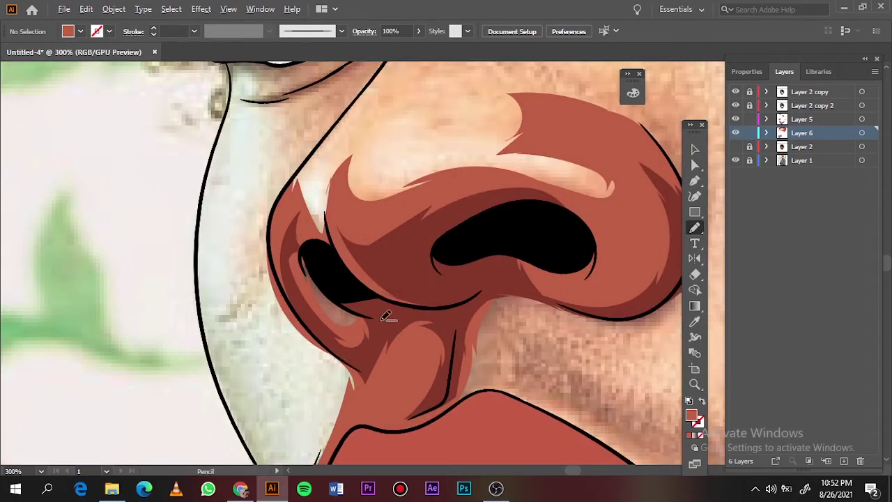
scroll(385, 315, "down", 5)
- Shade the lip's left edge and the chin around its highlight, then reset layer visibility
left_click_drag(335, 122, 331, 204)
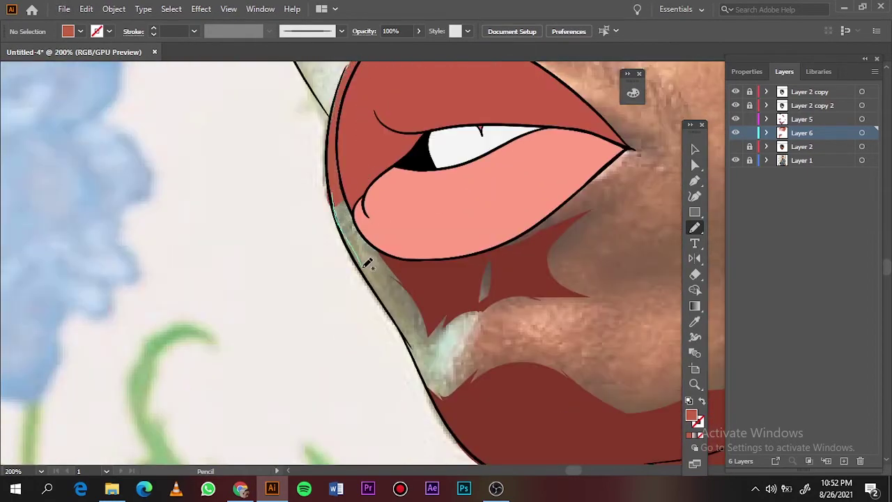
left_click_drag(408, 328, 334, 183)
mouse_move(439, 387)
left_mouse_down()
mouse_move(648, 159)
mouse_move(673, 422)
mouse_move(436, 390)
left_mouse_up()
key("ctrl+0")
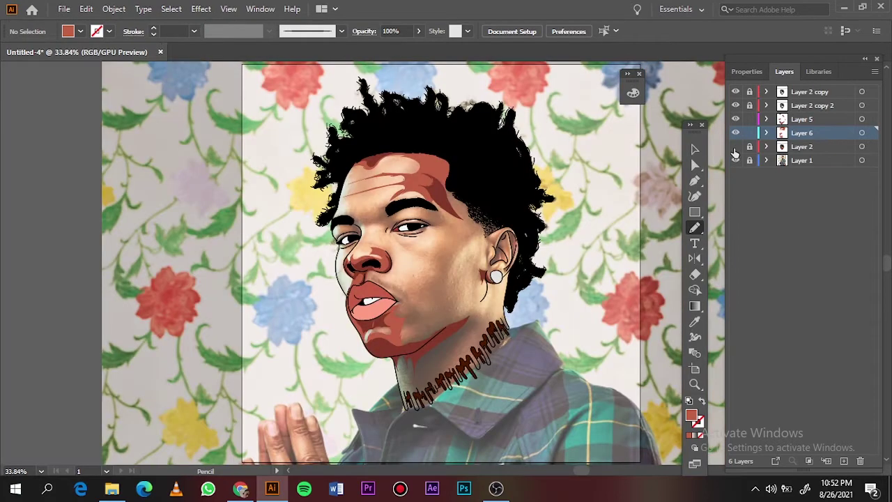
left_click(735, 147)
left_click(735, 160)
- Trace shadow shapes over the cheek and chin and along the jawline to the neck
left_click(735, 160)
left_click(735, 146)
key("ctrl+1")
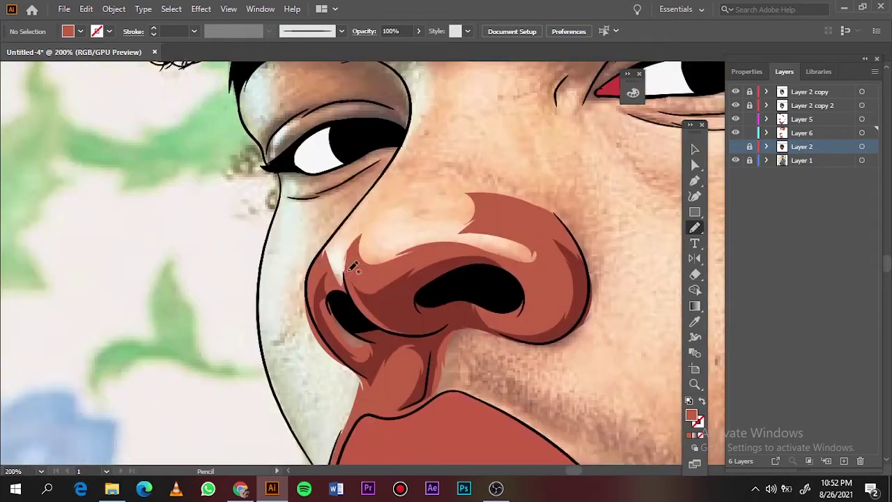
scroll(343, 191, "down", 3)
scroll(406, 267, "right", 6)
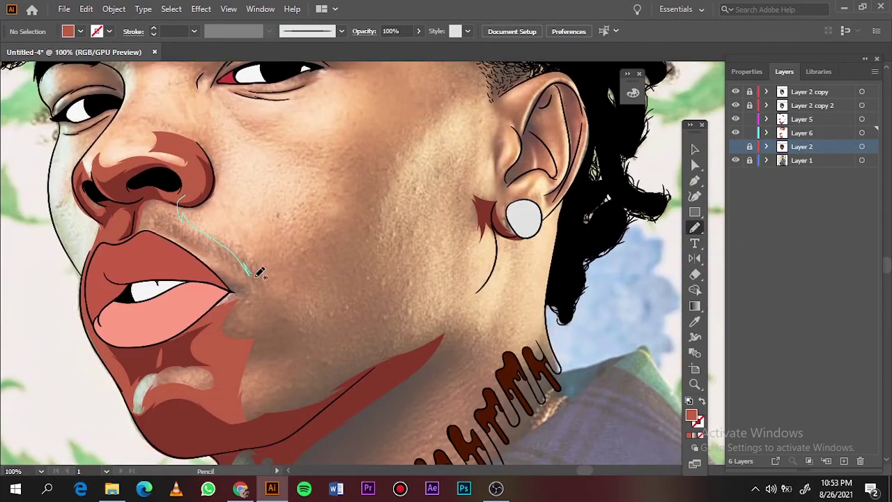
left_click_drag(311, 320, 293, 351)
mouse_move(227, 400)
left_mouse_down()
mouse_move(448, 328)
mouse_move(396, 149)
left_mouse_up()
left_click_drag(327, 269, 329, 277)
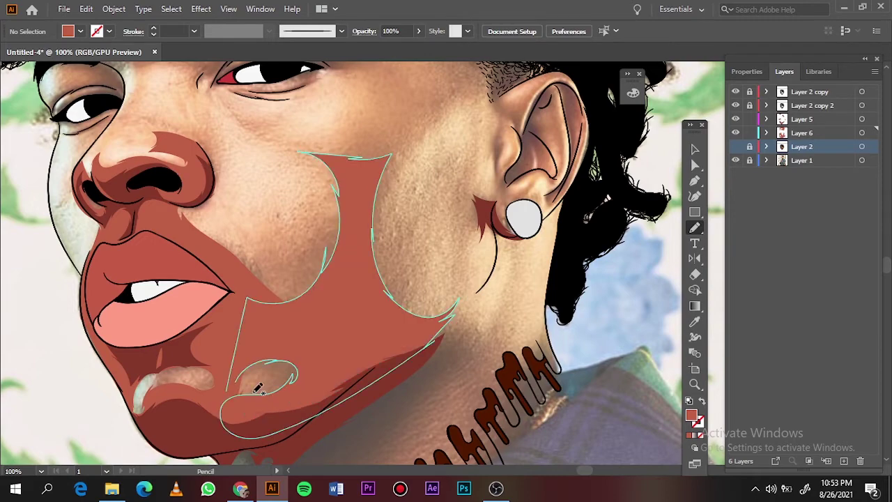
- Add shadow shapes on the neck and under the jaw, then preview without the photo
scroll(245, 321, "down", 3)
key("ctrl+=")
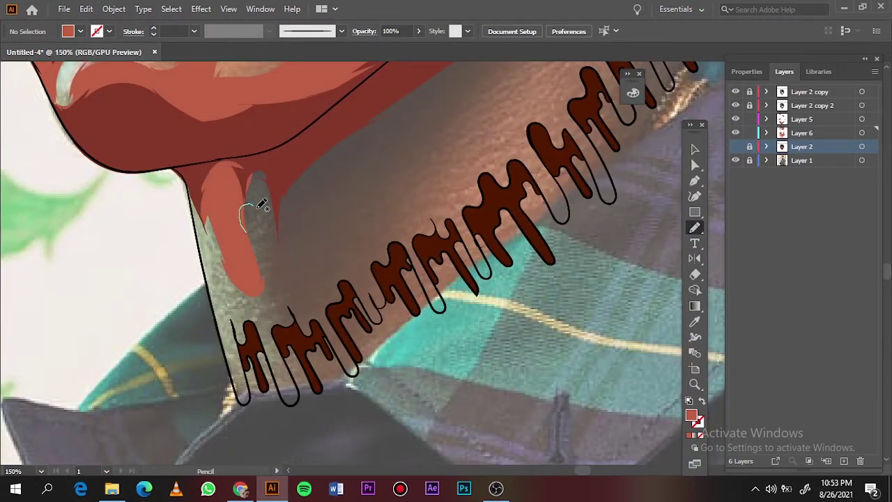
left_click_drag(235, 279, 258, 244)
scroll(289, 356, "up", 3)
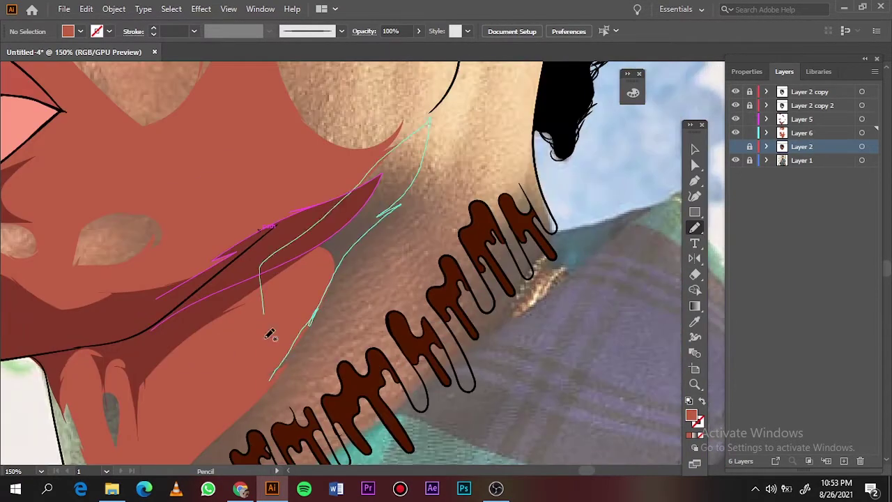
left_click_drag(292, 354, 271, 376)
key("ctrl+0")
left_click(735, 160)
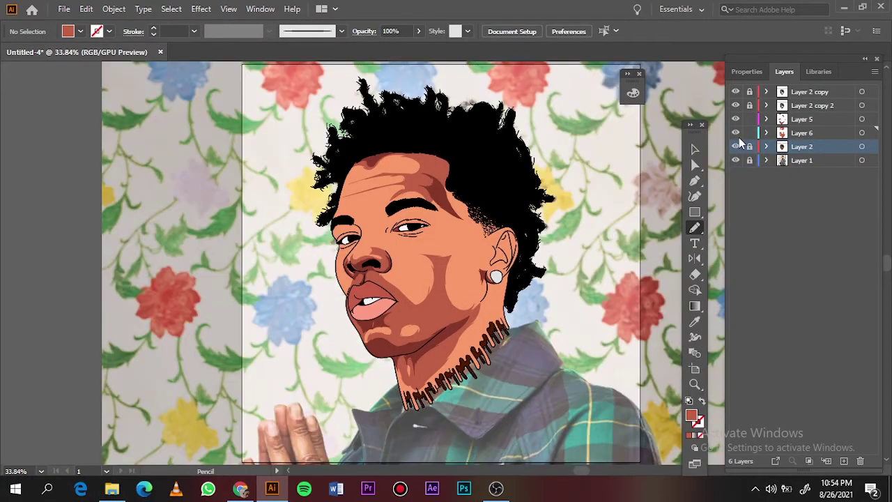
scroll(430, 221, "up", 5)
- Trace shadows around the right eye, between the brows and around the left eye
mouse_move(390, 99)
left_mouse_down()
mouse_move(384, 248)
mouse_move(380, 103)
mouse_move(348, 284)
left_mouse_up()
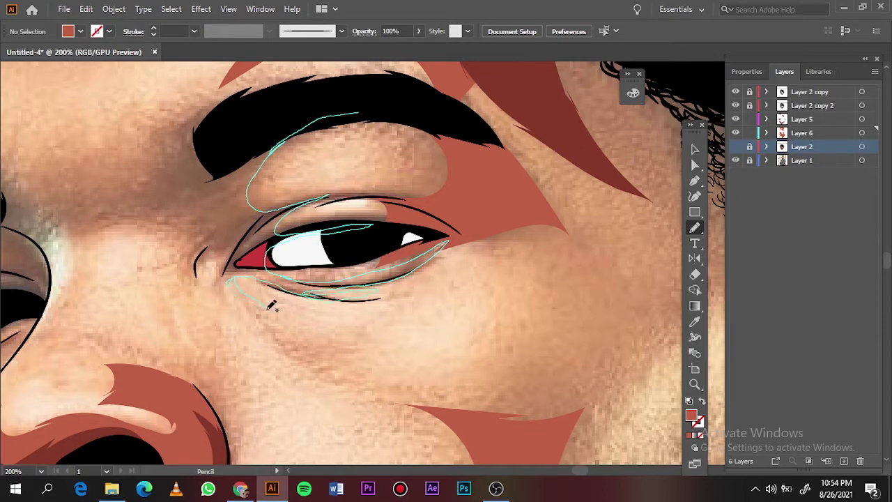
left_click_drag(199, 268, 201, 272)
scroll(368, 167, "up", 3)
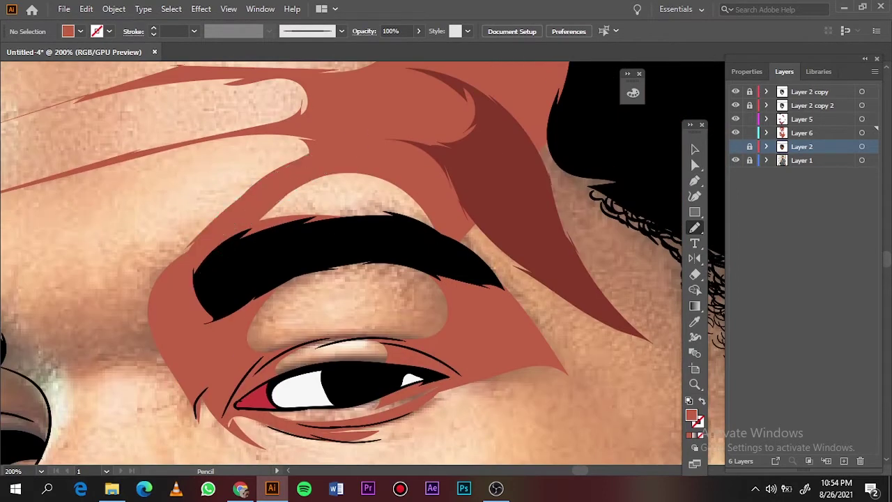
scroll(368, 167, "left", 5)
left_click_drag(254, 230, 380, 143)
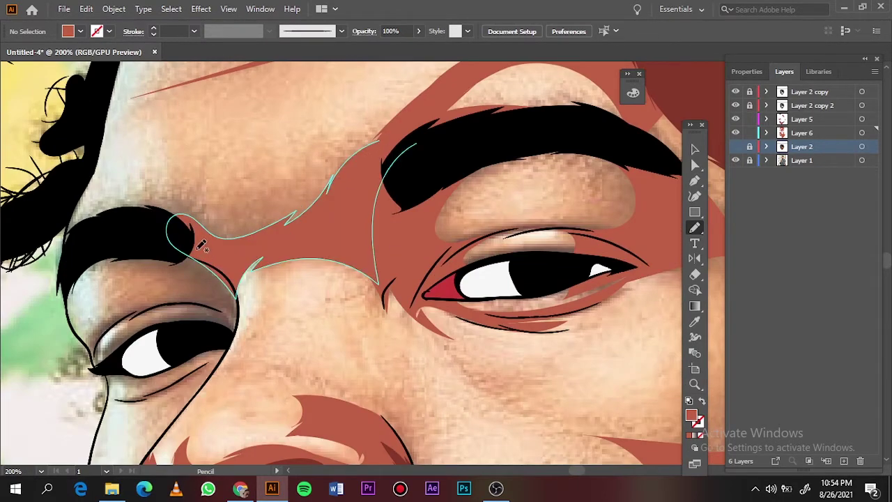
left_click_drag(205, 250, 206, 255)
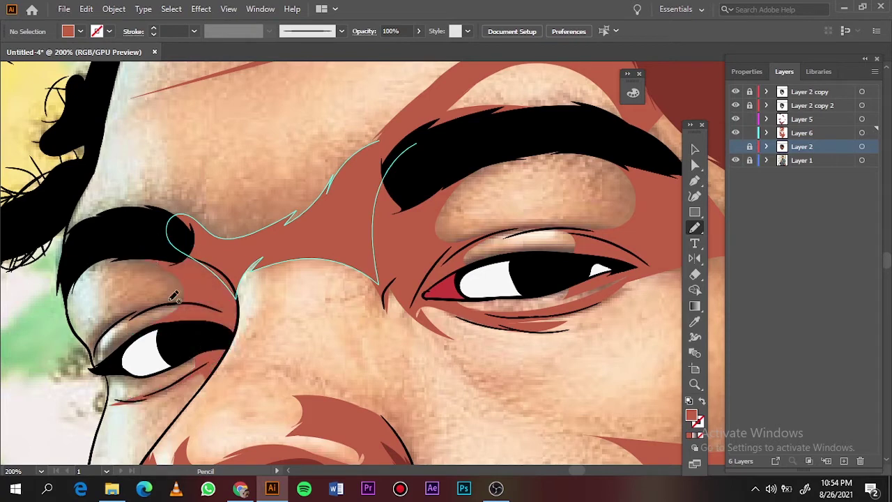
- Hide the reference photo, select Layer 5 and draw a dark shadow beside the right eye
key("ctrl+0")
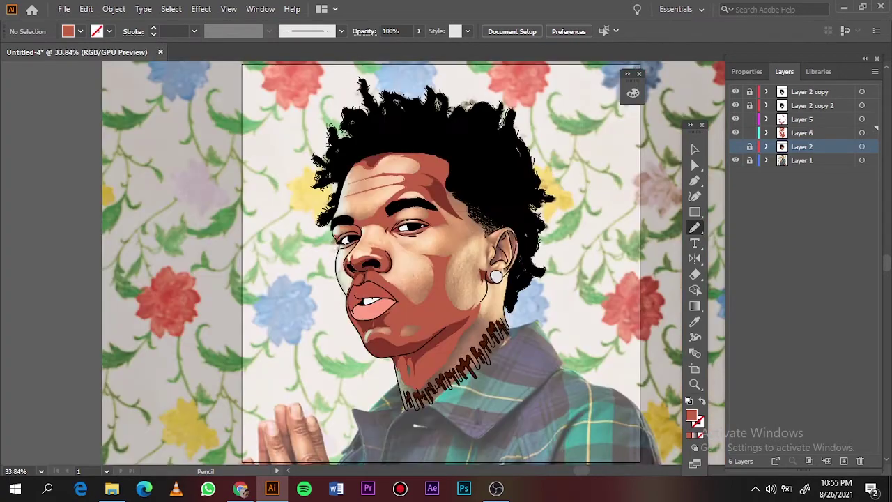
left_click(735, 160)
left_click(862, 119)
key("ctrl+shift+a")
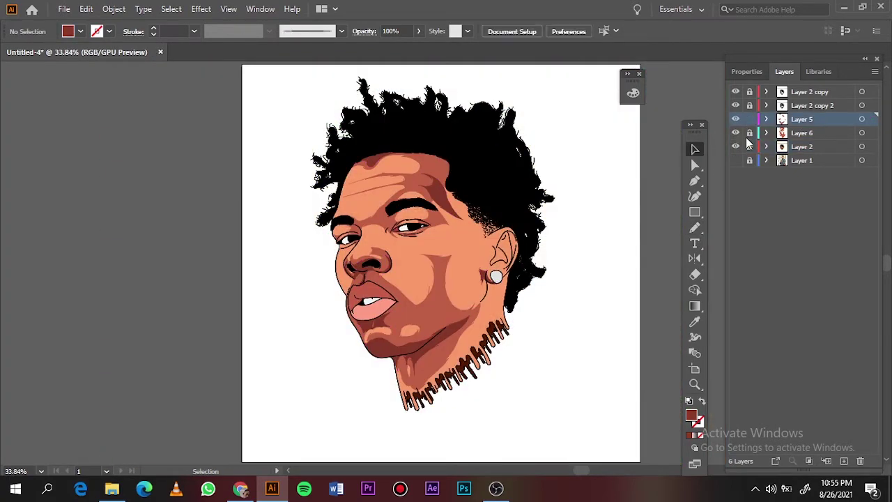
scroll(459, 312, "up", 7)
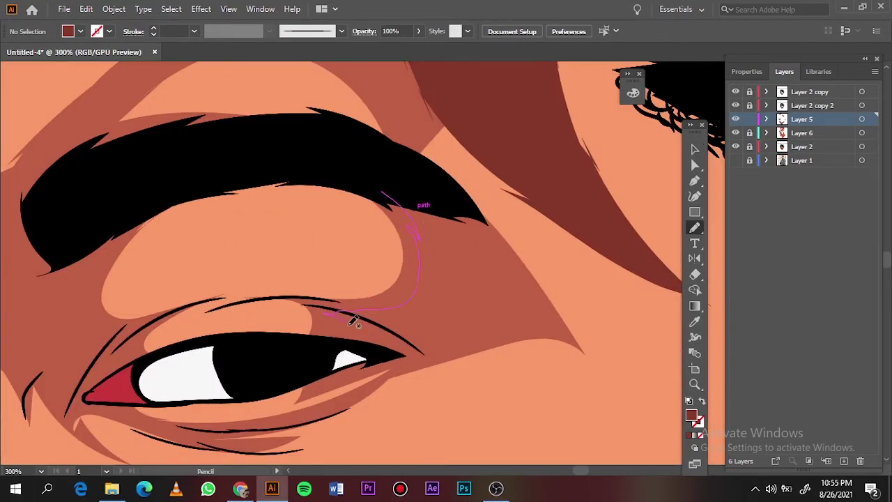
left_click_drag(353, 320, 385, 192)
- Add dark shadows on and under the left eyebrow and above the left eye
left_click_drag(148, 201, 116, 324)
key("ctrl+0")
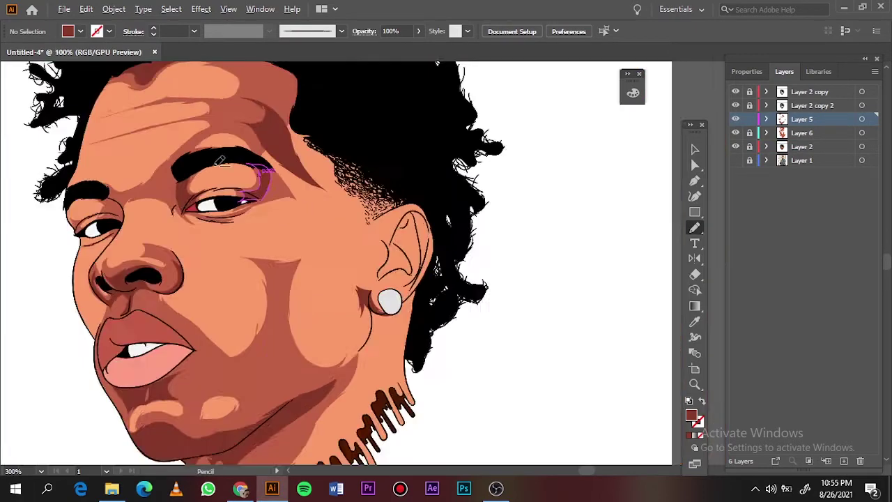
scroll(275, 179, "up", 6)
left_click_drag(458, 255, 460, 259)
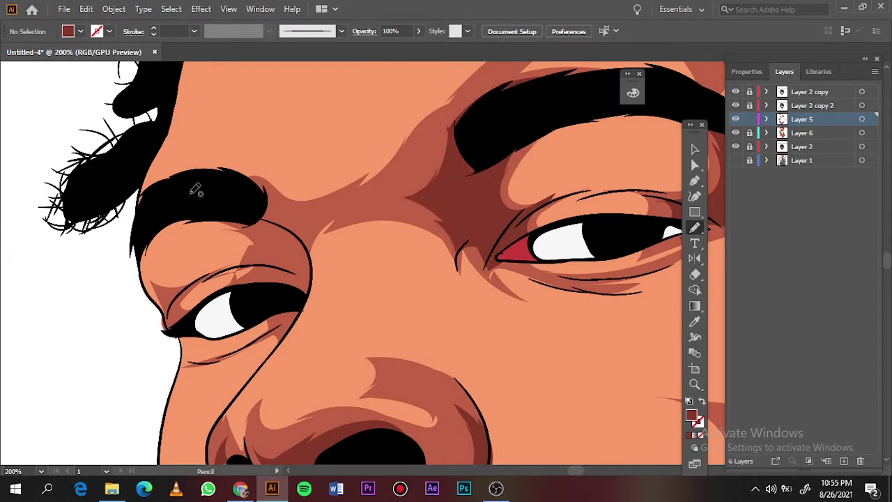
left_click_drag(195, 188, 317, 237)
- Draw dark crease shadows on the eyelid and below the eye, then select Layer 6
mouse_move(241, 208)
left_mouse_down()
mouse_move(314, 272)
mouse_move(278, 307)
left_mouse_up()
left_click_drag(272, 258, 209, 230)
mouse_move(157, 286)
left_mouse_down()
mouse_move(189, 288)
mouse_move(170, 322)
left_mouse_up()
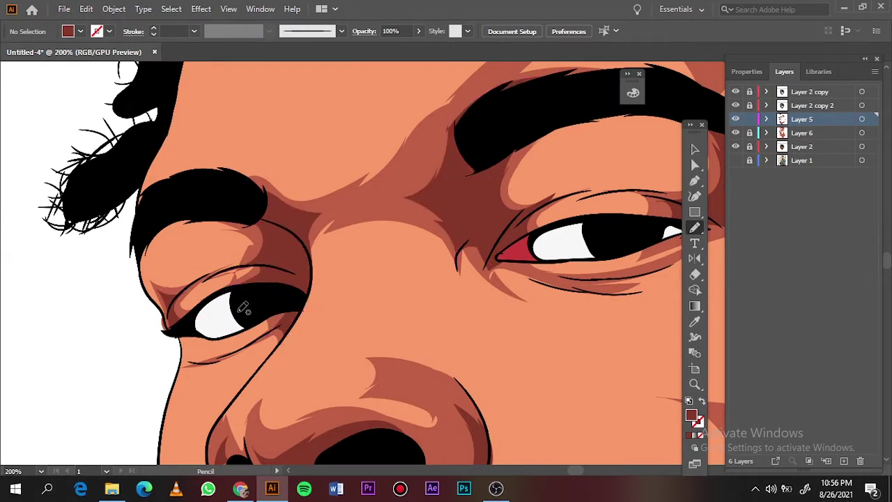
key("ctrl+0")
left_click(812, 133)
- Add a new layer, then draw a stroke beside the ear and cheek on Layer 6
key("ctrl+l")
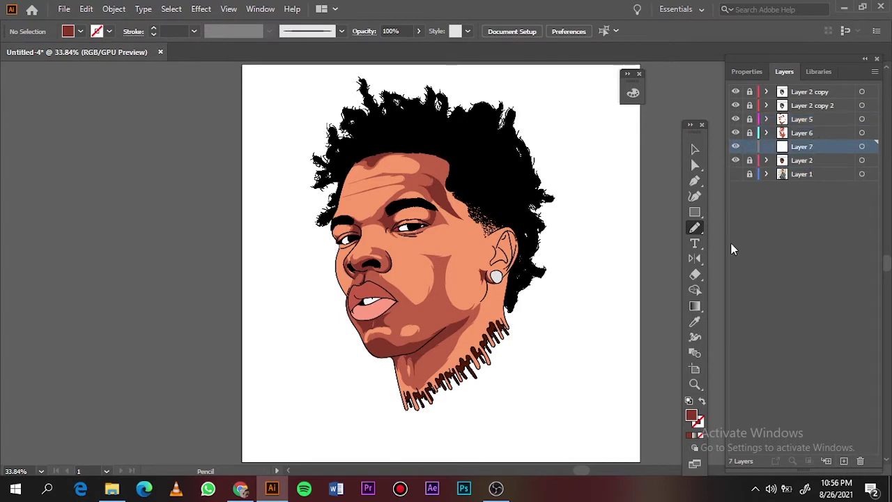
left_click(801, 132)
scroll(478, 298, "up", 3)
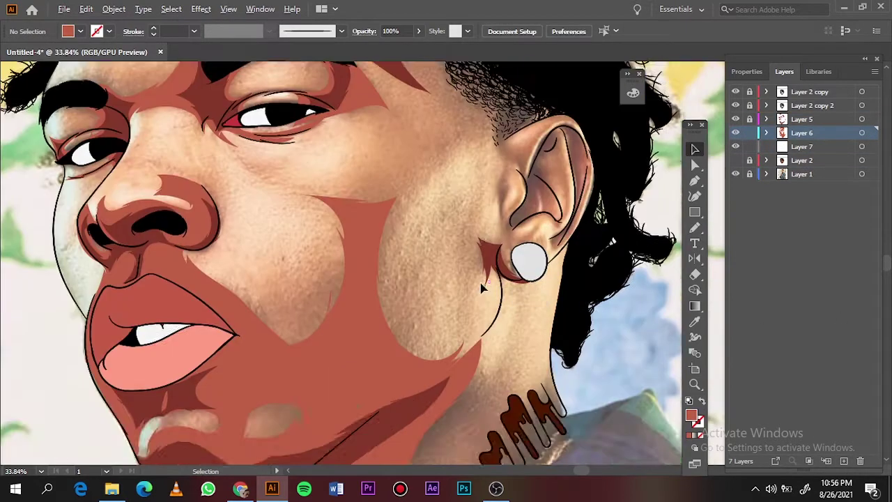
left_click_drag(478, 298, 469, 302)
scroll(502, 301, "down", 3)
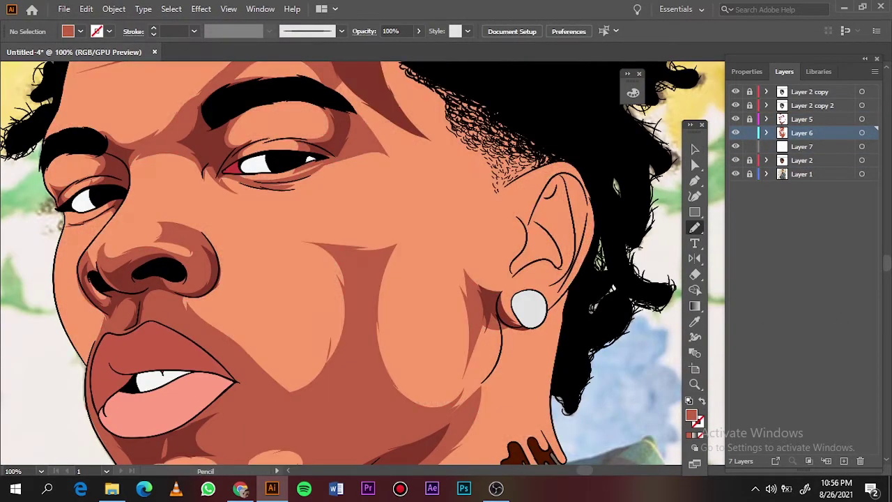
scroll(502, 301, "down", 3)
- On Layer 7, sample the skin colour and set the fill to #C0624A
left_click(802, 146)
key("i")
left_click(457, 243)
scroll(457, 244, "up", 3)
double_click(691, 416)
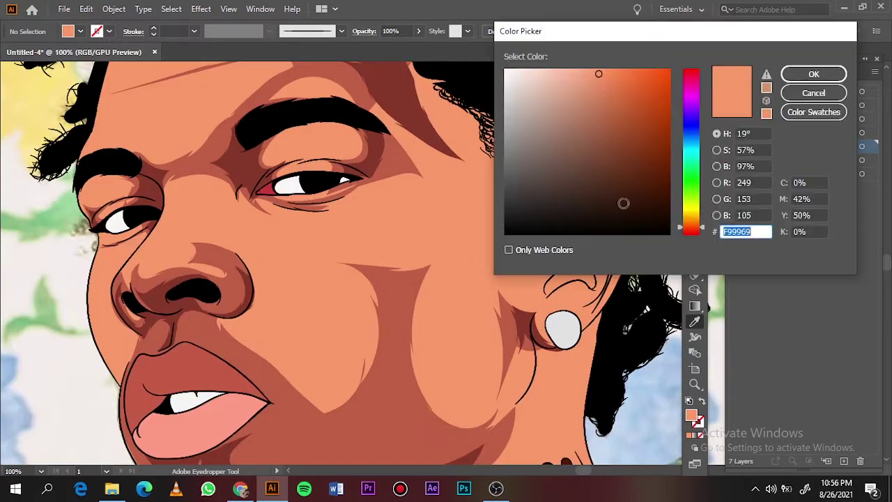
type("c0624a")
key("Return")
key("n")
scroll(400, 257, "up", 3)
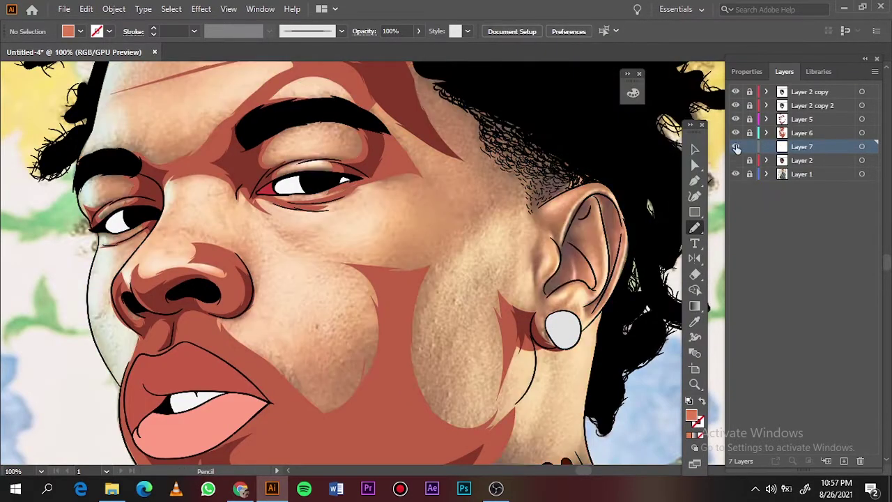
scroll(279, 209, "up", 2)
- Draw #C0624A midtone shapes across the forehead and down the left temple
mouse_move(212, 318)
left_mouse_down()
mouse_move(219, 185)
mouse_move(348, 89)
mouse_move(297, 174)
left_mouse_up()
left_click_drag(418, 172, 413, 174)
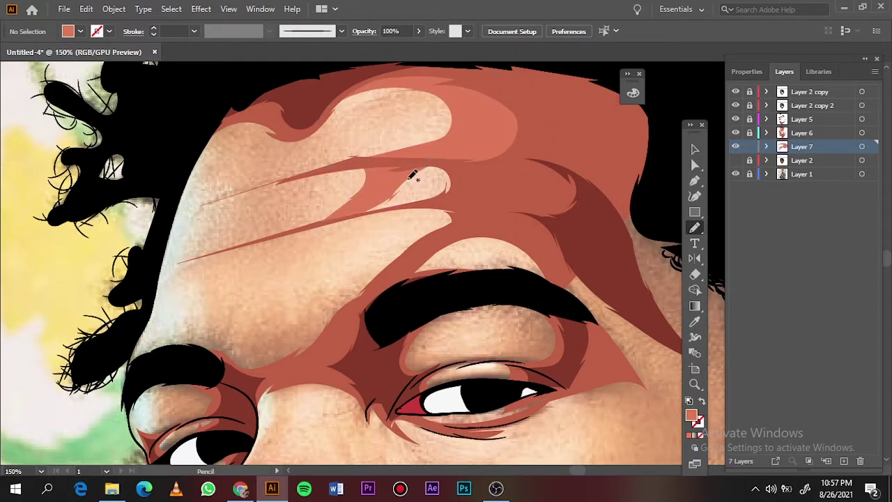
left_click_drag(233, 196, 209, 187)
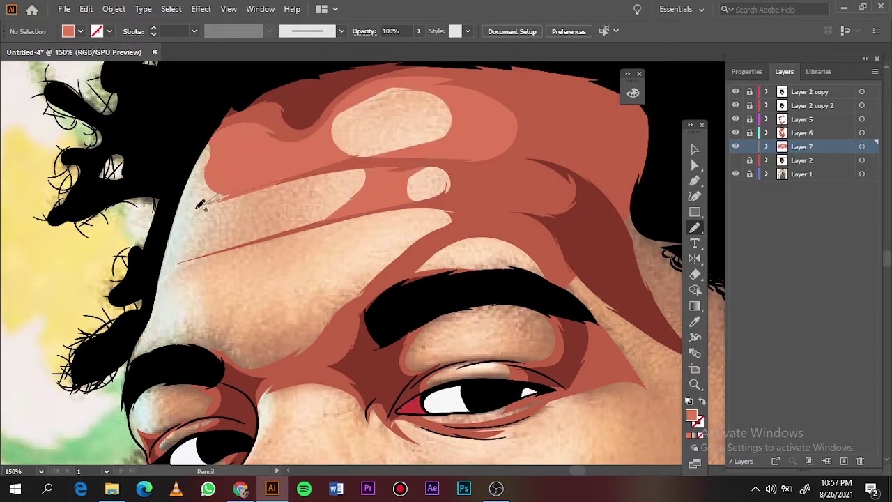
left_click_drag(211, 258, 279, 240)
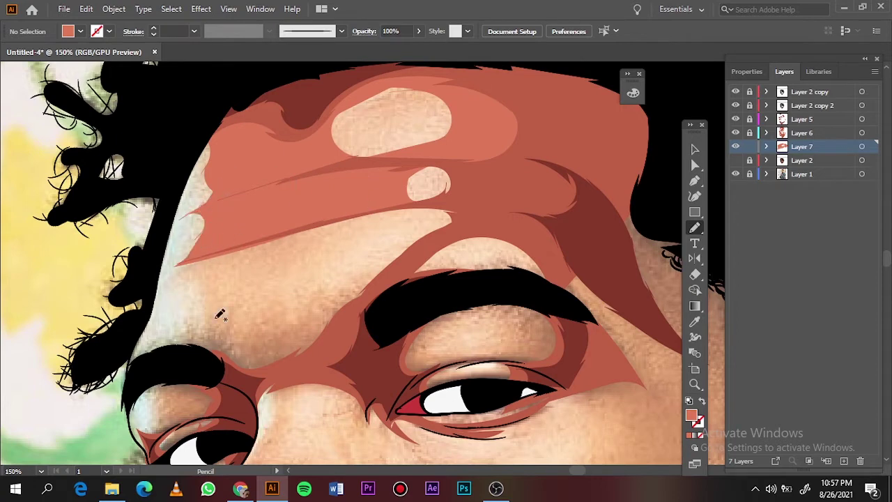
mouse_move(174, 267)
left_mouse_down()
mouse_move(189, 333)
mouse_move(224, 364)
left_mouse_up()
mouse_move(259, 319)
left_mouse_down()
mouse_move(348, 213)
mouse_move(313, 291)
left_mouse_up()
- Reshape the forehead highlight with midtone and add midtone under the brow and around the lid
left_click_drag(336, 215, 370, 213)
key("ctrl+z")
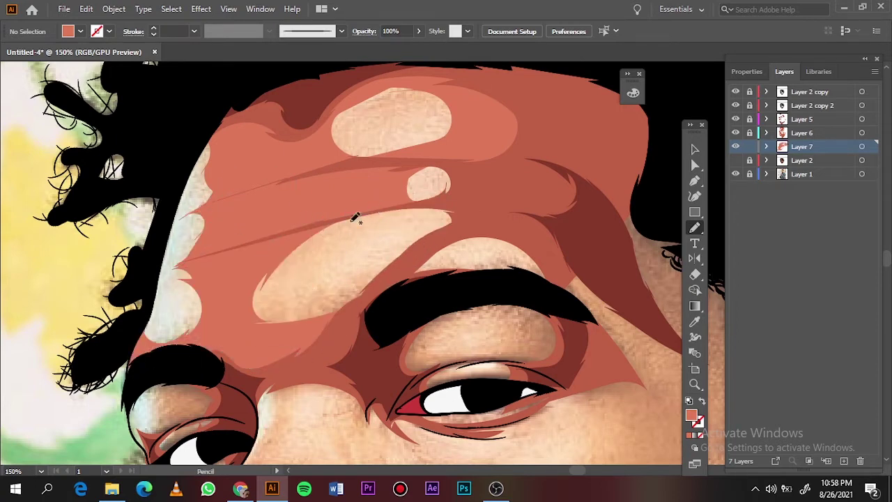
left_click_drag(289, 304, 313, 262)
left_click_drag(307, 300, 382, 213)
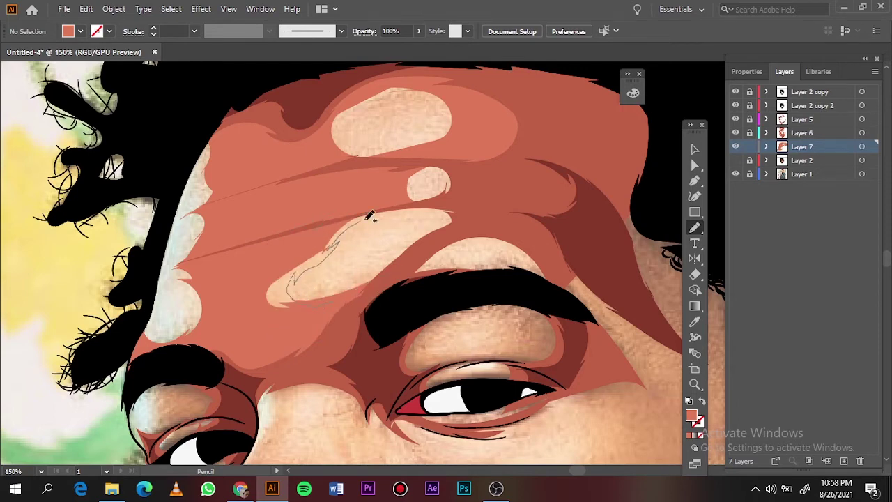
left_click_drag(422, 278, 521, 298)
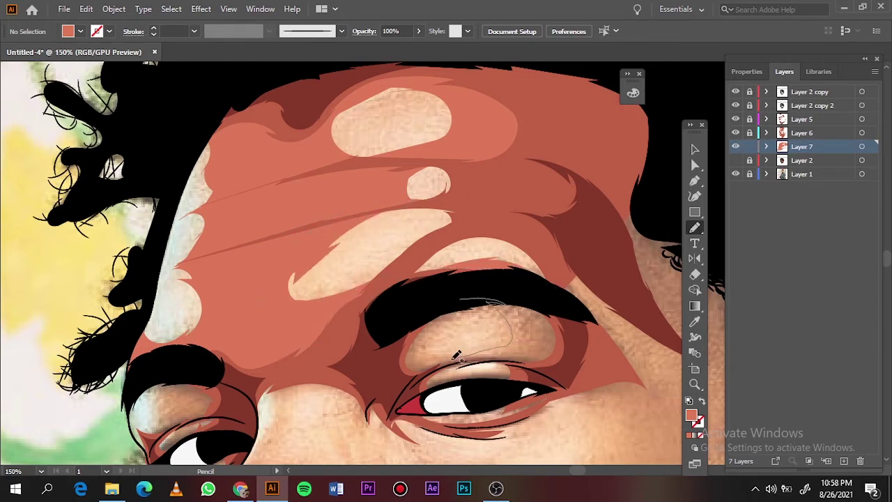
left_click_drag(456, 357, 488, 325)
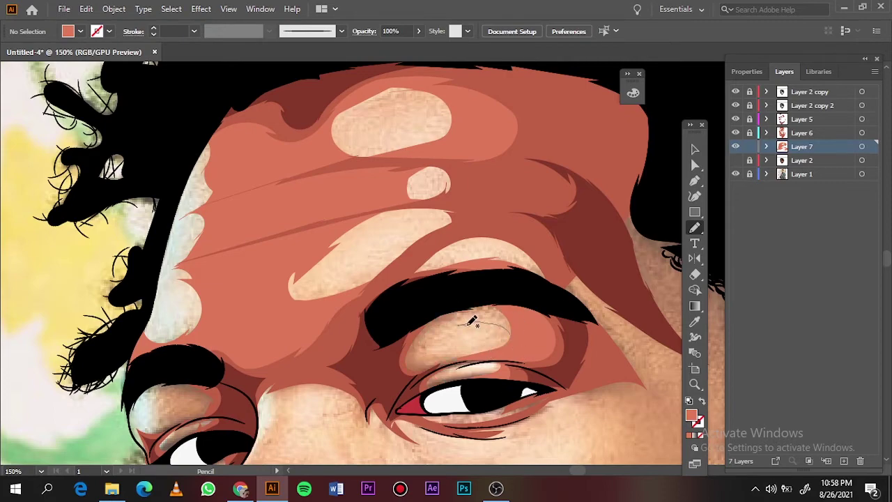
- Preview the forehead midtones by toggling the reference photo off and on
key("ctrl+0")
left_click(735, 174)
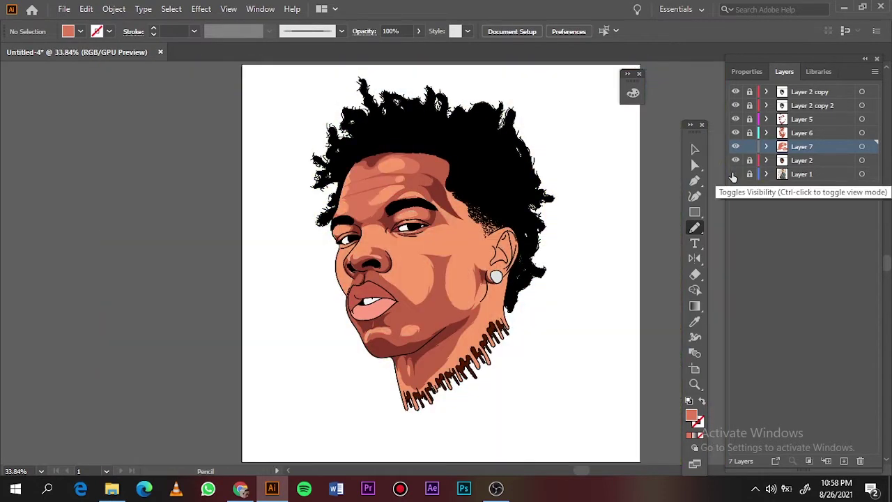
left_click(735, 174)
scroll(380, 223, "up", 4)
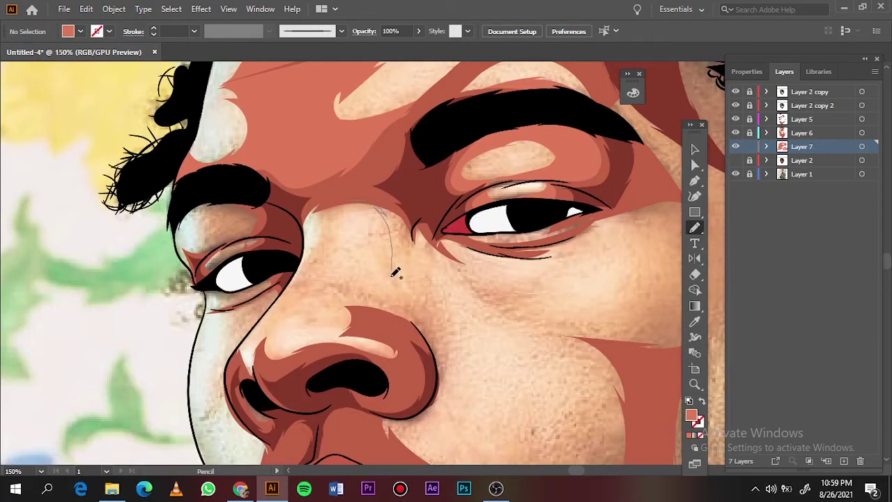
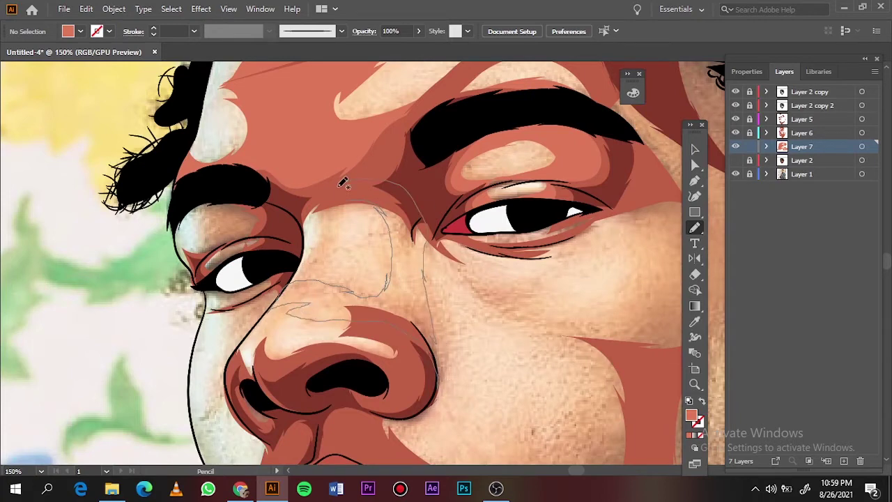
- Draw a darker shadow shape over the nose bridge
left_click_drag(342, 182, 345, 185)
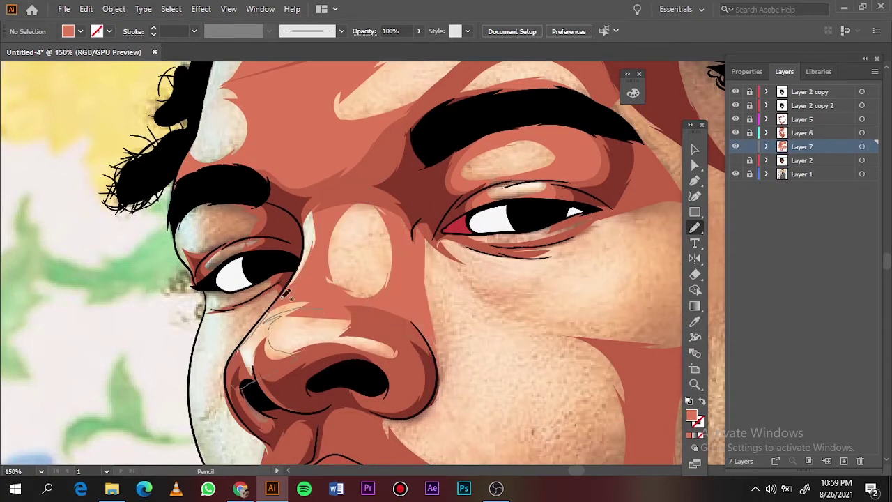
scroll(306, 355, "up", 3)
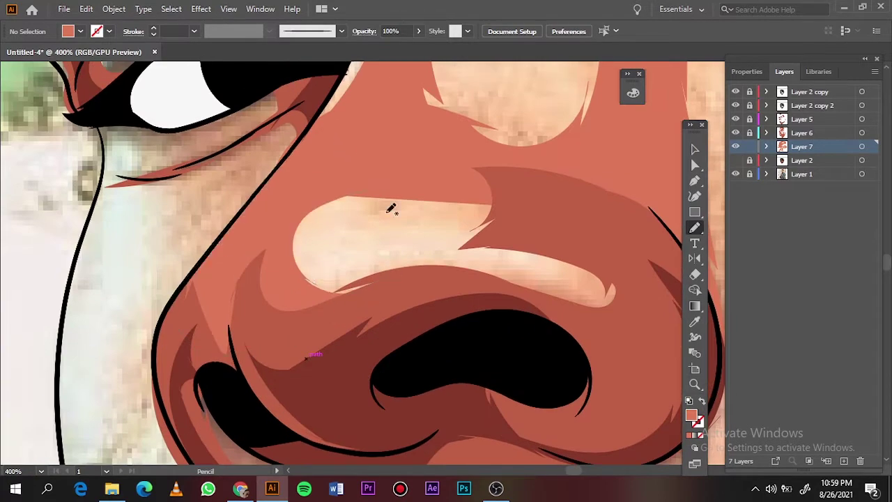
key("ctrl+0")
scroll(145, 316, "up", 4)
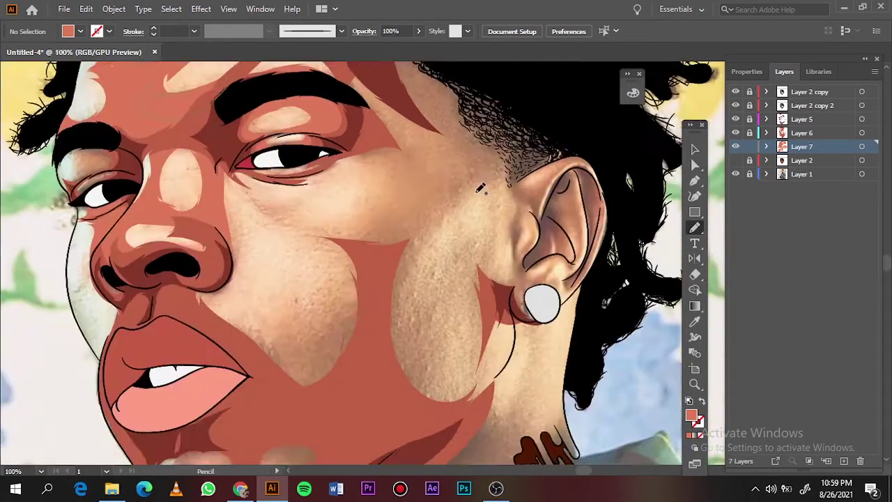
- Trace darker shading around the cheek and temple, working around the highlight patches
mouse_move(145, 316)
left_mouse_down()
mouse_move(564, 303)
mouse_move(333, 452)
left_mouse_up()
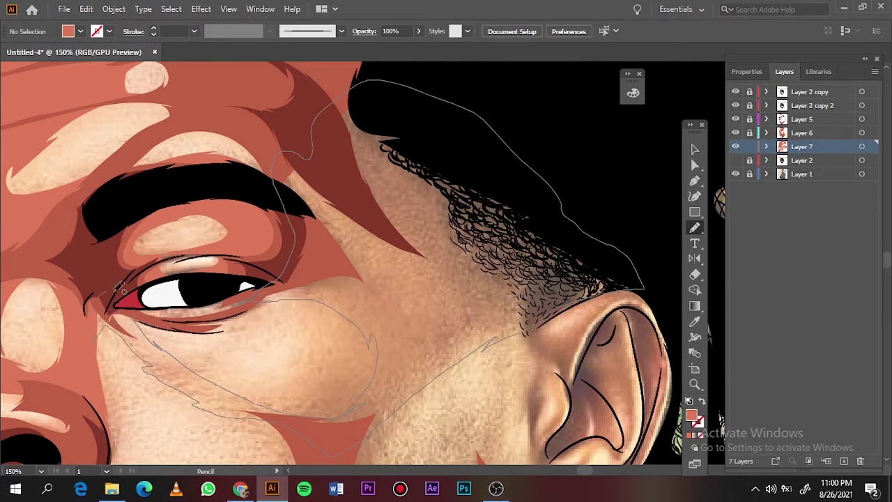
key("ctrl+0")
left_click(735, 174)
key("ctrl+1")
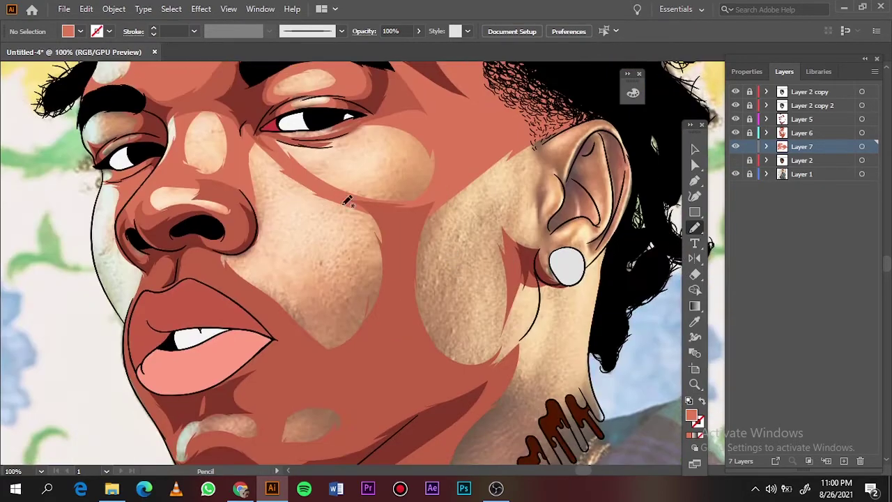
mouse_move(223, 252)
left_mouse_down()
mouse_move(346, 234)
mouse_move(300, 301)
left_mouse_up()
key("ctrl+z")
left_click_drag(363, 259, 363, 213)
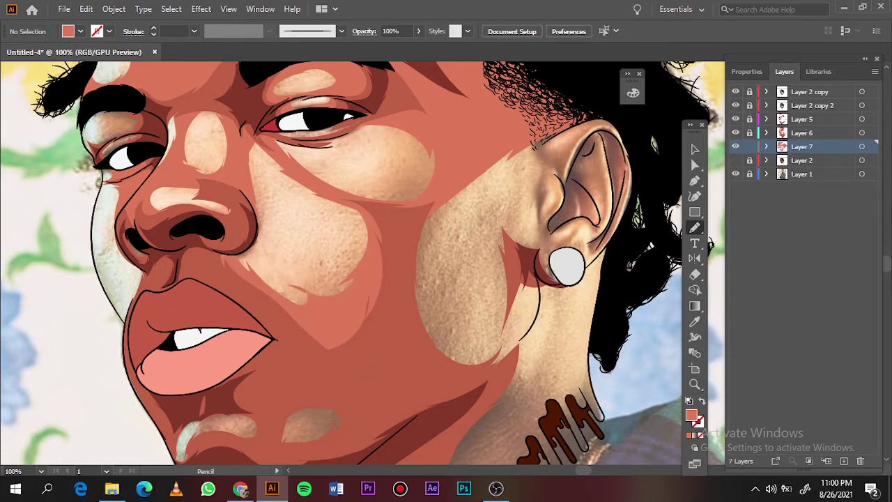
left_click_drag(539, 259, 475, 201)
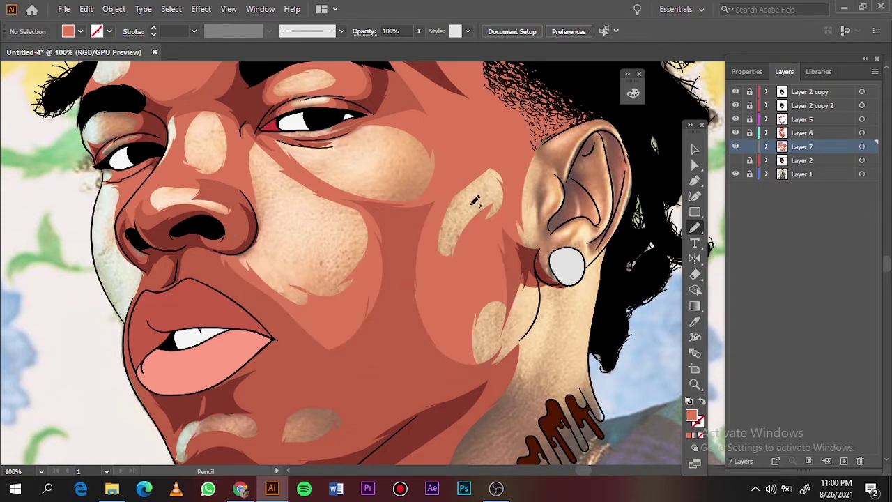
- Zoom out and toggle the background photo to preview the cheek shading
key("ctrl+0")
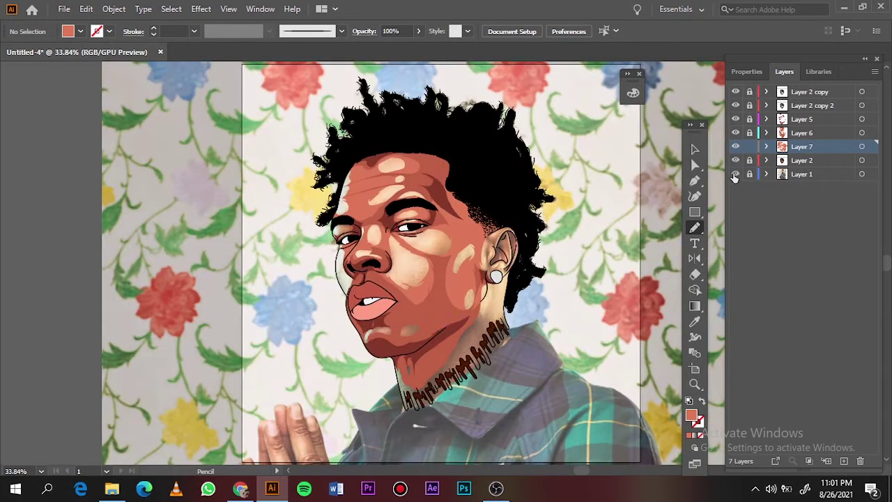
left_click(735, 175)
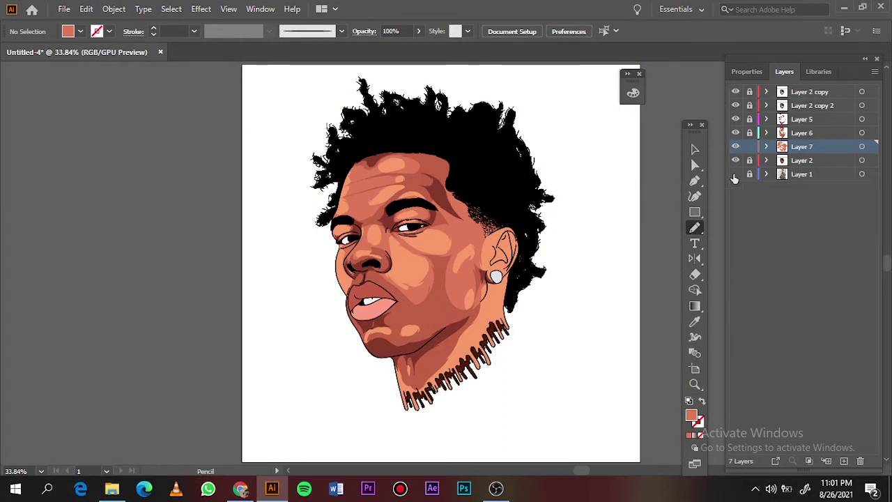
left_click(735, 175)
- With Layer 2 hidden, draw a shadow shape over the neck, then show Layer 2 again
left_click(735, 161)
scroll(416, 376, "up", 2)
scroll(416, 377, "up", 3)
scroll(416, 377, "down", 2)
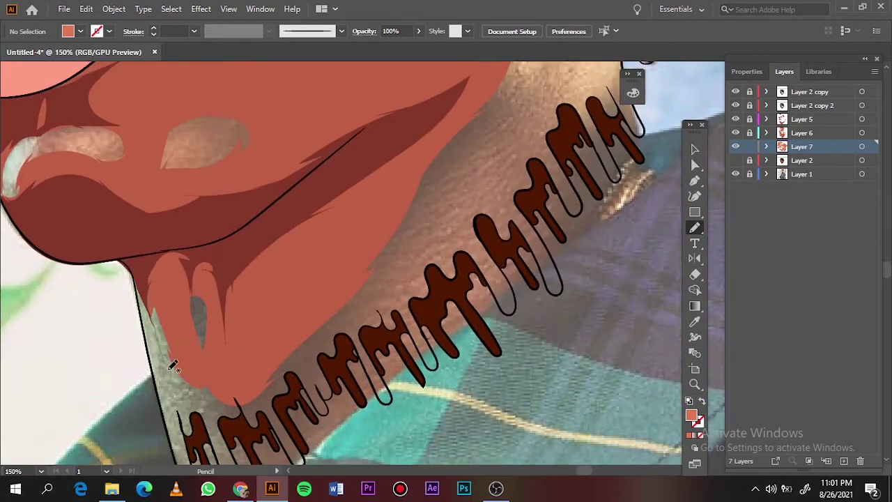
scroll(339, 195, "up", 5)
scroll(339, 195, "right", 5)
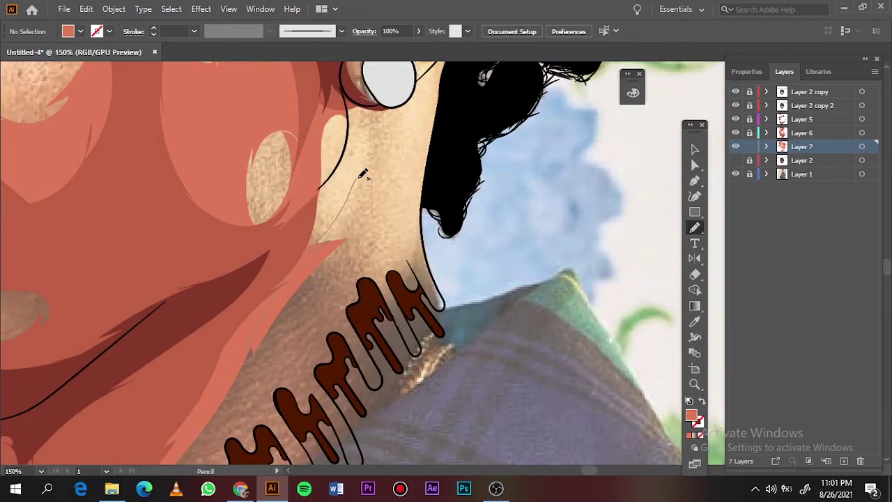
left_click_drag(363, 173, 383, 104)
key("ctrl+0")
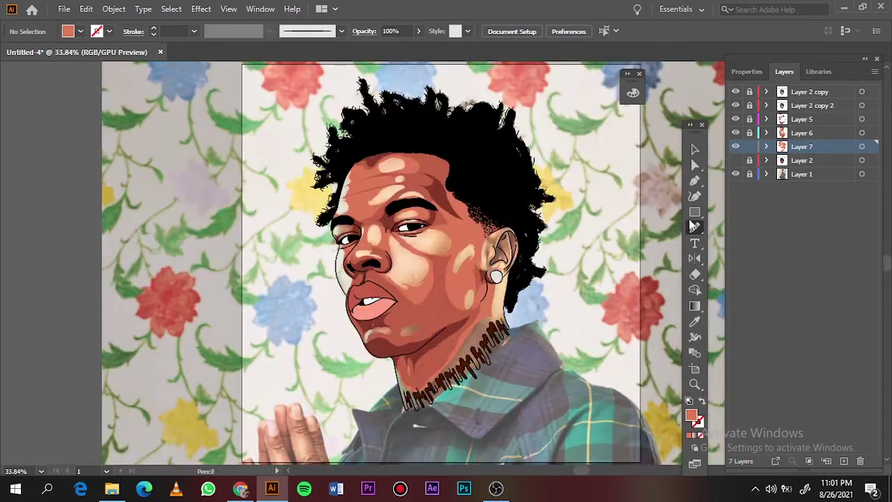
left_click(735, 174)
left_click(735, 174)
- Add a new layer and sample a skin colour from the artwork as the fill
left_click(843, 460)
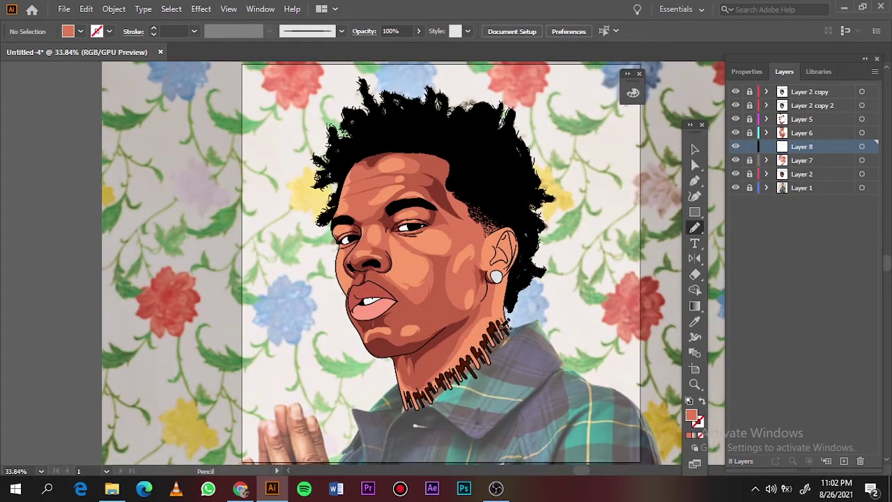
key("ctrl+1")
key("i")
left_click(424, 281)
double_click(691, 415)
left_click(788, 98)
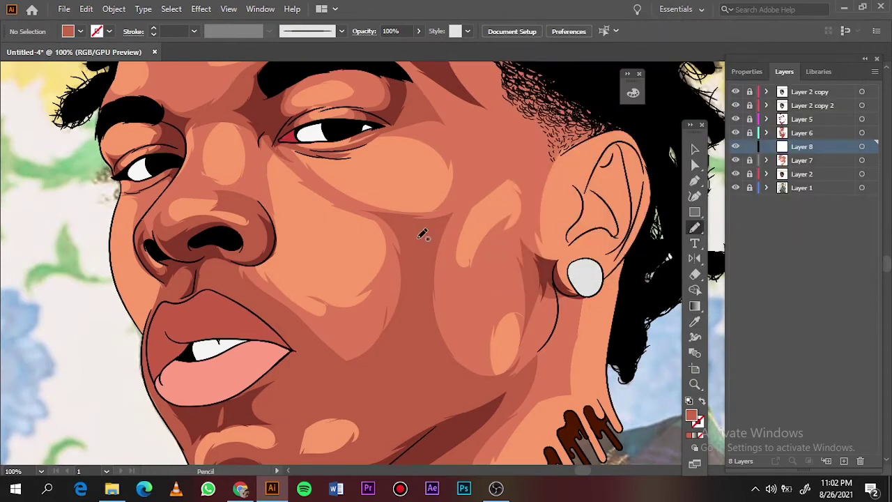
- Draw a cheek shading shape and adjust its saturation with Recolor Artwork
key("n")
left_click_drag(442, 309, 453, 327)
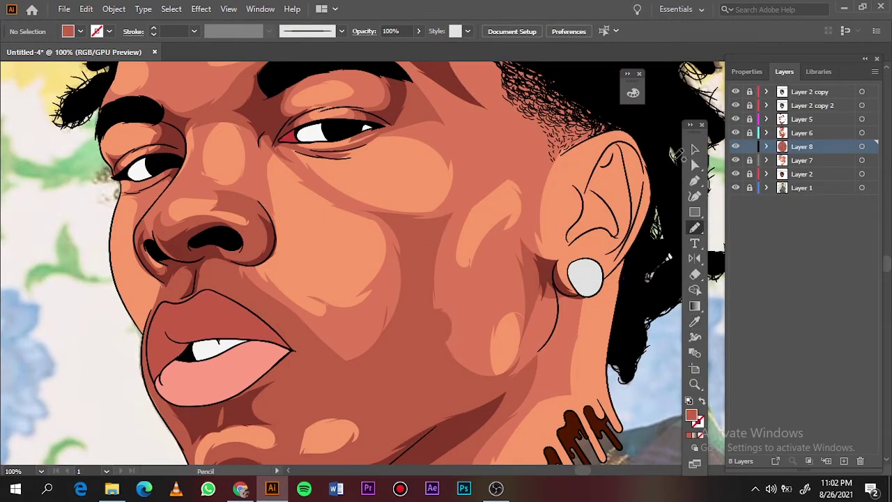
key("v")
left_click(433, 309)
left_click(85, 8)
left_click(348, 235)
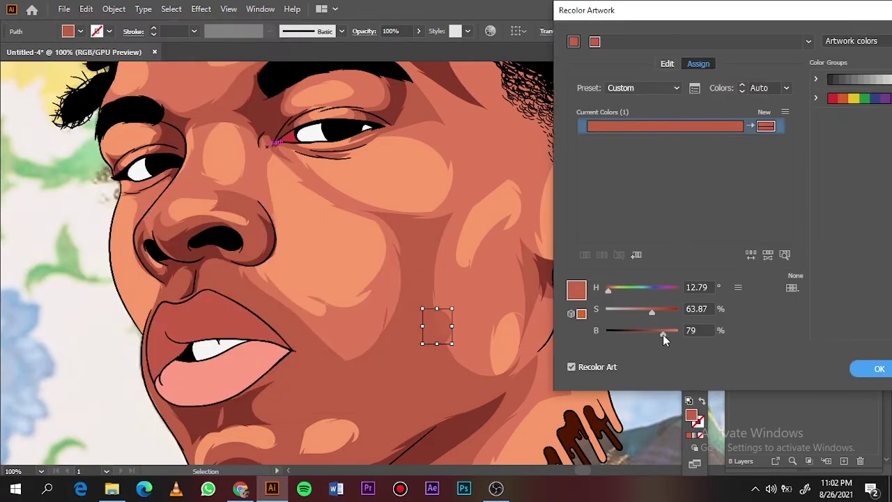
left_click(653, 311)
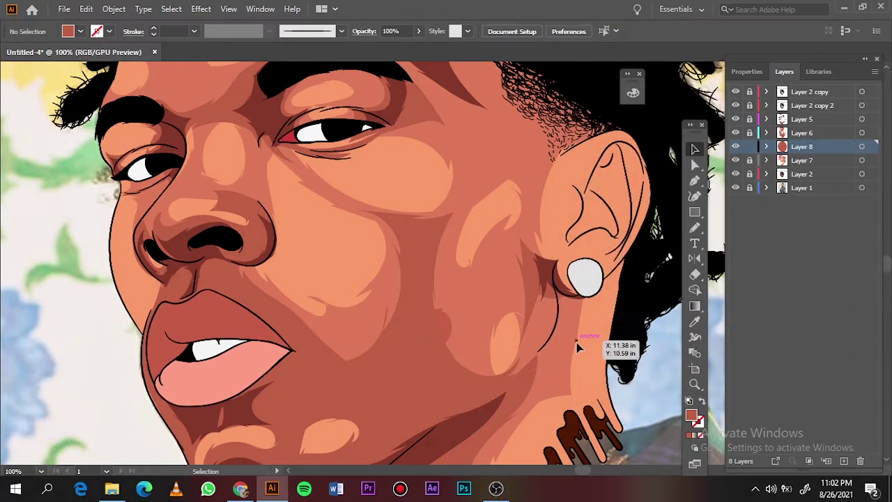
left_click(868, 369)
left_click(449, 328)
scroll(442, 294, "up", 5)
- Draw a temple and cheek shadow and give it a newly sampled fill colour
key("n")
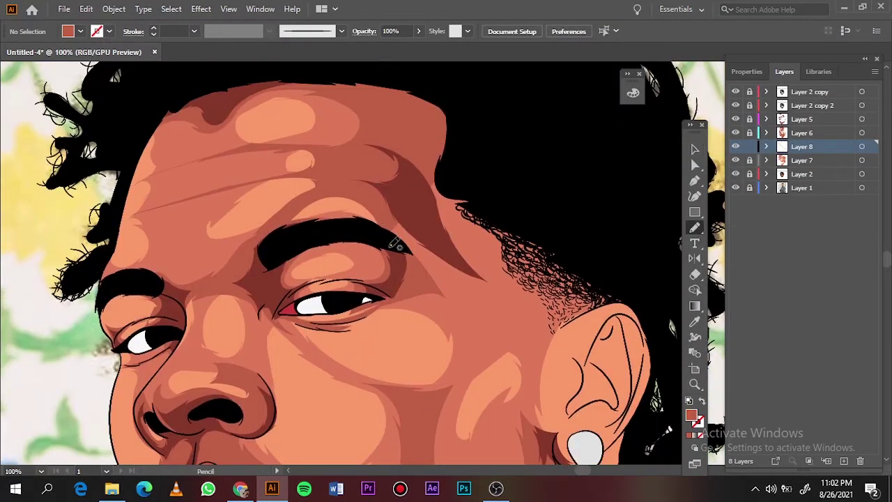
left_click_drag(395, 244, 397, 230)
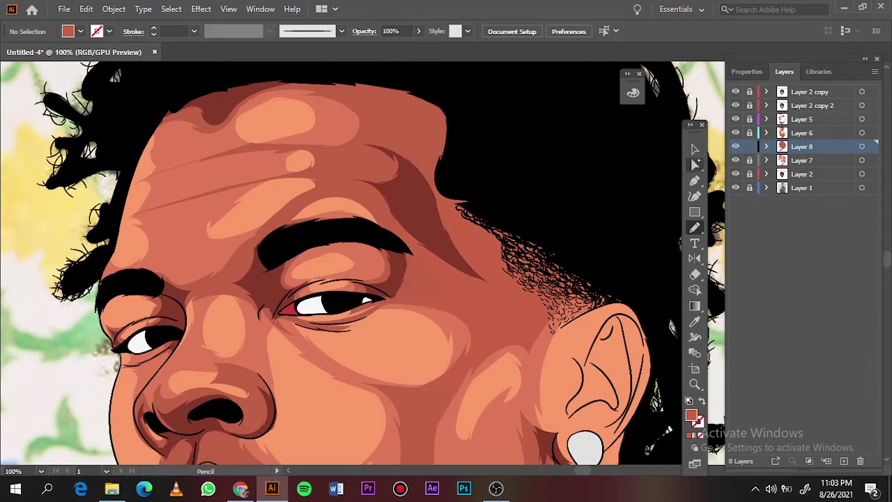
scroll(348, 265, "down", 2)
left_click(468, 279, "ctrl")
key("i")
double_click(691, 416)
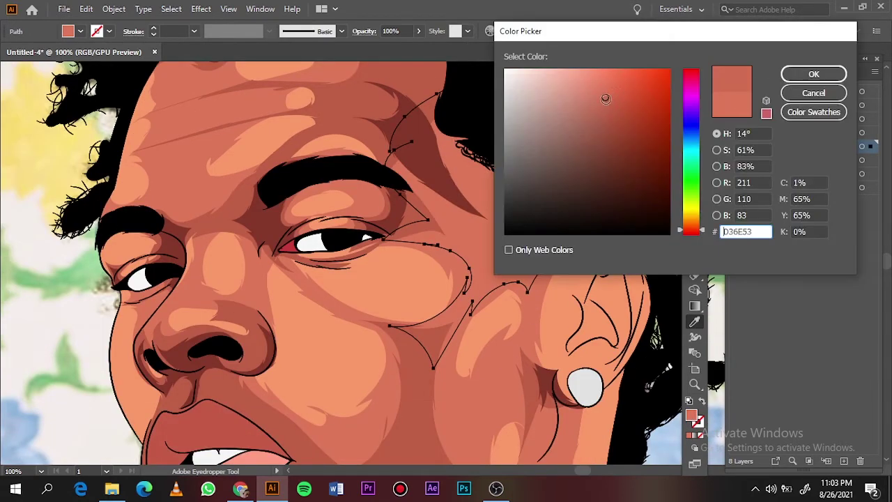
key("Return")
key("ctrl+shift+a")
key("n")
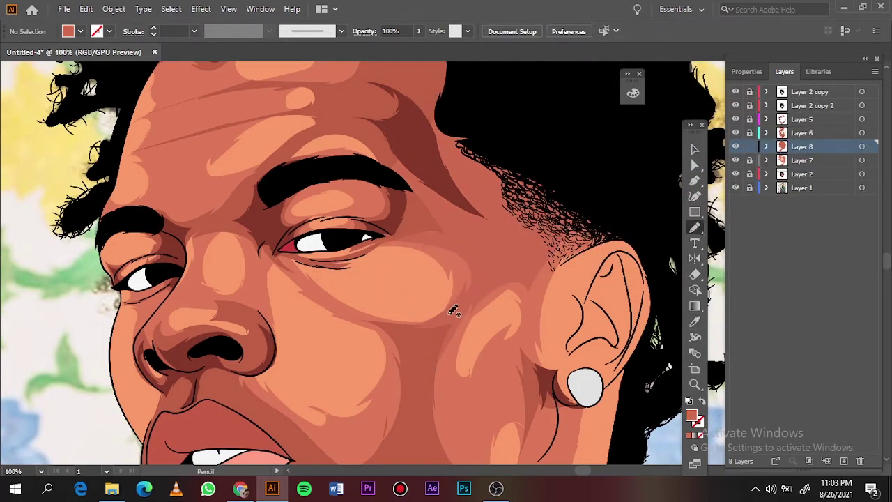
- Hide the background photo and draw darker shadows beside the earring and across the cheek
key("ctrl+0")
left_click(735, 188)
scroll(473, 222, "up", 6)
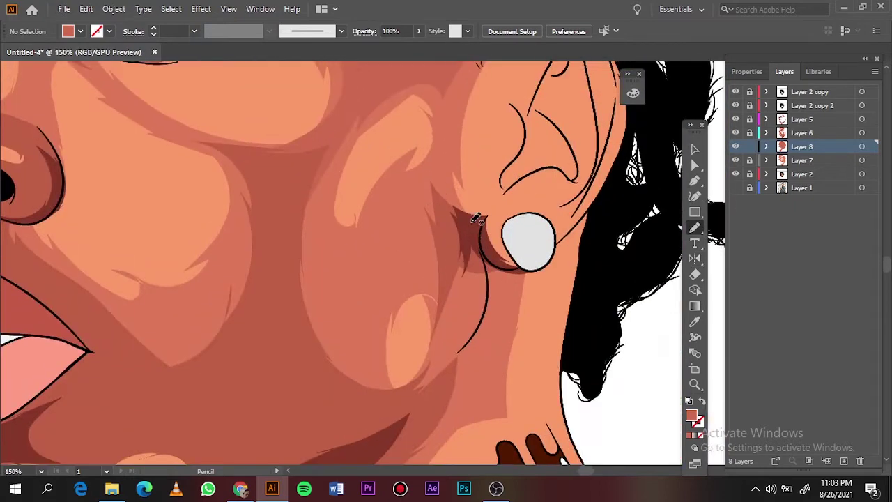
left_click_drag(411, 186, 481, 241)
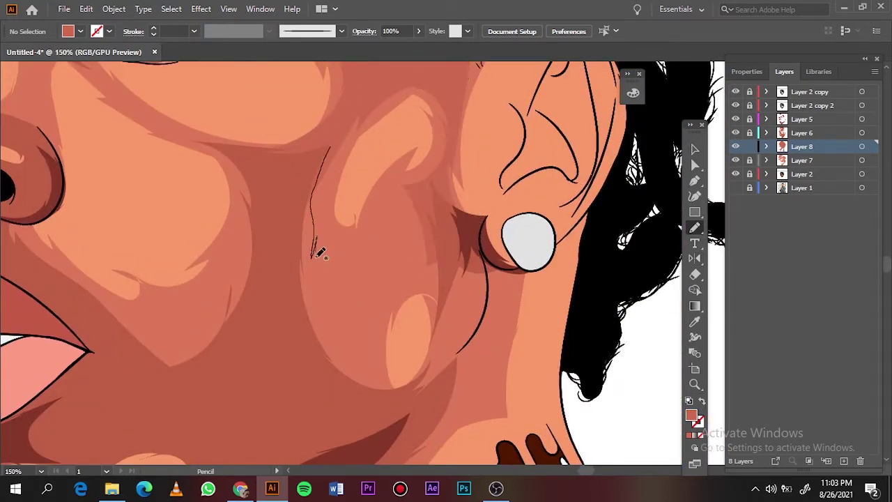
mouse_move(320, 180)
left_mouse_down()
mouse_move(456, 237)
mouse_move(332, 177)
left_mouse_up()
key("ctrl+0")
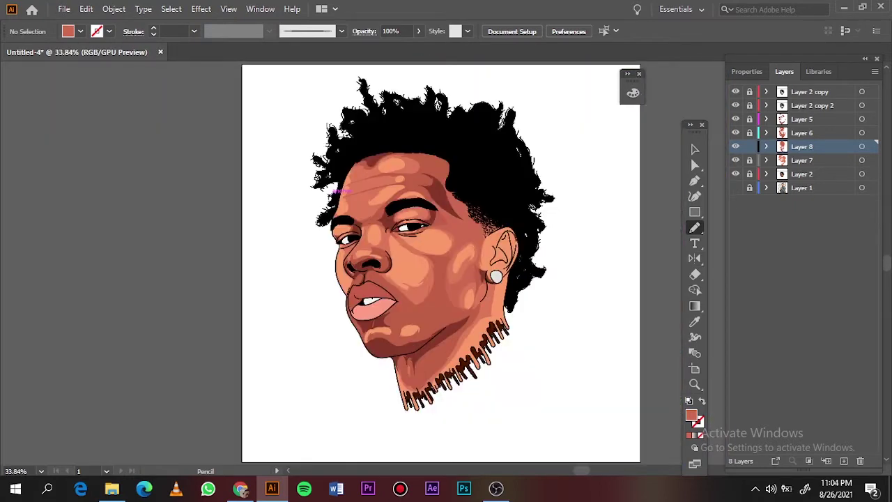
scroll(447, 273, "up", 5)
- Draw the shading shape under the eye
mouse_move(309, 214)
left_mouse_down()
mouse_move(497, 131)
mouse_move(328, 230)
left_mouse_up()
scroll(418, 279, "up", 5)
left_click_drag(343, 175, 515, 280)
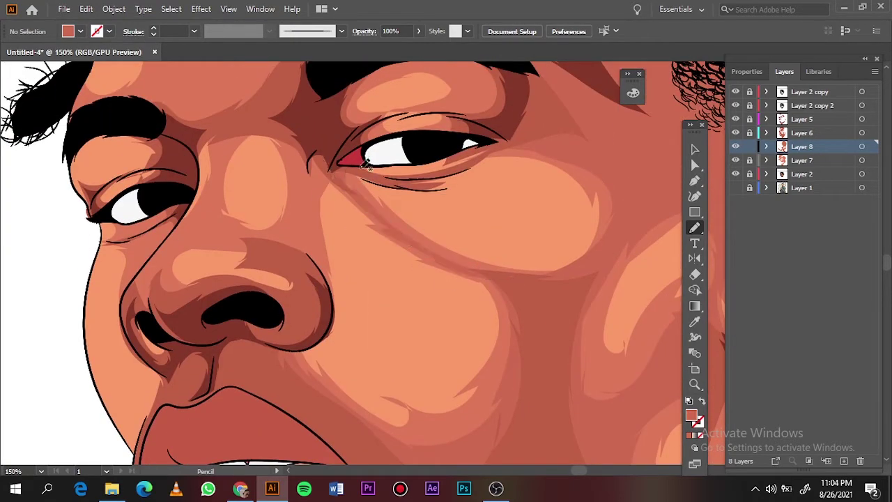
left_click_drag(404, 216, 453, 259)
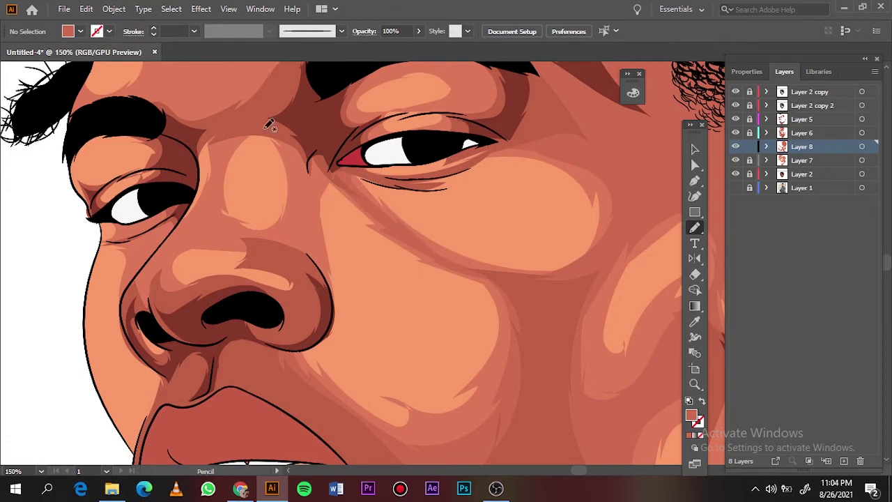
- Shade along the nose bridge from the inner eye down beside the nose
left_click_drag(265, 127, 309, 135)
left_click_drag(213, 137, 157, 317)
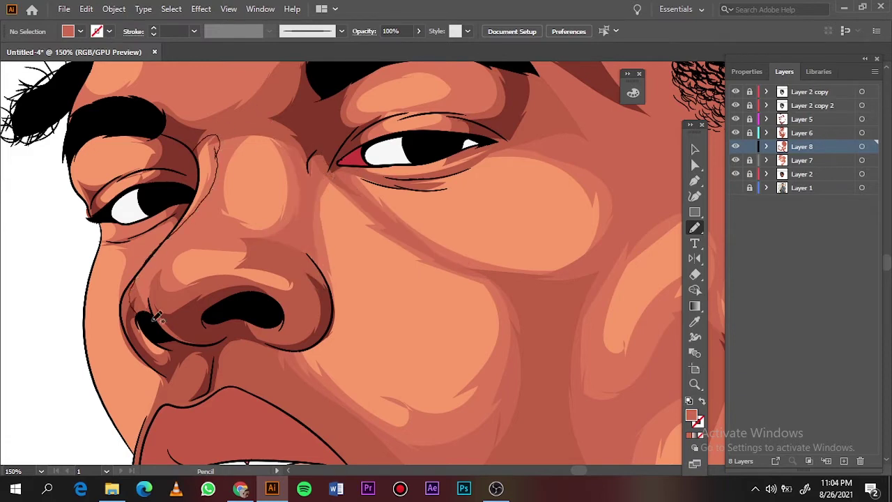
left_click_drag(199, 239, 237, 155)
key("ctrl+0")
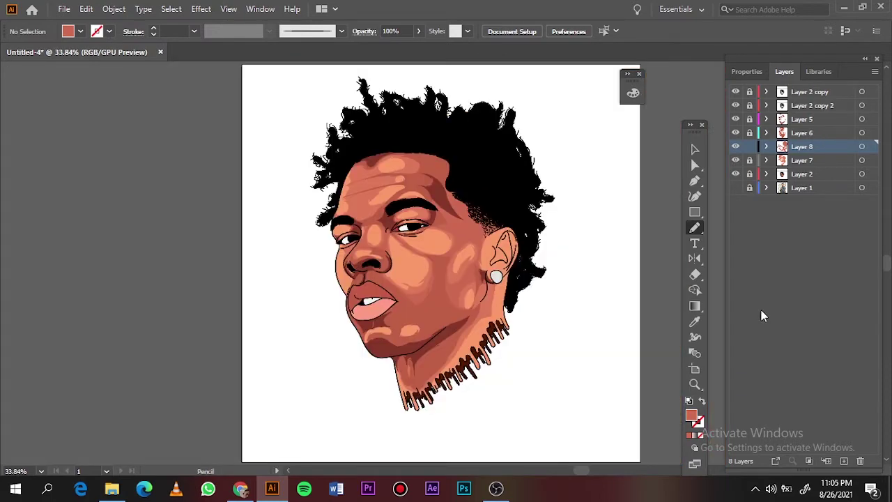
- Draw a shading shape across the forehead and add another new layer
scroll(390, 292, "up", 5)
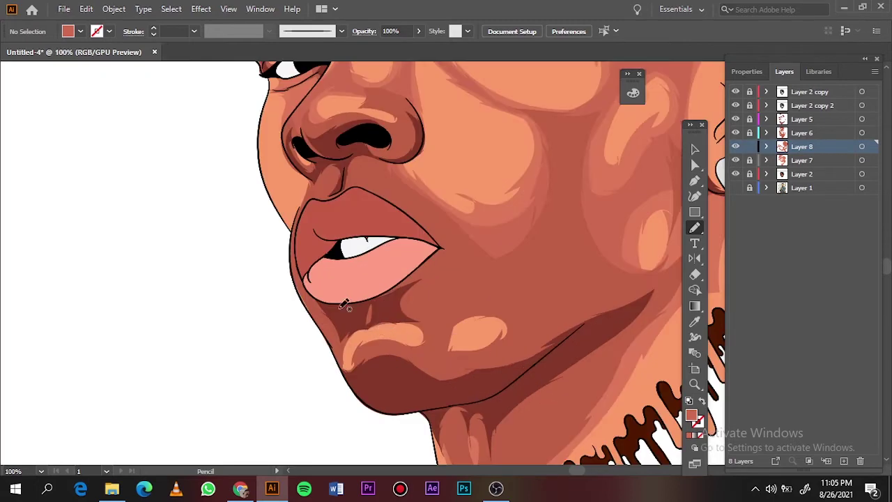
scroll(339, 264, "up", 3)
scroll(376, 181, "up", 2)
left_click_drag(444, 184, 246, 245)
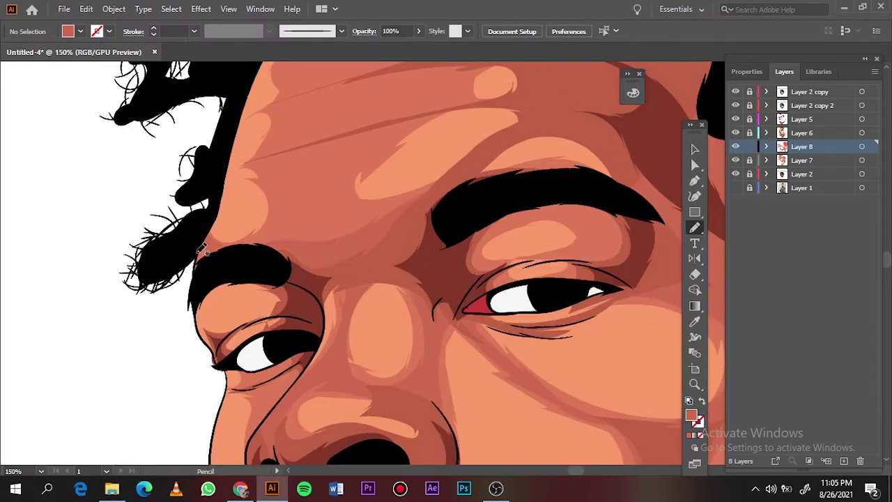
key("ctrl+0")
left_click(843, 460)
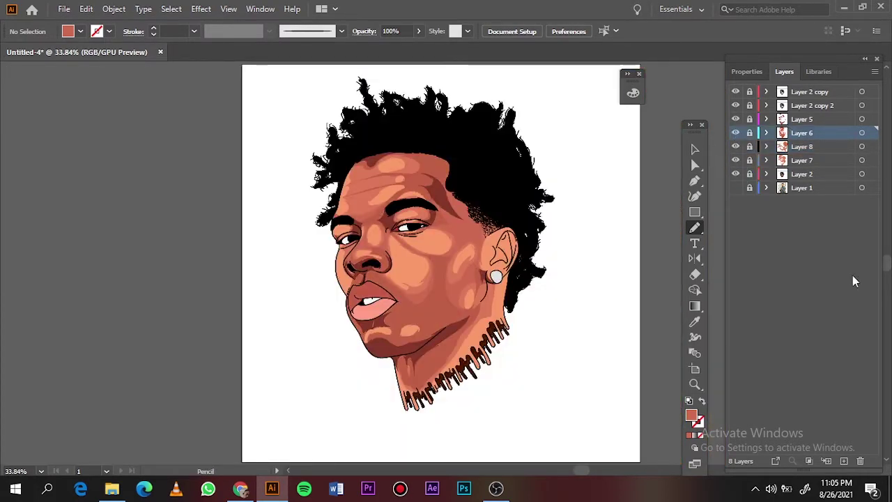
key("ctrl+1")
- Sample a skin tone and adjust it in the Color Picker as the new fill
key("i")
double_click(694, 418)
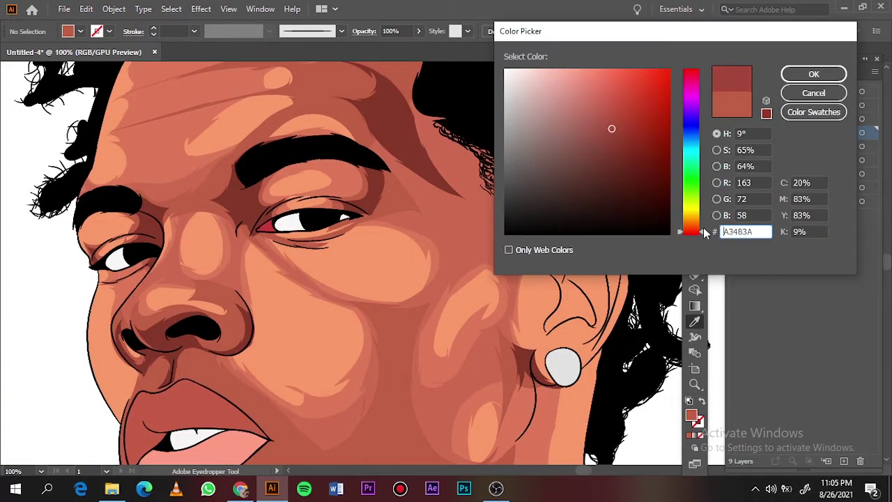
key("Return")
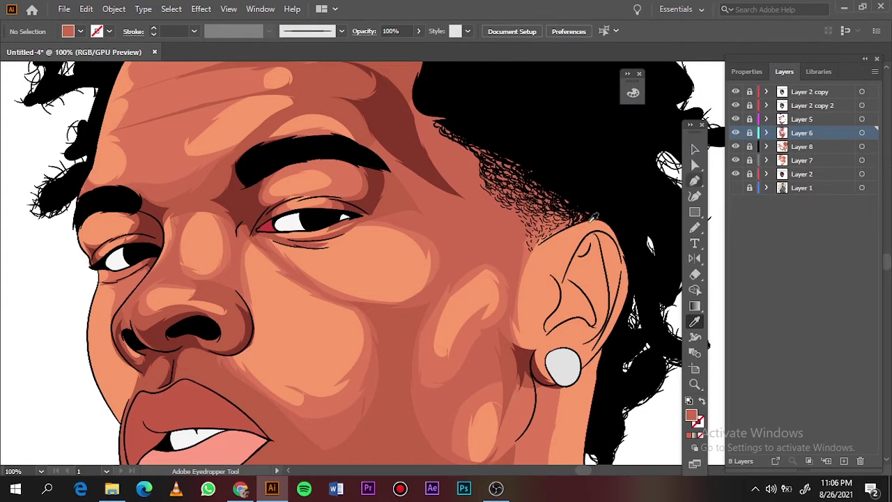
double_click(693, 418)
type("B25846")
left_click(740, 72)
key("n")
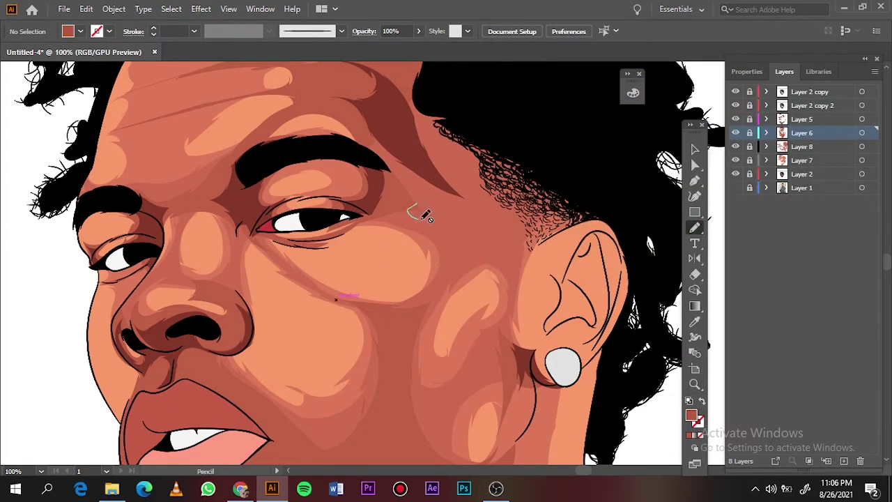
- Select Layer 8, add a new layer above it and resample the fill colour
left_click(805, 145)
left_click(844, 460)
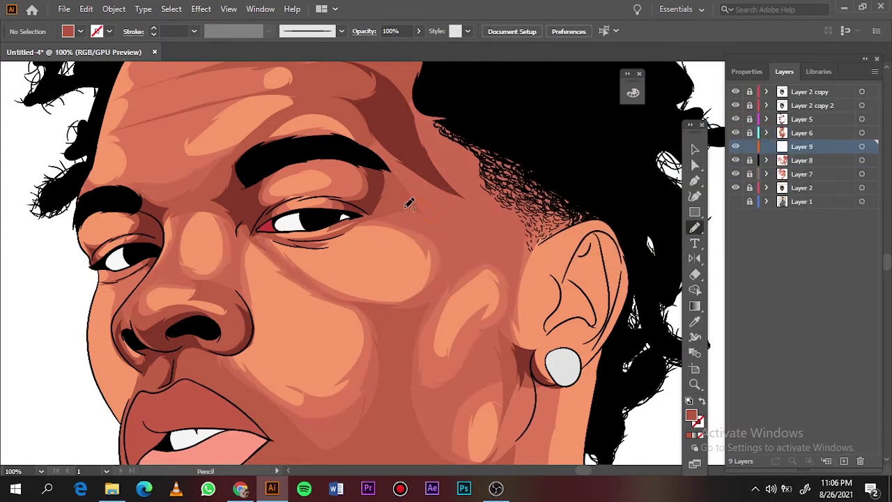
key("ctrl+minus")
key("ctrl+minus")
key("ctrl+minus")
key("ctrl+plus")
key("ctrl+plus")
key("ctrl+plus")
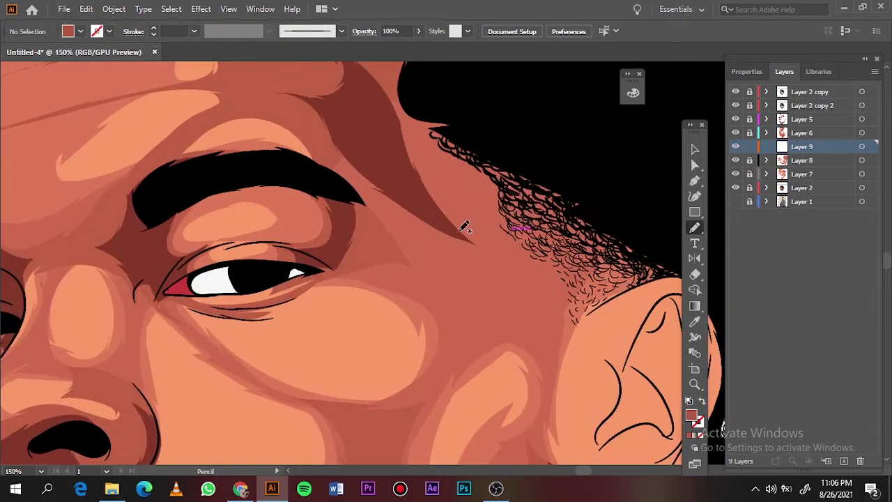
key("i")
double_click(693, 415)
left_click(824, 72)
key("n")
- Resample the fill colour and draw a shadow shape on the cheek
key("ctrl+0")
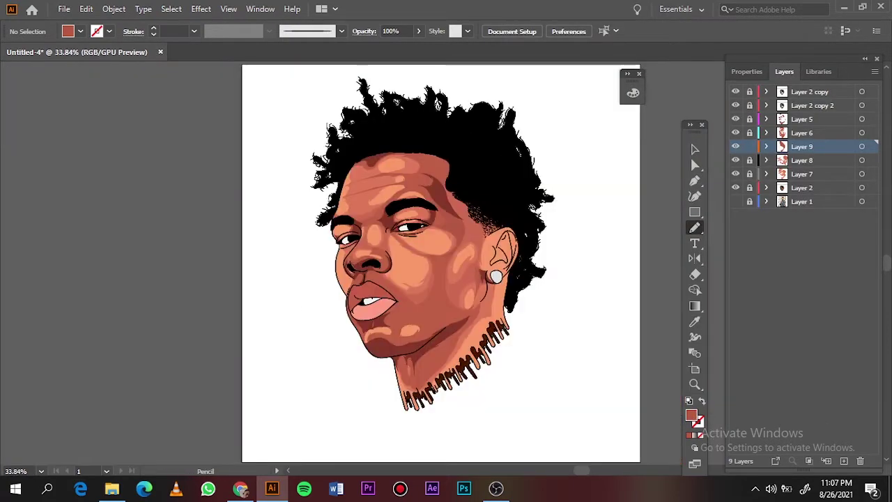
key("ctrl+1")
key("i")
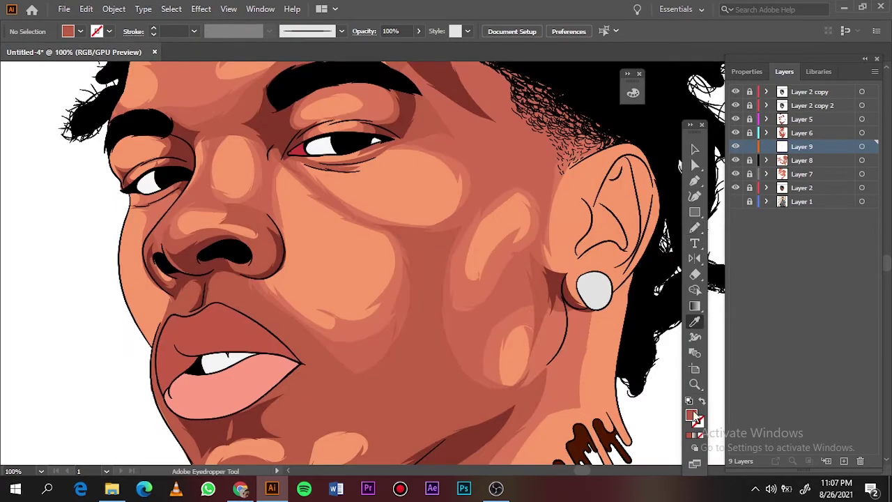
double_click(694, 416)
left_click(794, 90)
key("n")
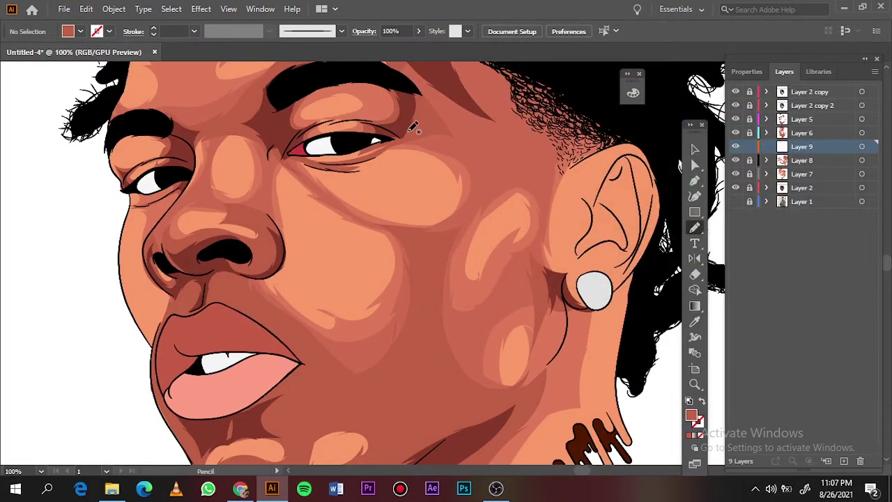
left_click_drag(493, 188, 537, 194)
- Move Layer 9 above Layer 6 and draw a shadow across the cheek and temple
key("ctrl+0")
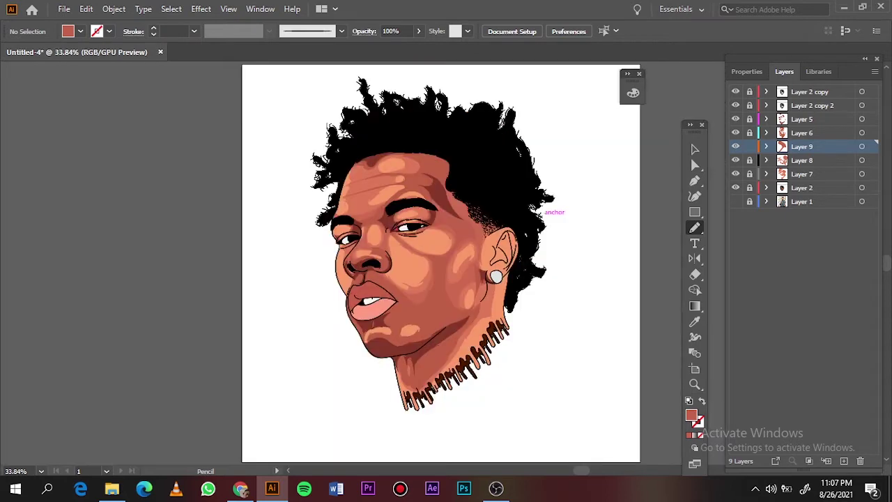
key("ctrl+z")
key("ctrl+z")
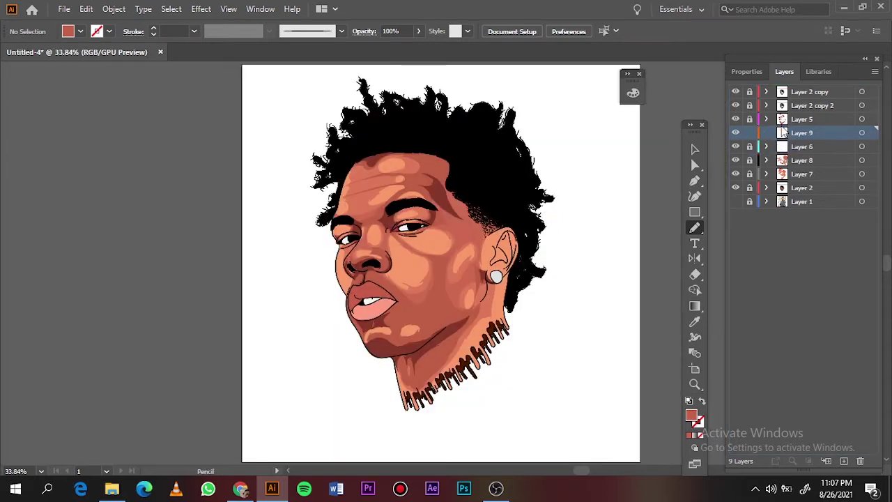
key("ctrl+1")
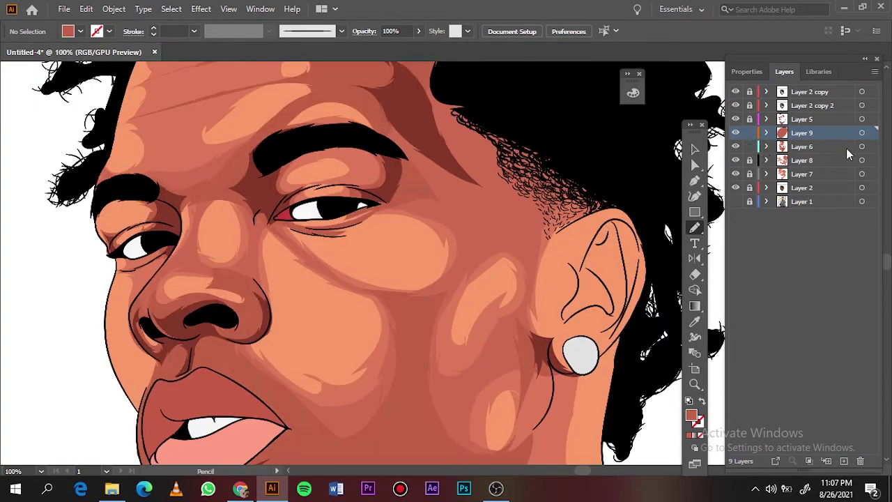
left_click(836, 146)
left_click_drag(390, 301, 550, 227)
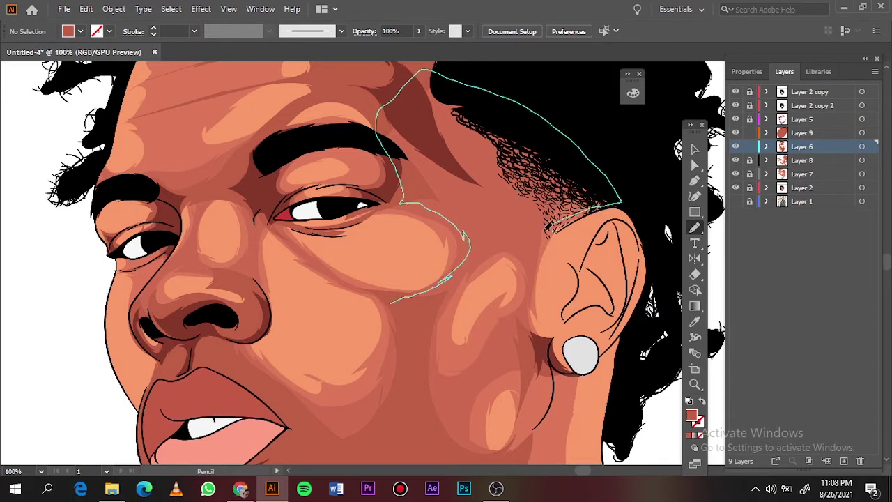
left_click_drag(530, 305, 531, 308)
key("ctrl+0")
key("ctrl+z")
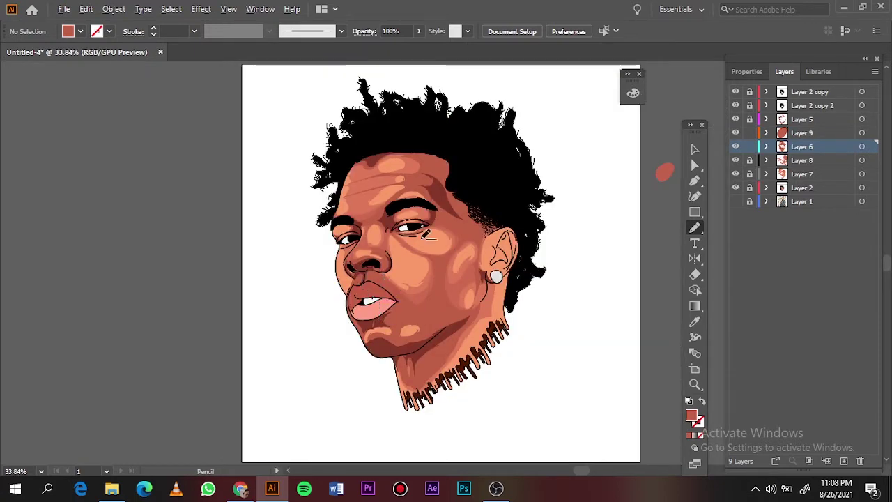
scroll(297, 174, "up", 5)
key("ctrl+0")
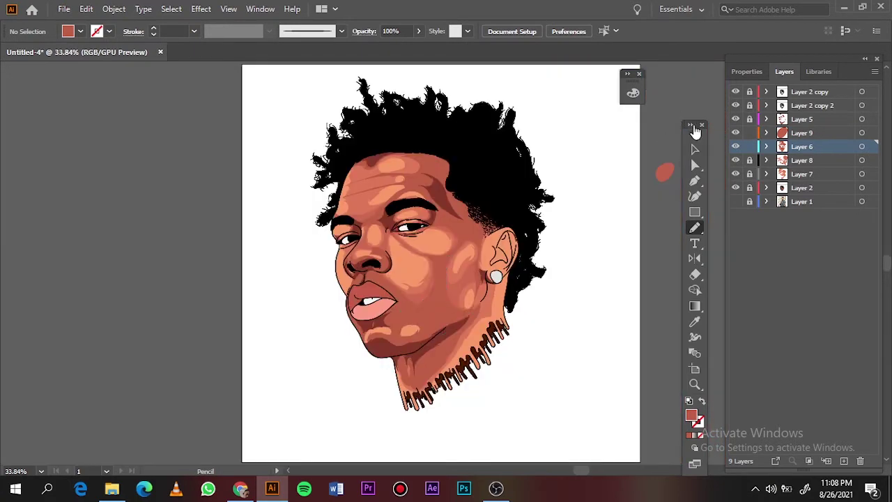
- Select Layer 9 and darken the sampled fill to 843829 in the Color Picker
key("i")
scroll(471, 225, "up", 4)
left_click(801, 132)
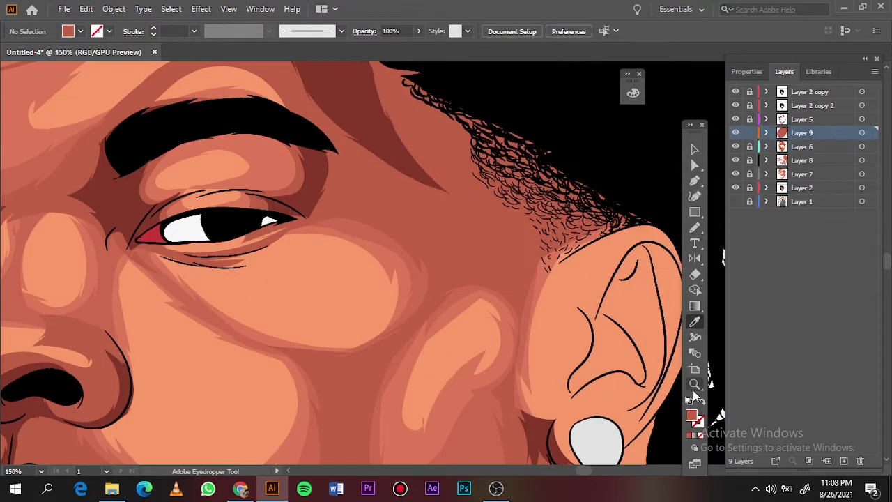
double_click(691, 415)
key("Return")
key("n")
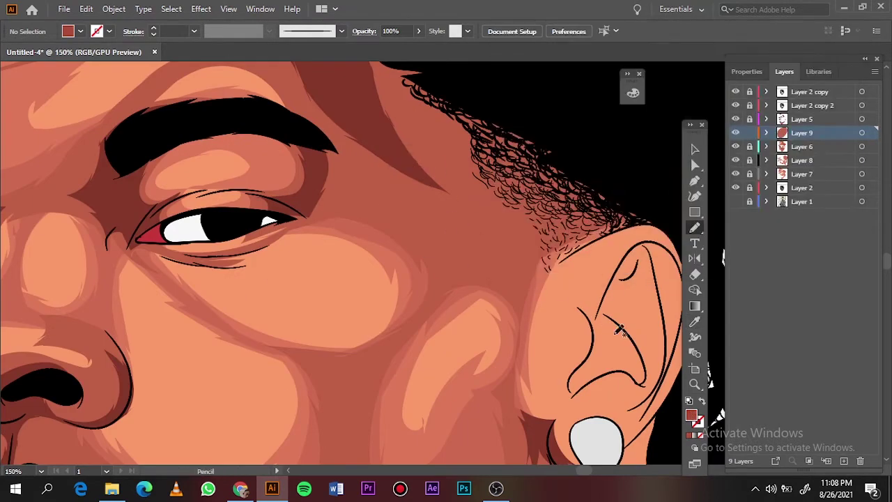
double_click(691, 415)
key("Return")
left_click(695, 321)
- Darken the fill to a deep 843829 red-brown for the skin shadows
double_click(691, 415)
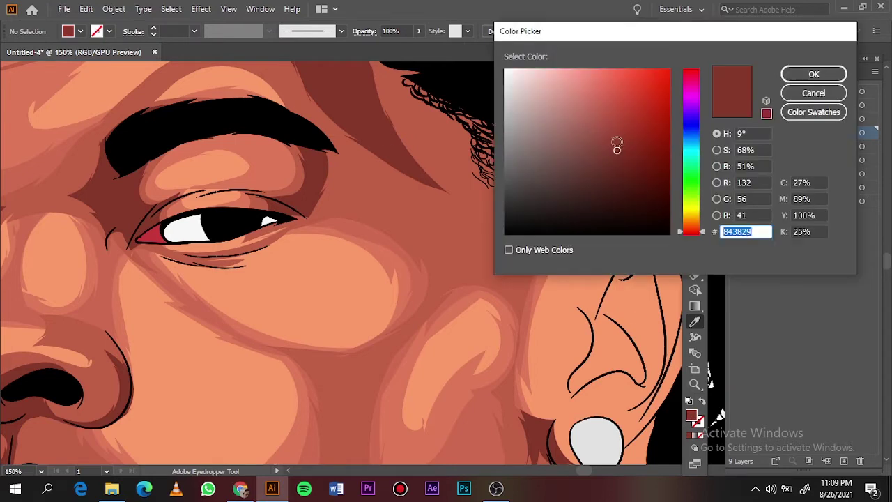
key("Return")
key("n")
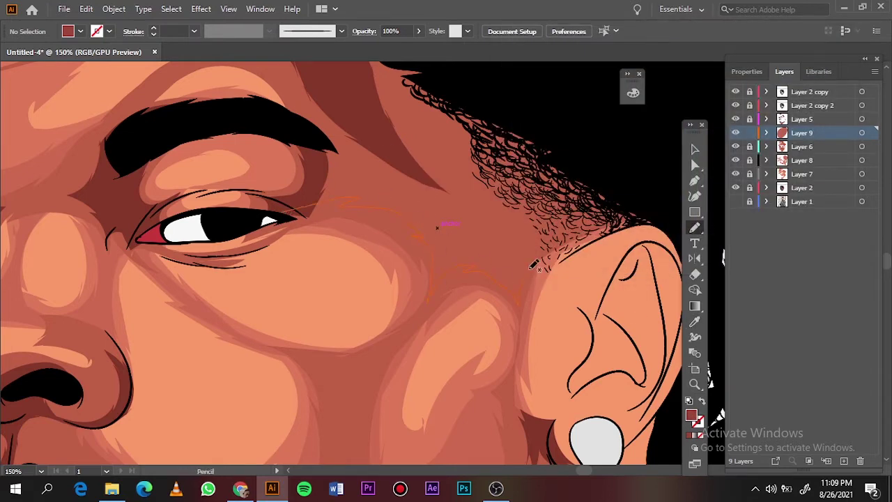
key("ctrl+0")
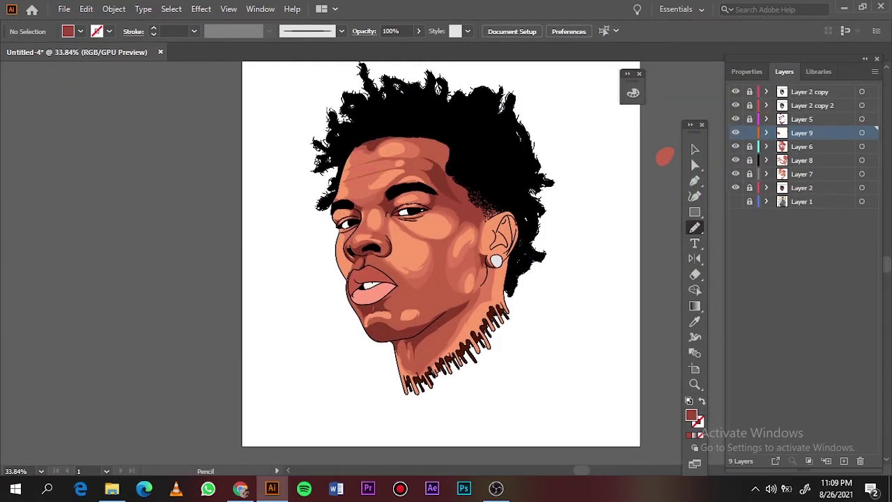
scroll(467, 250, "up", 5)
key("ctrl+0")
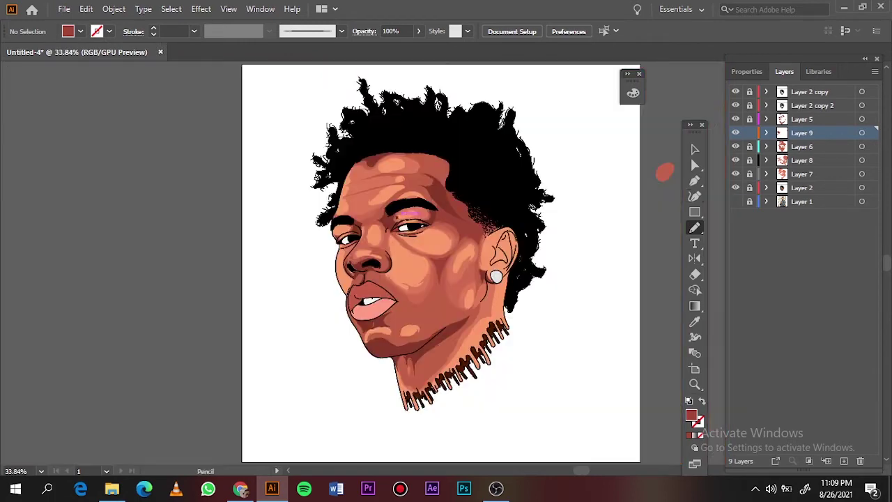
- Select, then deselect, a shape near the hair
left_click(695, 149)
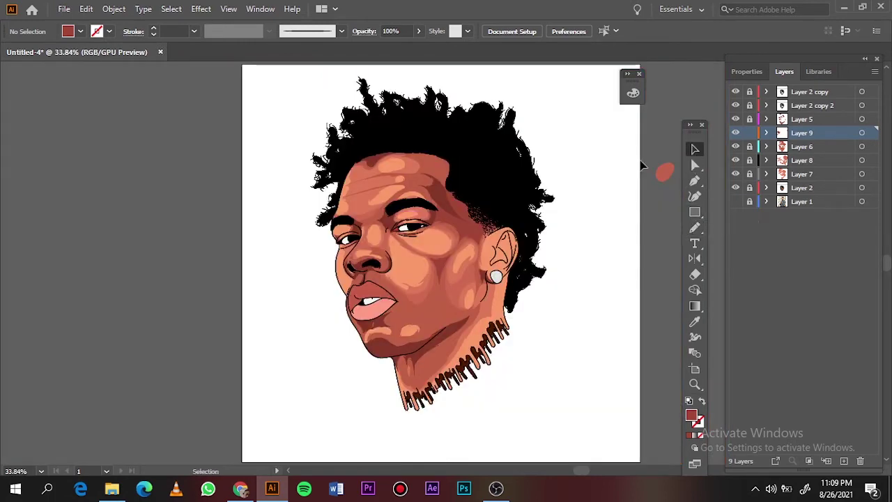
left_click(488, 209)
left_click(593, 230)
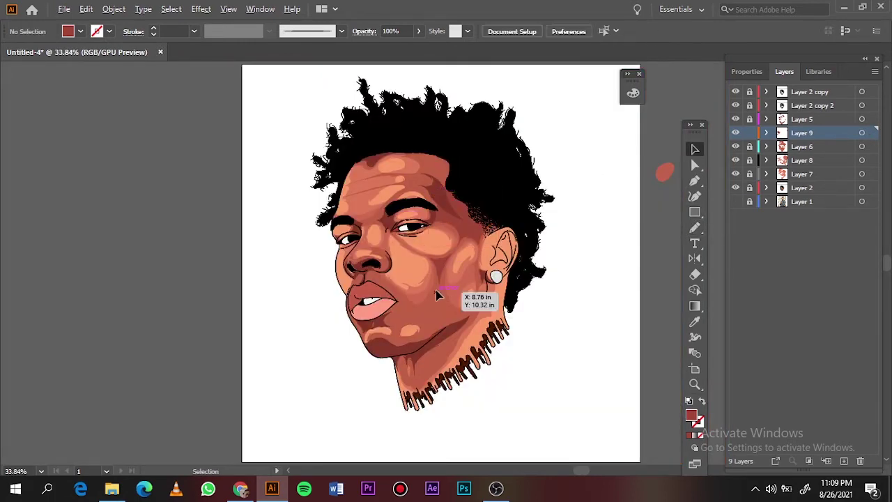
scroll(436, 290, "up", 5)
- Pencil-draw dark shadow shapes across the chin and down the cheek
key("n")
left_click_drag(401, 322, 326, 337)
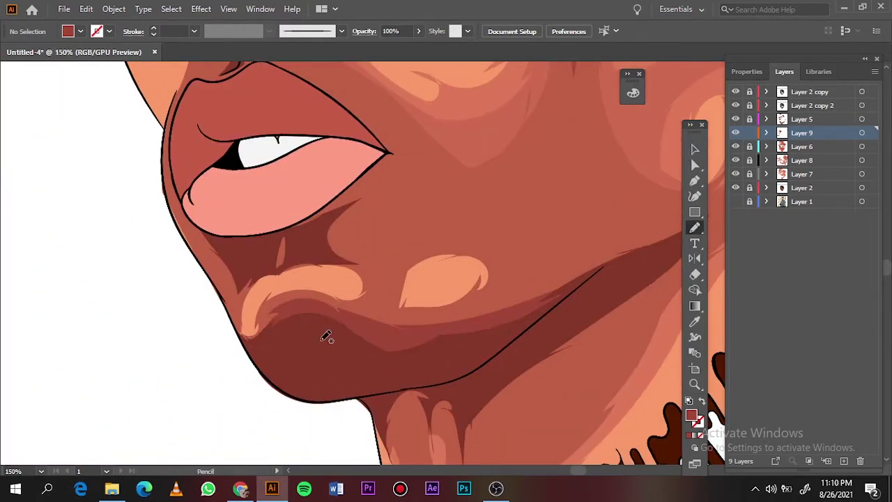
left_click_drag(218, 270, 216, 264)
scroll(218, 270, "down", 5)
scroll(383, 296, "up", 5)
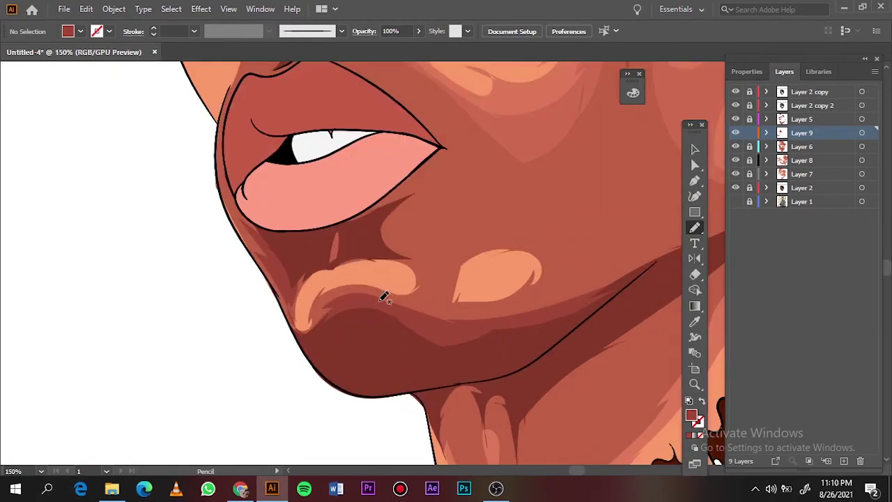
scroll(348, 358, "up", 3)
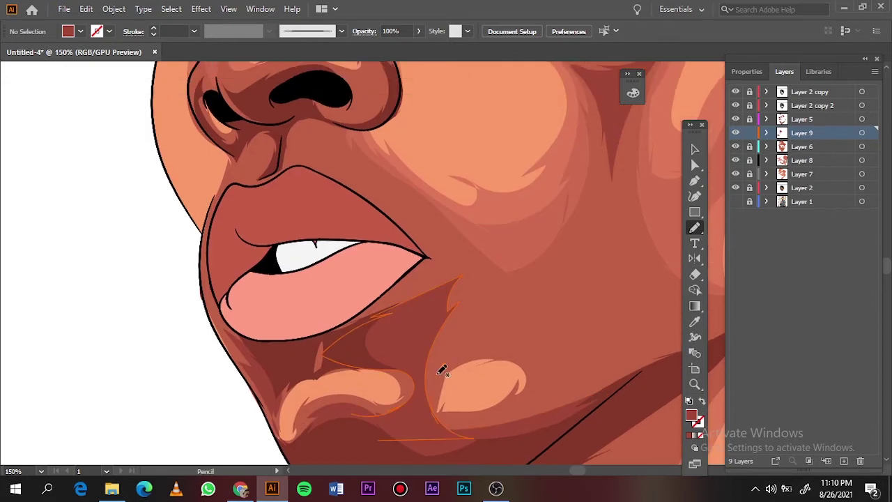
left_click_drag(460, 277, 380, 439)
- Draw shadow shapes beside the nose and toward the upper lip
key("ctrl+0")
scroll(349, 286, "up", 4)
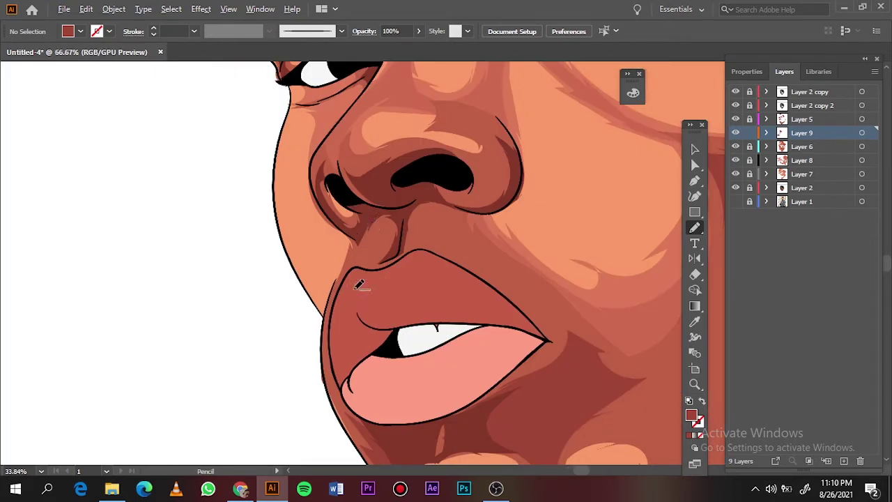
mouse_move(403, 222)
left_mouse_down()
mouse_move(374, 234)
mouse_move(355, 227)
left_mouse_up()
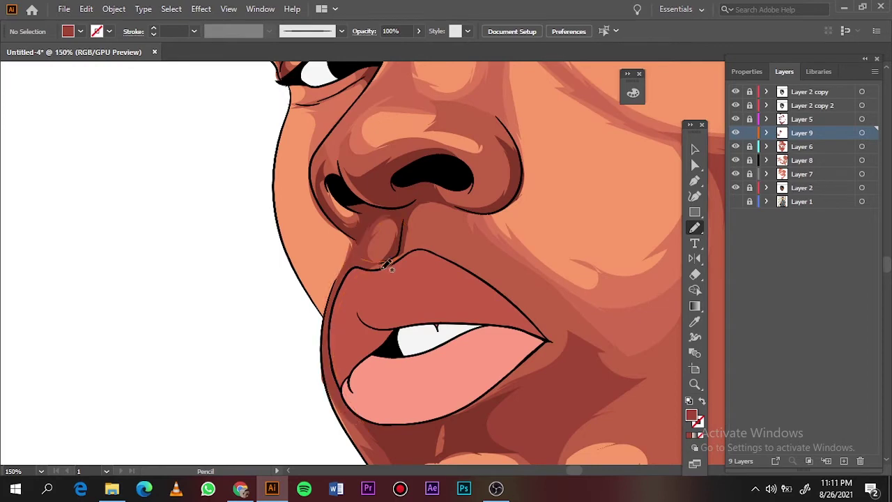
key("ctrl+0")
scroll(444, 302, "up", 4)
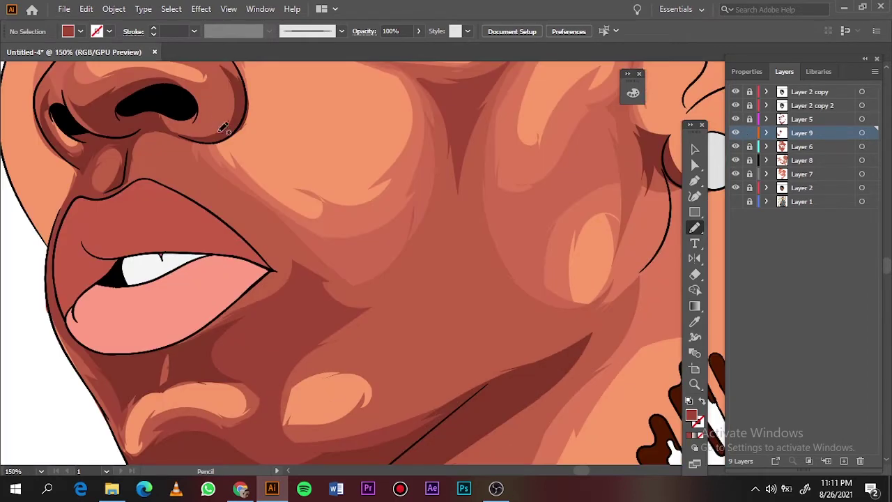
left_click_drag(139, 128, 139, 130)
- Zoom between the face and the whole artboard to review the jaw shading
key("ctrl+0")
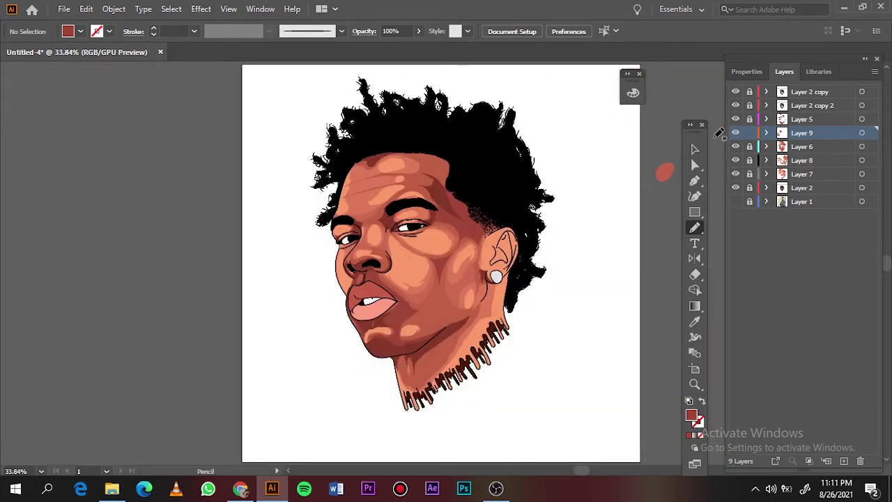
scroll(436, 337, "up", 2)
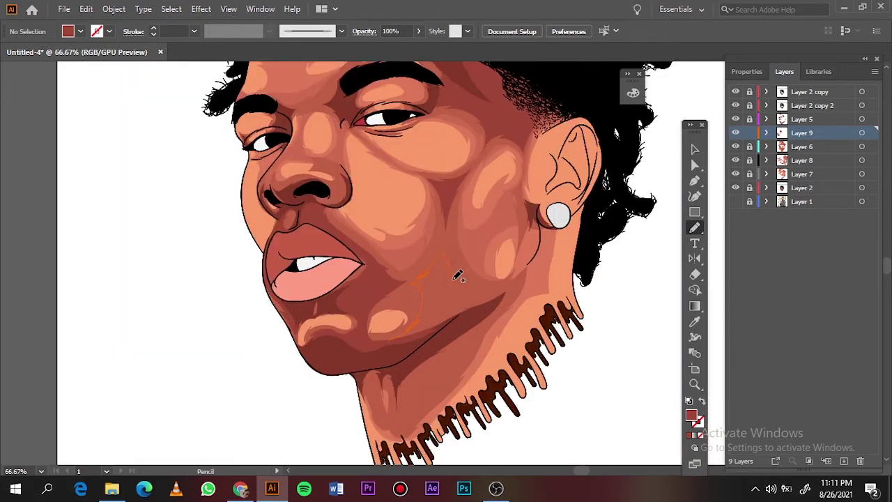
key("ctrl+0")
scroll(393, 223, "up", 4)
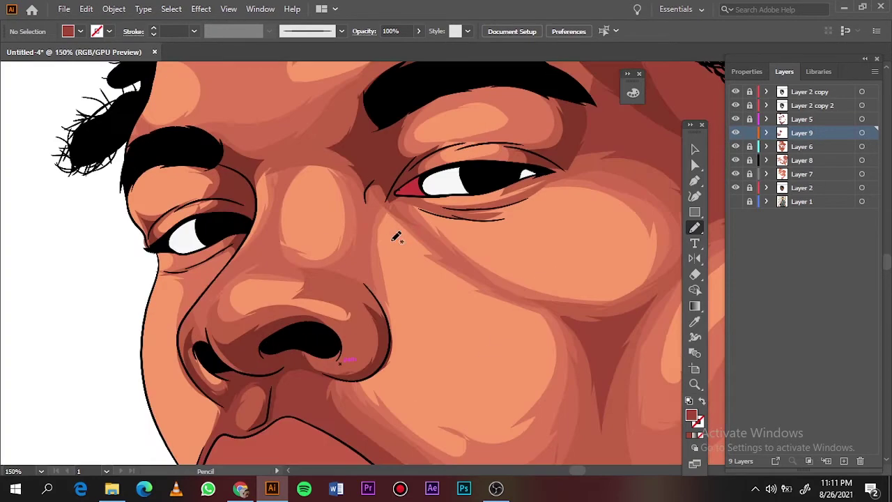
key("ctrl+0")
scroll(437, 193, "up", 3)
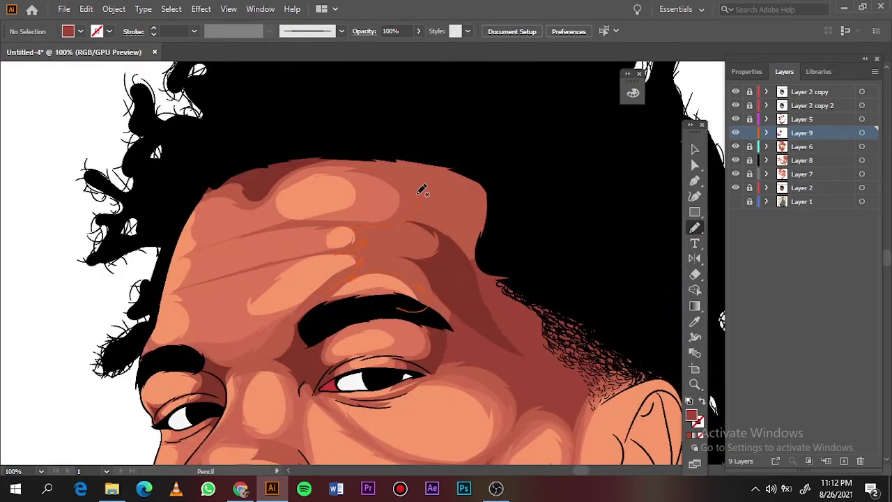
key("ctrl+0")
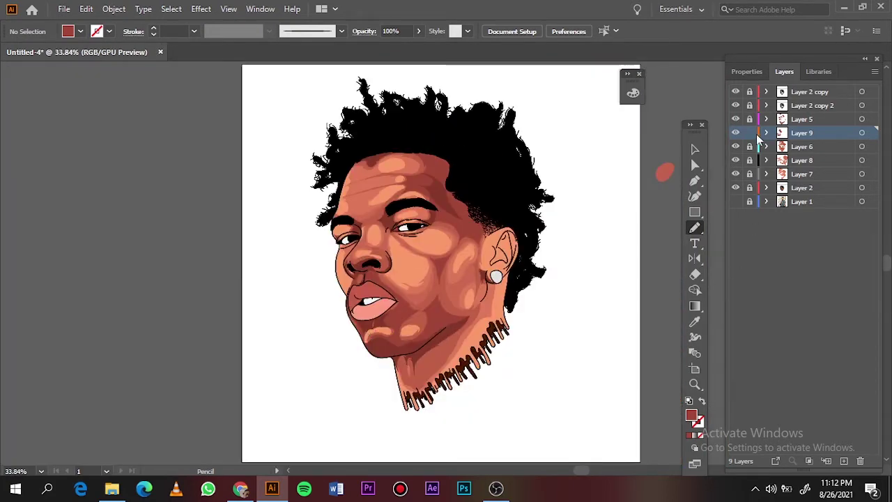
- Add a trial layer and pick a dark red shading fill
left_click(844, 461)
key("ctrl+1")
key("i")
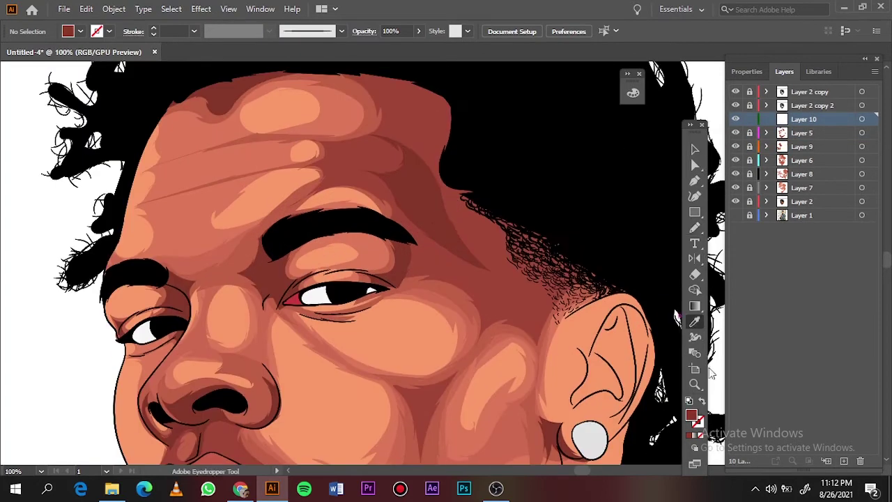
double_click(691, 415)
left_click(813, 73)
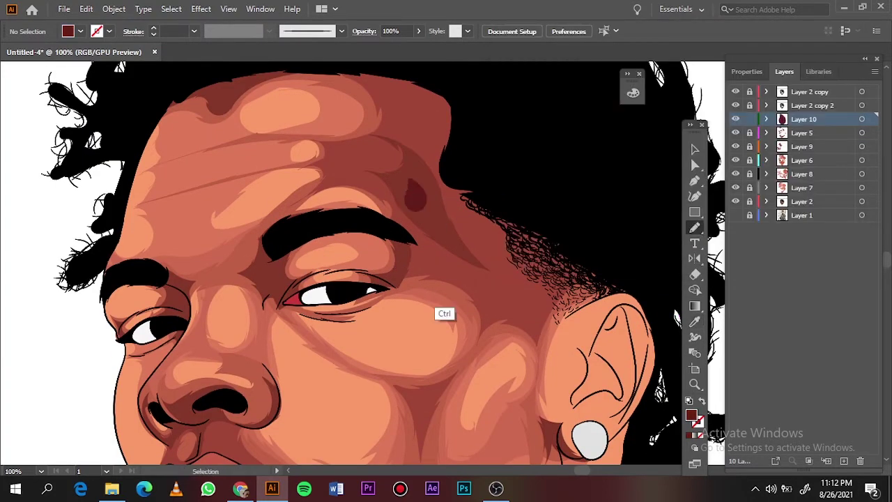
key("n")
key("ctrl+0")
- Undo the trial layer, activate Layer 5 and set an even darker 752F23 fill
key("v")
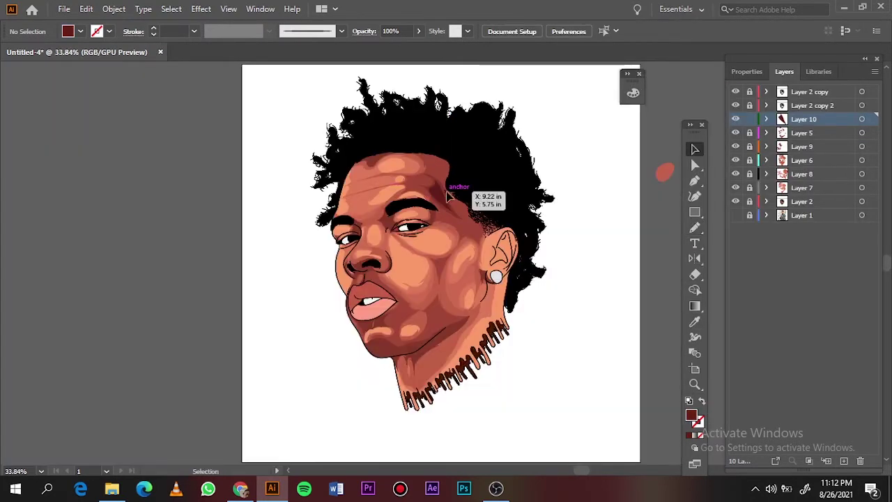
key("ctrl+z")
key("ctrl+z")
left_click(862, 133)
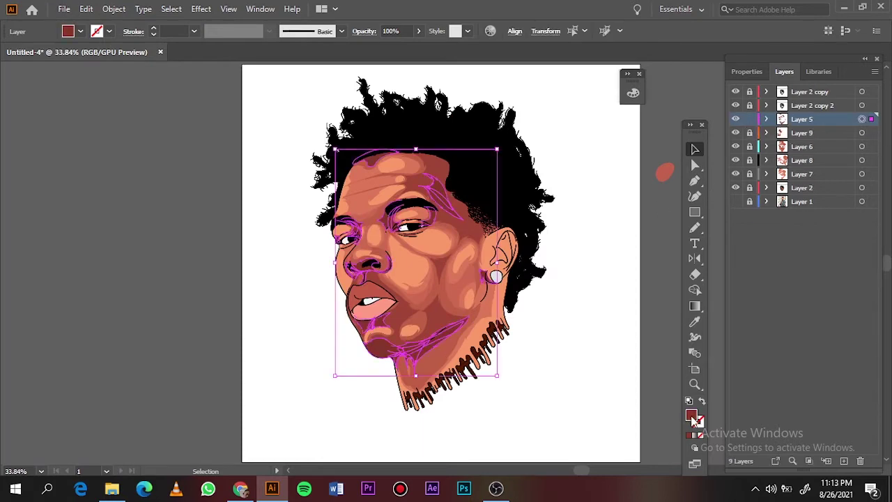
double_click(692, 416)
left_click(812, 74)
left_click(622, 181)
left_click(862, 118)
double_click(691, 415)
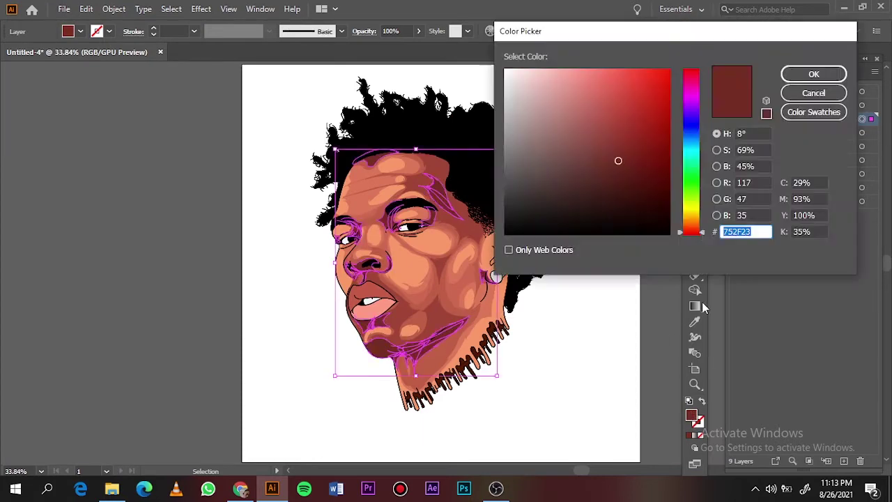
left_click(812, 74)
left_click(605, 221)
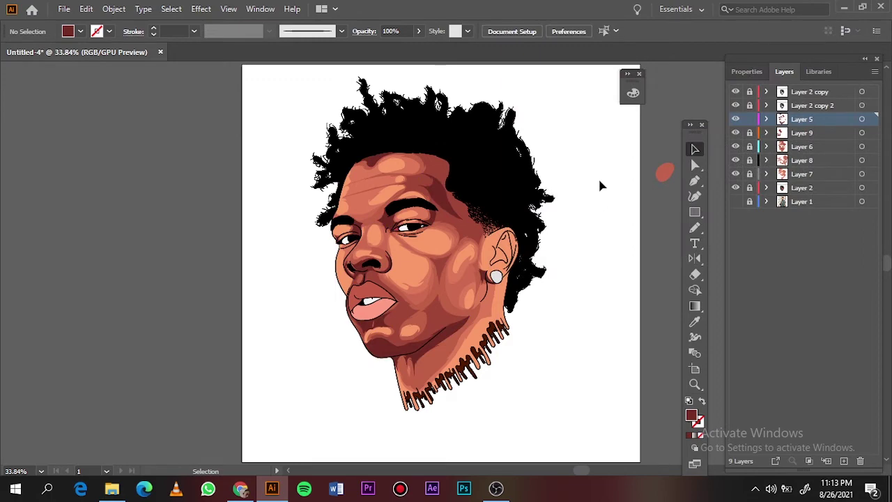
- Toggle Layer 7 visibility and start a forehead shading shape on Layer 8
left_click(736, 175)
left_click(836, 160)
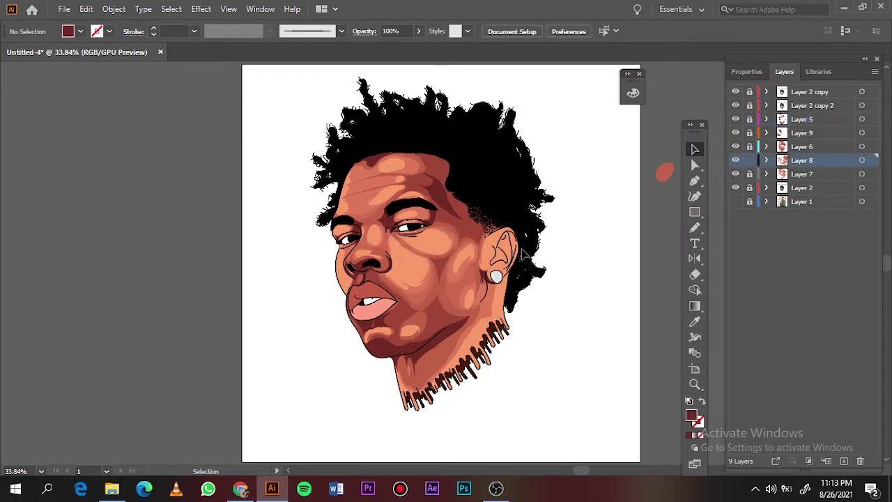
key("n")
scroll(365, 201, "up", 3, "alt")
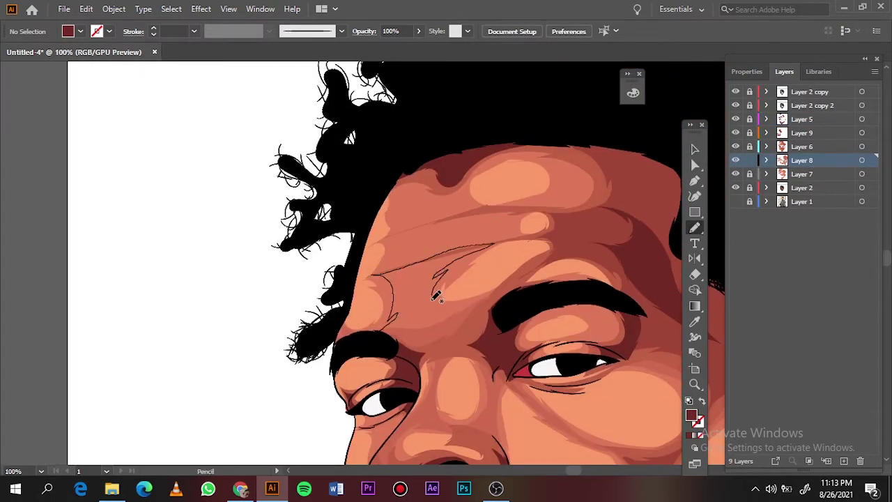
left_click_drag(376, 271, 393, 241)
- Sample a lighter face tone and draw more forehead shapes along the hairline
key("i")
left_click(694, 148)
key("ctrl+shift+a")
key("n")
left_click_drag(497, 237, 396, 236)
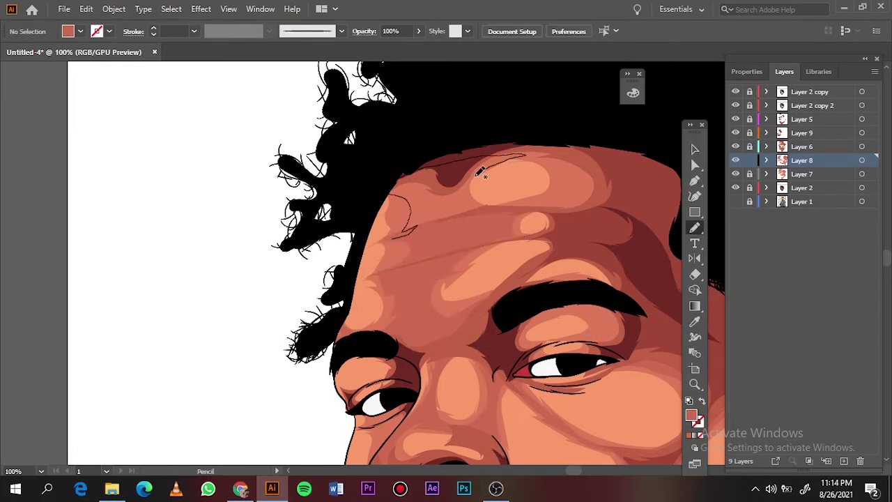
left_click_drag(479, 173, 529, 157)
key("ctrl+0")
- Create Layer 10 and set the fill to a skin colour sampled from the face
left_click(843, 460)
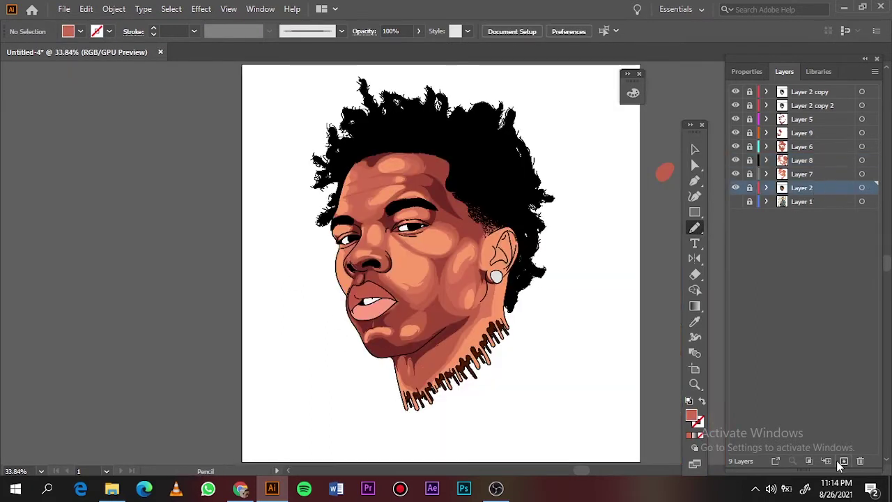
key("ctrl+1")
key("i")
left_click(408, 255)
double_click(691, 415)
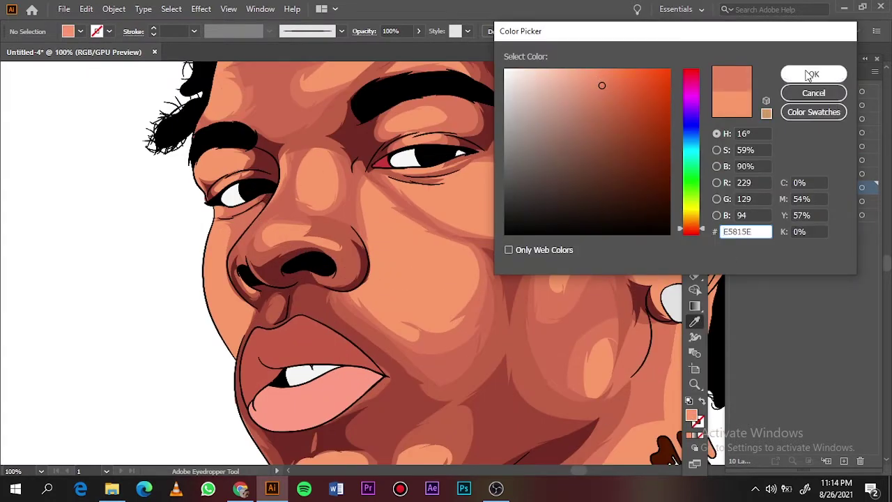
left_click(813, 74)
key("n")
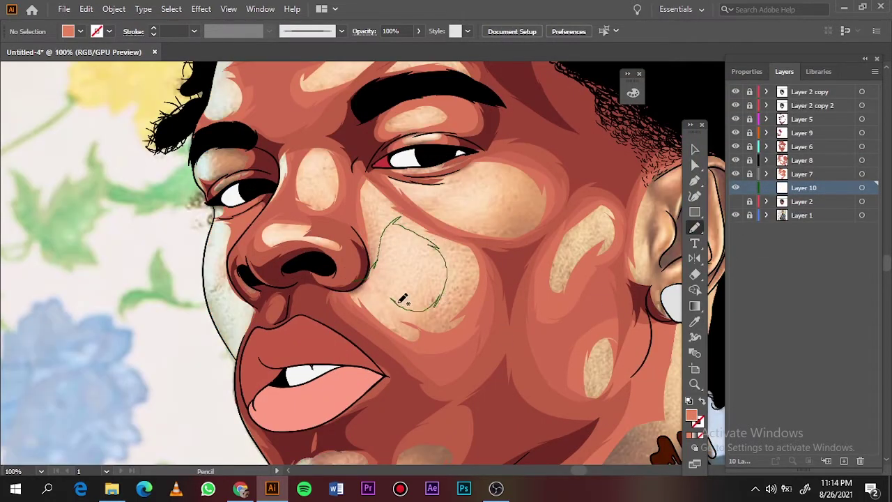
key("ctrl+0")
- Compare against the reference photo and draw skin-tone shapes over the cheek highlights
left_click(735, 215)
left_click(735, 215)
left_click(735, 201)
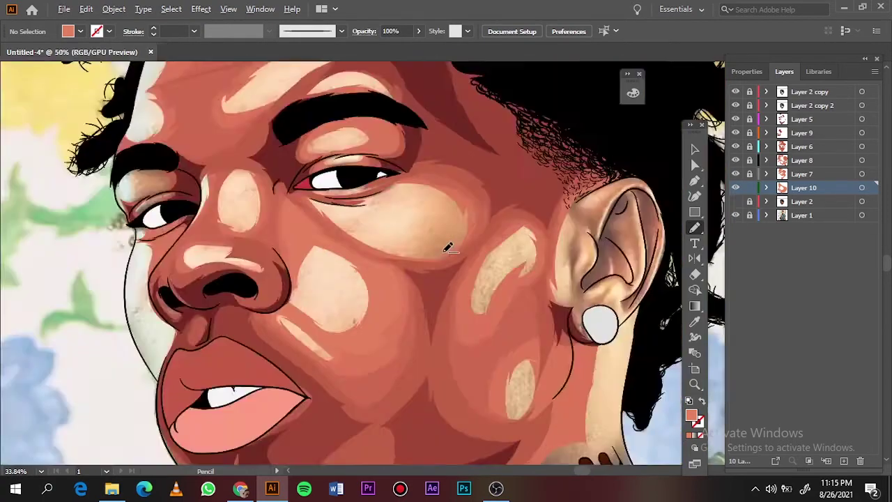
scroll(446, 243, "up", 5)
left_click_drag(407, 122, 328, 122)
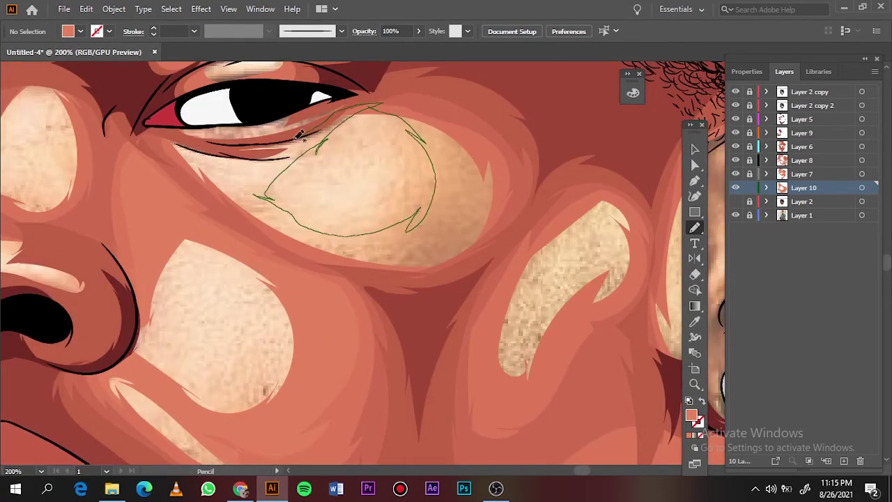
mouse_move(306, 232)
left_mouse_down()
mouse_move(408, 133)
mouse_move(432, 170)
left_mouse_up()
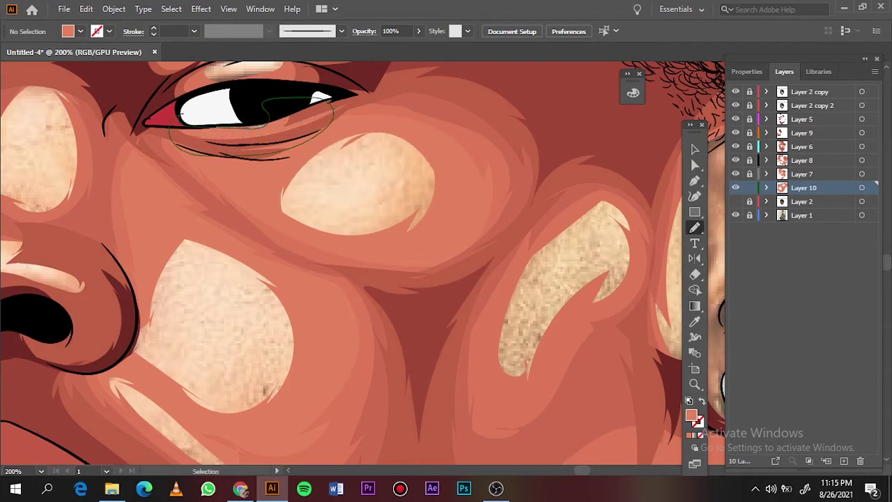
scroll(408, 264, "right", 3)
mouse_move(418, 251)
left_mouse_down()
mouse_move(521, 217)
mouse_move(454, 214)
left_mouse_up()
- Finish the cheek shading shape and add a shape under the lower lip
key("ctrl+0")
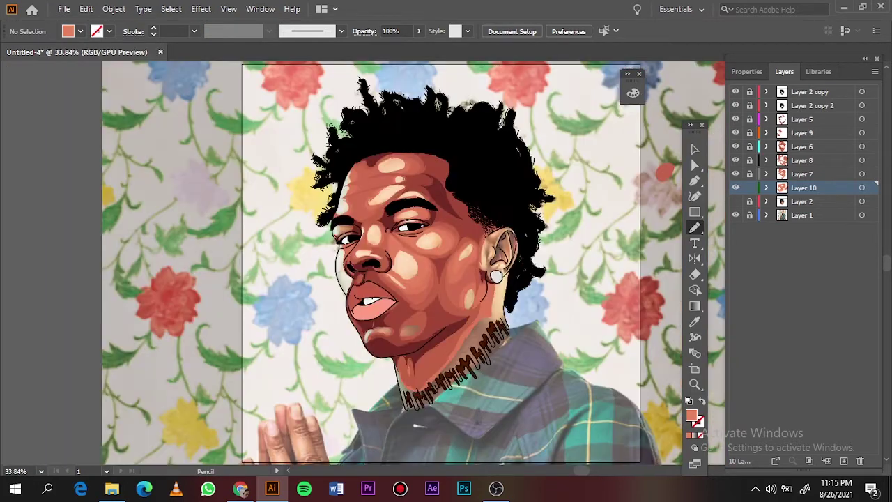
left_click(735, 216)
left_click(735, 215)
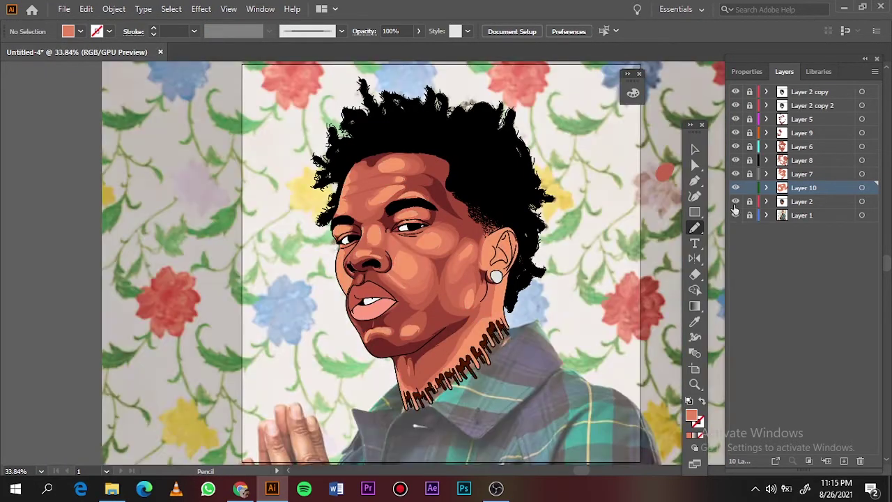
scroll(486, 315, "up", 4, "alt")
left_click_drag(422, 244, 404, 307)
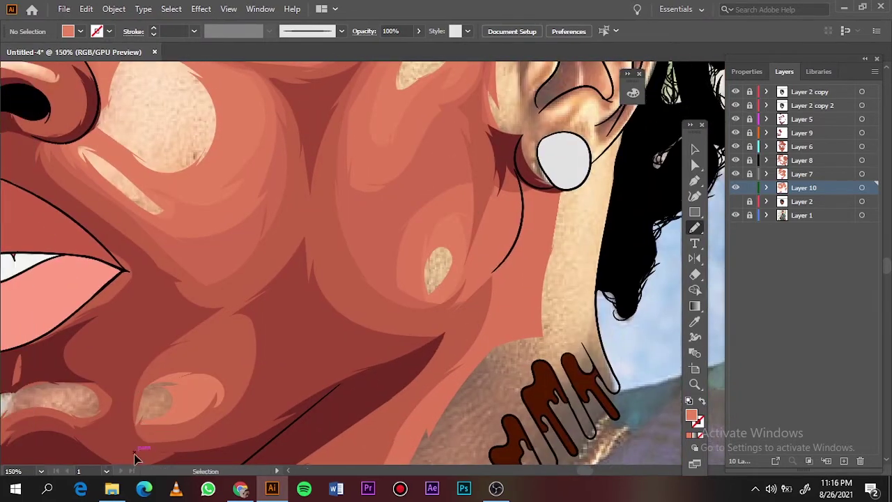
scroll(209, 390, "left", 5)
left_click_drag(209, 382, 209, 415)
left_click_drag(184, 362, 202, 380)
- Close the cheek shape beside the nose and cover the nose highlight with skin tone
scroll(411, 271, "up", 3)
scroll(411, 272, "left", 5)
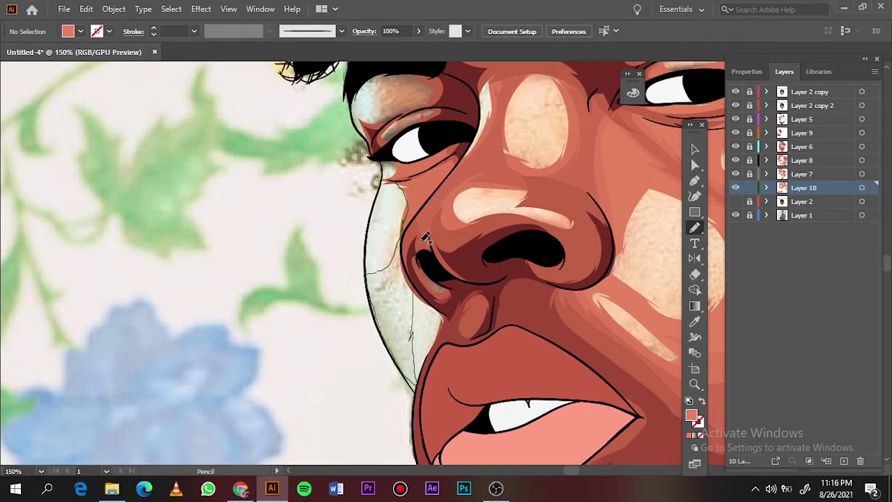
left_click_drag(423, 237, 419, 241)
left_click_drag(550, 199, 462, 199)
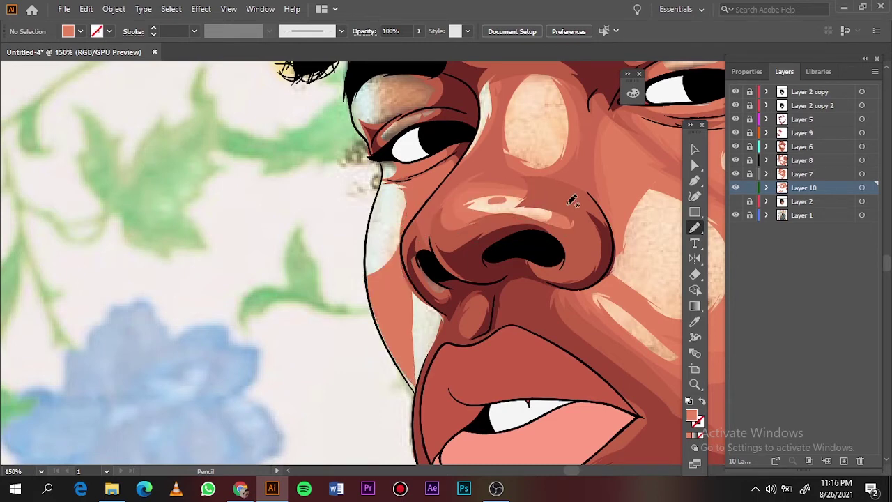
scroll(571, 200, "up", 3)
scroll(563, 195, "up", 5)
left_click_drag(249, 179, 269, 239)
- Outline highlight shapes above the eyebrow, previewing with the reference photo hidden
key("ctrl+0")
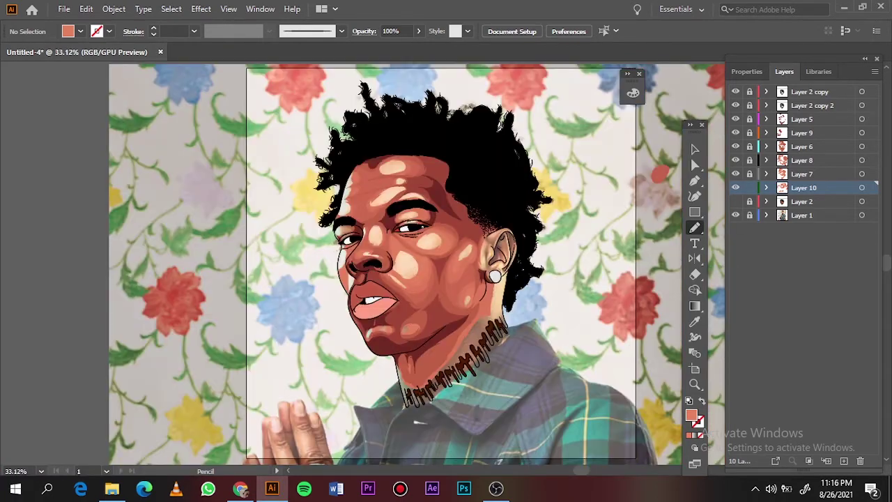
left_click(735, 201)
left_click(735, 215)
left_click(735, 202)
scroll(419, 223, "up", 5)
left_click_drag(299, 248, 289, 293)
mouse_move(465, 183)
left_mouse_down()
mouse_move(462, 217)
mouse_move(456, 183)
left_mouse_up()
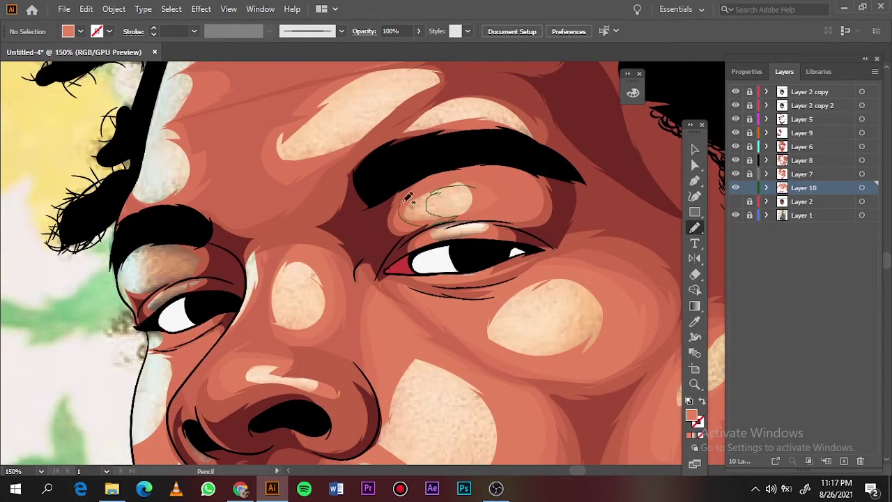
mouse_move(401, 87)
left_mouse_down()
mouse_move(429, 124)
mouse_move(348, 131)
left_mouse_up()
scroll(367, 165, "up", 5)
key("ctrl+0")
left_click(735, 215)
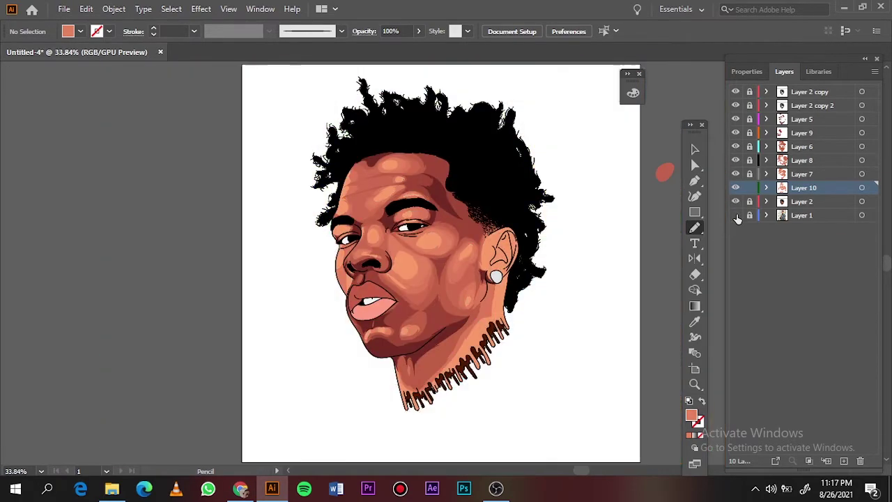
- Add a new layer and set the fill to a lightened skin colour sampled from the face
left_click(801, 201)
left_click(843, 460)
scroll(445, 209, "up", 4)
key("i")
left_click(430, 316)
double_click(691, 415)
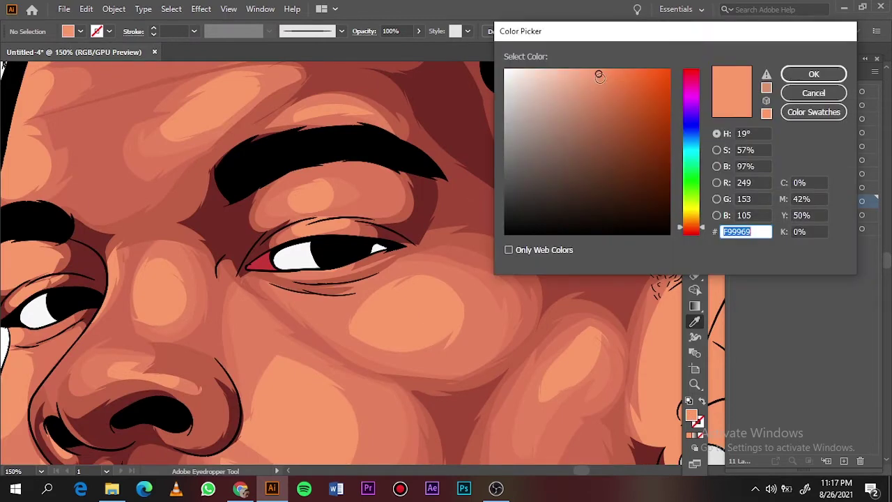
left_click(599, 76)
key("Return")
scroll(446, 257, "down", 5)
key("n")
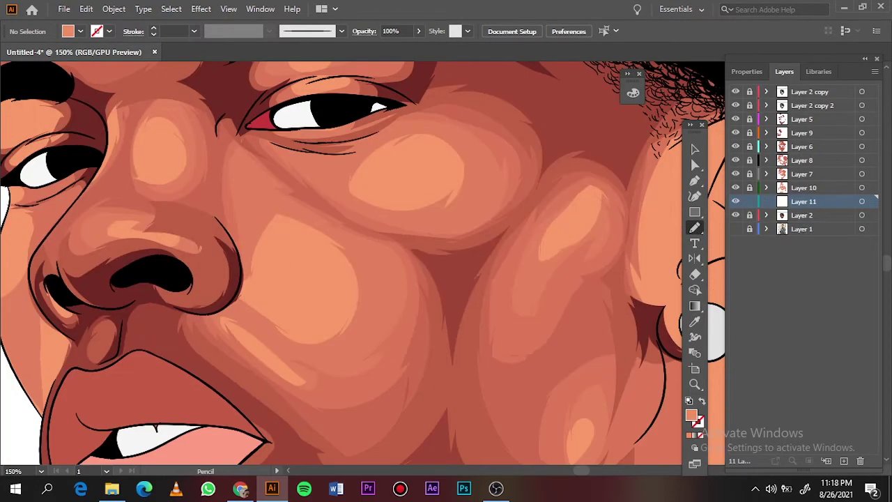
- With Layer 2 hidden, trace skin shapes over the cheek highlights beside the nose and upper cheek
left_click(735, 215)
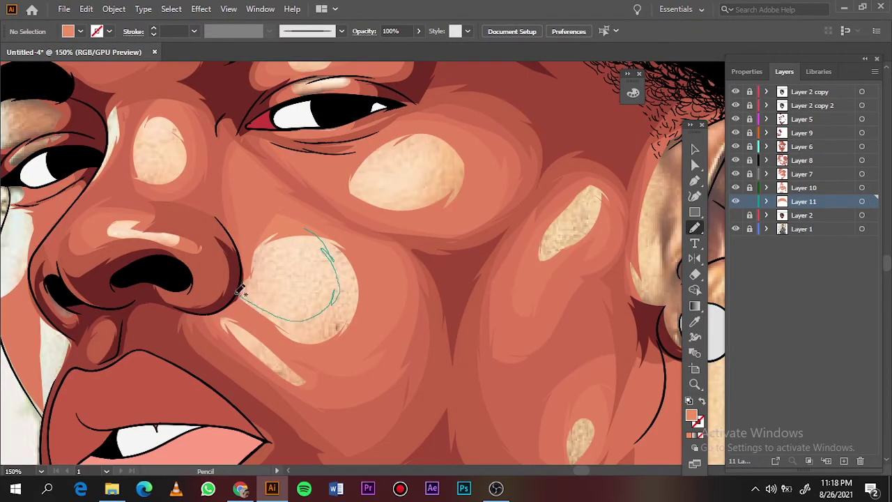
left_click_drag(241, 293, 241, 304)
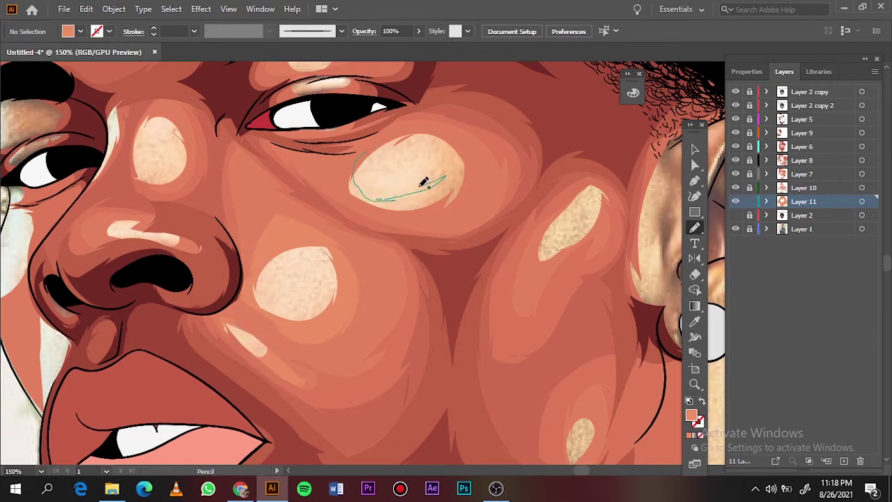
left_click_drag(423, 182, 358, 167)
key("ctrl+0")
left_click(735, 229)
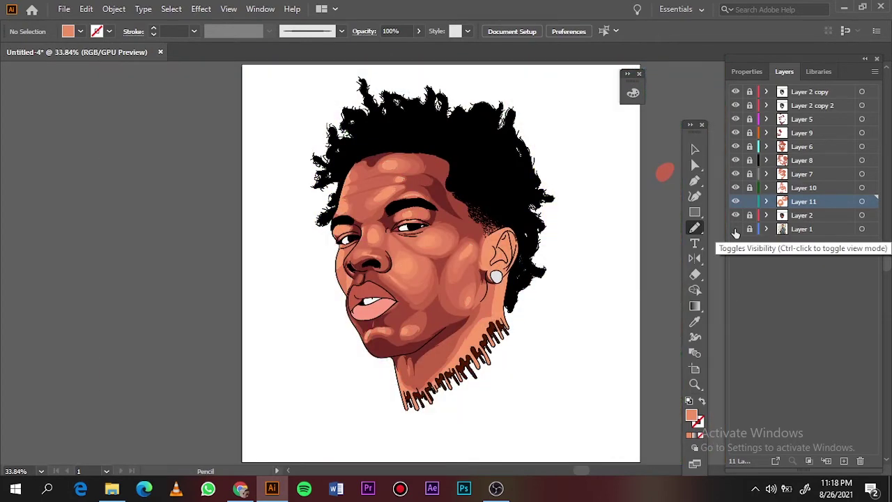
left_click(735, 229)
scroll(356, 290, "up", 4)
scroll(355, 291, "up", 4)
- Fill the remaining light gaps across the face and beside the eye with skin-tone shapes
mouse_move(320, 293)
left_mouse_down()
mouse_move(388, 249)
mouse_move(434, 104)
left_mouse_up()
scroll(346, 345, "up", 3)
scroll(315, 361, "up", 3)
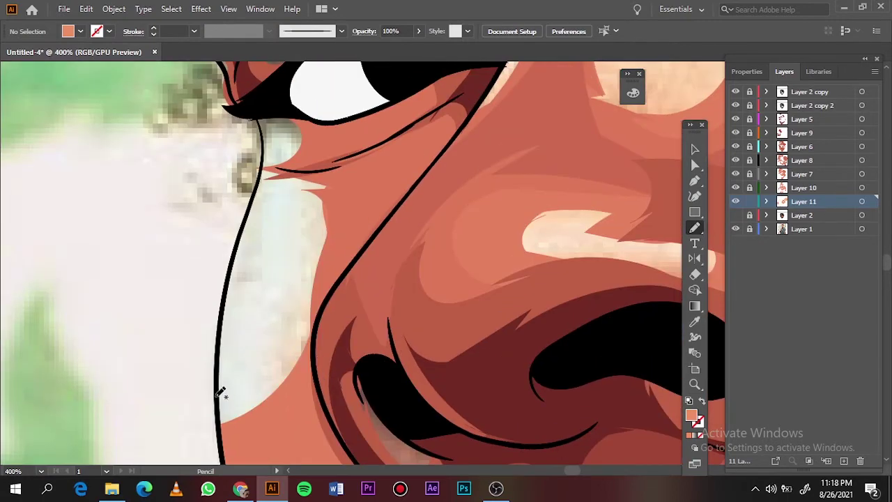
left_click_drag(219, 386, 265, 196)
left_click_drag(342, 331, 286, 160)
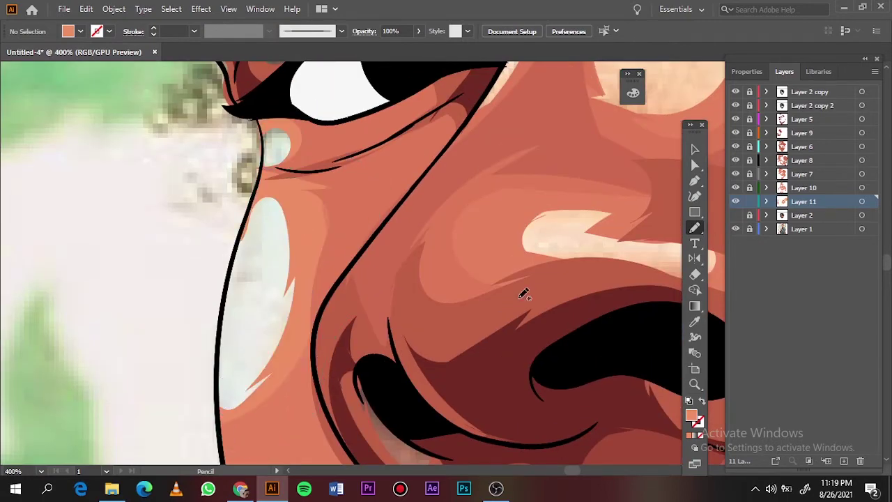
scroll(523, 292, "up", 3)
scroll(289, 220, "up", 1)
left_click_drag(390, 274, 321, 179)
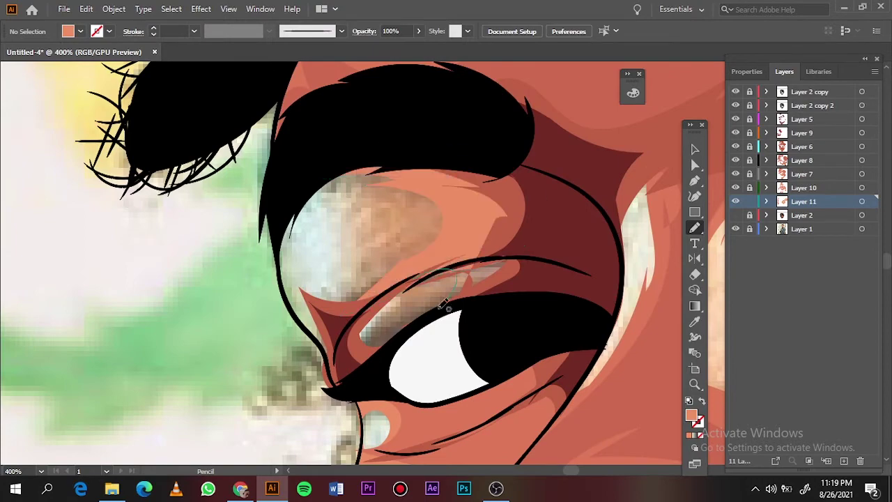
scroll(348, 244, "up", 3)
- Trace a skin-tone fill shape along the hair edge and check coverage against the photo
mouse_move(316, 291)
left_mouse_down()
mouse_move(385, 213)
mouse_move(494, 285)
left_mouse_up()
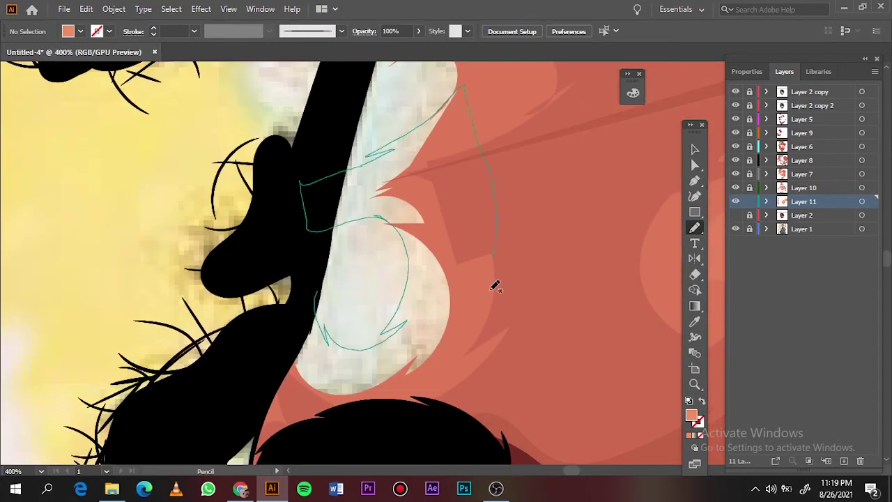
scroll(494, 285, "down", 3)
scroll(402, 153, "up", 1)
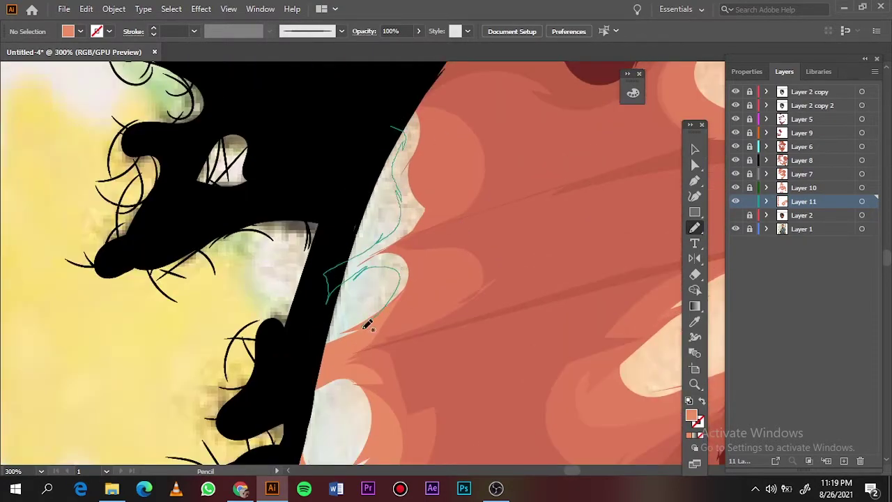
left_click_drag(367, 326, 362, 331)
key("ctrl+0")
left_click(735, 228)
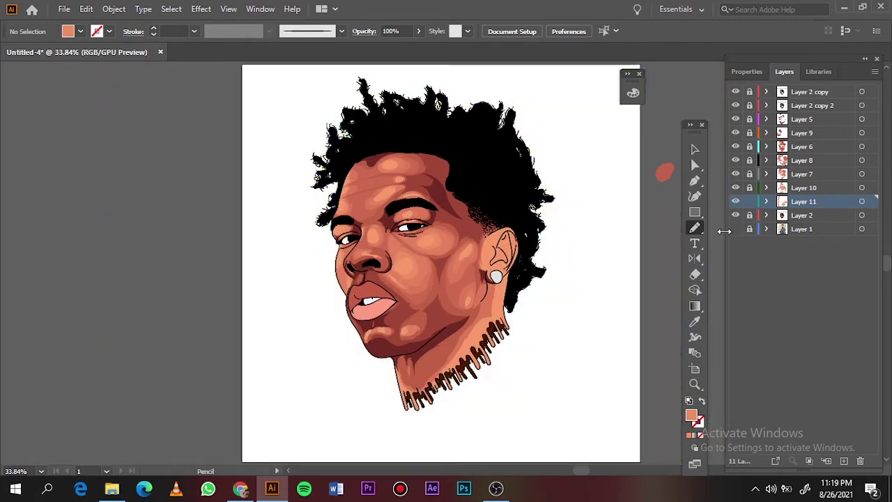
left_click(735, 228)
left_click(736, 214)
scroll(305, 361, "up", 5)
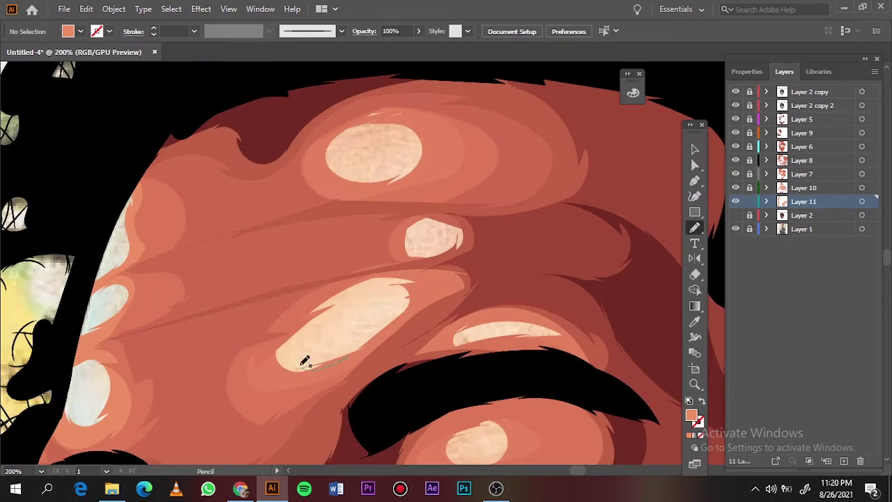
- Cover the cheek highlight and the neck area behind the drips, then make Layer 10 active
left_click_drag(254, 381, 255, 381)
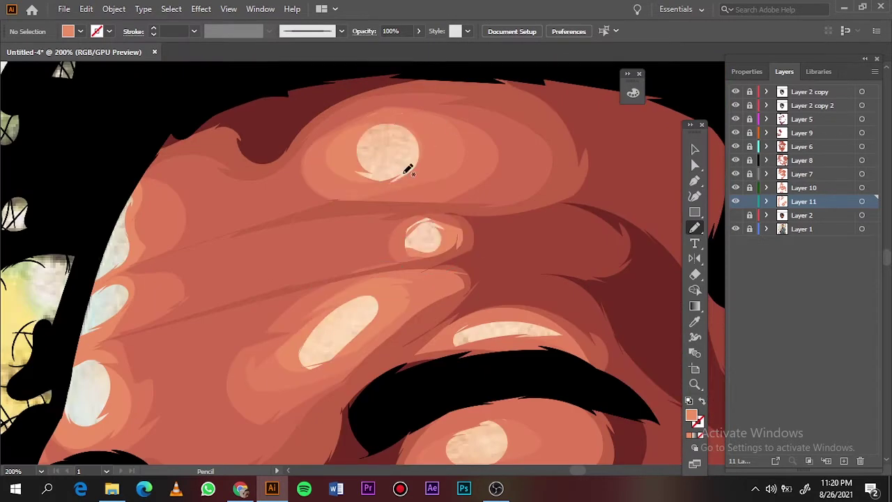
key("ctrl+0")
left_click(735, 228)
left_click(735, 228)
scroll(465, 312, "up", 2)
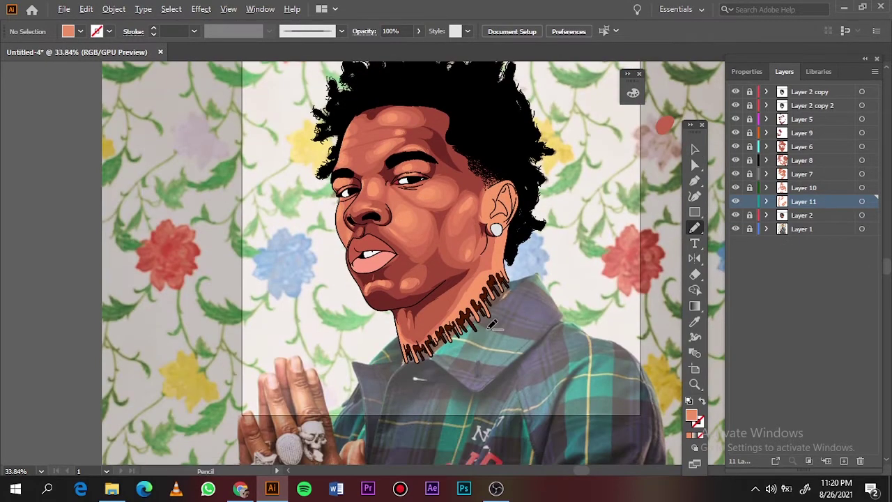
scroll(464, 311, "up", 3)
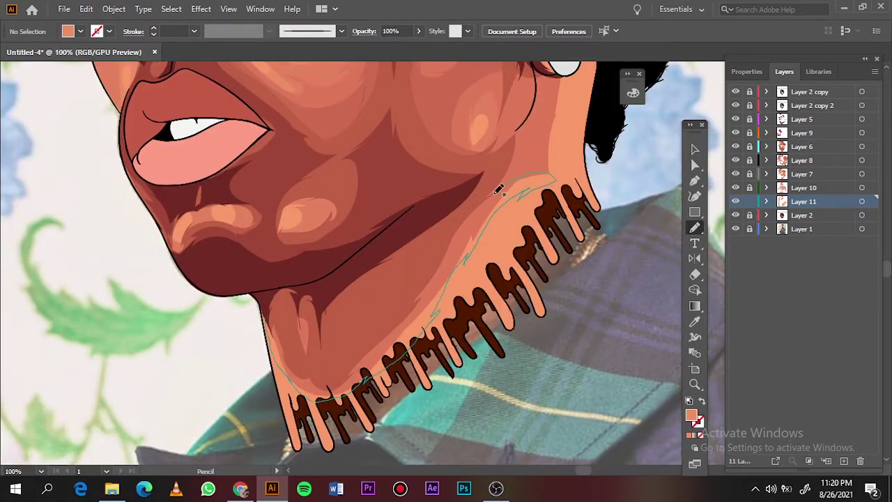
left_click_drag(498, 192, 493, 196)
left_click(804, 188)
- Trace highlight loops around the left and right cheek highlights on Layers 10 and 7
scroll(248, 324, "up", 2)
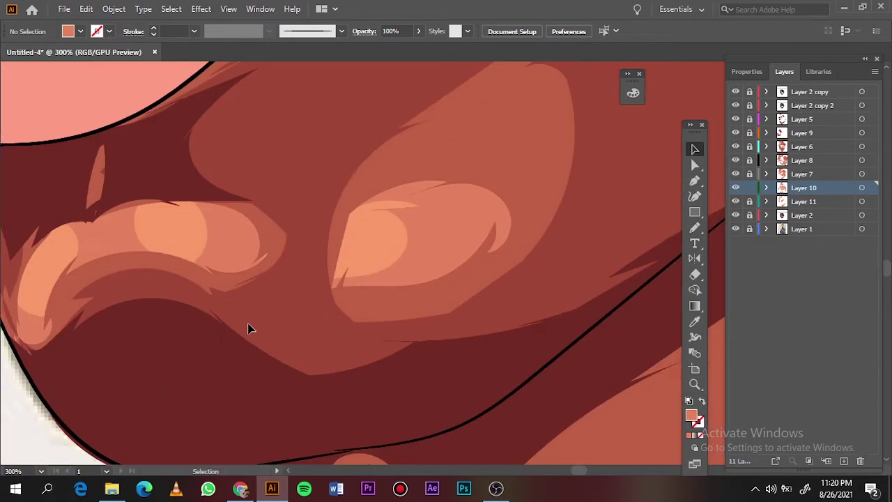
scroll(249, 324, "up", 1)
left_click_drag(241, 168, 137, 220)
left_click(801, 173)
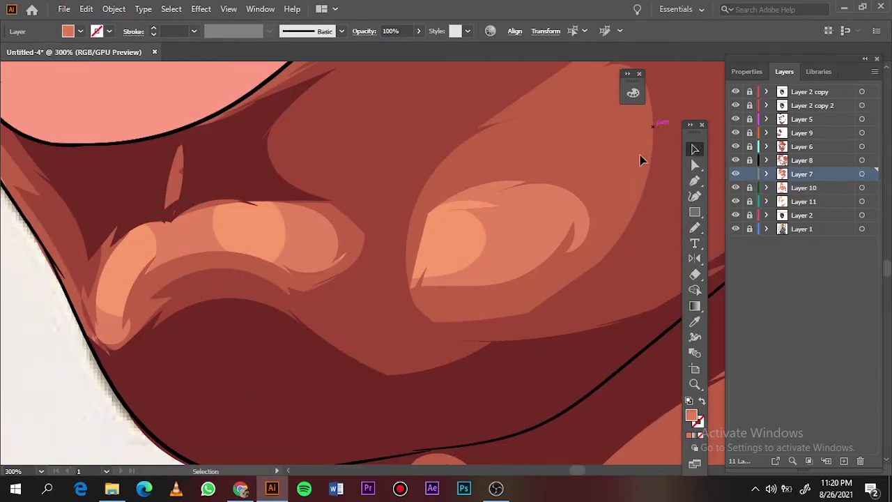
left_click_drag(451, 182, 468, 303)
key("ctrl+0")
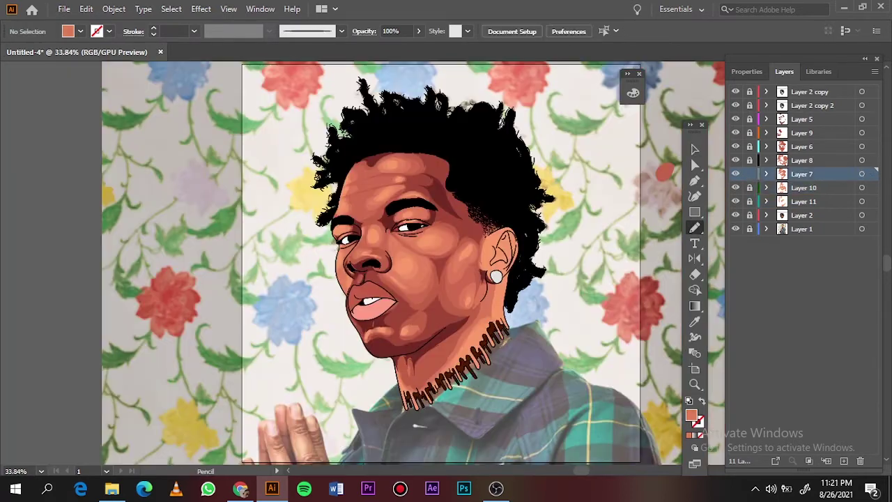
scroll(398, 215, "up", 2)
scroll(412, 193, "up", 2)
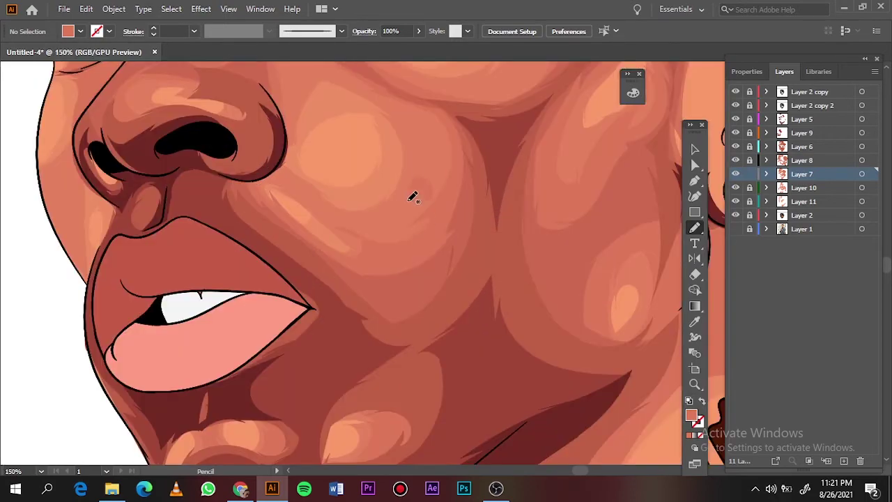
scroll(440, 179, "down", 2)
scroll(439, 178, "up", 2)
scroll(404, 154, "down", 3)
scroll(463, 340, "up", 3)
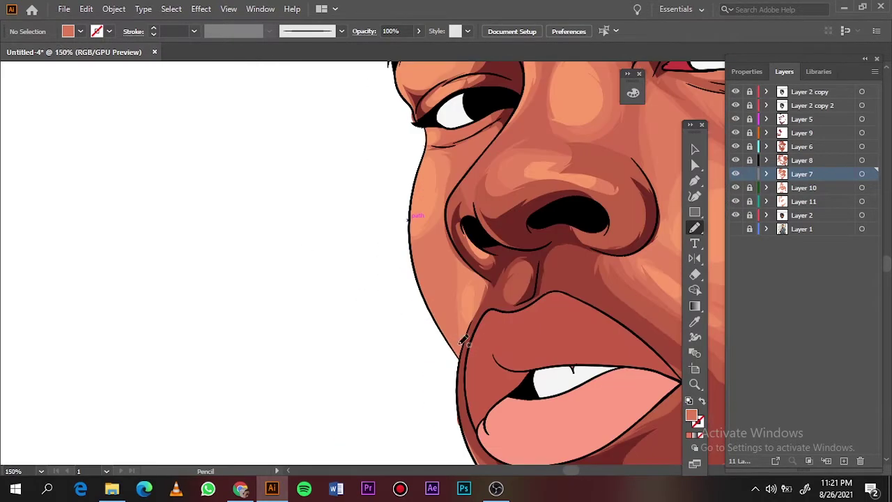
key("ctrl+0")
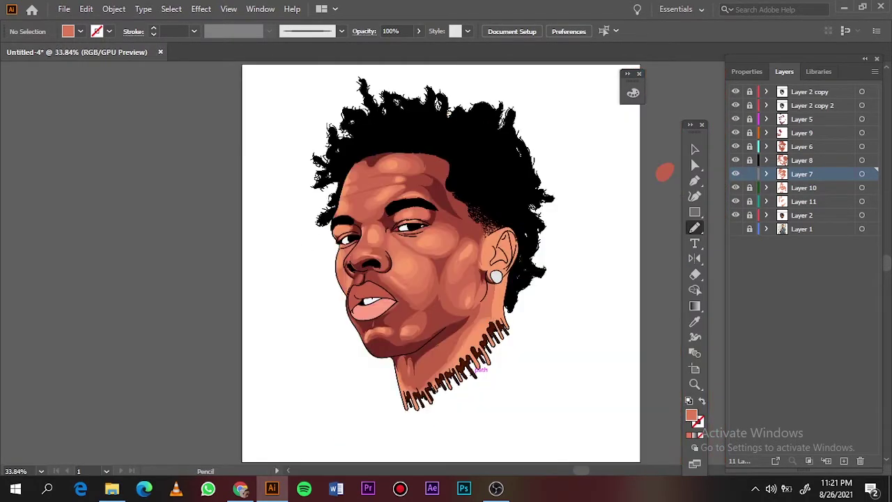
- On Layer 5, draw the dark triangular shadow in the cheek crease with the Pencil
left_click(735, 119)
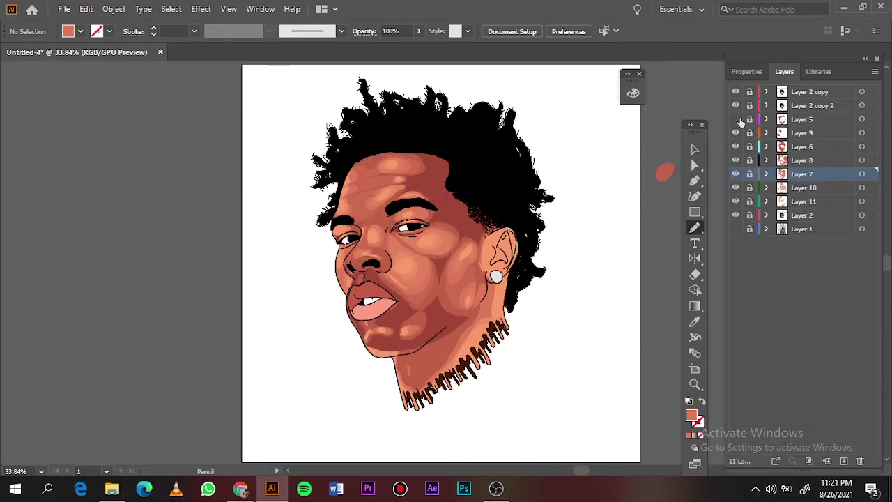
left_click(862, 119)
left_click(735, 92)
key("ctrl+shift+a")
scroll(446, 348, "up", 3)
scroll(385, 348, "up", 2)
key("b")
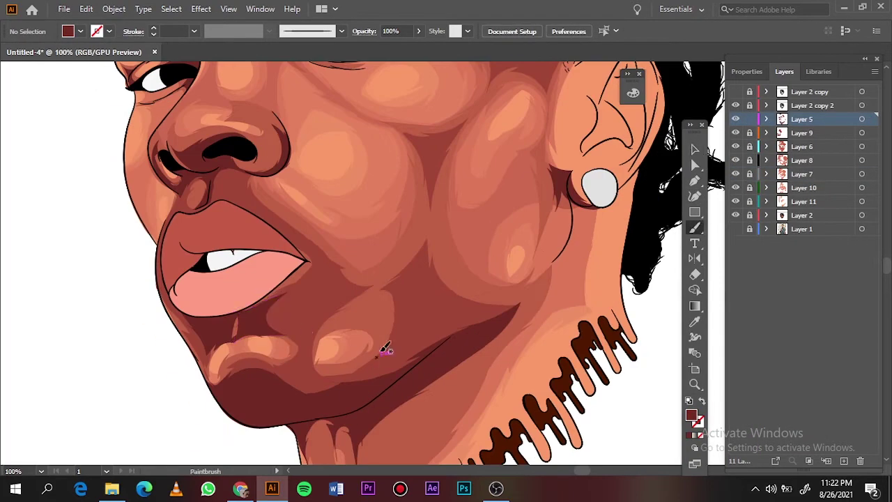
key("n")
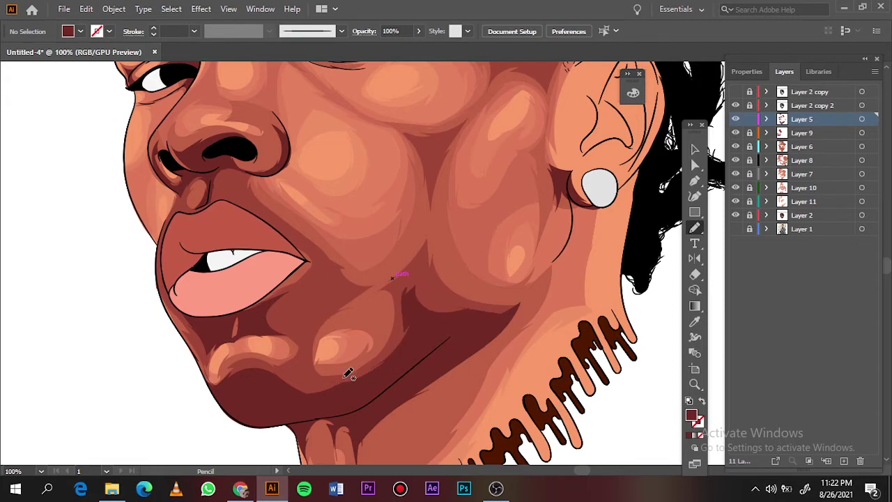
scroll(411, 286, "down", 3)
scroll(400, 286, "up", 3)
scroll(405, 283, "up", 4)
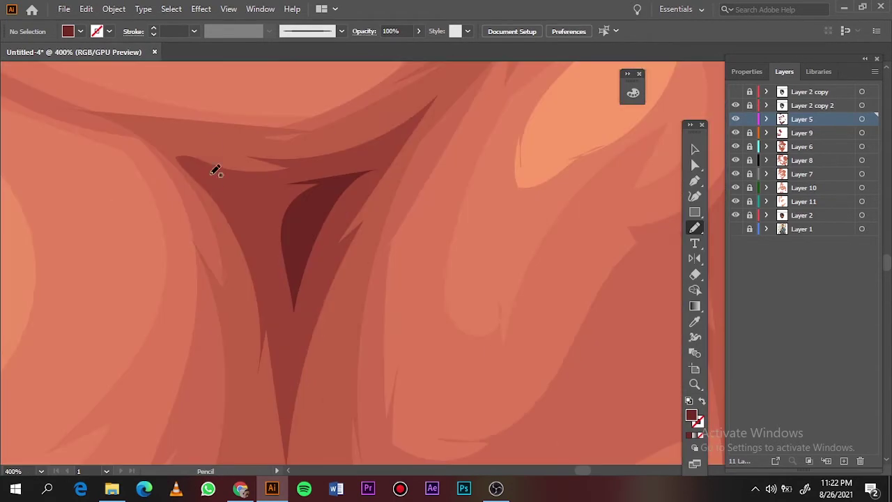
left_click_drag(215, 167, 309, 295)
- Toggle layer visibility to compare the drawn shapes against the reference photo
scroll(642, 87, "down", 5)
scroll(508, 197, "down", 2)
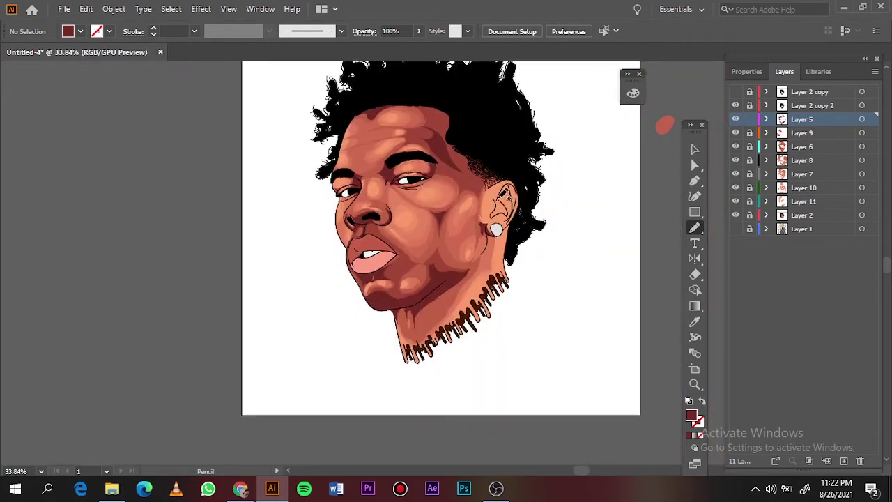
left_click(735, 92)
left_click_drag(735, 105, 738, 173)
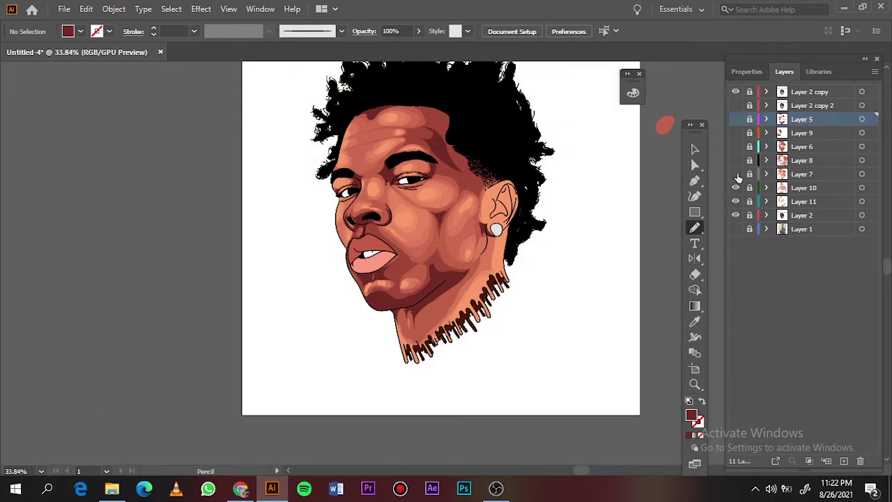
left_click(735, 228, "alt")
- Show all layers, zoom in on the face and create a new Layer 12
left_click(736, 216, "alt")
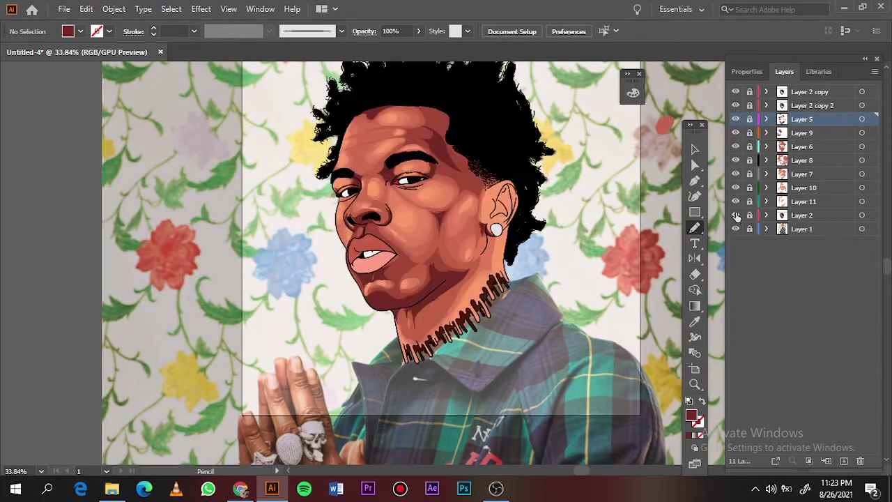
key("ctrl+equal")
key("ctrl+equal")
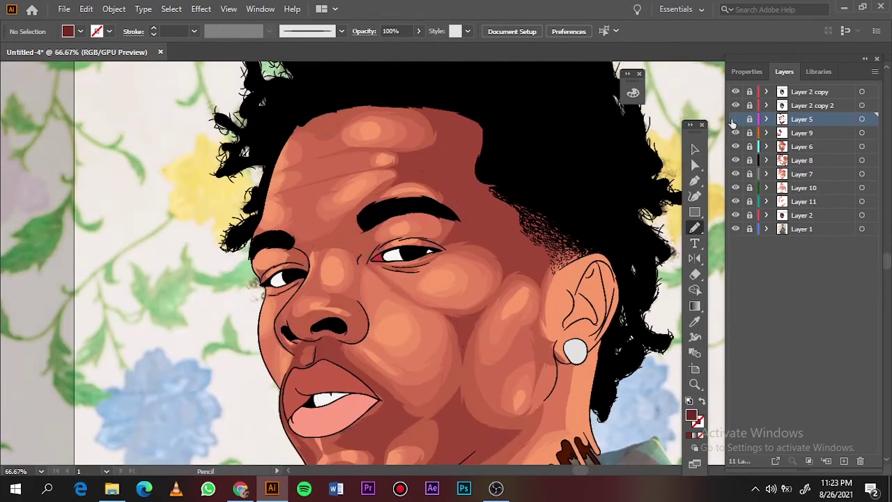
key("ctrl+l")
scroll(492, 221, "up", 1)
double_click(691, 416)
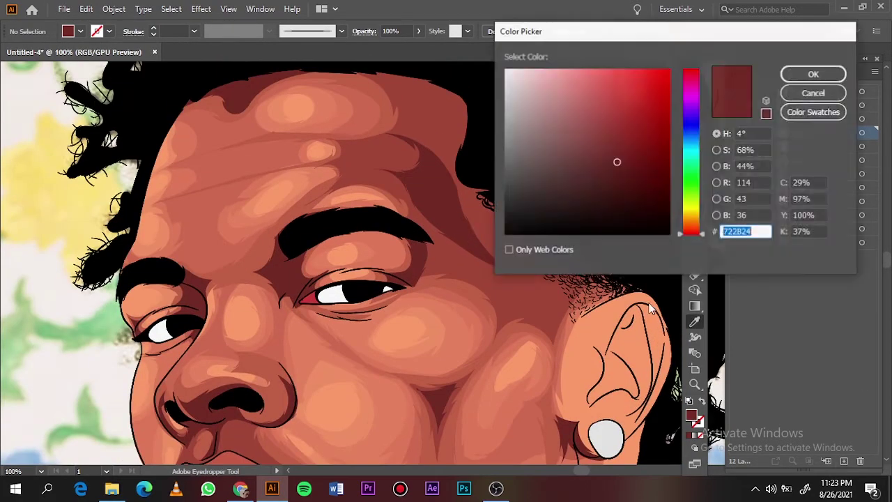
left_click(813, 72)
- Draw an oval shadow shape near the brow and recolour it with Recolor Artwork
scroll(432, 216, "up", 1)
left_click_drag(474, 242, 457, 255)
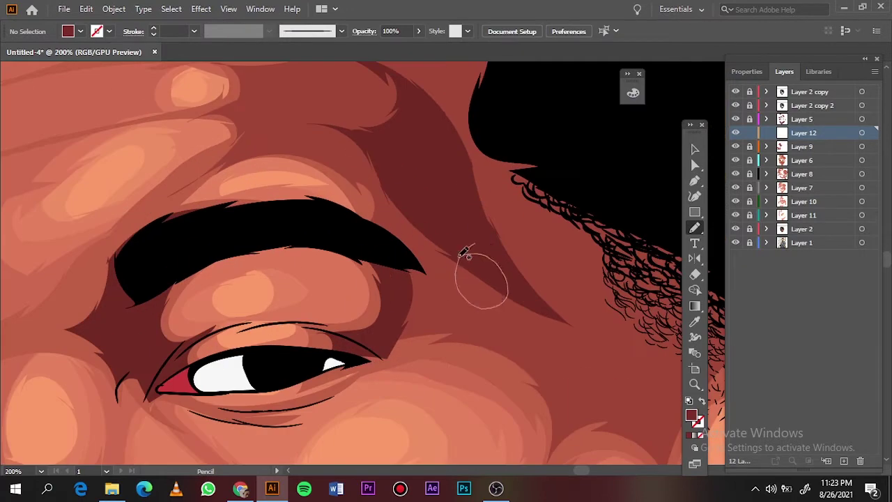
left_click(86, 8)
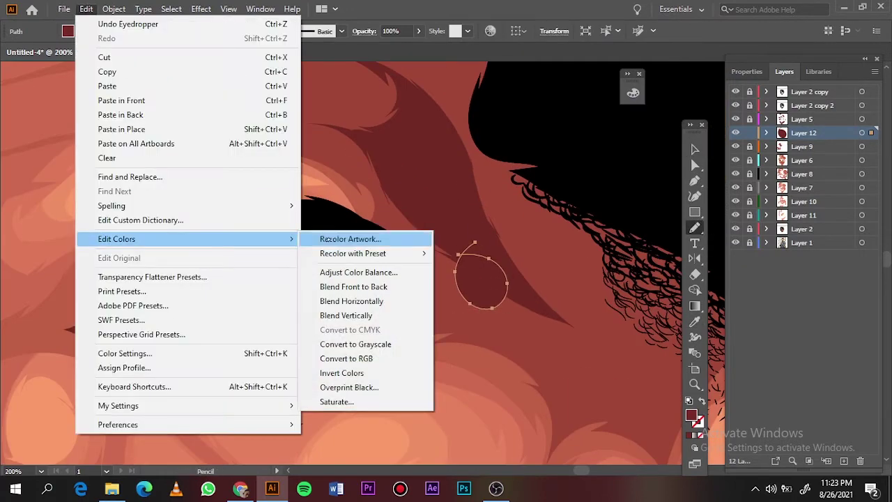
left_click(380, 236)
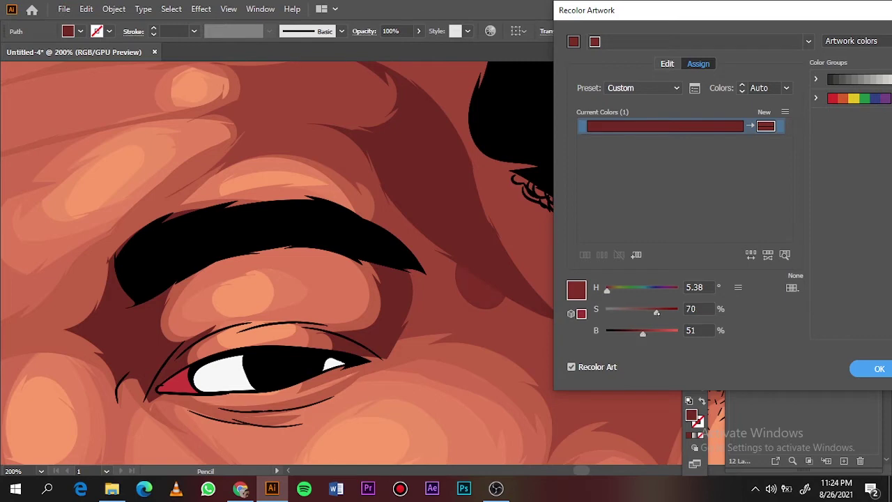
left_click(879, 369)
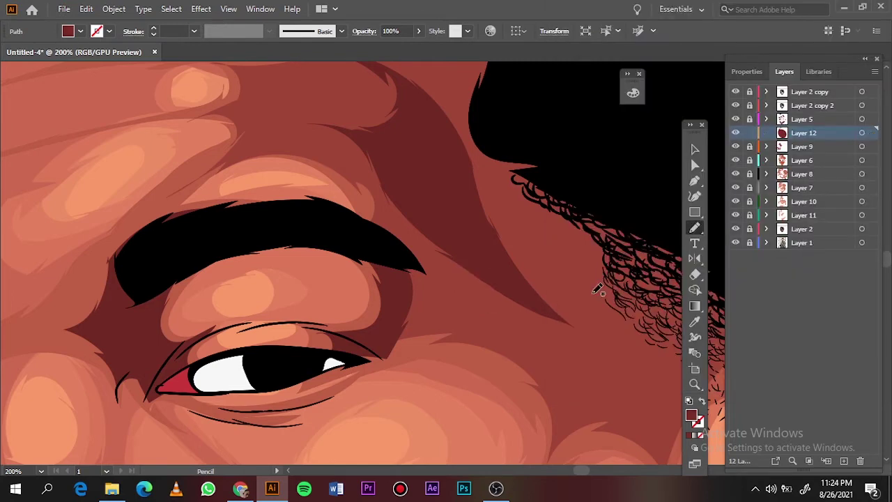
- Draw a shadow shape above the eyebrow and select it with the reference photo hidden
left_click_drag(347, 109, 481, 261)
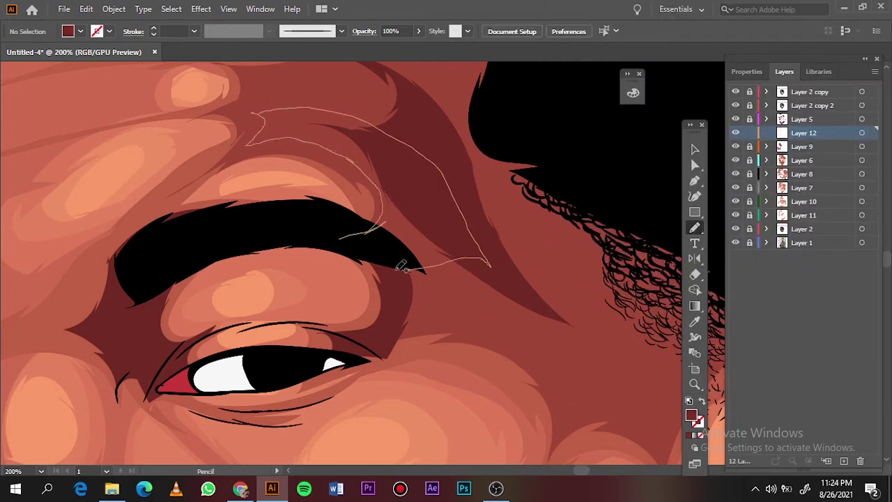
key("ctrl+0")
left_click(735, 243)
scroll(445, 181, "up", 5)
key("v")
left_click(368, 258)
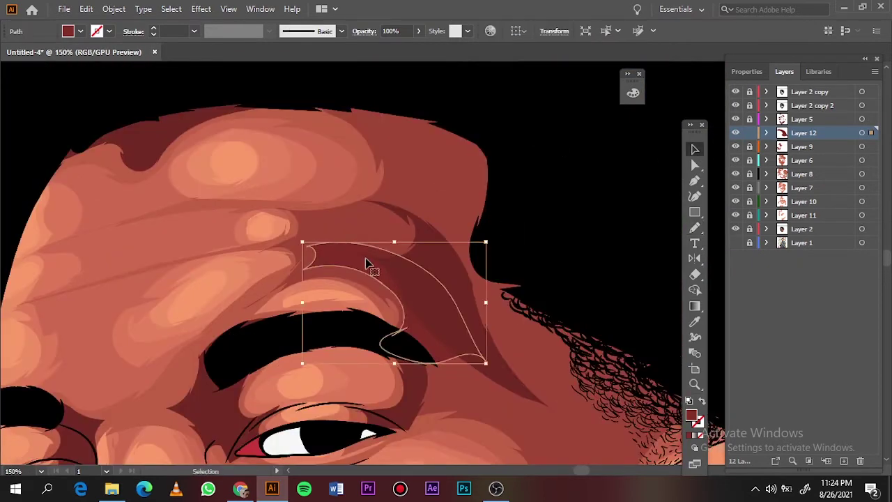
key("i")
- Try darker red fills for the brow shadow in the Color Picker
double_click(691, 415)
key("Escape")
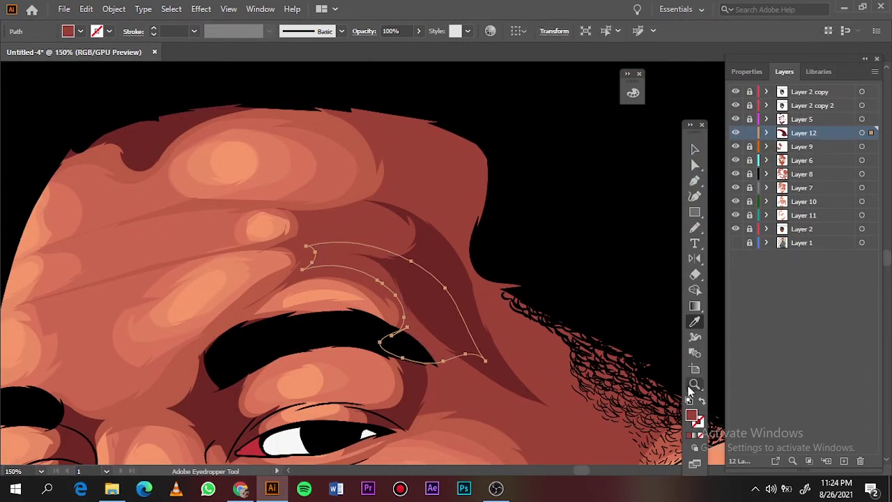
double_click(691, 416)
key("Escape")
double_click(691, 416)
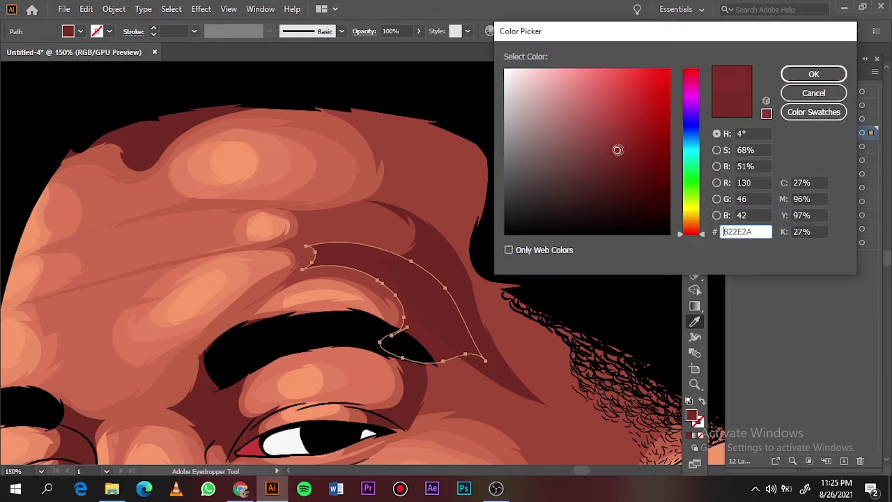
key("Escape")
left_click(695, 149)
key("ctrl+shift+a")
- Confirm the deeper red brow shadow colour and deselect the shape
key("ctrl+0")
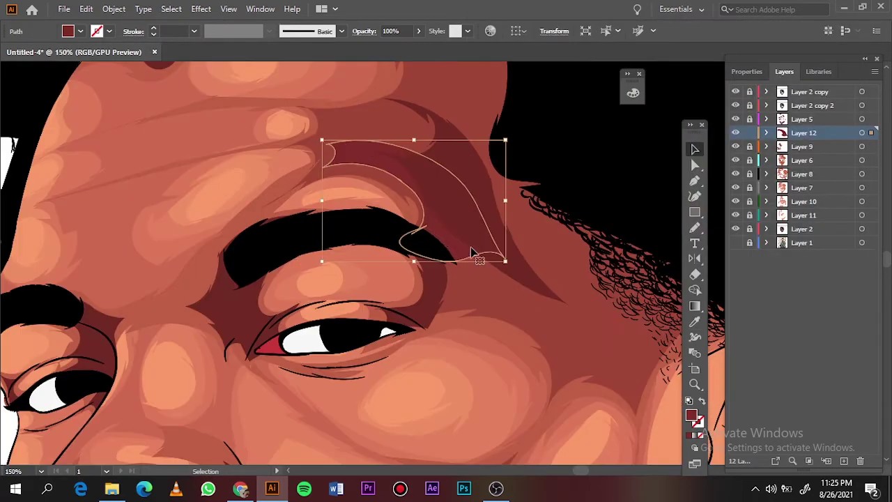
key("i")
double_click(692, 416)
left_click(788, 75)
key("v")
key("ctrl+shift+a")
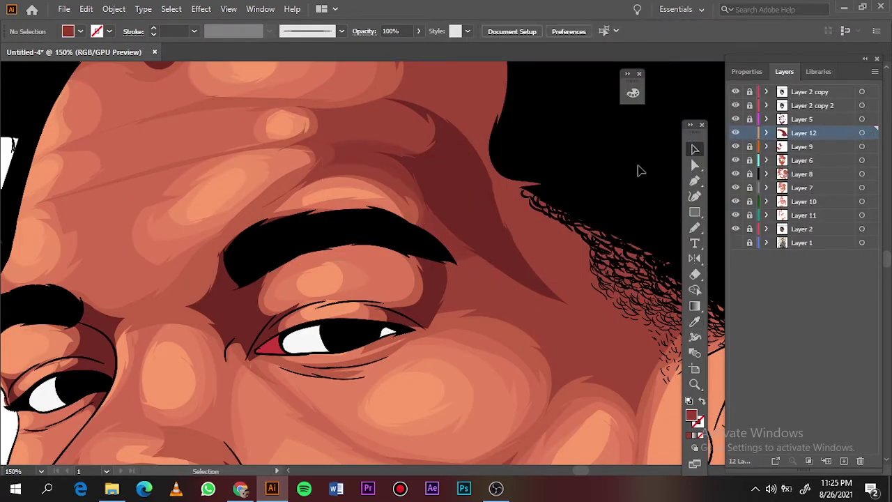
- Reselect the brow shadow to fine-tune its red fill, then reselect it near the eye
key("ctrl+z")
double_click(691, 416)
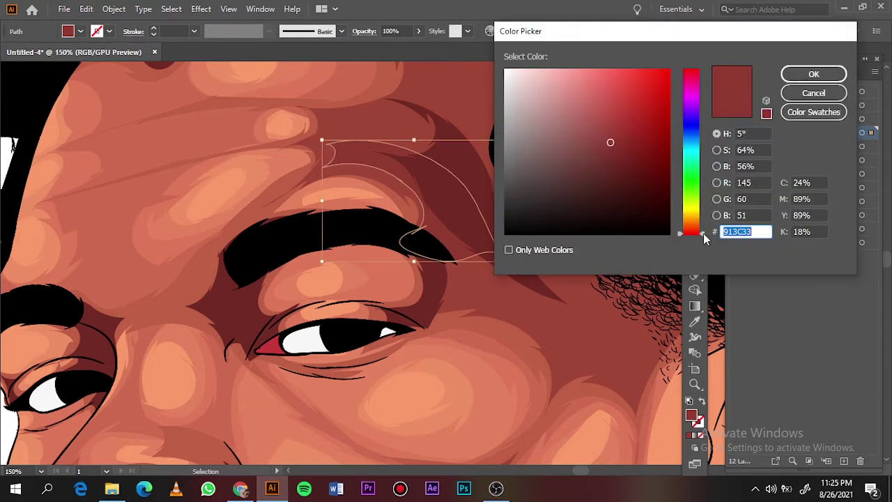
key("Escape")
key("a")
double_click(697, 417)
key("Escape")
key("v")
key("ctrl+shift+a")
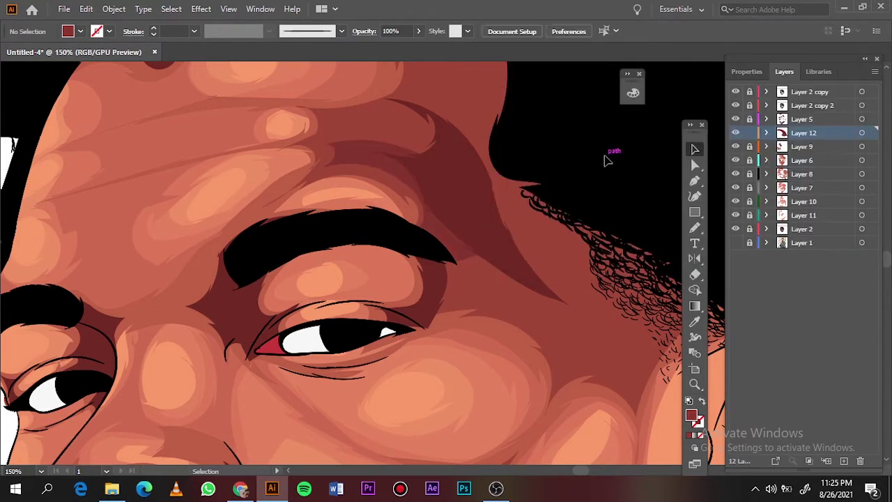
key("ctrl+0")
key("ctrl+1")
left_click(253, 245)
- Draw a shadow shape along the forehead hairline with the Pencil tool
key("Delete")
key("n")
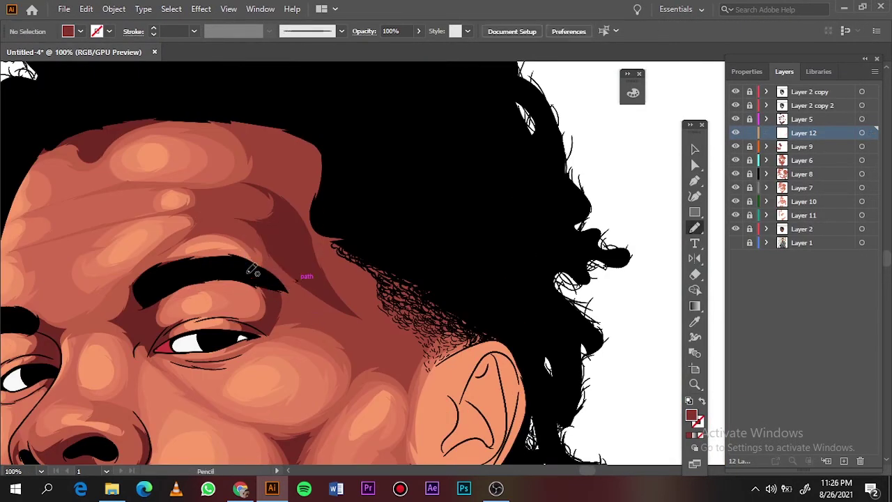
left_click_drag(258, 182, 481, 295)
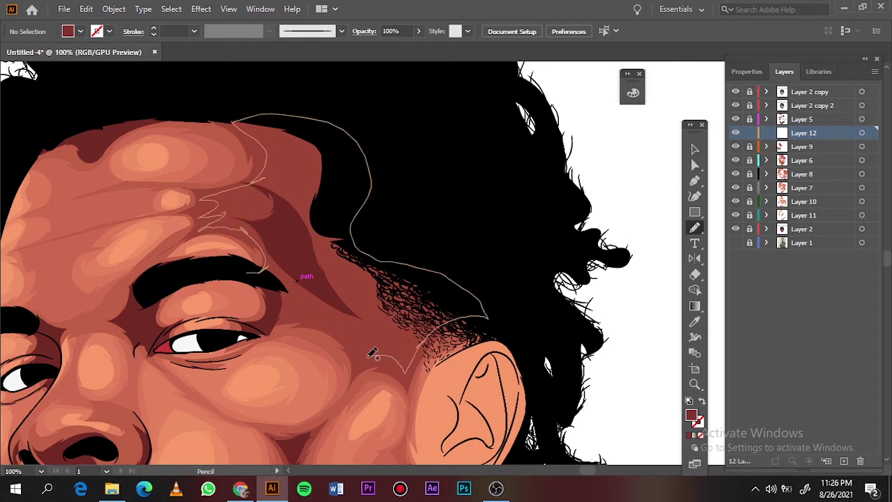
left_click_drag(373, 354, 369, 357)
- Recolour the selected face shading shapes to darker red #722824, then deselect
key("ctrl+0")
key("v")
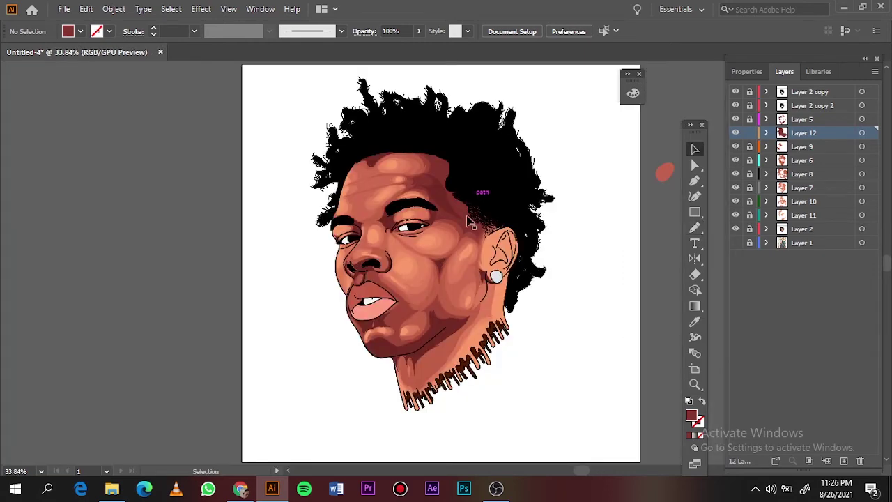
scroll(468, 221, "up", 5)
left_click(392, 235)
double_click(691, 415)
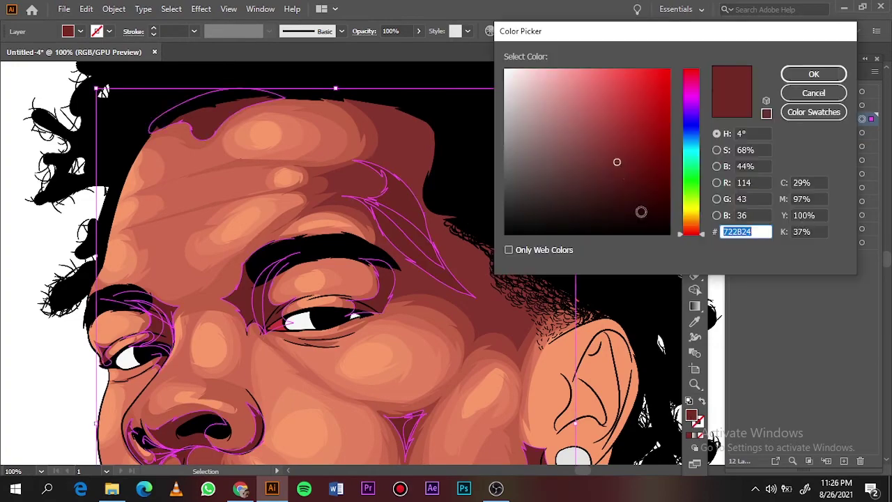
left_click(624, 175)
left_click(813, 74)
key("ctrl+0")
key("ctrl+shift+a")
- Reselect the brow shading shapes, apply the darker red fill again, and deselect
key("n")
key("ctrl+plus")
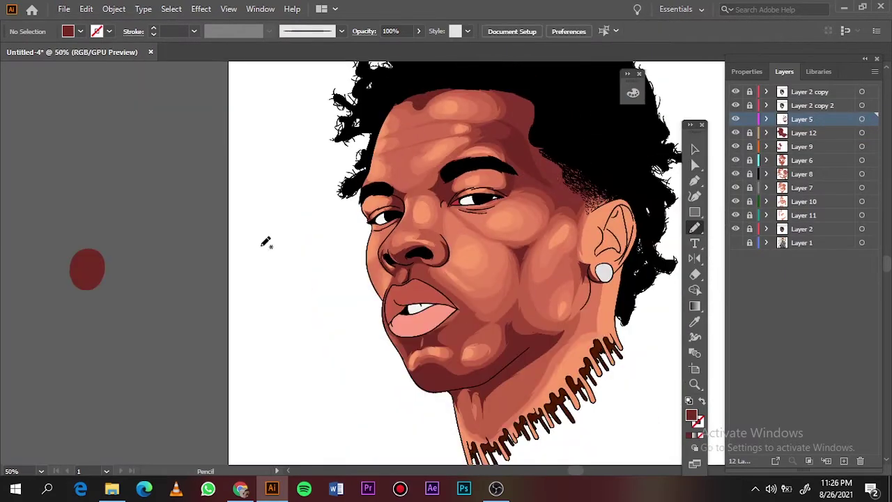
key("v")
left_click(509, 161)
scroll(509, 162, "up", 3)
scroll(321, 244, "down", 5)
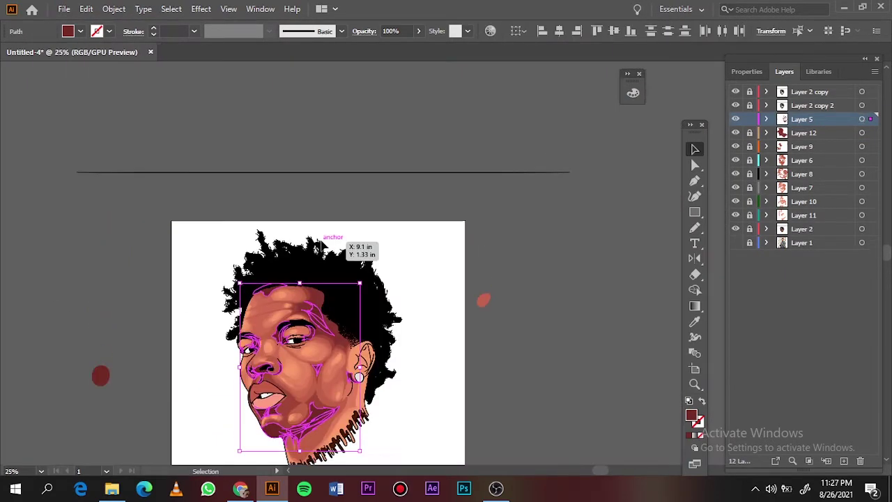
scroll(306, 333, "up", 4)
double_click(691, 415)
left_click(620, 174)
left_click(813, 74)
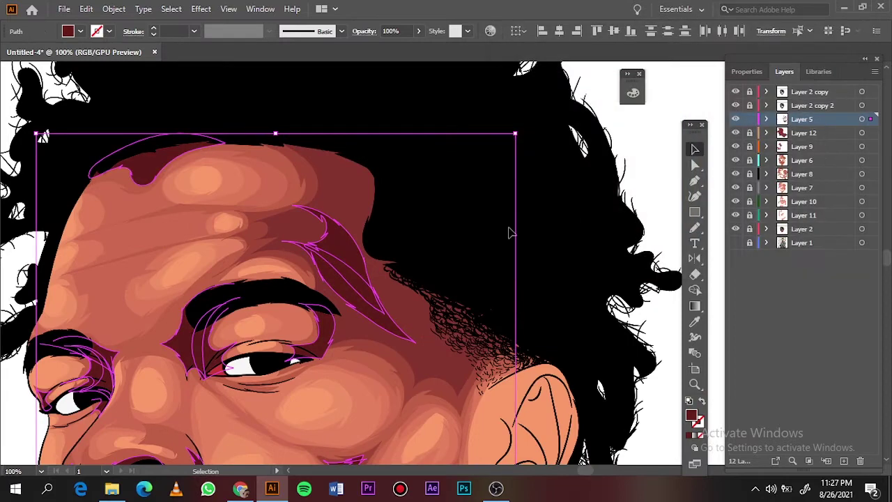
key("ctrl+shift+a")
key("ctrl+0")
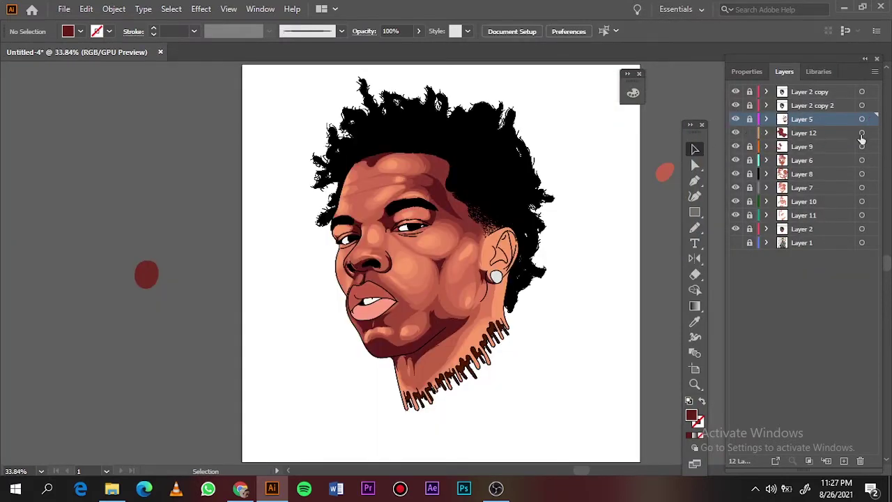
- Switch between Layer 12 and Layer 5 to check which shading shapes each holds
left_click(862, 135)
key("ctrl+shift+a")
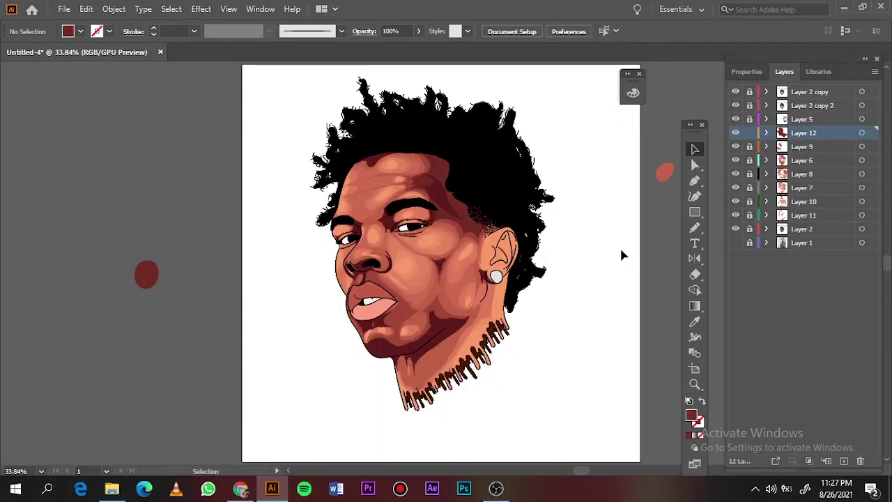
scroll(614, 272, "down", 1)
key("ctrl+alt+bracketright")
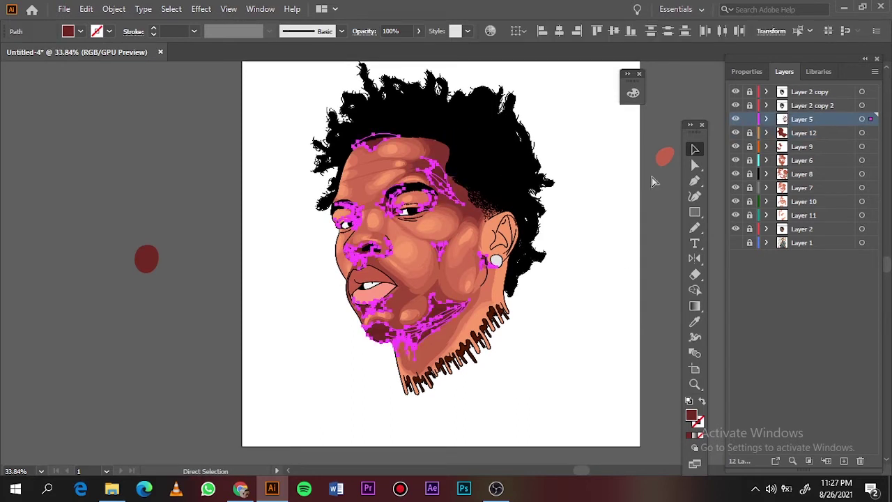
key("ctrl+shift+a")
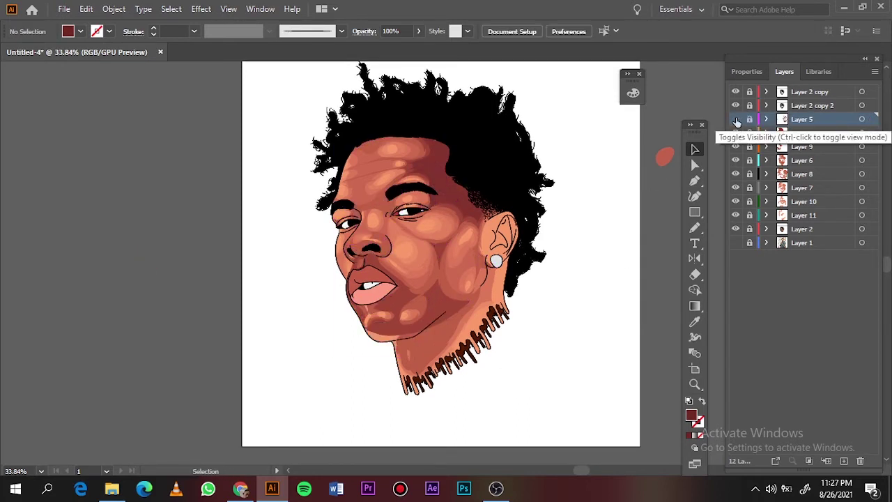
- Add a new Layer 13 and confirm the dark red-brown shading fill colour
left_click(843, 461)
double_click(692, 415)
left_click(813, 74)
scroll(438, 259, "up", 3)
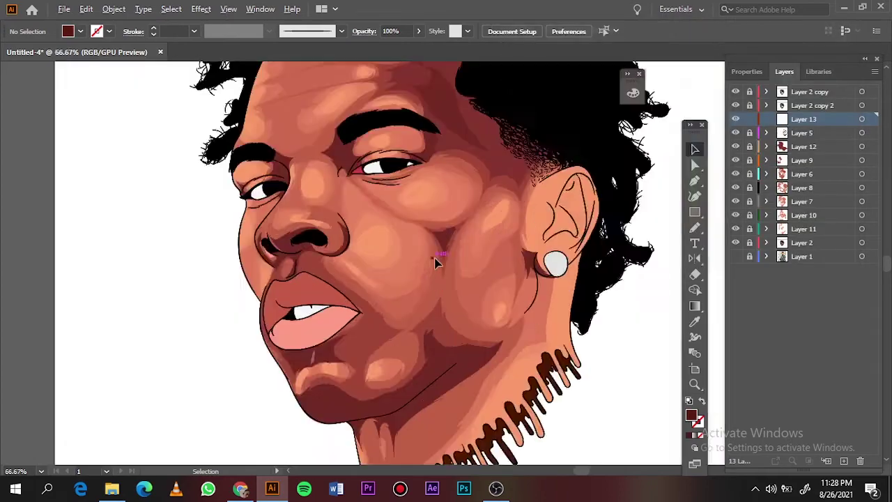
- Draw a dark shadow shape on the face and apply the darker fill
key("n")
scroll(462, 204, "up", 1)
scroll(462, 204, "up", 2)
left_click_drag(416, 255, 296, 259)
key("ctrl+0")
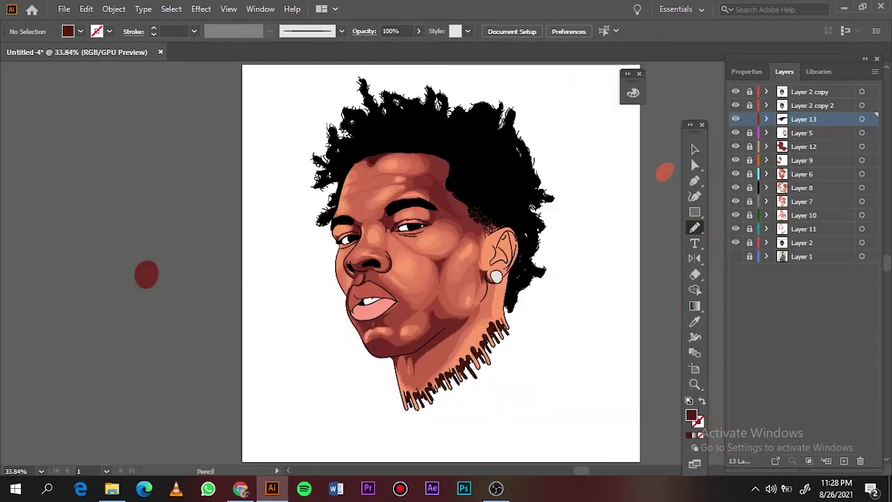
scroll(378, 159, "up", 5)
key("v")
double_click(692, 415)
left_click(813, 74)
- Draw three dark shadow shapes along the chin
key("ctrl+0")
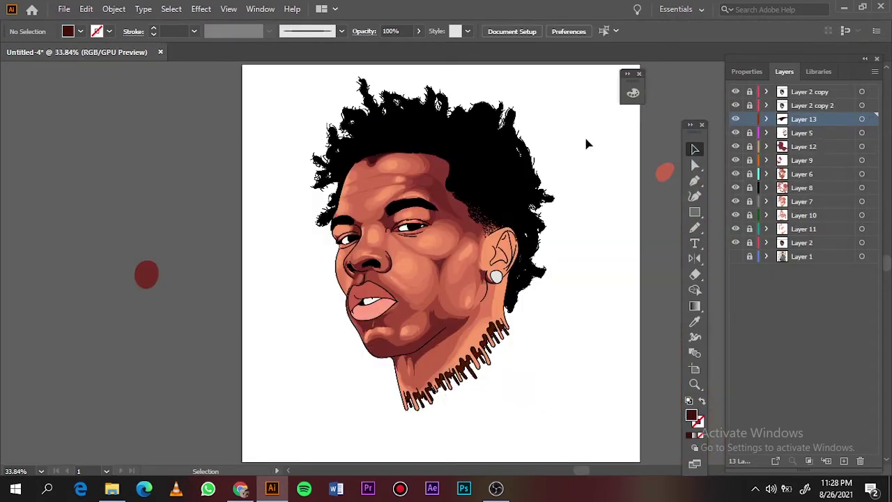
scroll(386, 364, "up", 5)
key("n")
left_click_drag(400, 316, 292, 263)
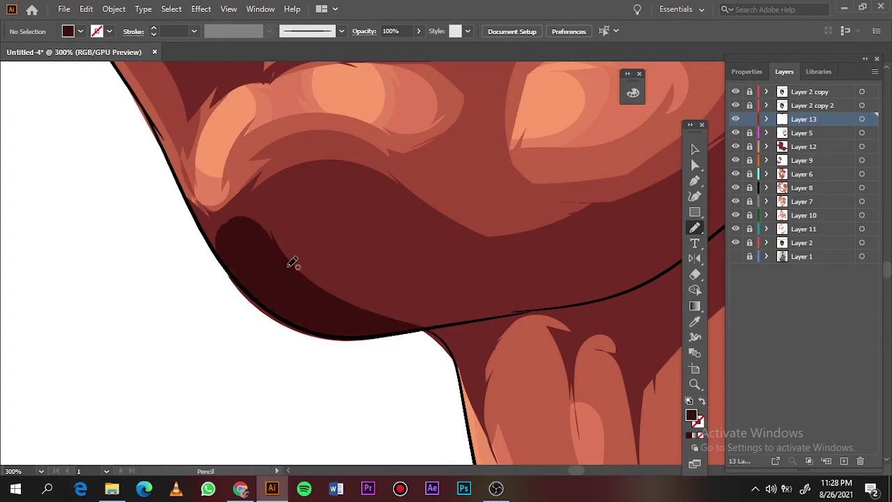
left_click_drag(412, 257, 276, 256)
key("ctrl+0")
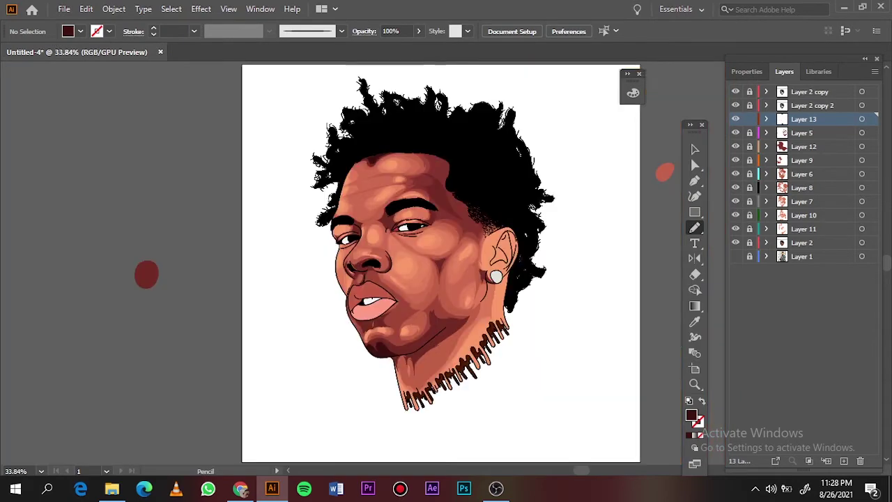
scroll(405, 284, "up", 4)
scroll(449, 242, "up", 2)
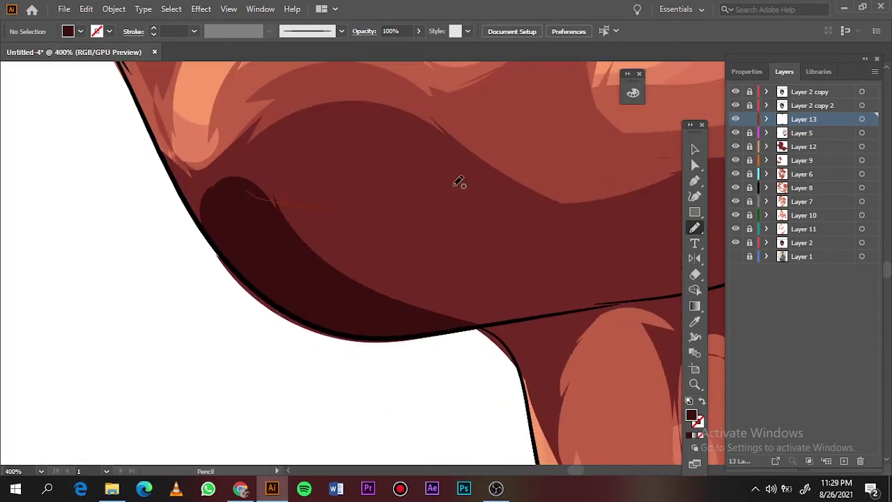
left_click_drag(449, 324, 432, 329)
key("ctrl+0")
scroll(389, 339, "up", 3)
scroll(375, 179, "up", 2)
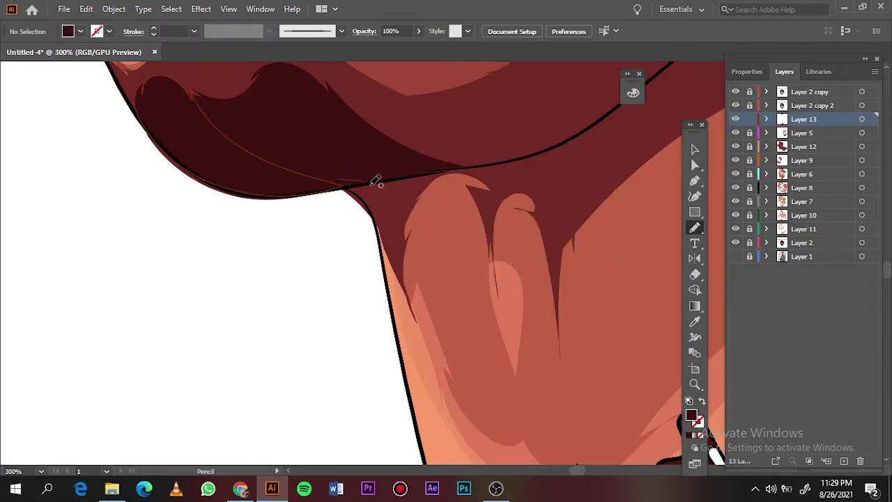
- Add dark shadows along the jawline and under the jaw
left_click_drag(516, 180, 348, 186)
key("ctrl+0")
scroll(267, 357, "up", 3)
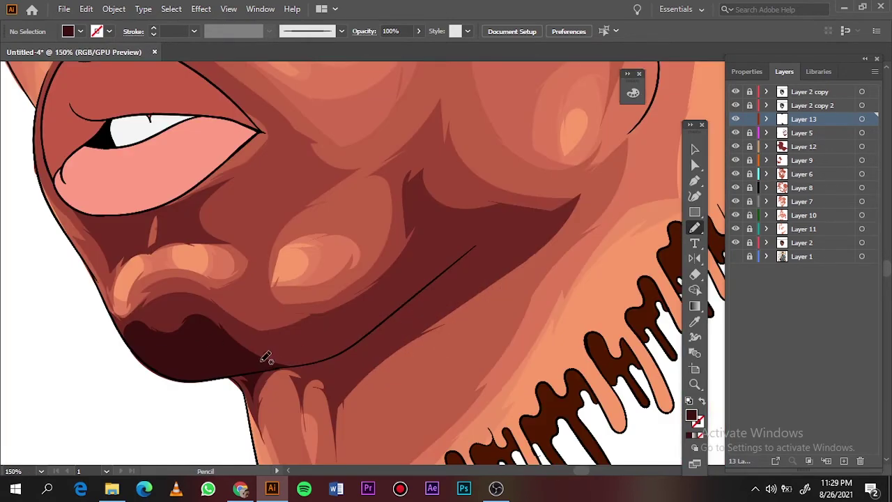
left_click_drag(342, 400, 300, 366)
key("ctrl+0")
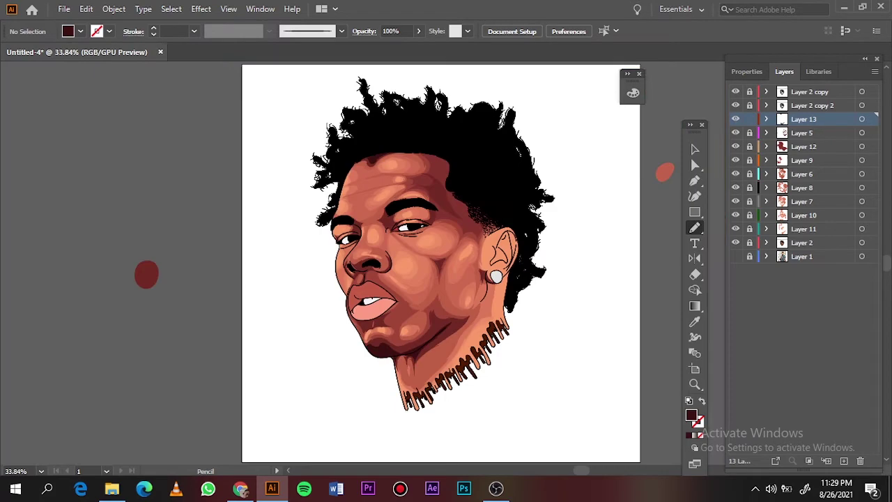
scroll(317, 313, "up", 3)
scroll(317, 312, "up", 2)
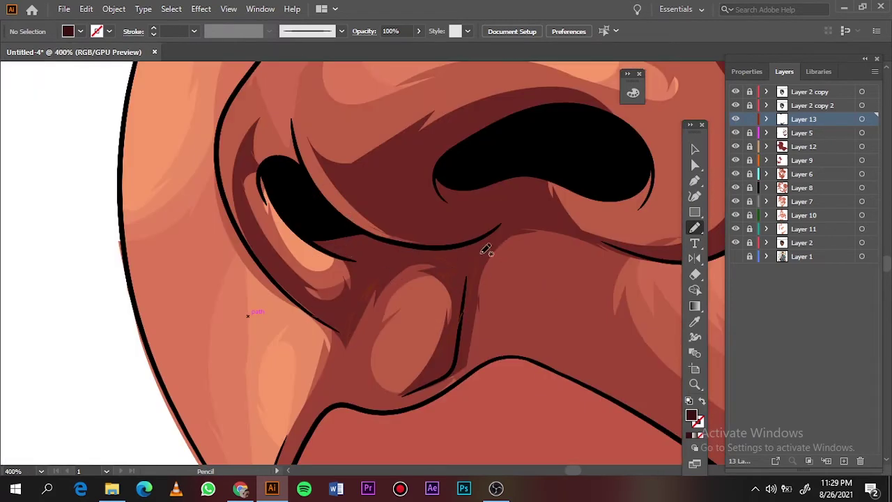
- Shade around and inside the left nostril and along the nose's right side
left_click_drag(281, 276, 281, 267)
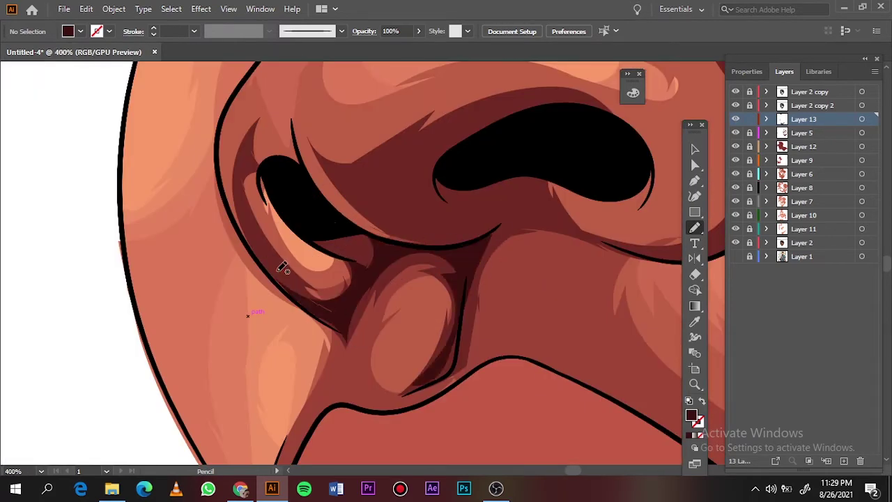
key("ctrl+0")
scroll(370, 258, "up", 3)
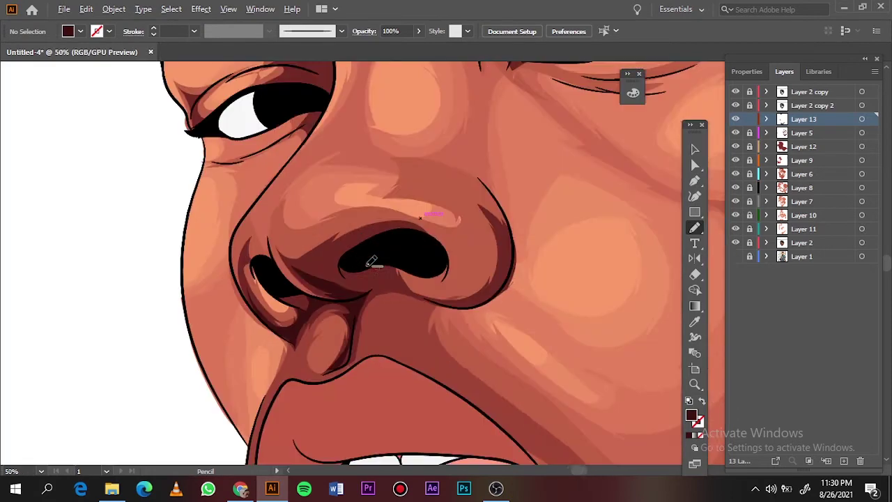
left_click_drag(370, 296, 370, 297)
left_click_drag(505, 223, 508, 230)
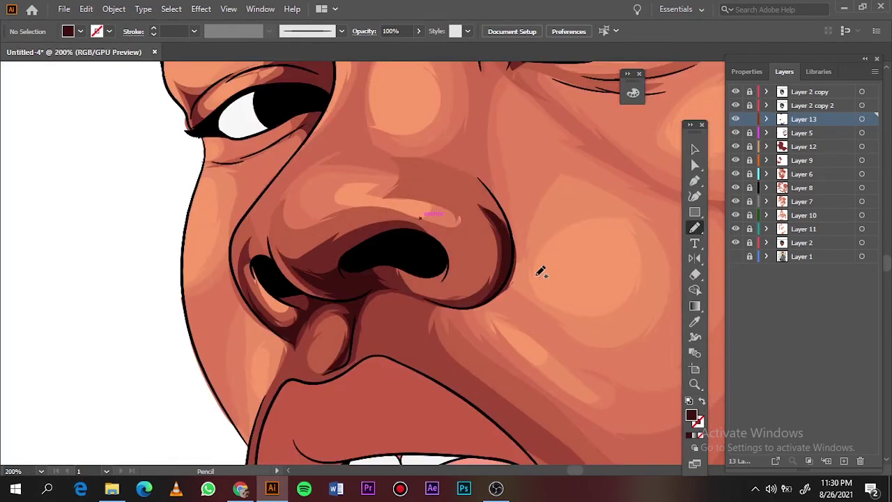
key("ctrl+0")
scroll(450, 272, "up", 10)
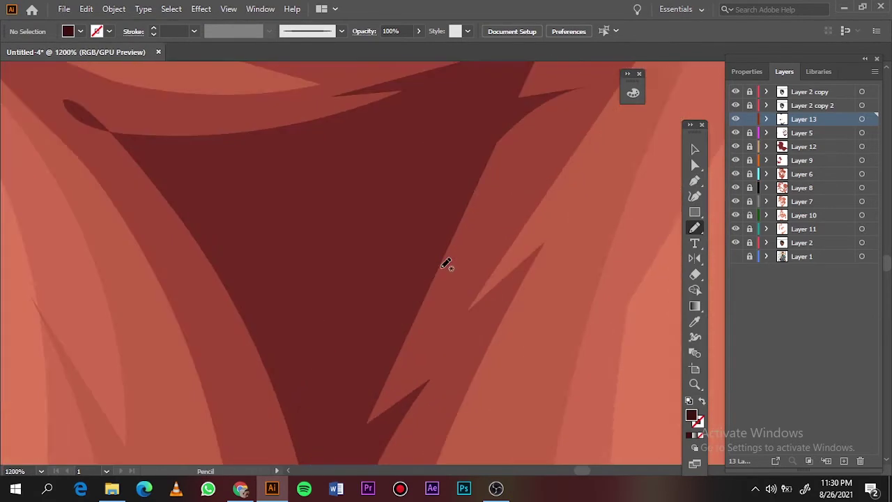
key("ctrl+0")
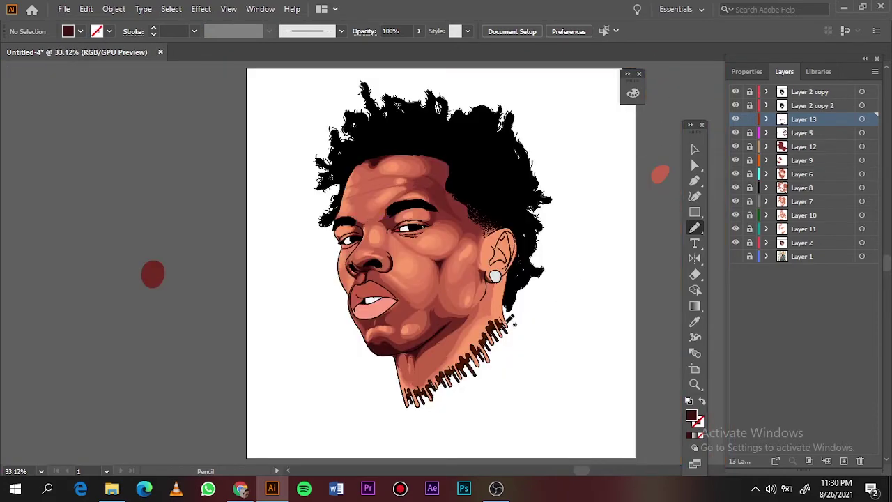
scroll(439, 299, "up", 8)
key("ctrl+0")
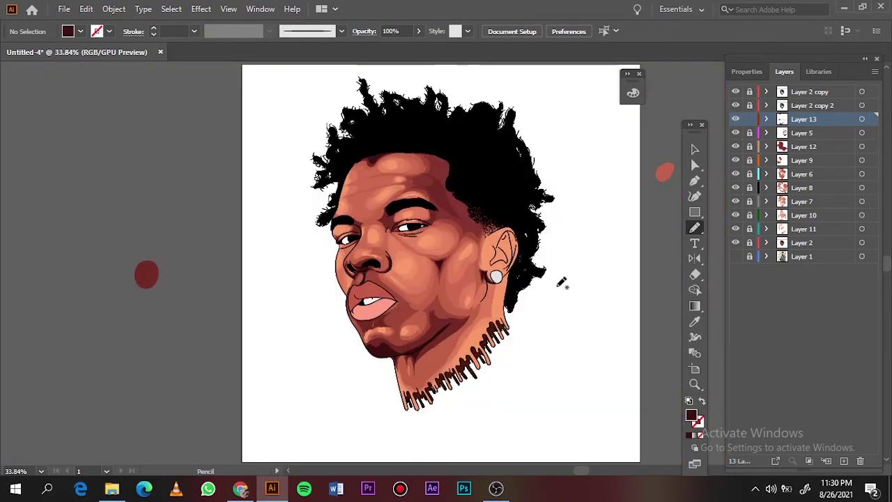
scroll(390, 265, "up", 5)
scroll(367, 290, "up", 2)
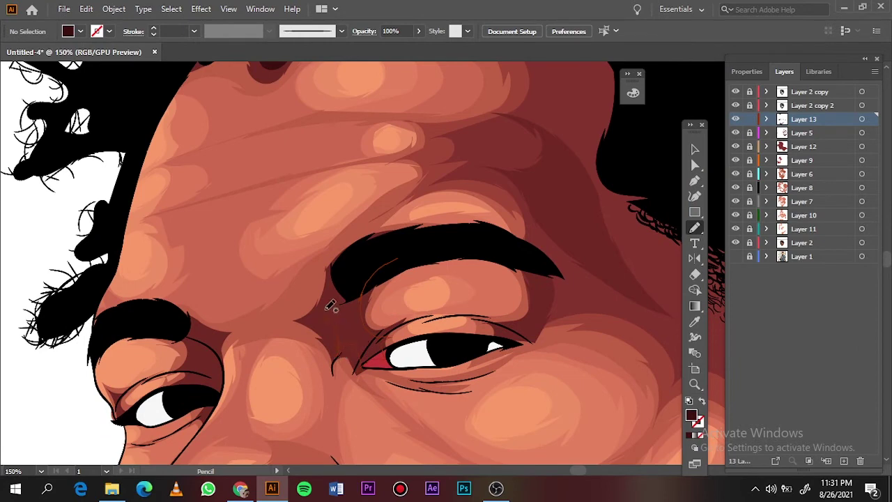
- Draw a dark shadow from the eyebrow along the eyelid crease to the inner corner
left_click_drag(330, 306, 329, 310)
left_click_drag(207, 355, 120, 408)
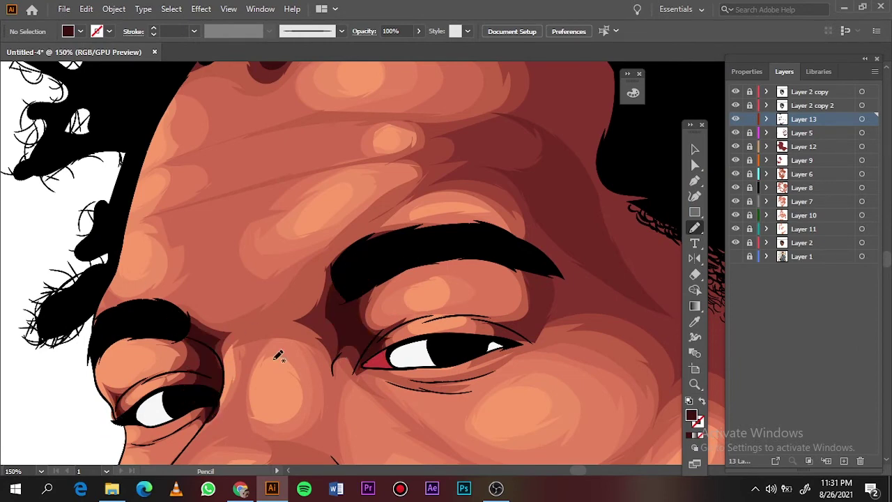
key("ctrl+0")
scroll(428, 189, "up", 5)
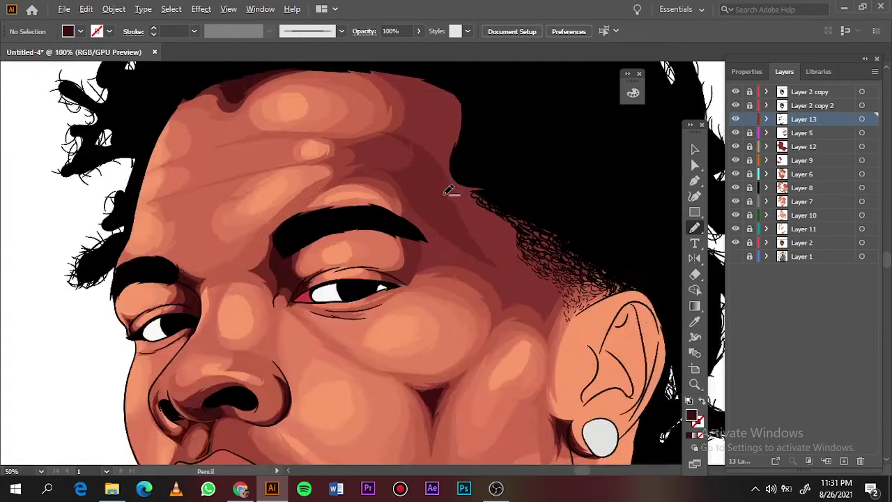
key("ctrl+0")
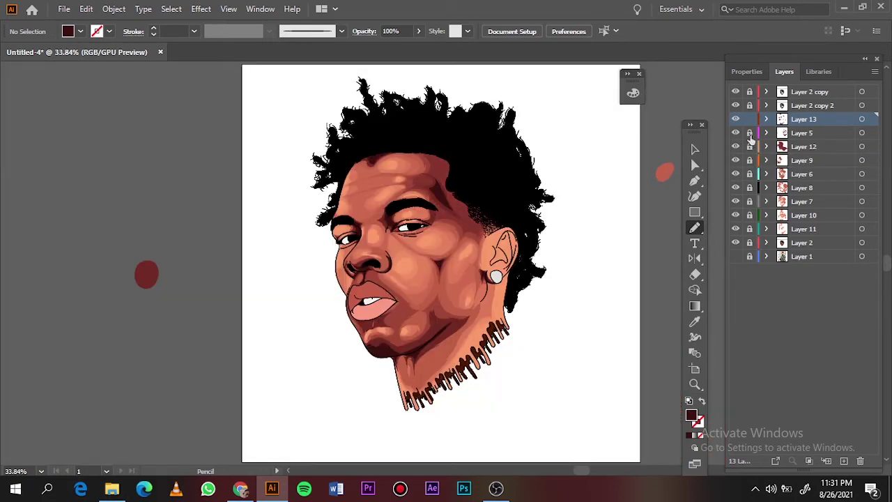
left_click(749, 132, "alt")
left_click(751, 146)
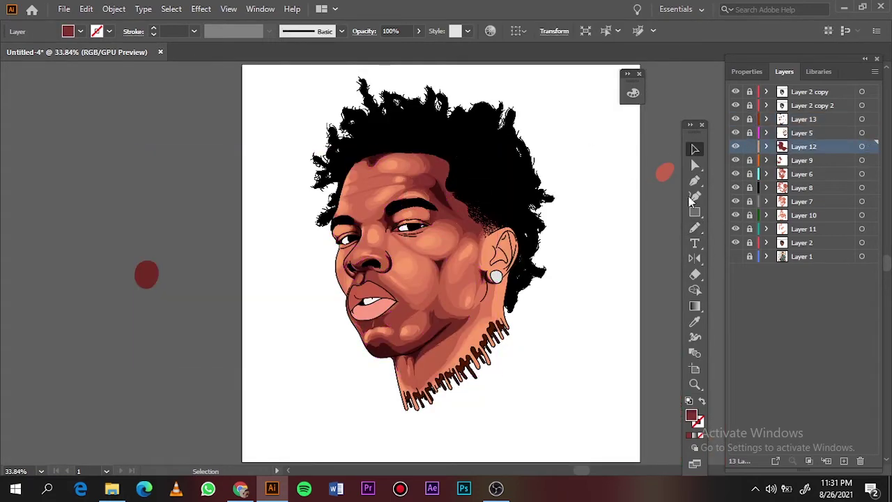
scroll(414, 321, "up", 3)
scroll(414, 321, "up", 3)
left_click_drag(296, 388, 350, 331)
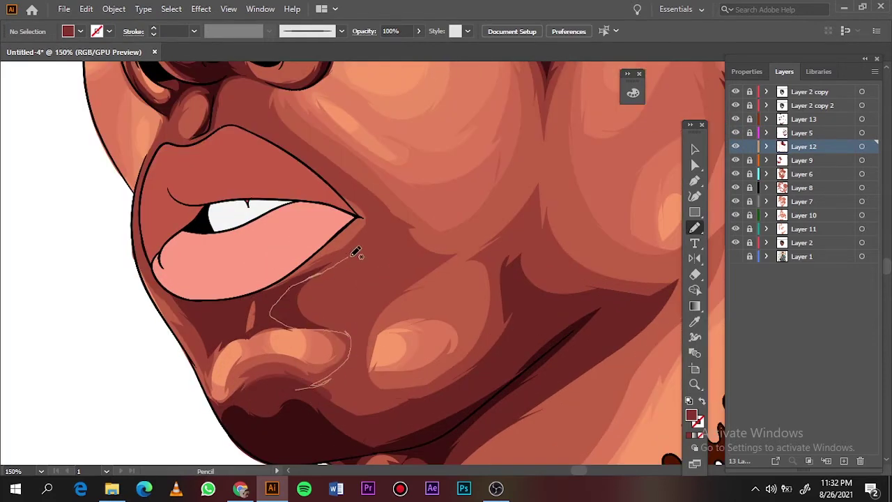
left_click_drag(373, 301, 363, 404)
mouse_move(214, 323)
left_mouse_down()
mouse_move(188, 314)
mouse_move(195, 302)
left_mouse_up()
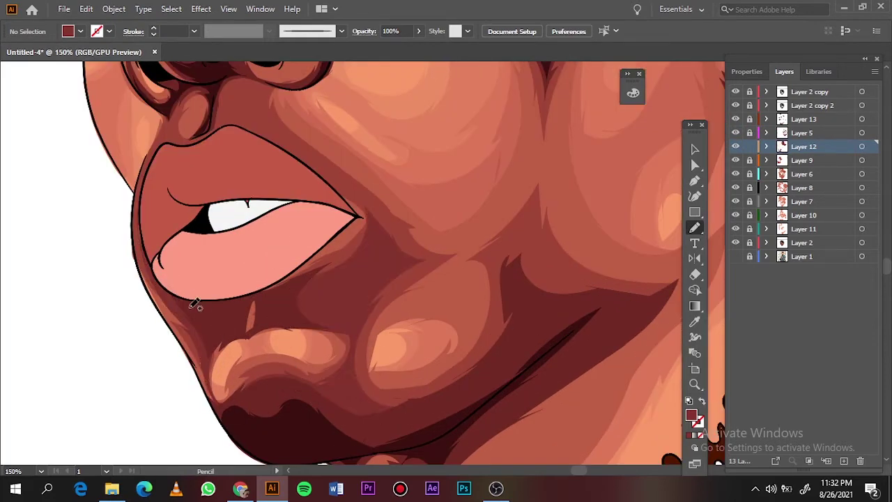
key("ctrl+0")
scroll(450, 327, "up", 3)
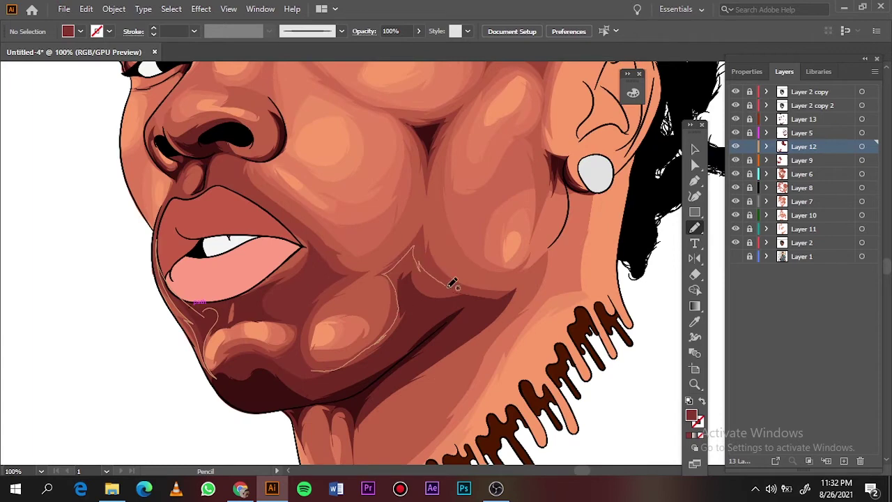
key("ctrl+z")
key("ctrl+z")
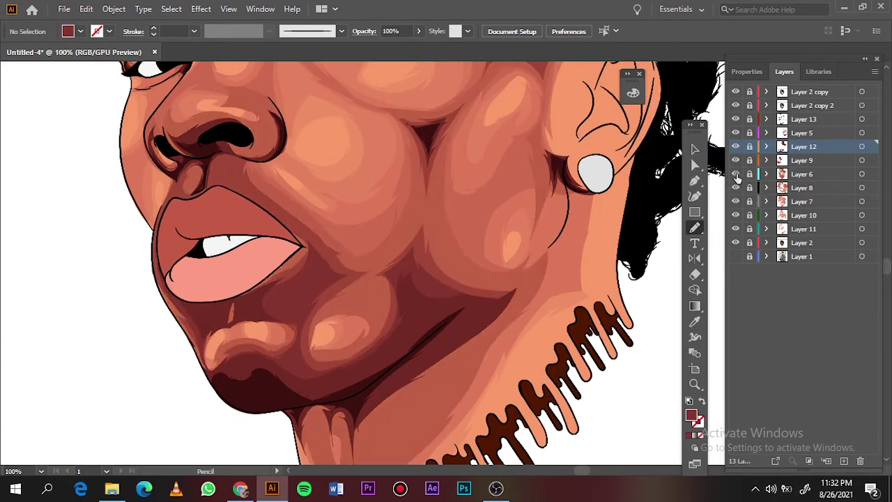
key("ctrl+0")
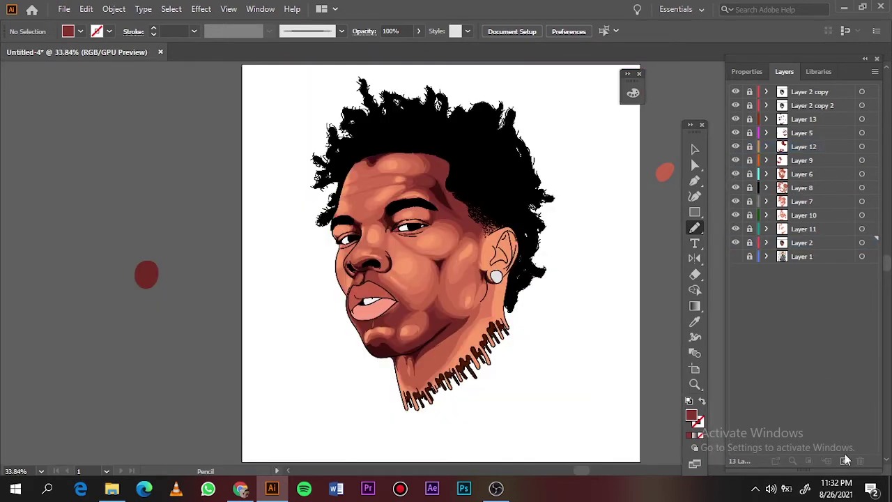
- Add Layer 14 and sample the light peach skin colour as the fill
left_click(845, 460)
scroll(486, 262, "up", 5)
key("i")
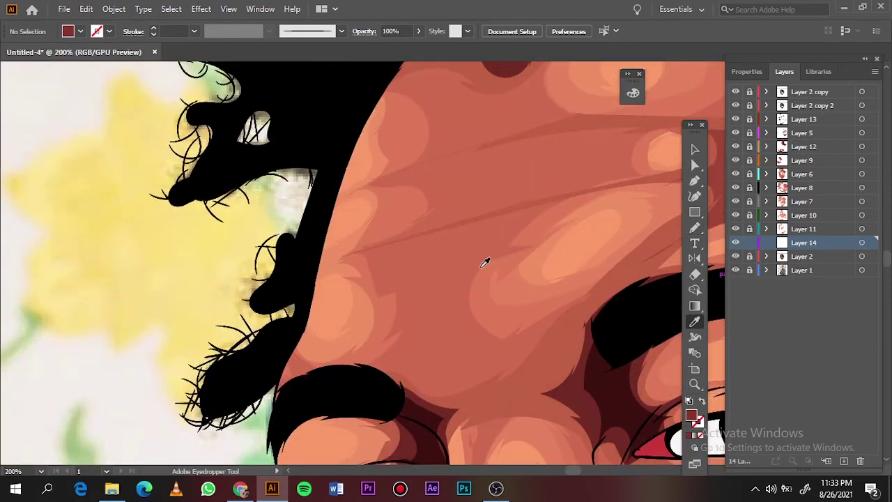
left_click(486, 262)
double_click(691, 416)
left_click(813, 74)
- Briefly show the reference photo behind the art, then hide it again
key("n")
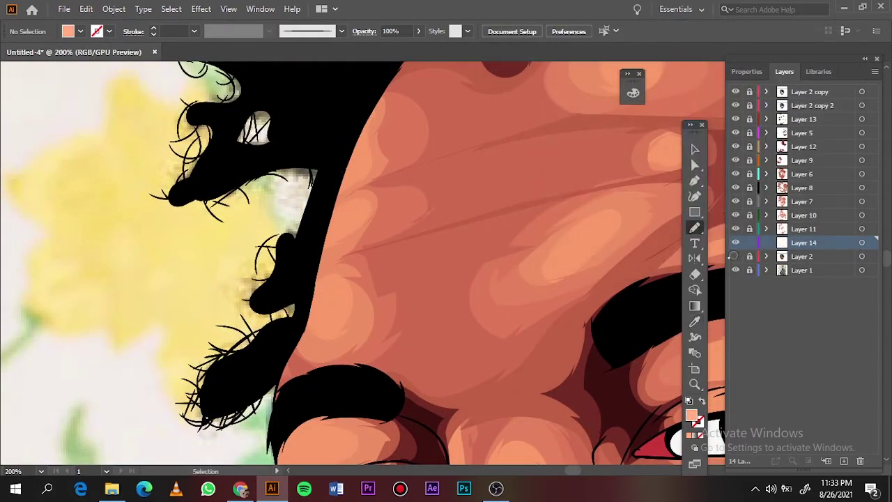
left_click(735, 256)
key("ctrl+0")
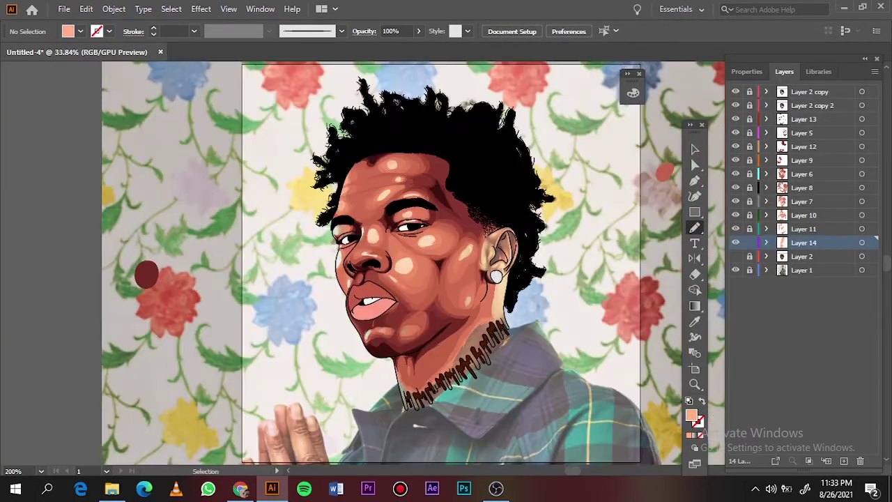
left_click(735, 270)
scroll(213, 268, "up", 10)
- Draw two peach highlight shapes on the cheek and one on the nose
left_click_drag(101, 282, 104, 278)
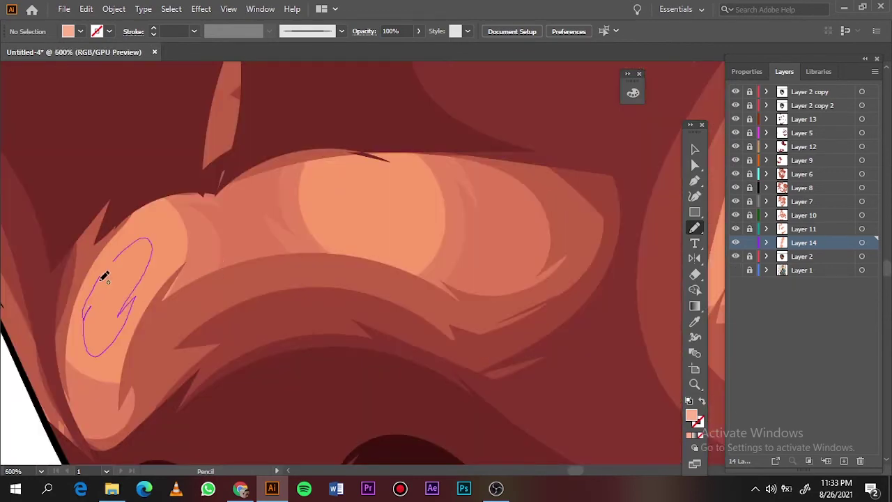
left_click_drag(327, 174, 408, 228)
key("ctrl+0")
scroll(261, 174, "up", 5)
scroll(261, 174, "up", 2)
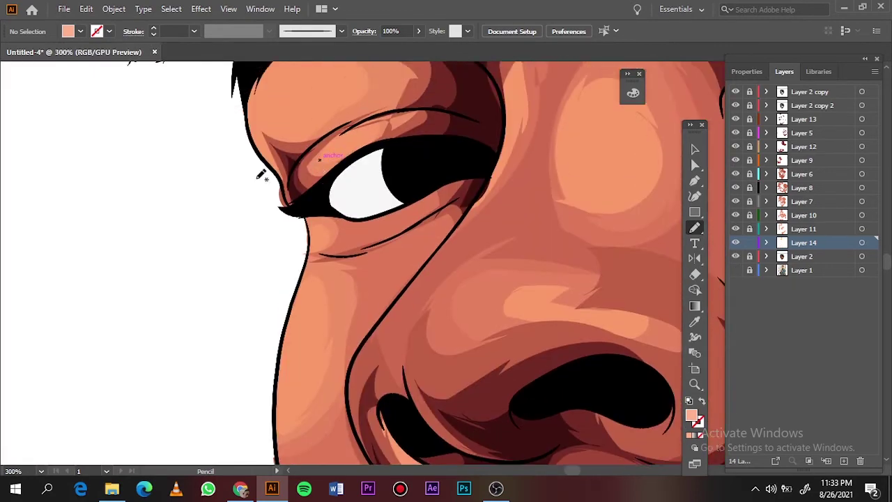
scroll(256, 282, "up", 5)
left_click_drag(279, 322, 280, 319)
key("ctrl+0")
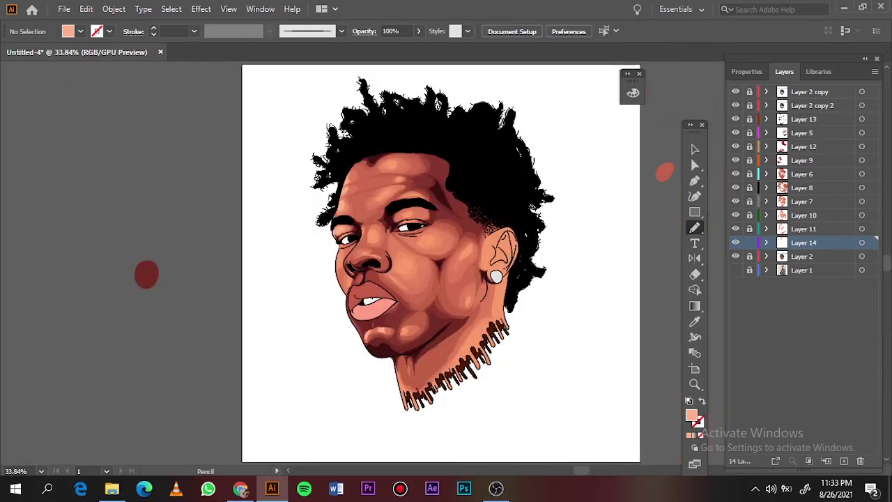
scroll(348, 279, "up", 5)
- Draw a light highlight along the cheek edge
left_click_drag(278, 233, 278, 237)
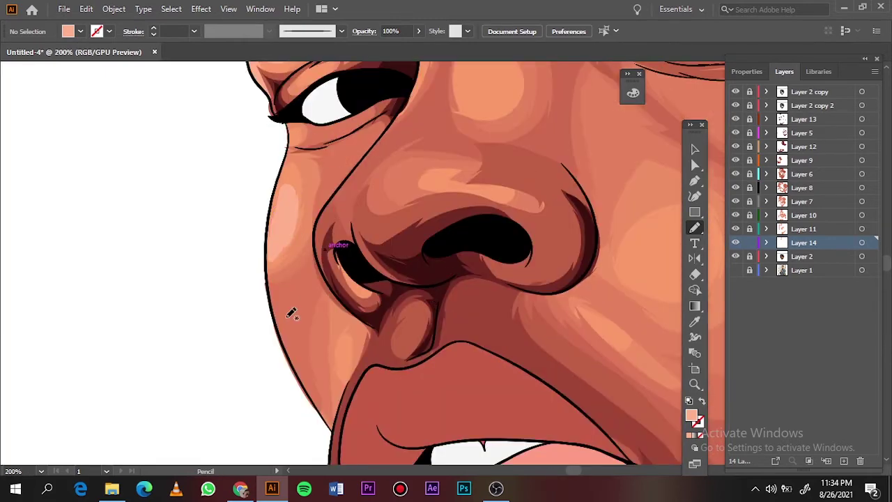
scroll(291, 313, "up", 5)
left_click_drag(476, 205, 468, 230)
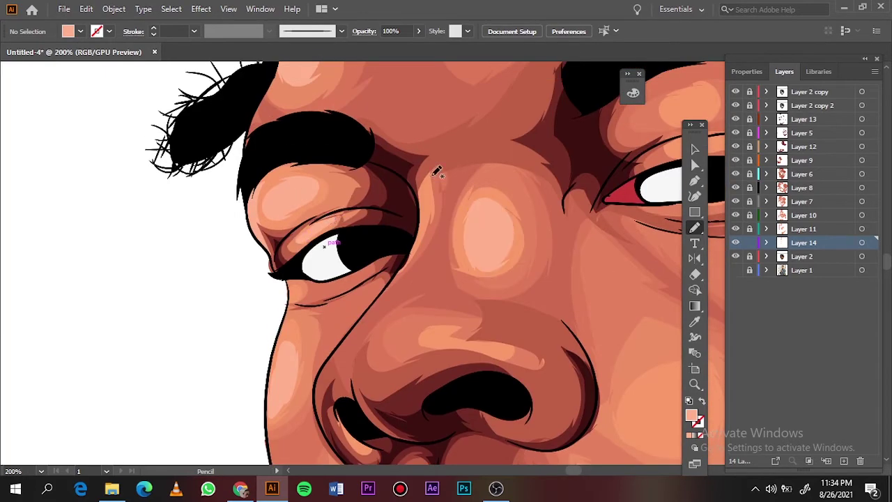
key("ctrl+0")
scroll(402, 347, "up", 5)
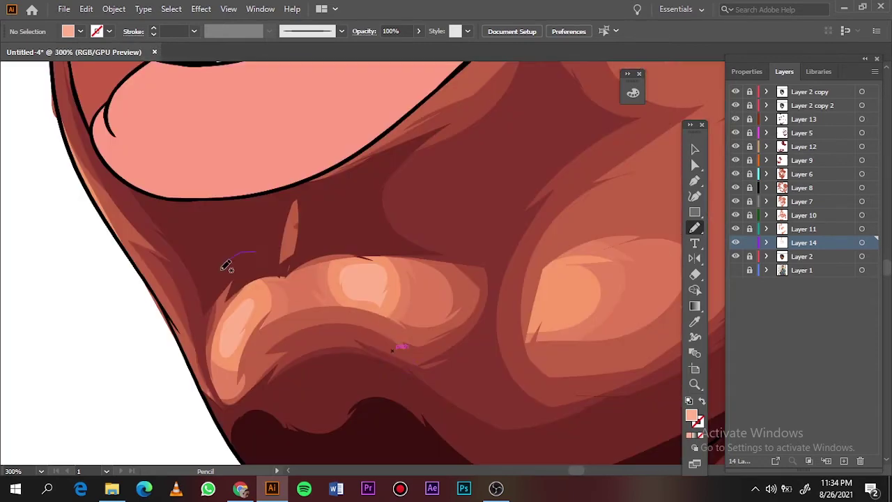
key("ctrl+0")
scroll(402, 116, "up", 5)
- Add highlights on the forehead, nose, above the eyebrow, cheek and chin
left_click_drag(401, 116, 408, 132)
left_click_drag(460, 198, 439, 220)
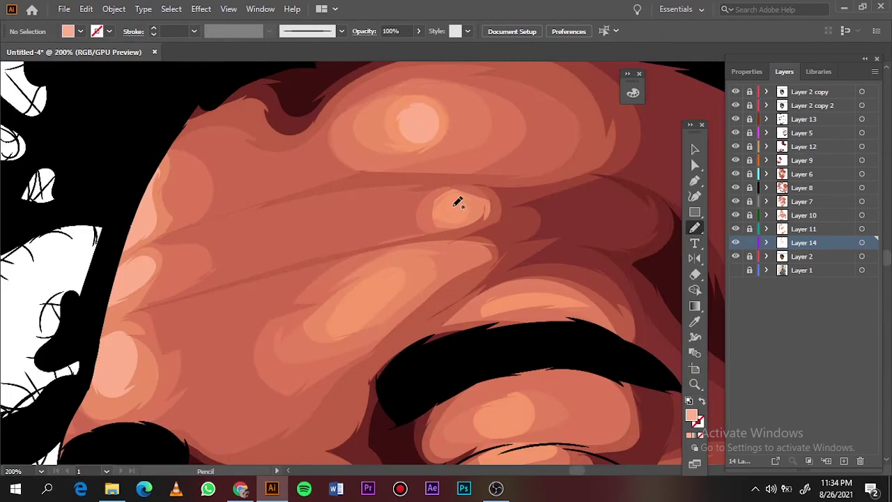
left_click_drag(345, 310, 394, 276)
left_click_drag(531, 292, 491, 310)
left_click_drag(496, 410, 486, 411)
key("ctrl+0")
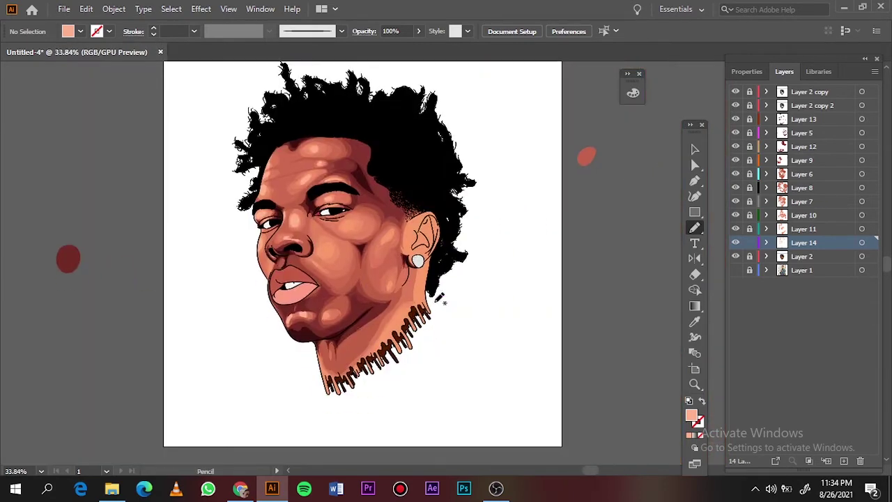
scroll(303, 253, "up", 5)
- Add several more peach highlights across both cheeks
left_click_drag(359, 265, 454, 209)
scroll(411, 247, "down", 5)
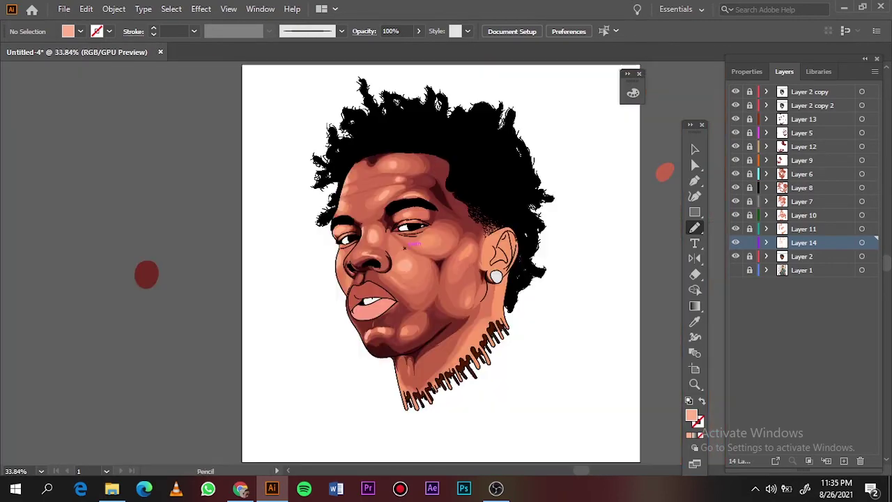
scroll(405, 249, "up", 5)
left_click_drag(342, 313, 339, 314)
scroll(338, 314, "down", 5)
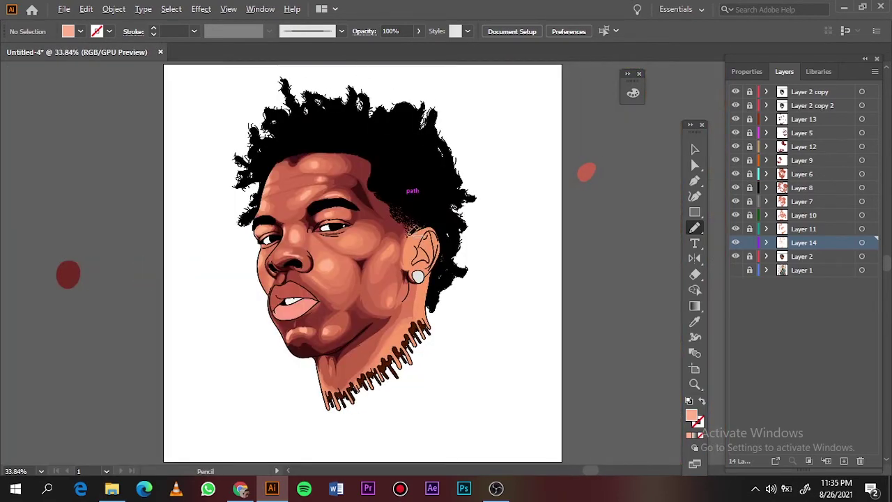
scroll(412, 191, "up", 5)
left_click_drag(515, 240, 481, 299)
scroll(481, 300, "down", 5)
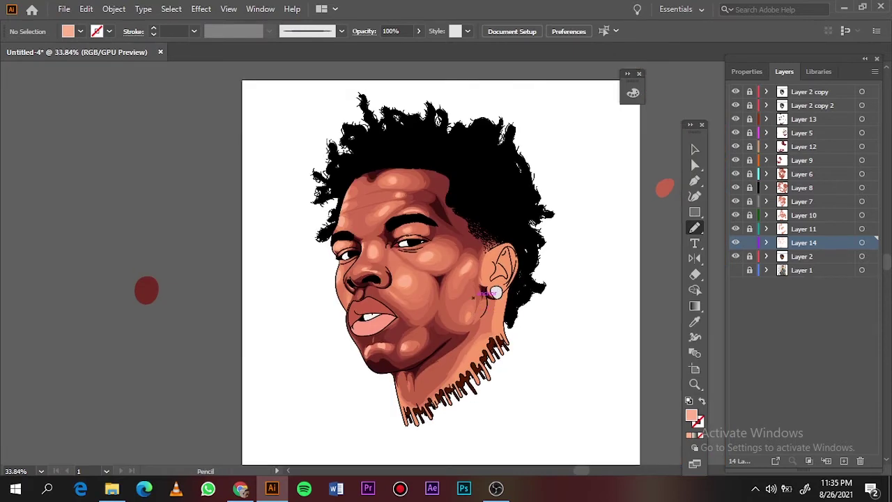
scroll(474, 294, "up", 5)
left_click_drag(474, 295, 422, 313)
scroll(422, 313, "down", 5)
- Add a new Layer 15 and set the fill to pale pink FFBCA4
key("ctrl+l")
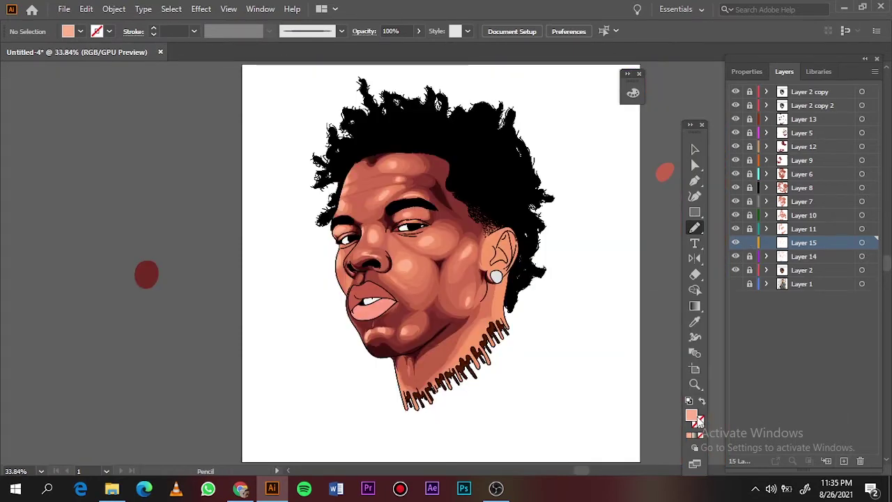
double_click(691, 416)
key("Escape")
double_click(692, 416)
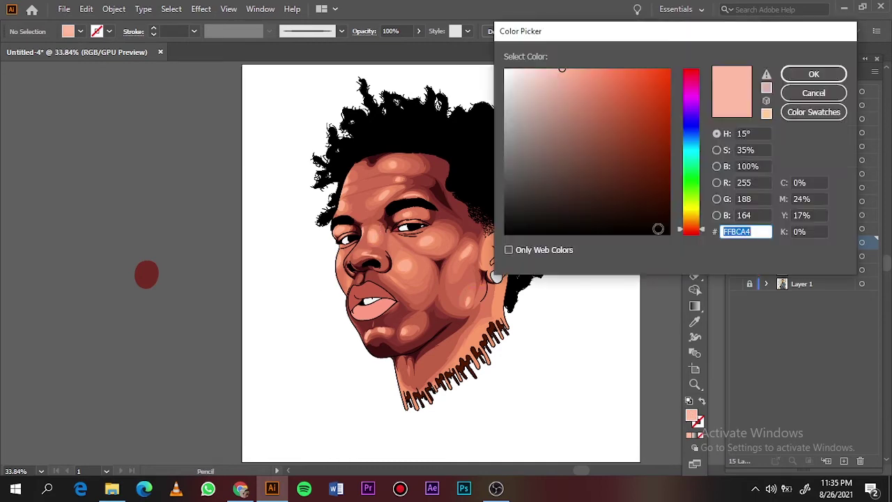
left_click(814, 73)
- Toggle Layer 13's visibility to compare the shading, then make Layer 13 active
scroll(398, 179, "up", 5)
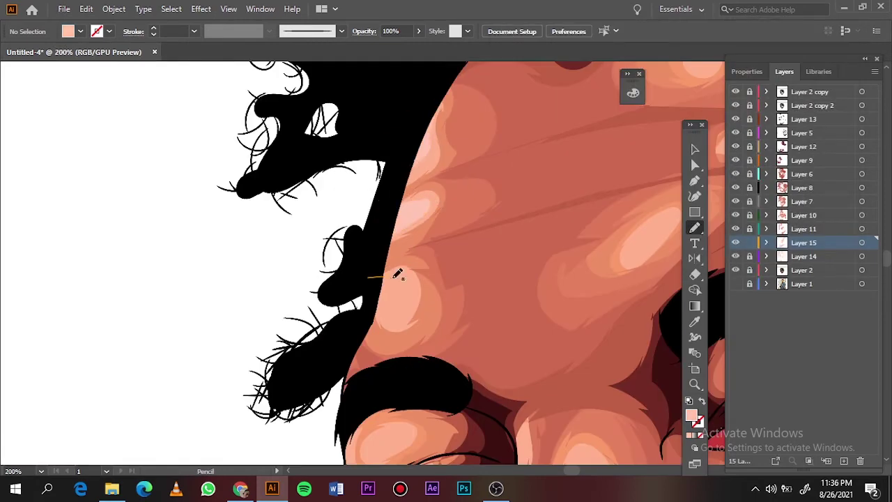
scroll(398, 275, "down", 5)
scroll(379, 288, "up", 6)
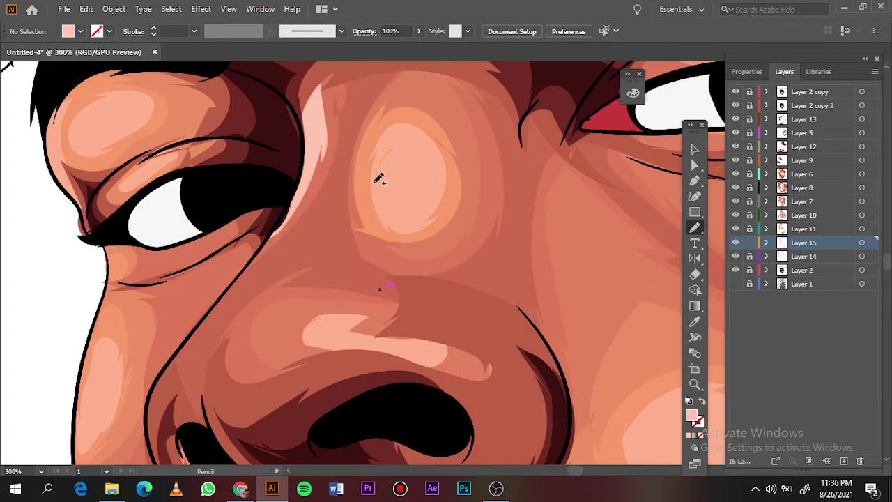
key("ctrl+0")
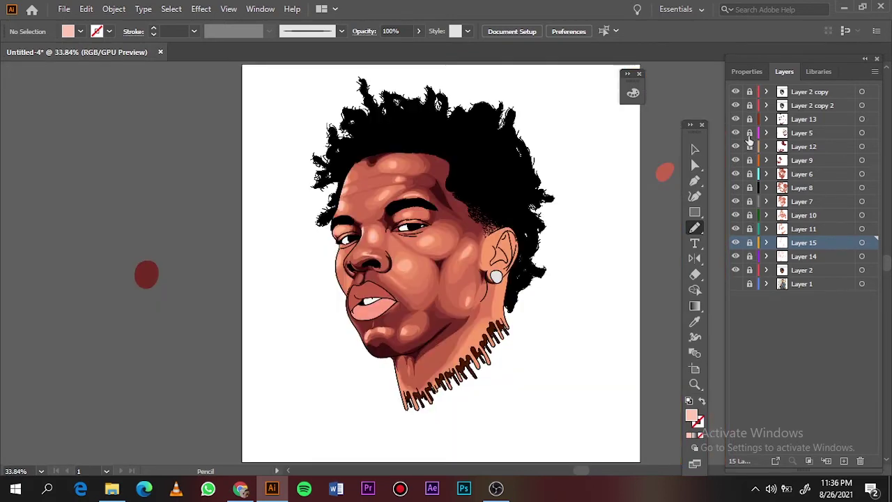
left_click(735, 119)
left_click(735, 119)
left_click(735, 119)
left_click(861, 120)
- Reveal the reference photo and draw dark-brown shadow shapes in the ear's centre, left and outer folds
key("v")
left_click(735, 283)
left_click(735, 270)
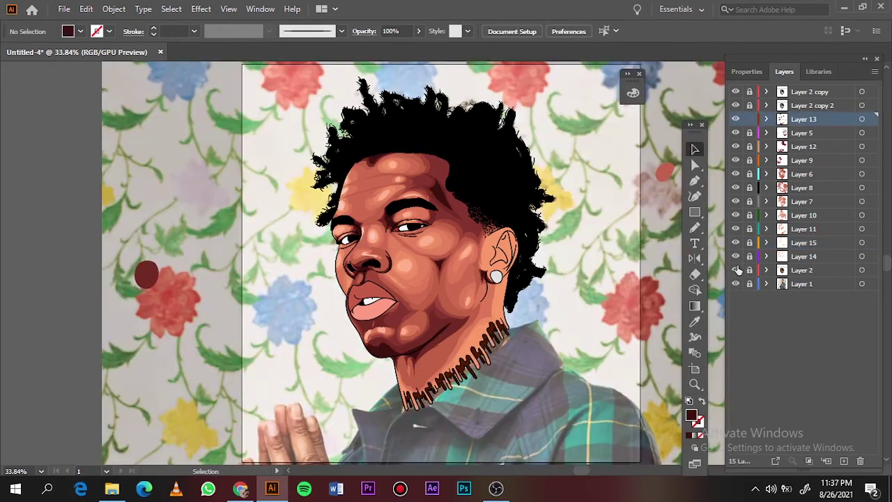
scroll(507, 261, "up", 5)
scroll(506, 261, "up", 2)
key("n")
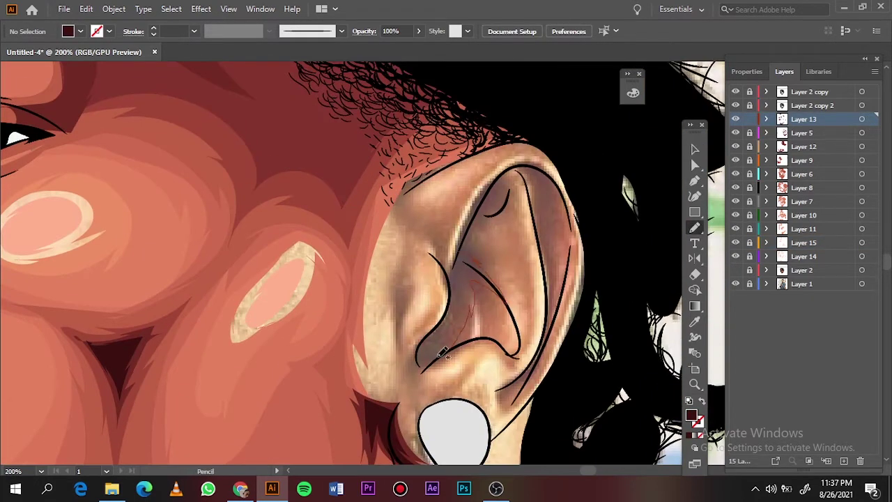
left_click_drag(473, 237, 445, 306)
mouse_move(411, 258)
left_mouse_down()
mouse_move(485, 256)
mouse_move(537, 177)
left_mouse_up()
left_click_drag(570, 242, 565, 248)
left_click_drag(427, 360, 404, 379)
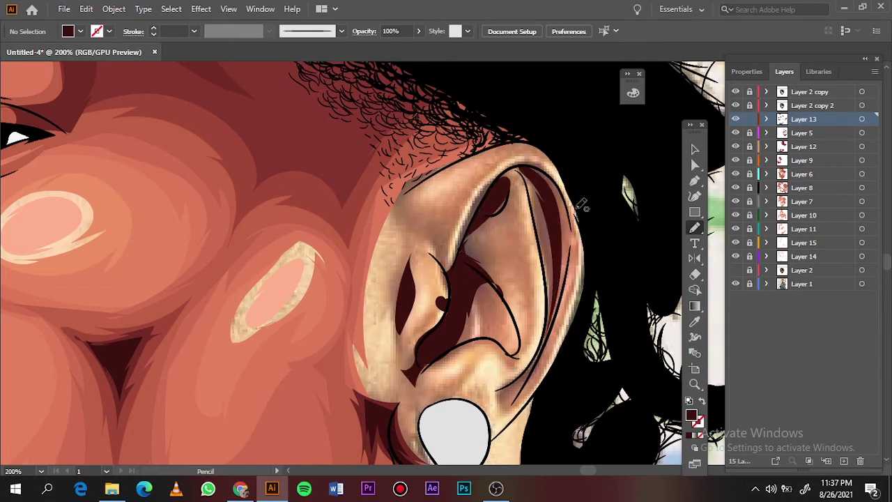
- On Layer 5, draw dark-brown shapes around the inner ear and along the outer rim
left_click(801, 132)
key("ctrl+shift+a")
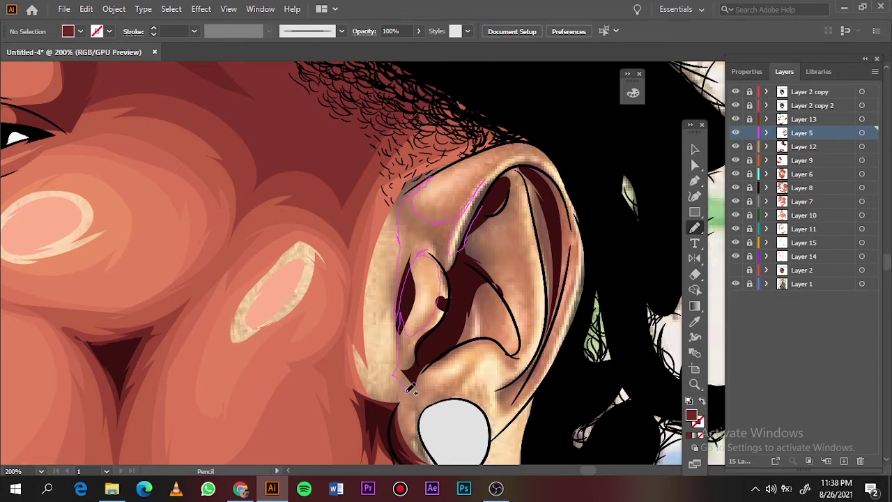
left_click_drag(410, 389, 408, 353)
left_click_drag(471, 267, 473, 268)
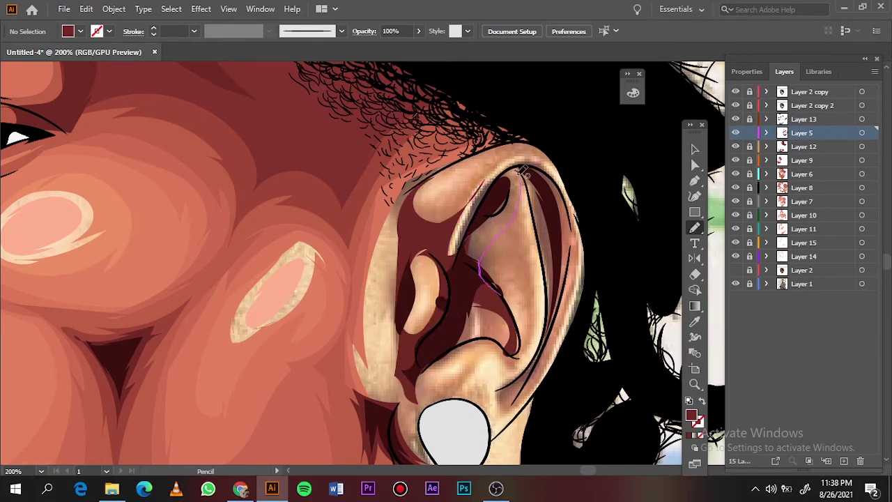
left_click_drag(519, 171, 541, 167)
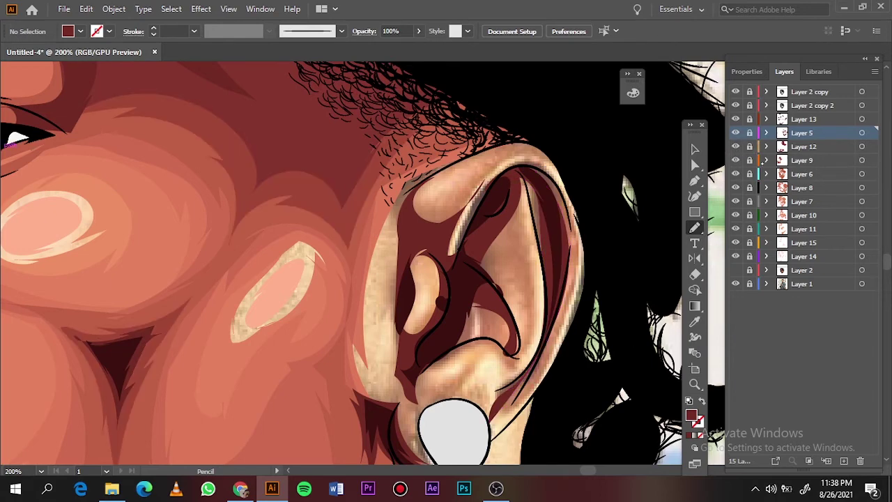
- On Layer 9, add dark shadow shapes along the ear's upper left edge and around the lobe
left_click(853, 163)
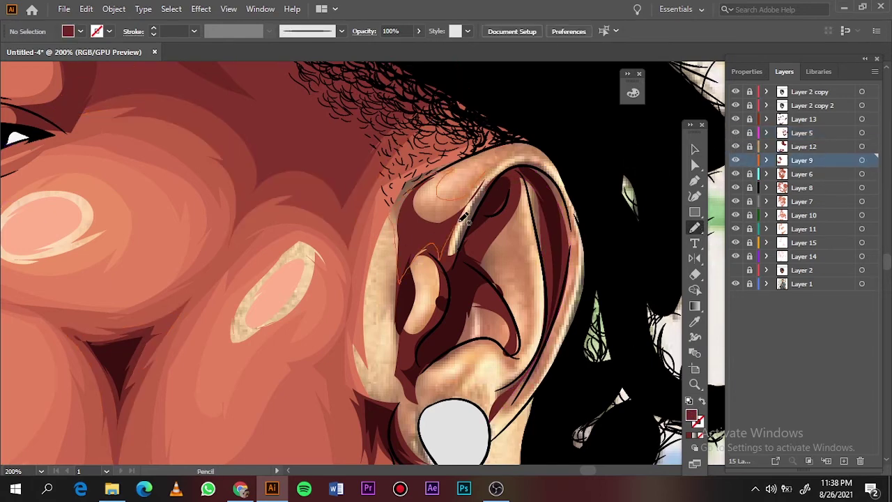
left_click_drag(404, 197, 413, 263)
scroll(513, 314, "down", 2)
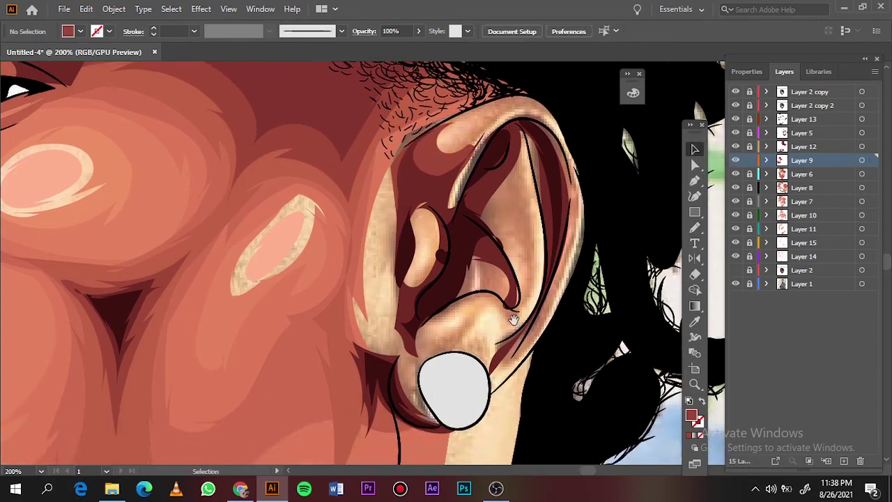
scroll(513, 315, "up", 1, "alt")
scroll(304, 100, "down", 3)
left_click_drag(304, 99, 369, 241)
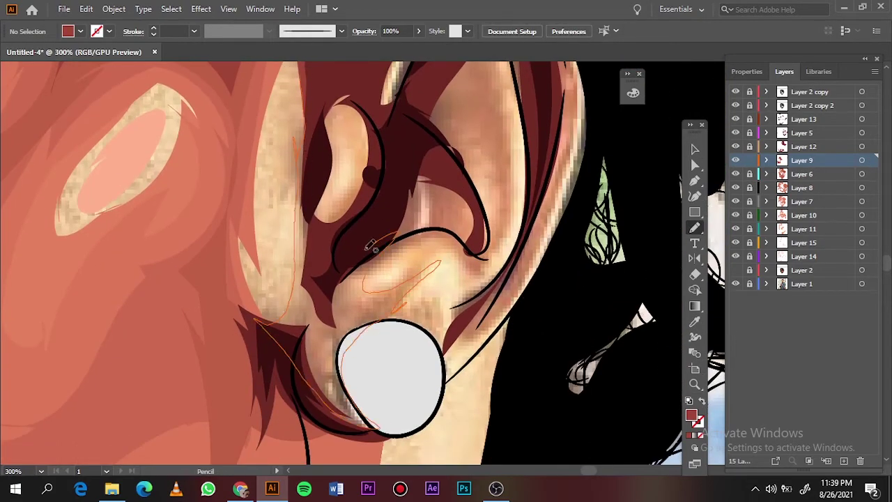
mouse_move(380, 306)
left_mouse_down()
mouse_move(363, 315)
mouse_move(380, 306)
left_mouse_up()
scroll(566, 179, "down", 3, "alt")
scroll(478, 239, "up", 4, "alt")
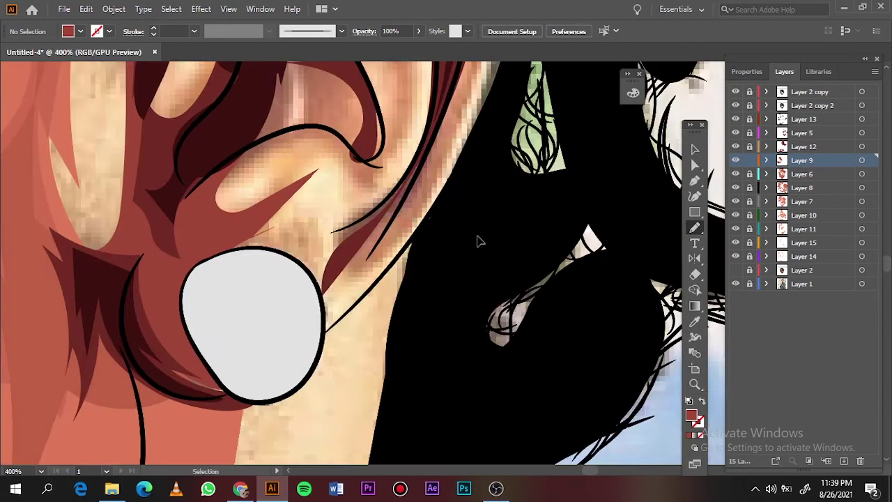
scroll(269, 214, "up", 5)
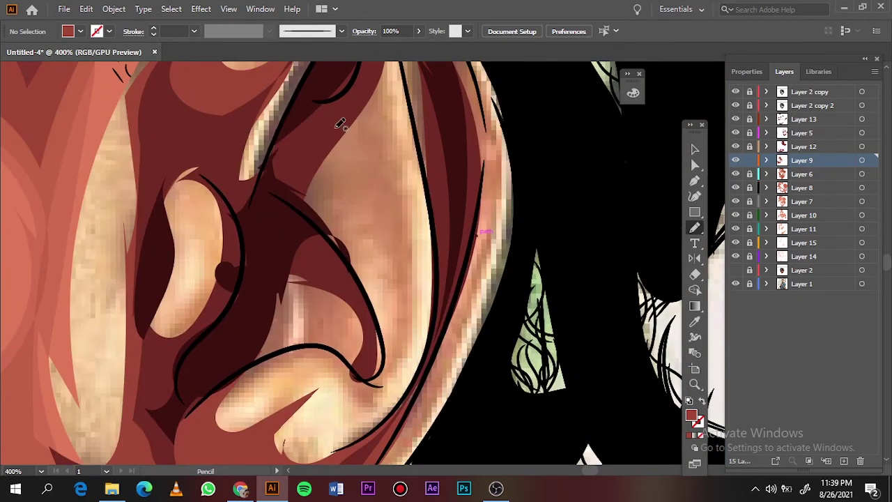
scroll(528, 235, "down", 1, "alt")
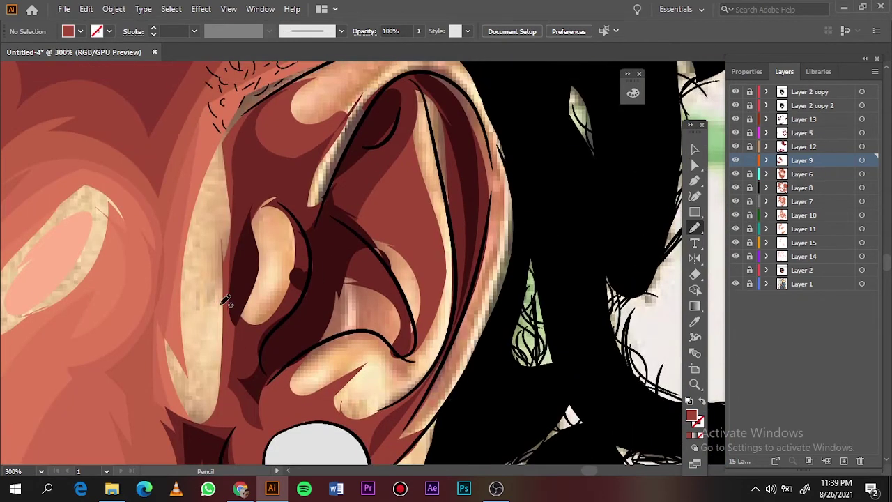
- Unlock Layer 7 and cover the ear's beige strips and oval with reddish and pink tones
left_click(750, 201)
left_click(801, 202)
scroll(343, 283, "up", 2)
left_click_drag(295, 162, 297, 166)
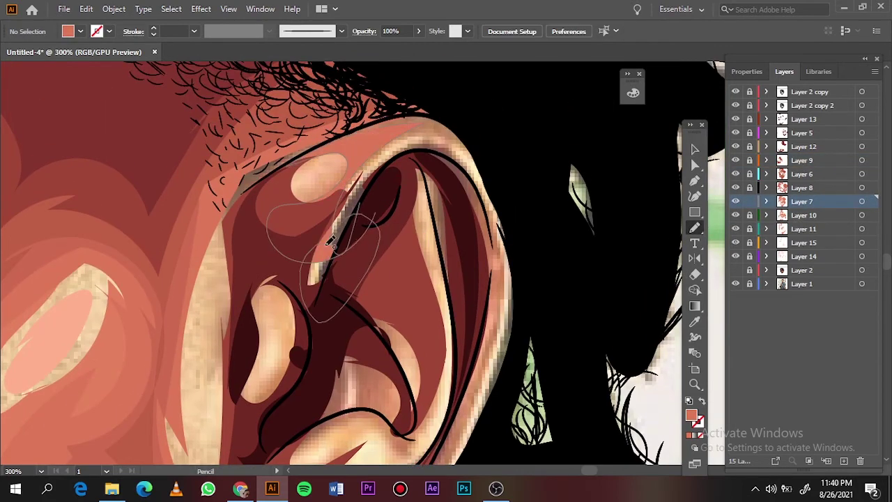
scroll(277, 137, "down", 3)
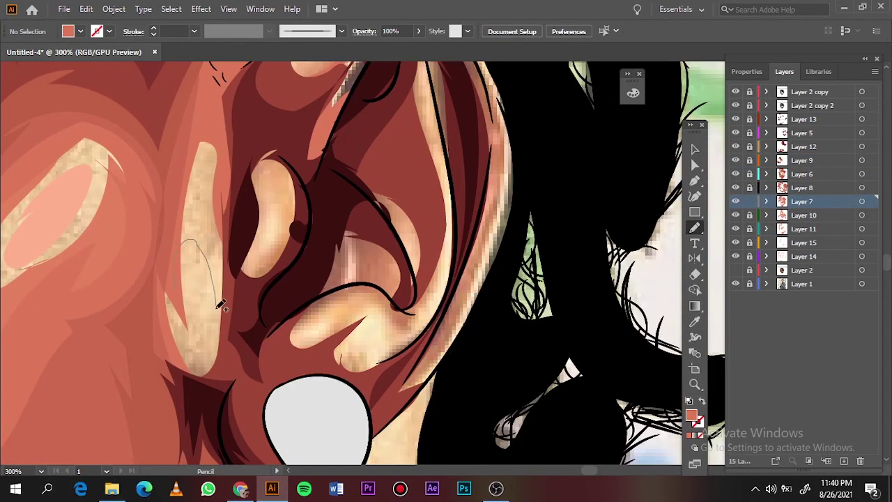
left_click_drag(220, 304, 229, 356)
left_click_drag(273, 286, 272, 278)
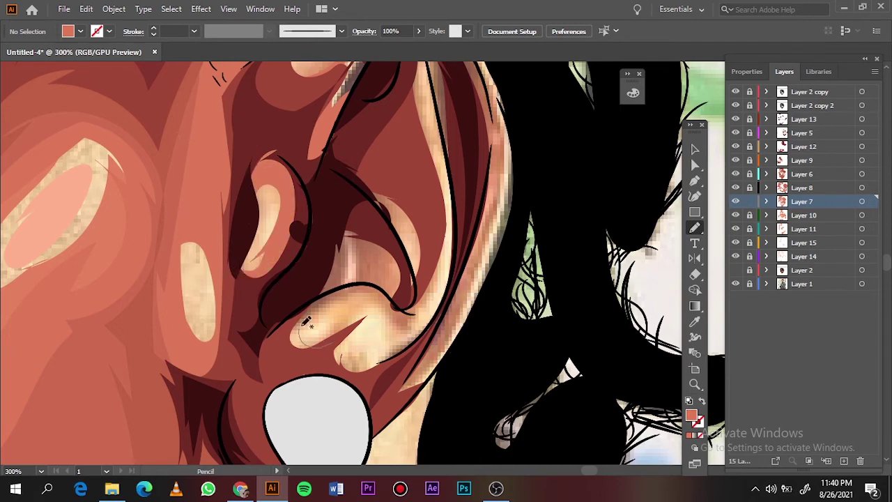
mouse_move(309, 315)
left_mouse_down()
mouse_move(311, 351)
mouse_move(327, 293)
left_mouse_up()
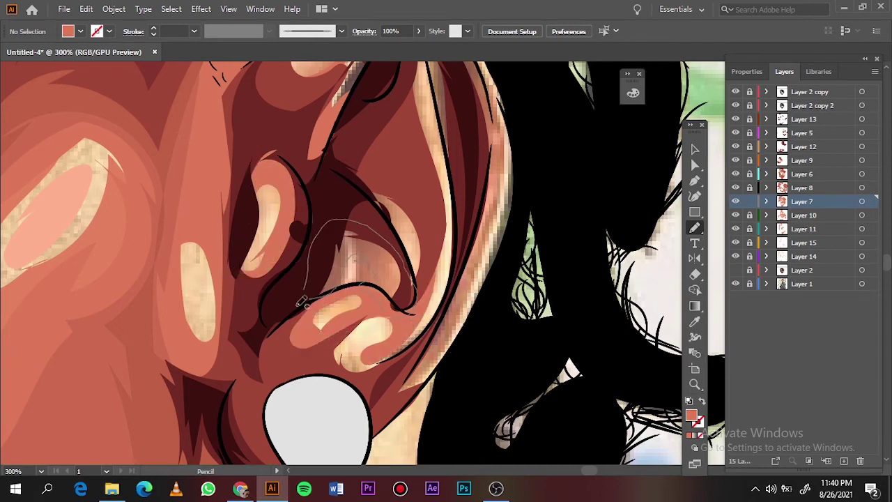
scroll(327, 292, "up", 2)
left_click_drag(403, 142, 387, 307)
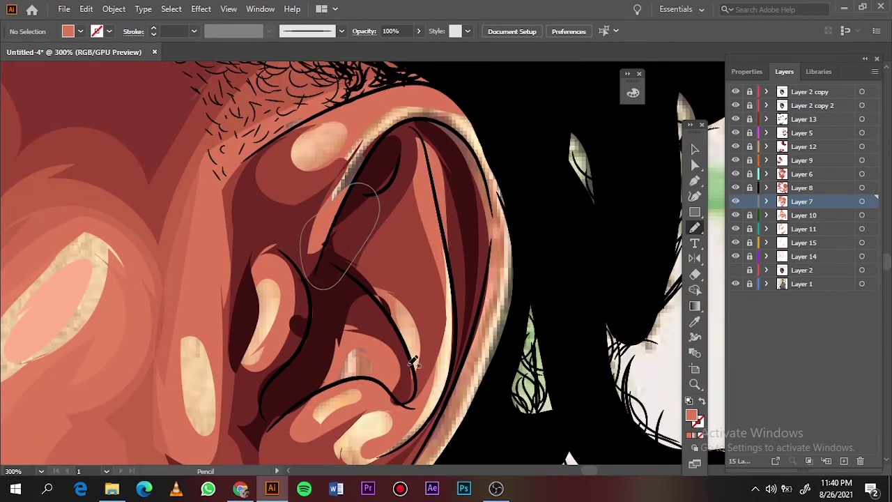
- Create a new layer above Layer 2 copy 2 for the earring shading
key("ctrl+0")
left_click(735, 283)
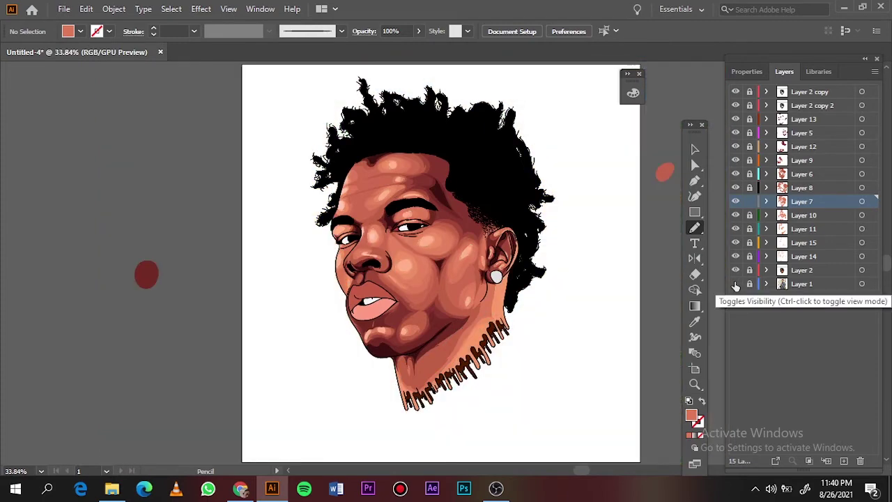
left_click(735, 283)
left_click(808, 106)
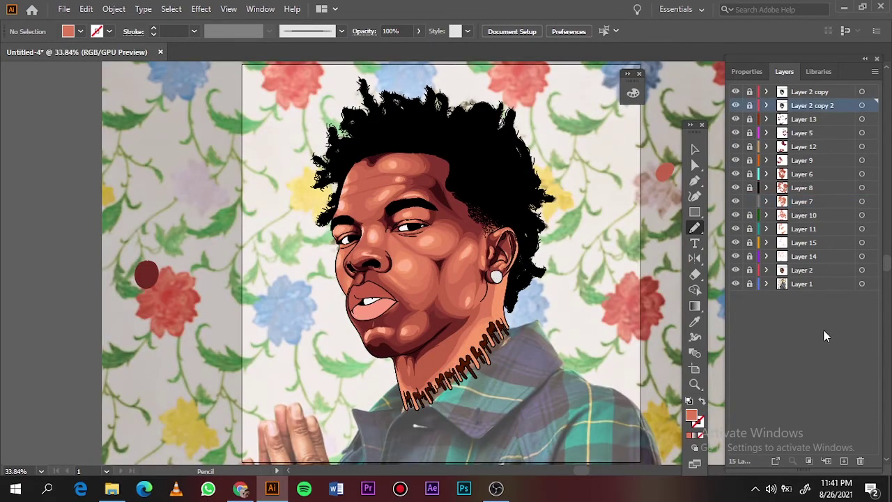
left_click(843, 461)
- Hide the shading layers, sample a grey, and draw a grey shadow along the earring's left edge
key("i")
scroll(499, 274, "up", 7)
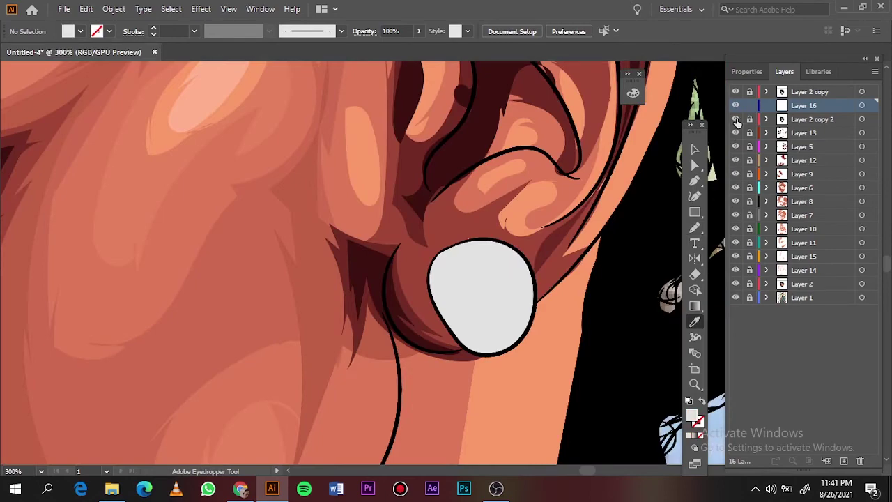
left_click_drag(735, 119, 735, 284)
left_click(735, 284)
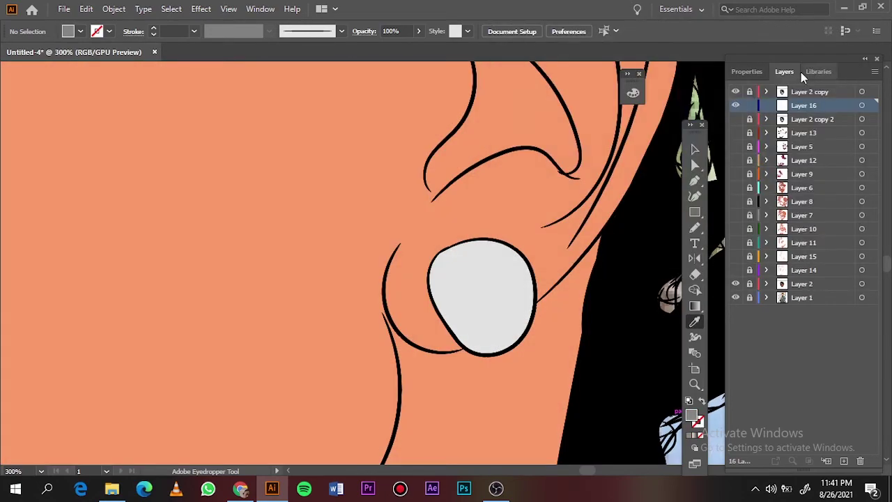
key("n")
left_click_drag(514, 246, 453, 289)
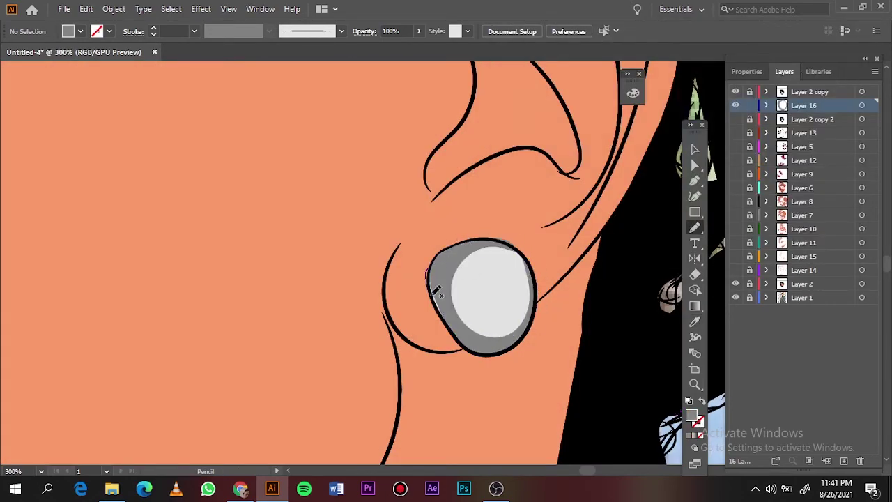
key("ctrl+0")
scroll(358, 278, "up", 7)
- Set a grey fill and draw a grey shadow shape across the teeth
key("i")
double_click(692, 416)
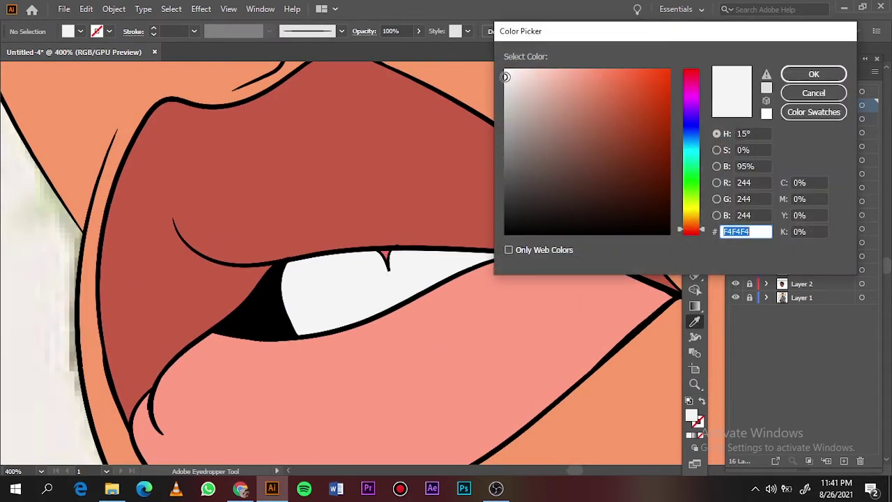
key("Return")
key("n")
mouse_move(327, 332)
left_mouse_down()
mouse_move(315, 278)
mouse_move(292, 257)
left_mouse_up()
mouse_move(401, 272)
left_mouse_down()
mouse_move(407, 263)
mouse_move(481, 255)
left_mouse_up()
key("ctrl+0")
scroll(369, 300, "up", 5)
- Sample the pink lower-lip colour and darken it as the fill, hiding Layer 2 to see the photo
key("i")
left_click(378, 373)
left_click(735, 283)
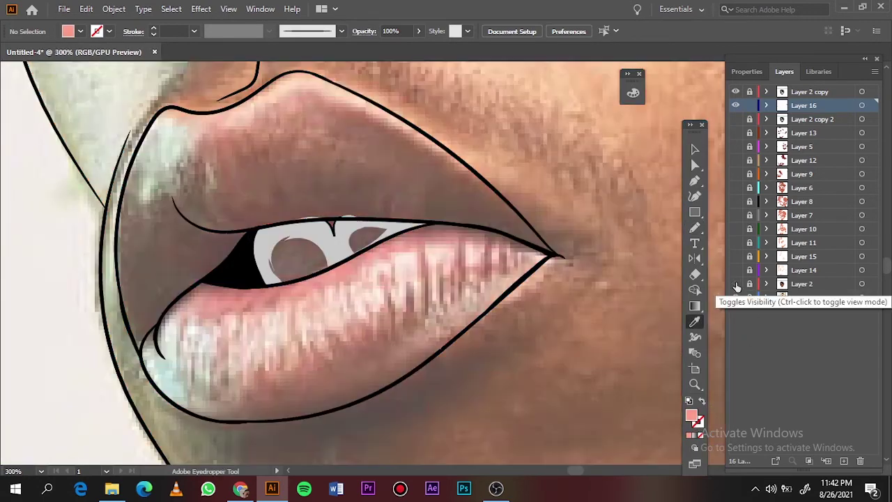
double_click(692, 416)
key("Return")
key("n")
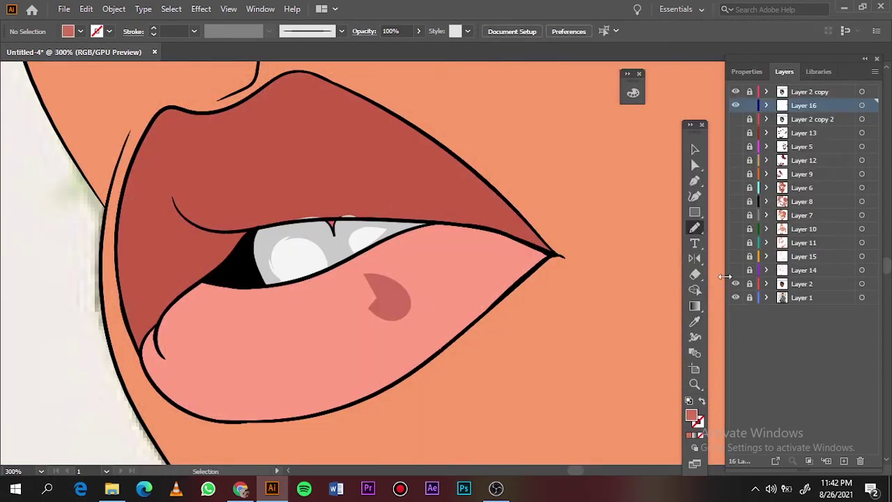
left_click(735, 284)
scroll(272, 337, "up", 1)
- Draw darker red tooth-shaped stripes across the lower lip to its right corner
mouse_move(232, 274)
left_mouse_down()
mouse_move(293, 292)
mouse_move(351, 208)
left_mouse_up()
left_click_drag(206, 280, 208, 281)
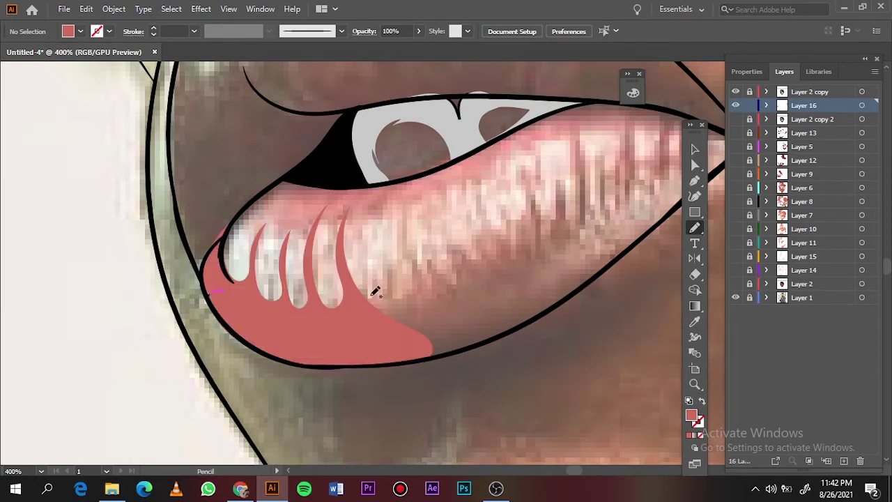
mouse_move(344, 298)
left_mouse_down()
mouse_move(495, 246)
mouse_move(509, 218)
left_mouse_up()
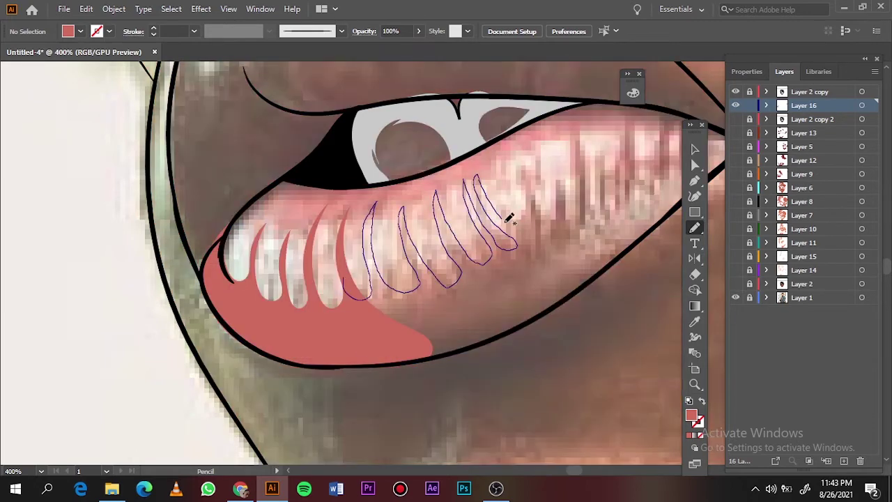
left_click_drag(556, 182, 594, 210)
left_click_drag(558, 303, 561, 304)
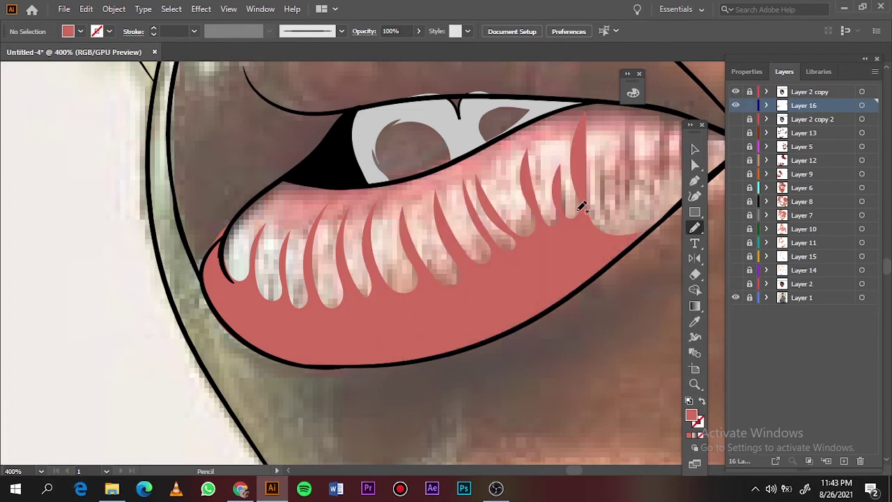
mouse_move(597, 189)
left_mouse_down()
mouse_move(681, 196)
mouse_move(589, 198)
left_mouse_up()
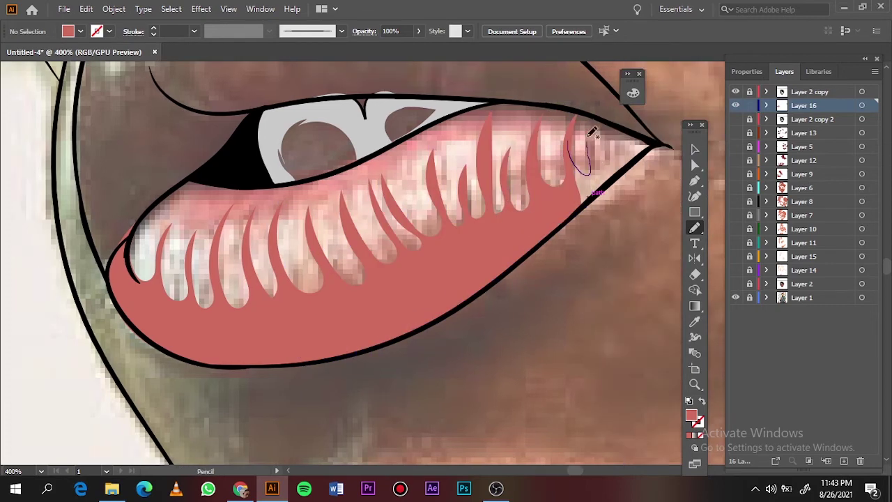
left_click(735, 284)
key("ctrl+0")
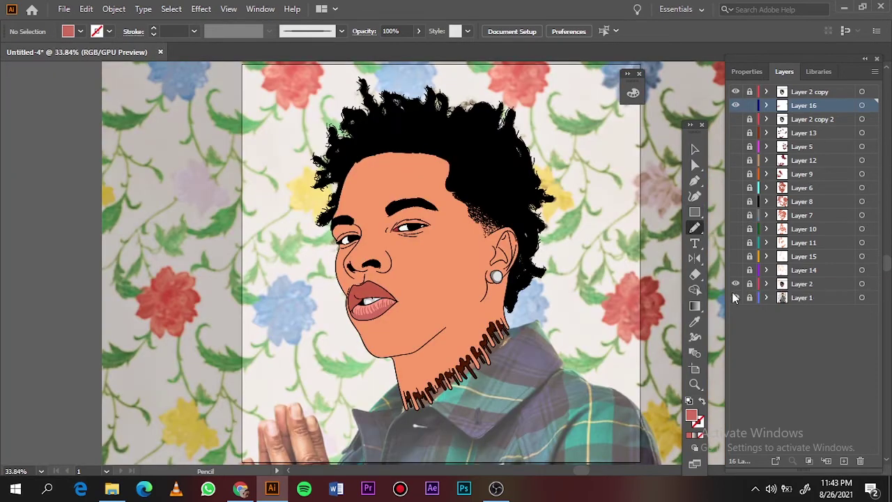
- On a new Layer 17, draw deeper red shadow strokes under the lower lip near its right corner
left_click(843, 461)
double_click(692, 415)
left_click(813, 68)
scroll(373, 303, "up", 7)
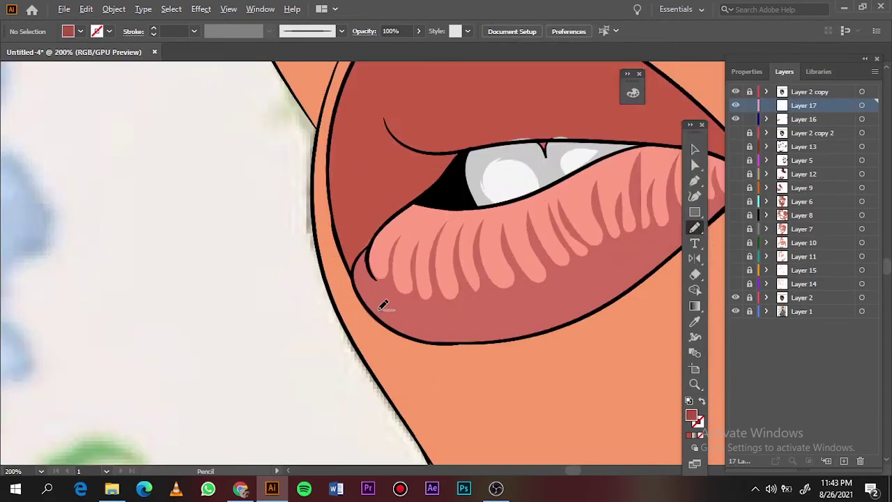
mouse_move(364, 225)
left_mouse_down()
mouse_move(370, 250)
mouse_move(466, 349)
left_mouse_up()
key("ctrl+0")
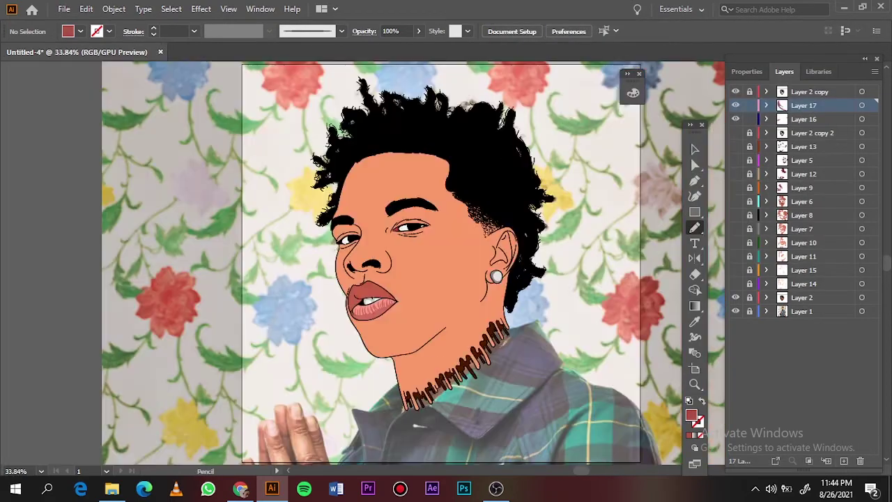
scroll(383, 310, "up", 6)
left_click_drag(175, 349, 168, 328)
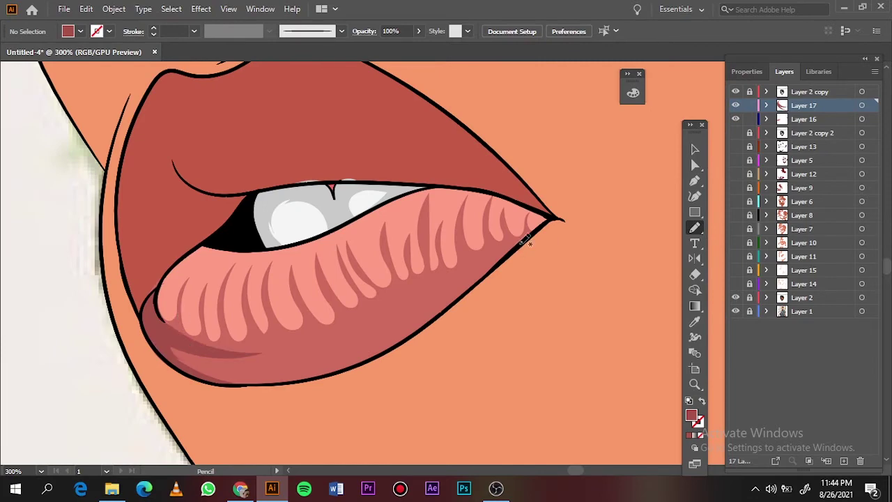
left_click_drag(530, 234, 390, 317)
left_click_drag(458, 298, 500, 263)
key("ctrl+0")
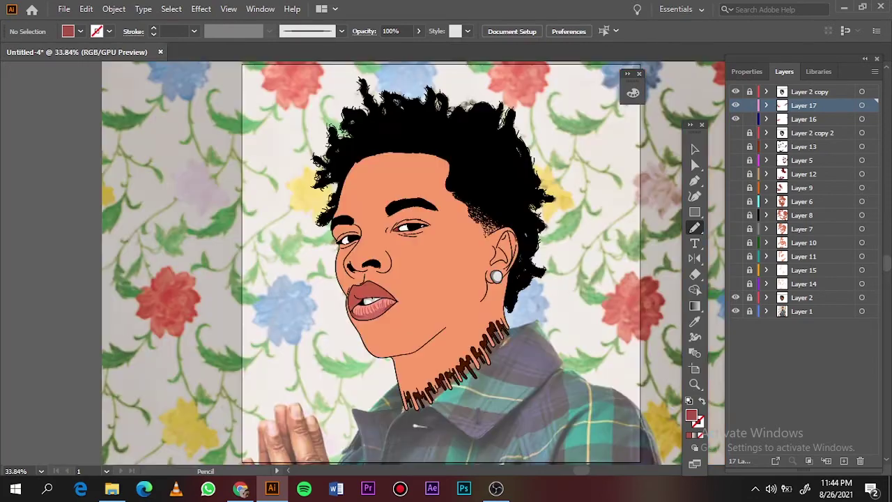
left_click(803, 120)
- Sample the lip colour and darken the fill to red #933A31
scroll(369, 293, "up", 6)
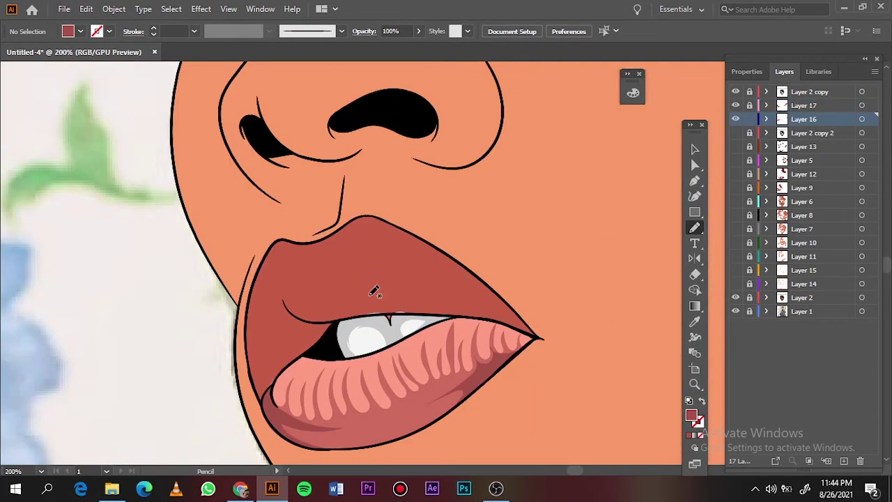
key("i")
double_click(691, 416)
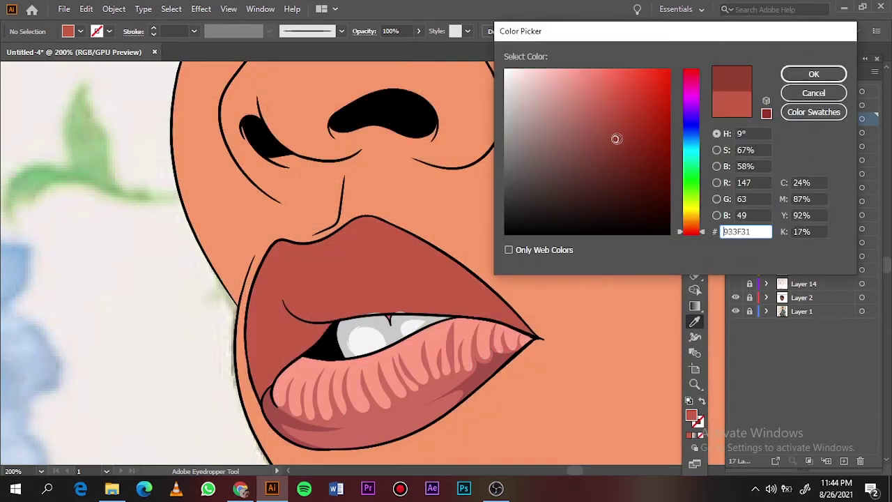
left_click(815, 72)
left_click(735, 298)
key("n")
scroll(168, 443, "up", 2)
scroll(366, 309, "up", 1)
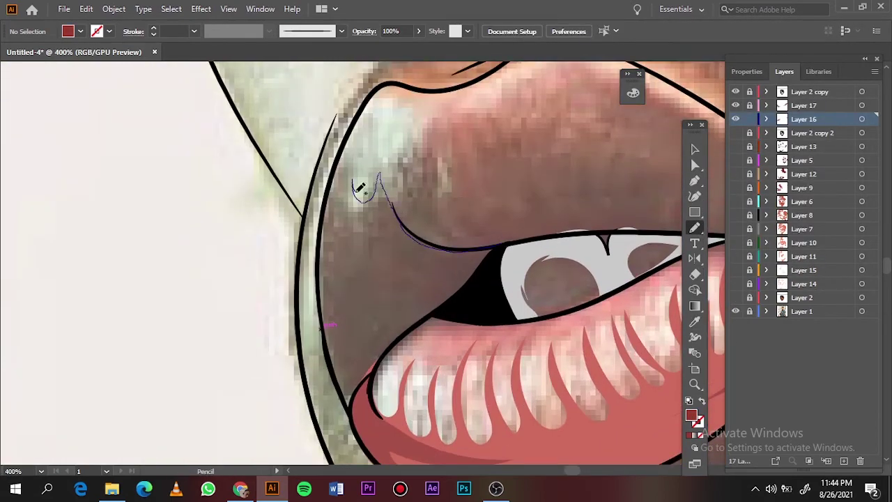
- Trace dark-red flame-shaped shadows across the upper lip from left to right corner
left_click_drag(355, 190, 328, 329)
left_click_drag(430, 317, 340, 363)
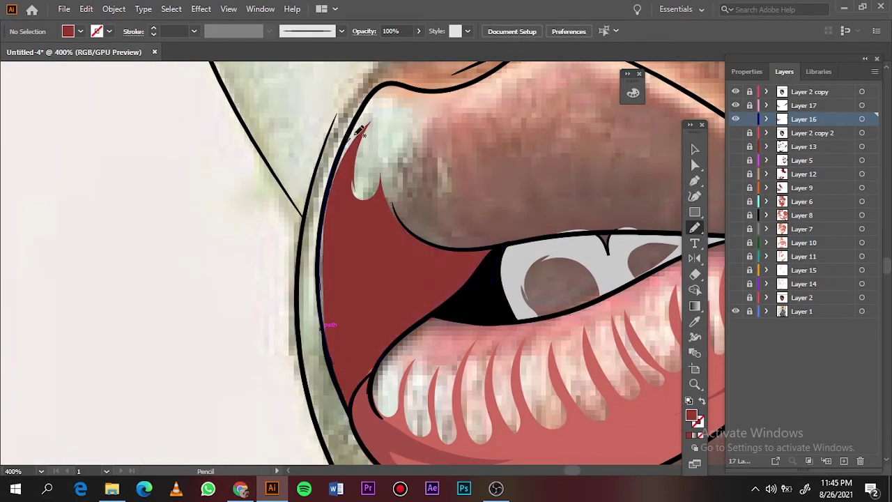
left_click_drag(381, 184, 393, 211)
left_click_drag(433, 121, 444, 199)
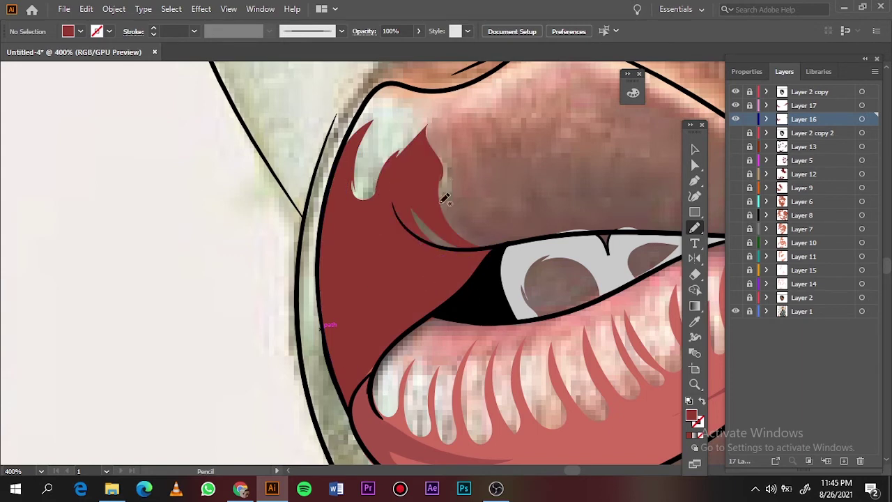
left_click_drag(538, 217, 565, 152)
left_click_drag(446, 251, 448, 253)
scroll(453, 209, "right", 5)
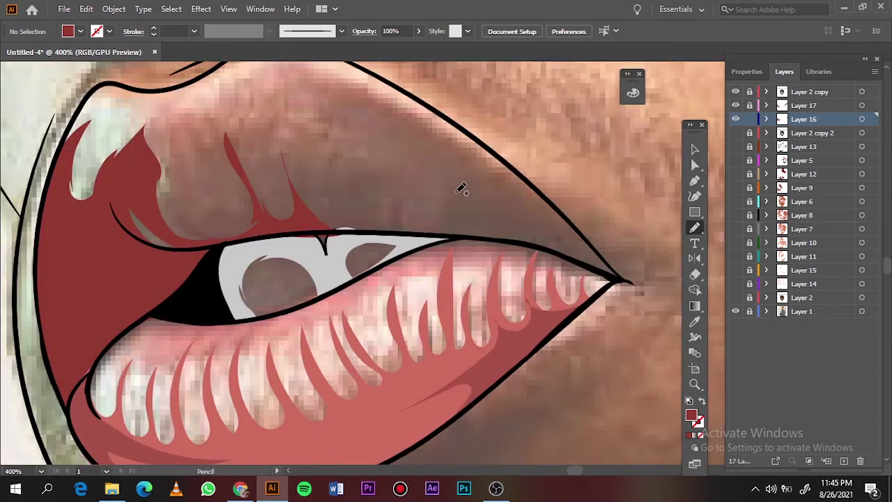
mouse_move(303, 209)
left_mouse_down()
mouse_move(433, 223)
mouse_move(385, 129)
mouse_move(599, 250)
left_mouse_up()
left_click_drag(408, 223, 409, 223)
key("ctrl+l")
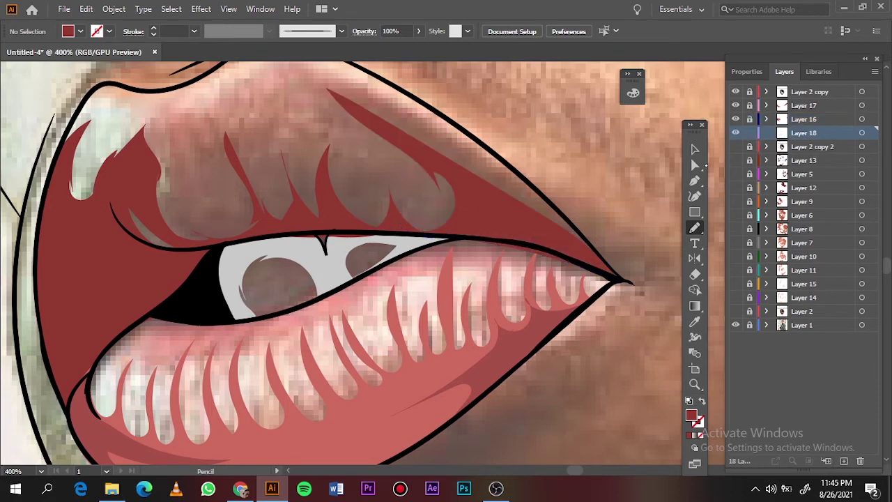
- Set the fill to pink #DD6862 and undo a stray shape drawn on the lip
left_click(735, 311)
key("i")
double_click(691, 416)
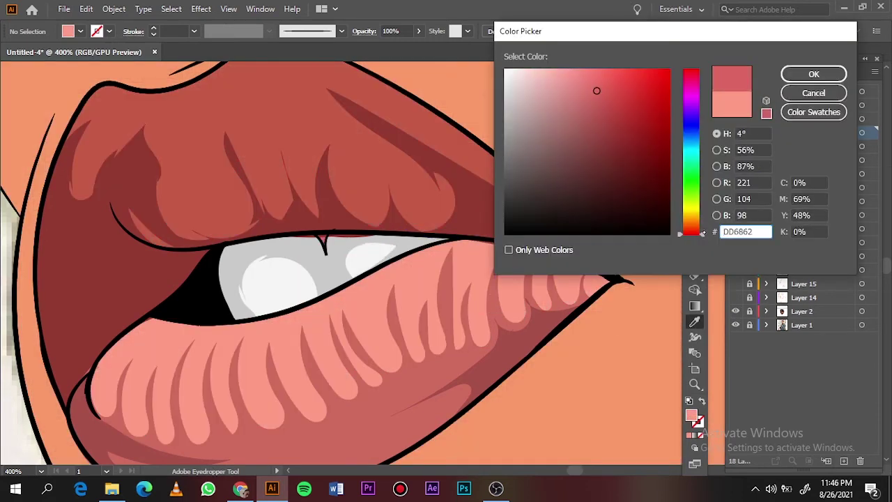
left_click(813, 73)
key("n")
left_click_drag(474, 293, 379, 371)
key("ctrl+z")
left_click(735, 311)
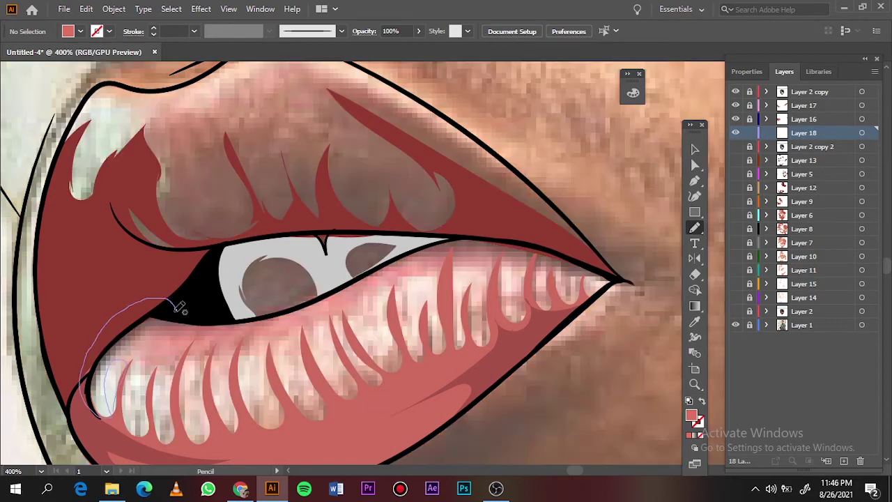
- Draw pink highlight stripes on the left end of the lower lip over the photo
left_click_drag(179, 380, 149, 354)
left_click_drag(158, 395, 156, 368)
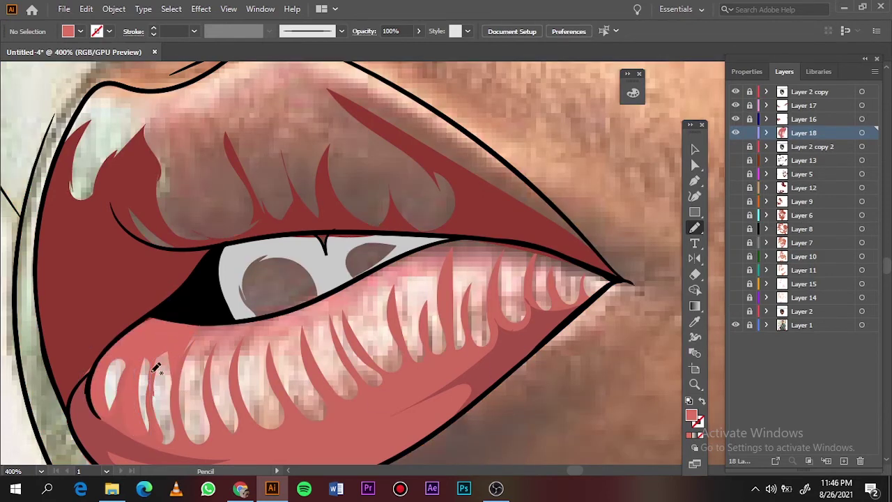
left_click_drag(183, 404, 204, 367)
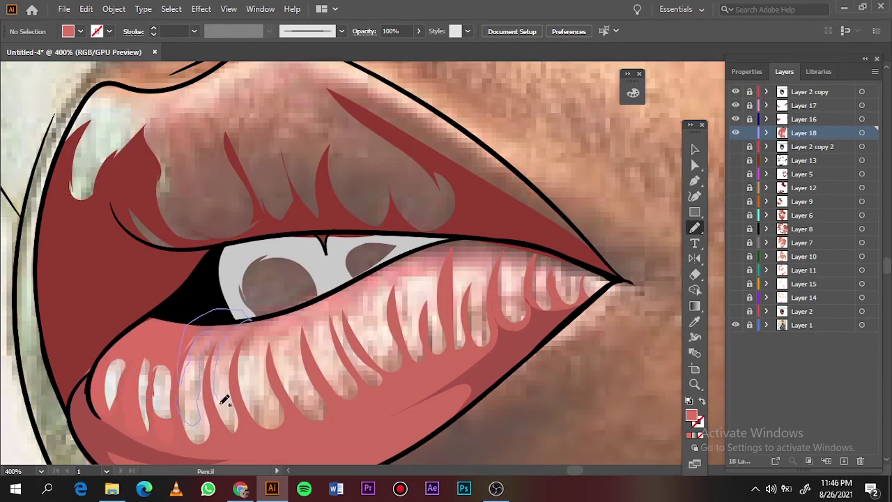
left_click_drag(224, 400, 222, 404)
left_click(735, 311)
key("ctrl+0")
scroll(378, 305, "up", 10)
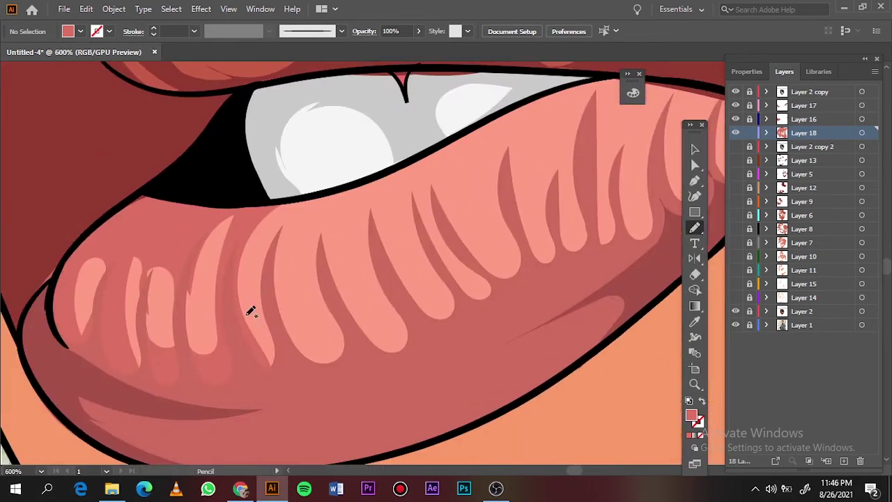
- Add more pink highlight stripes across the middle of the lower lip and near its corner
left_click_drag(341, 240, 340, 242)
left_click_drag(268, 262, 268, 229)
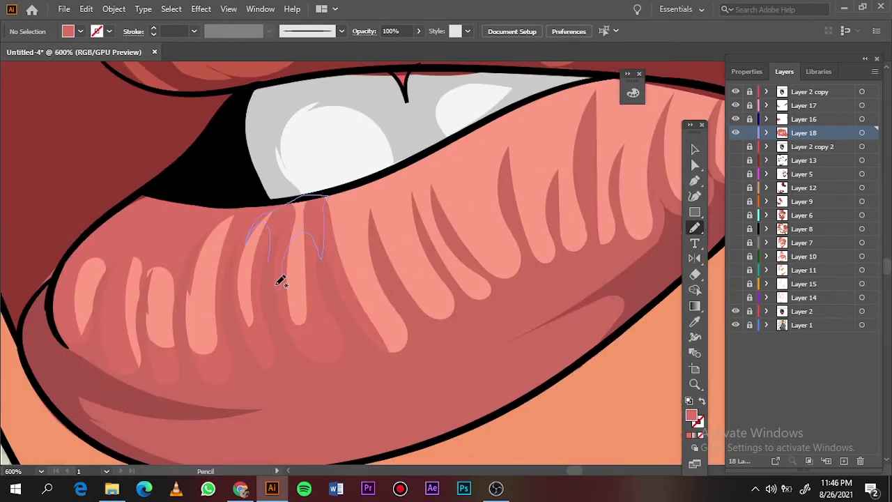
left_click_drag(280, 280, 281, 277)
left_click_drag(314, 210, 384, 196)
left_click_drag(407, 299, 397, 306)
key("ctrl+0")
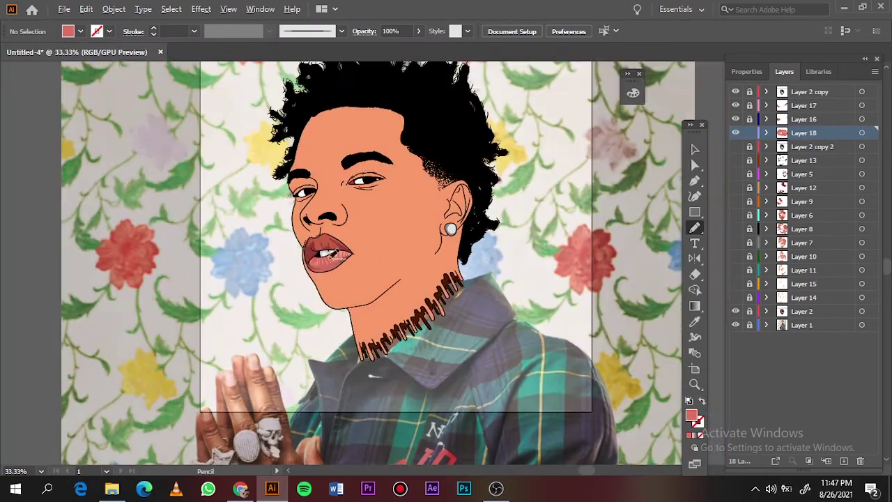
scroll(342, 252, "up", 5)
scroll(313, 319, "up", 3)
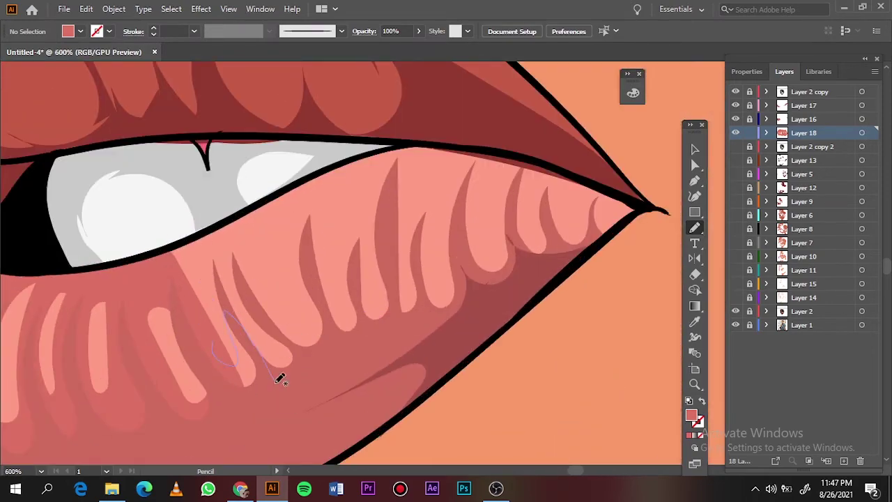
left_click_drag(280, 378, 219, 225)
mouse_move(233, 269)
left_mouse_down()
mouse_move(272, 301)
mouse_move(265, 312)
left_mouse_up()
- Draw darker red shading strokes between the lip's highlight stripes out to the right corner
left_click_drag(280, 197, 309, 334)
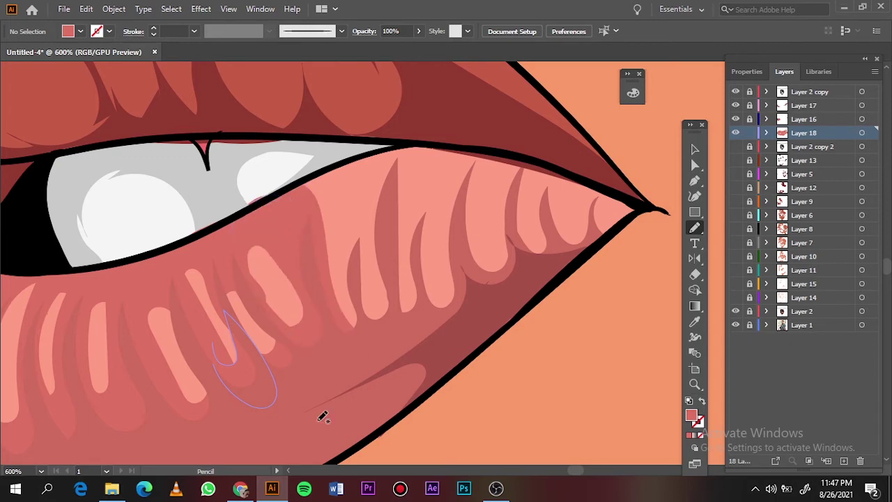
key("ctrl+0")
scroll(380, 301, "up", 5)
scroll(381, 301, "up", 2)
scroll(381, 301, "up", 2)
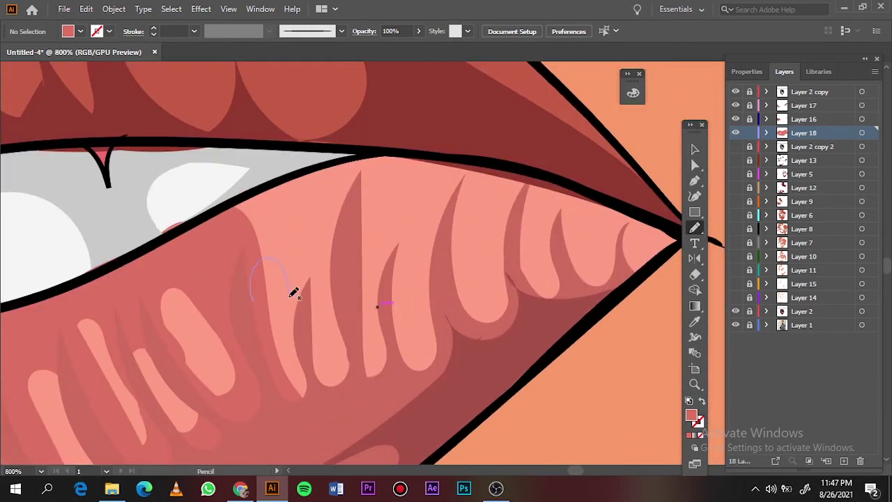
left_click_drag(310, 312, 355, 331)
left_click_drag(342, 244, 383, 240)
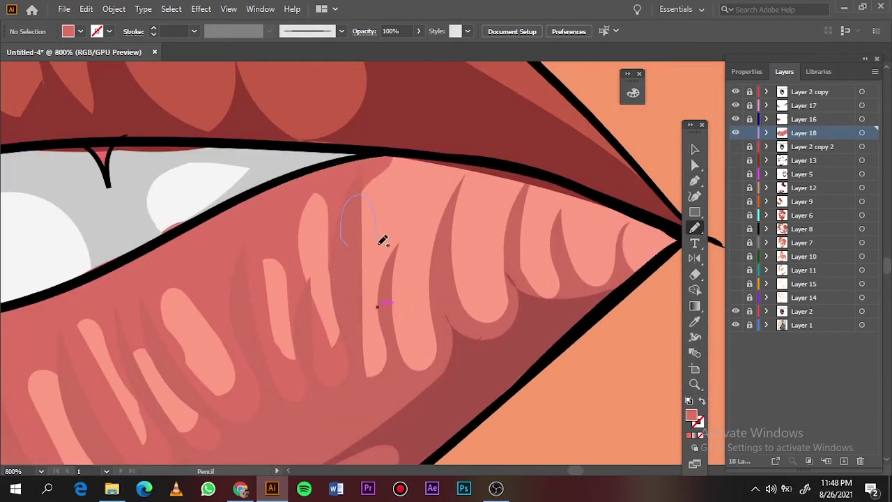
mouse_move(407, 315)
left_mouse_down()
mouse_move(416, 317)
mouse_move(442, 244)
mouse_move(466, 305)
left_mouse_up()
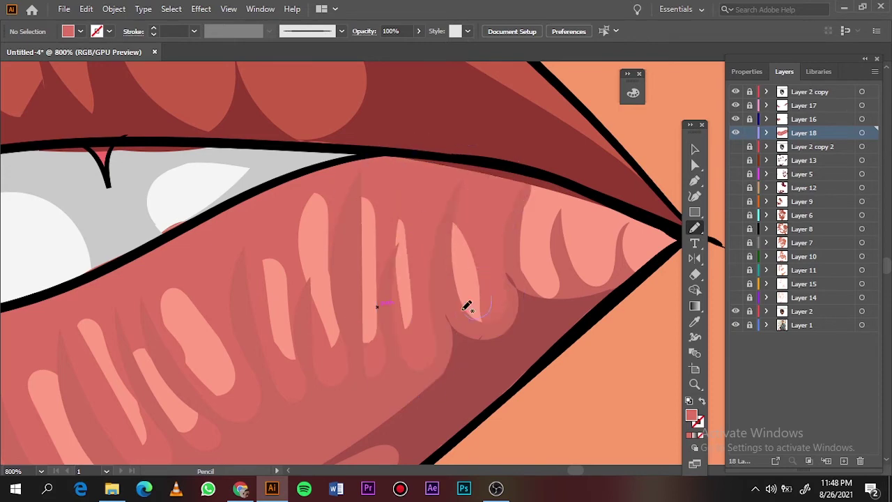
mouse_move(416, 221)
left_mouse_down()
mouse_move(569, 273)
mouse_move(551, 269)
mouse_move(567, 253)
mouse_move(547, 230)
left_mouse_up()
key("ctrl+0")
- Hide the background photo and set the fill to a darker AF473F red sampled from the upper lip
left_click(735, 325)
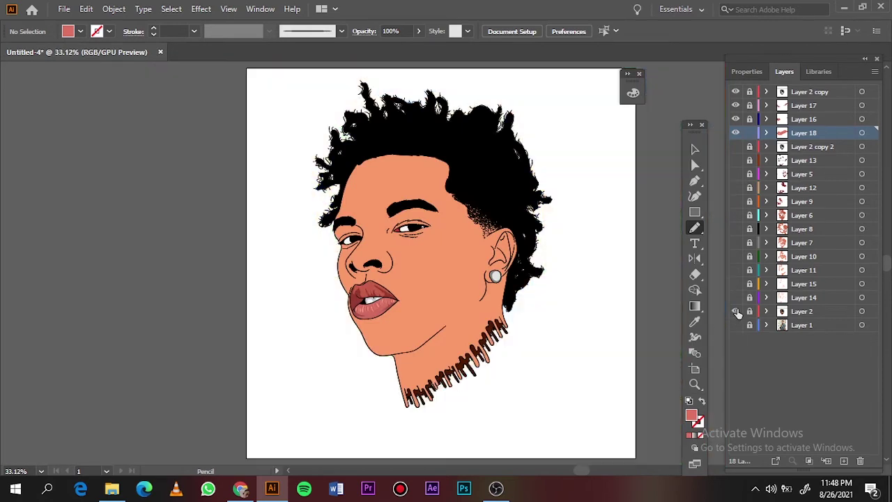
scroll(362, 293, "up", 6)
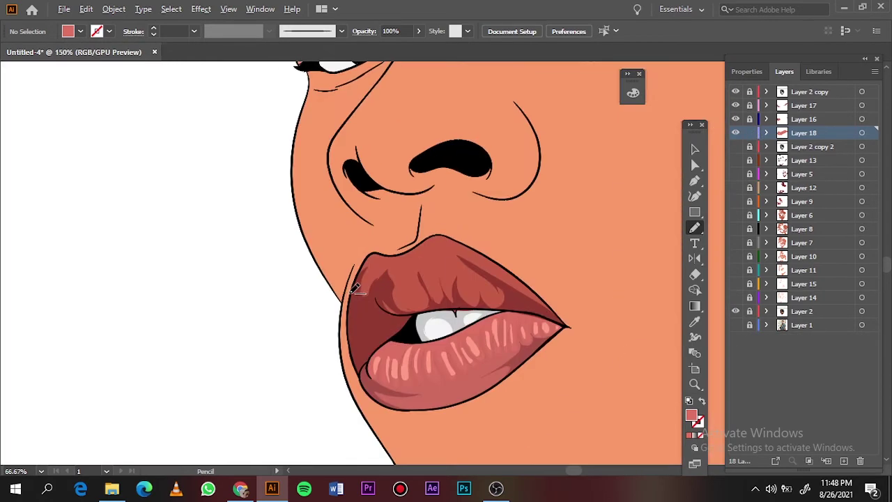
key("i")
left_click(421, 291)
double_click(691, 415)
left_click(609, 119)
left_click(808, 74)
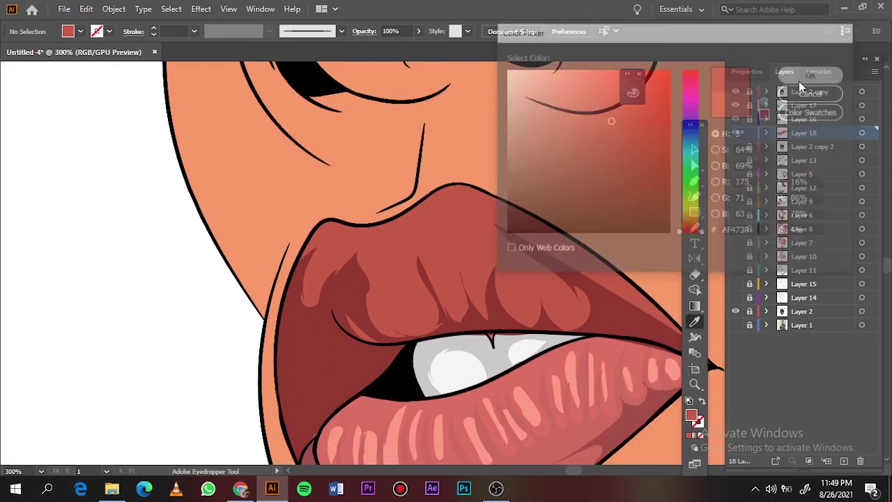
- Pencil in dark-red shadow shapes across the upper lip, including along its top edge
key("n")
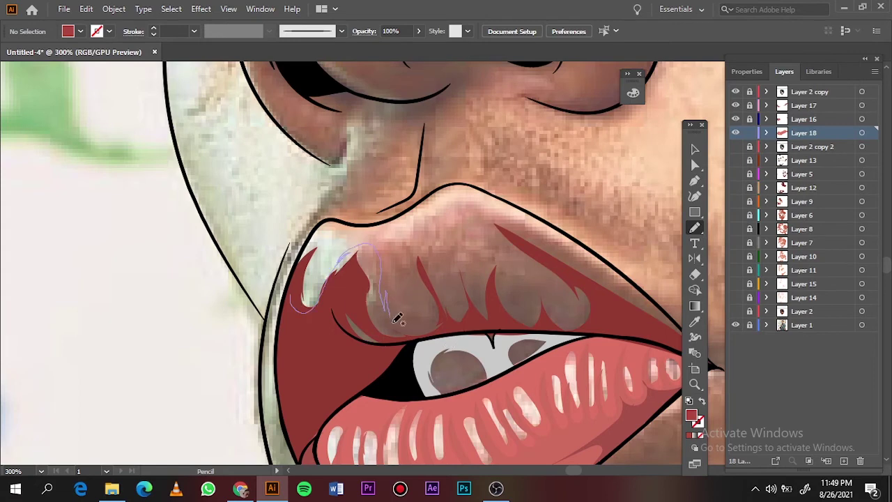
left_click_drag(371, 291, 428, 337)
left_click_drag(458, 273, 494, 237)
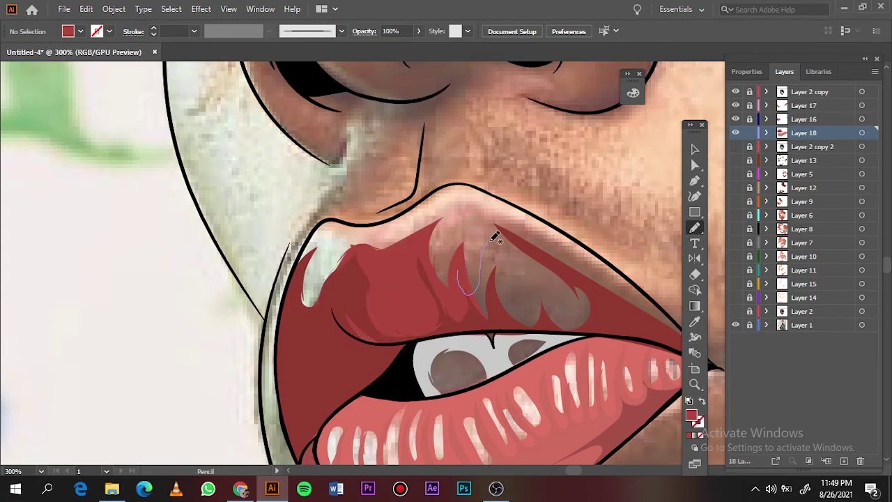
left_click_drag(537, 256, 550, 271)
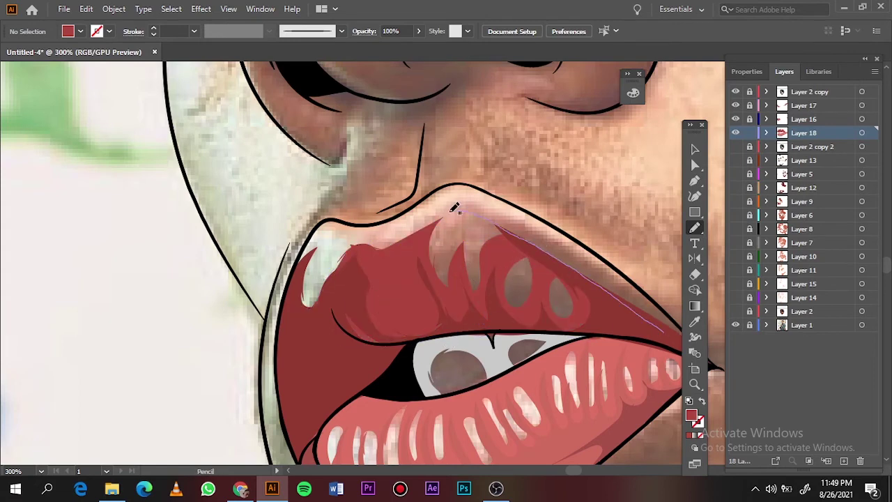
left_click_drag(479, 307, 475, 305)
- Fit the whole portrait in view and turn Layer 2 and Layer 1 visibility back on
key("ctrl+0")
left_click(735, 311)
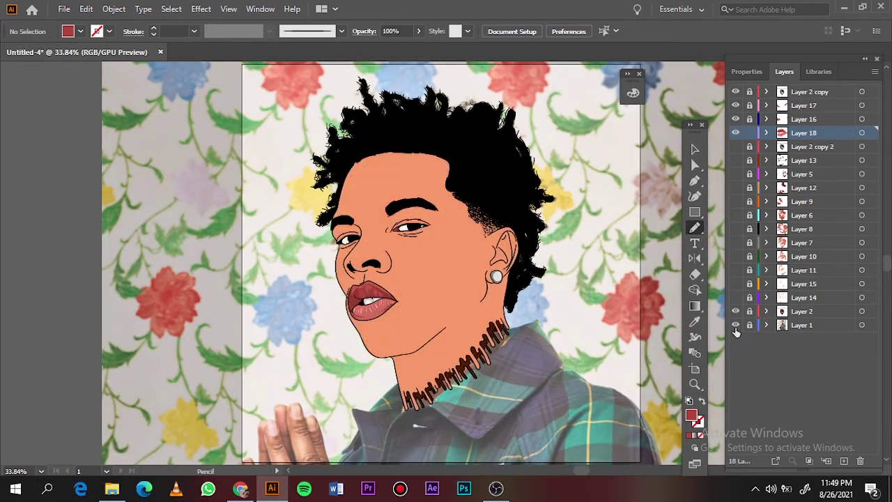
left_click(735, 325)
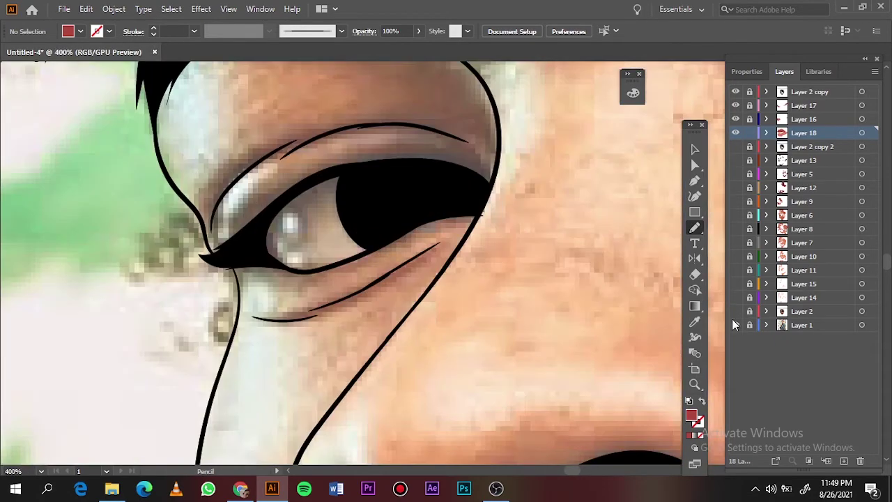
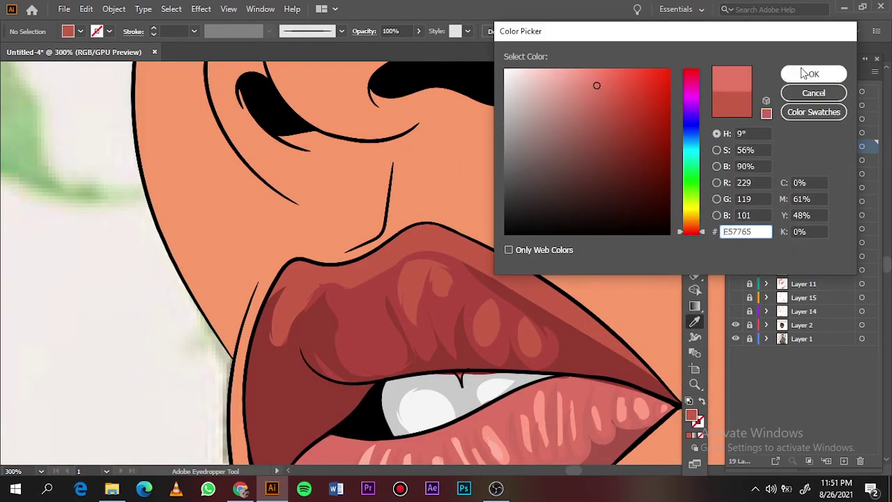
- Confirm the lip shading colour, hide the floral reference photo, and show all shaded portrait layers
left_click(808, 74)
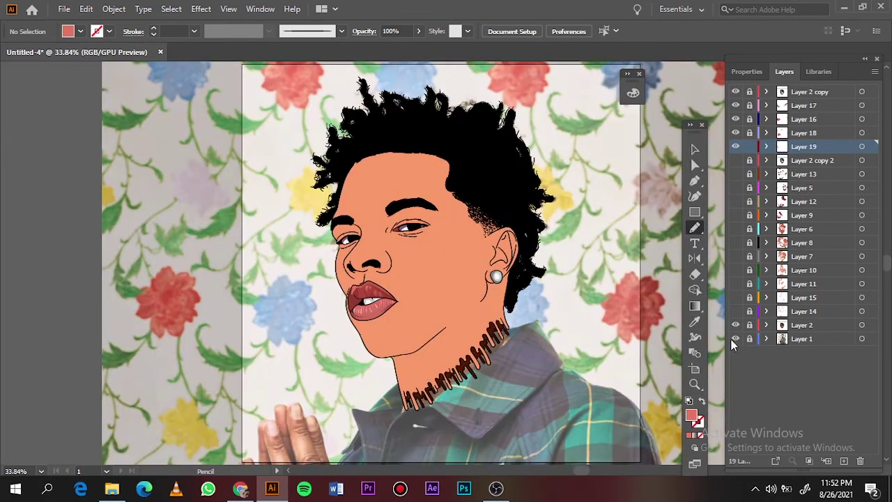
left_click(735, 338)
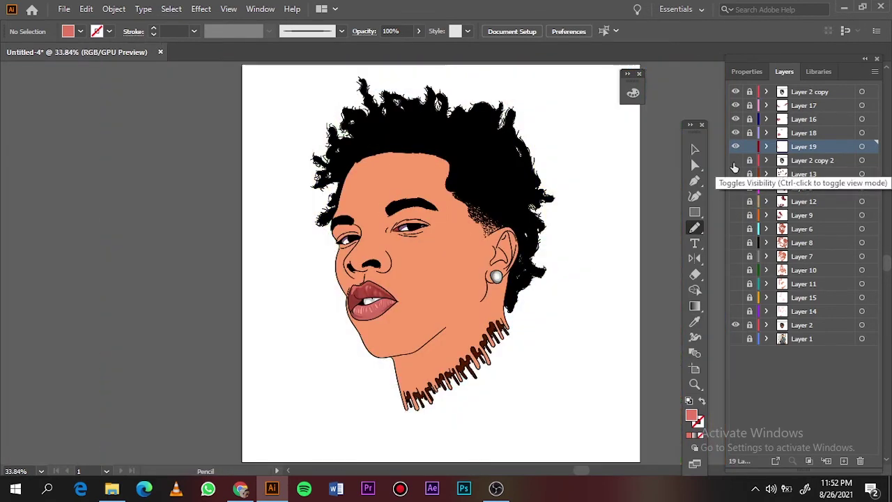
left_click_drag(734, 164, 735, 311)
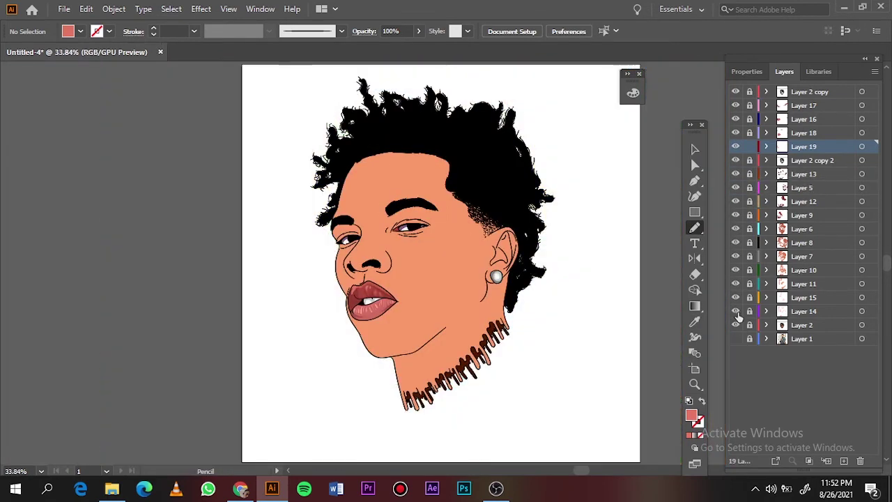
- Add a new empty layer, Layer 20, at the top above Layer 2 copy
left_click(826, 97)
left_click(843, 461)
scroll(230, 292, "up", 1)
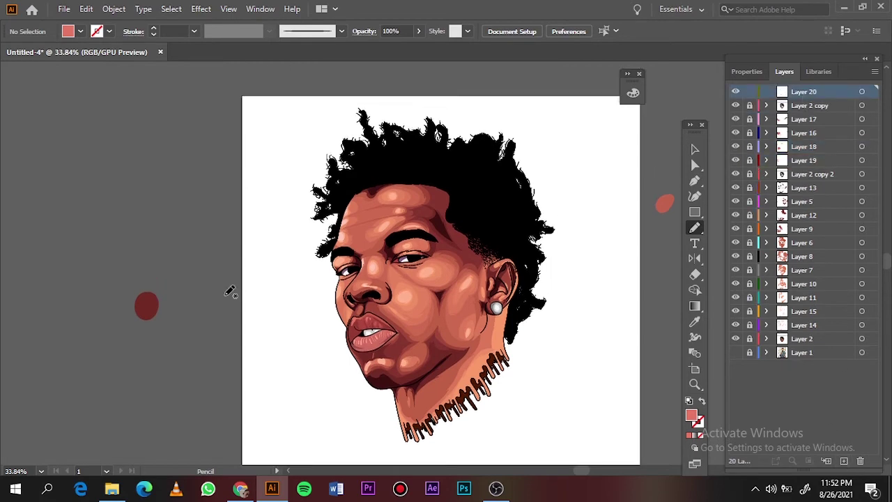
left_click(81, 31)
- Draw a long, very flat ellipse above the artboard and give it a gradient fill
key("l")
scroll(453, 279, "up", 2)
left_click_drag(244, 163, 451, 164)
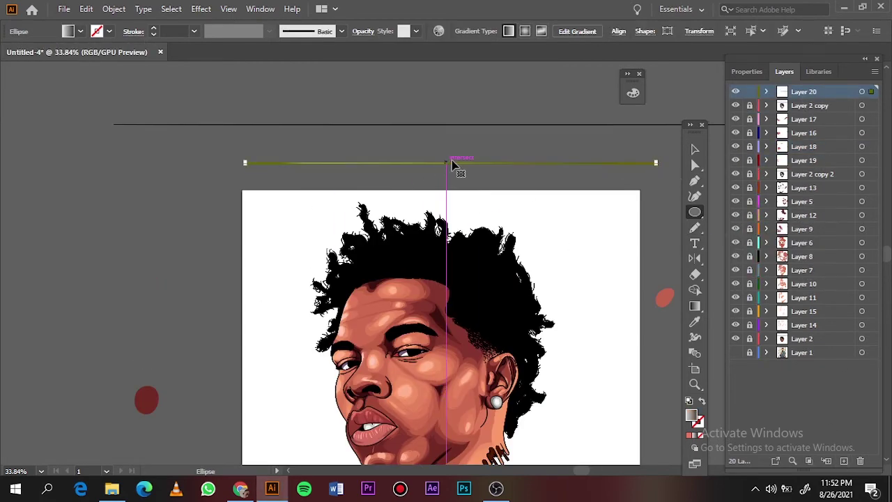
key("ctrl+1")
key("g")
- Set the gradient to a black left stop with a dark gray middle stop
left_click(83, 271)
double_click(27, 271)
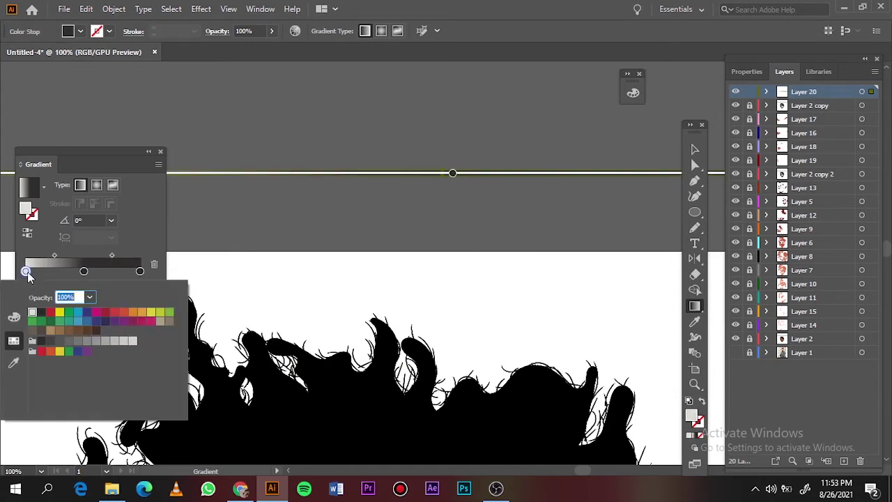
left_click(14, 317)
left_click(35, 386)
double_click(83, 271)
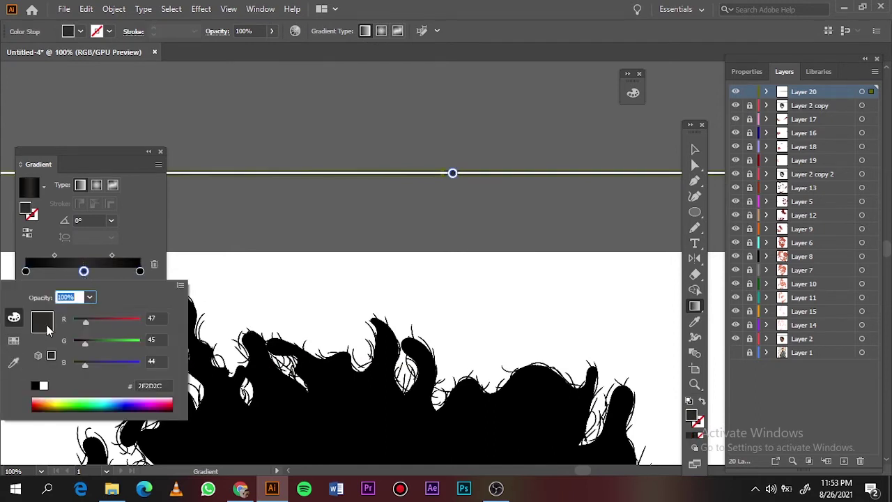
left_click(126, 245)
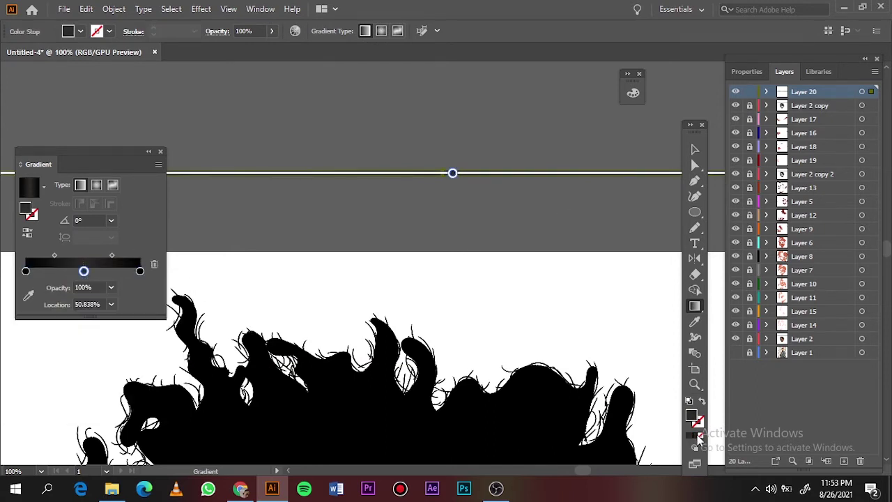
left_click(695, 149)
left_click(342, 30)
double_click(84, 286)
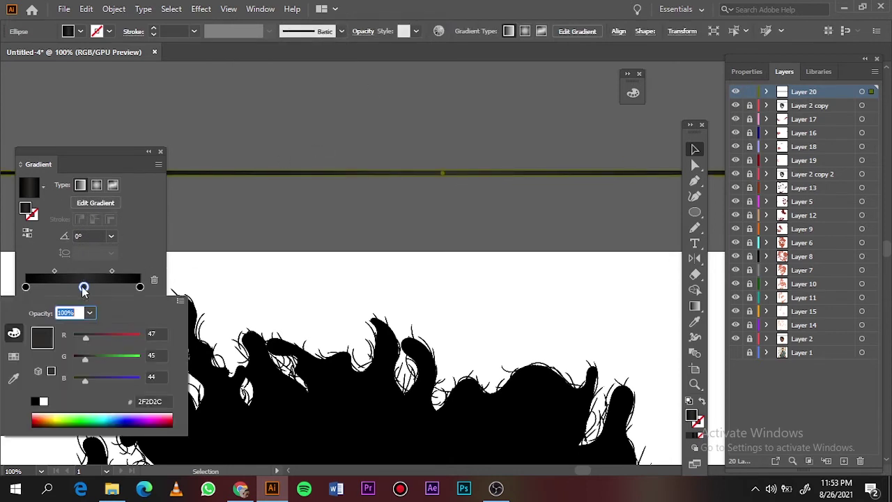
left_click(14, 356)
- Try making a new Art Brush from the ellipse and dismiss the resulting error
left_click(341, 31)
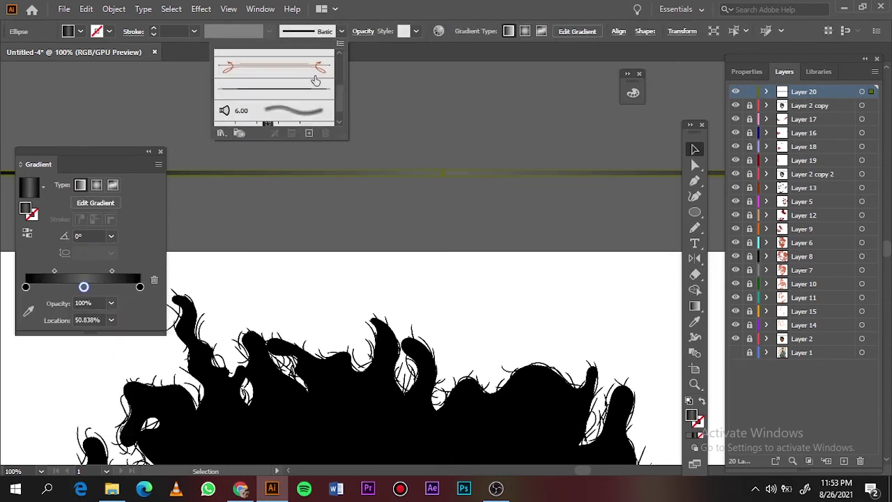
left_click(308, 132)
left_click(408, 282)
left_click(414, 337)
left_click(547, 267)
left_click(471, 150)
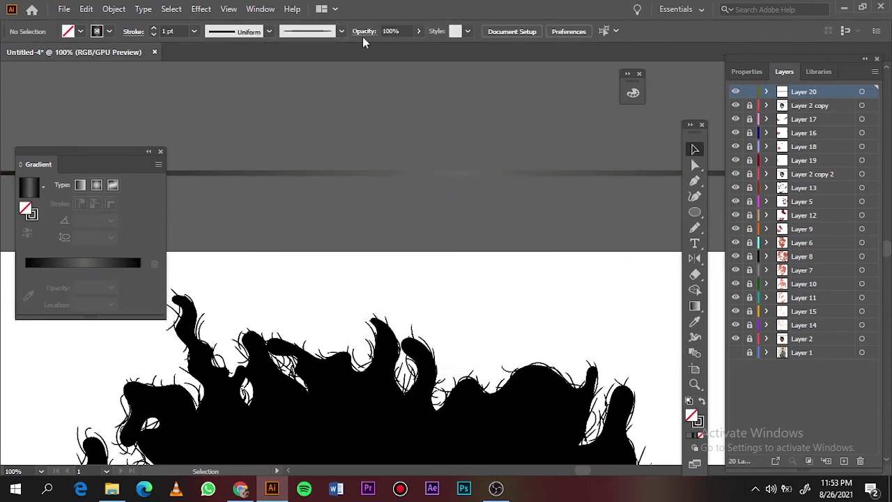
- Paint a first light strand with the Paintbrush and thin the stroke to 0.25 pt
key("b")
scroll(404, 153, "down", 5)
key("ctrl+plus")
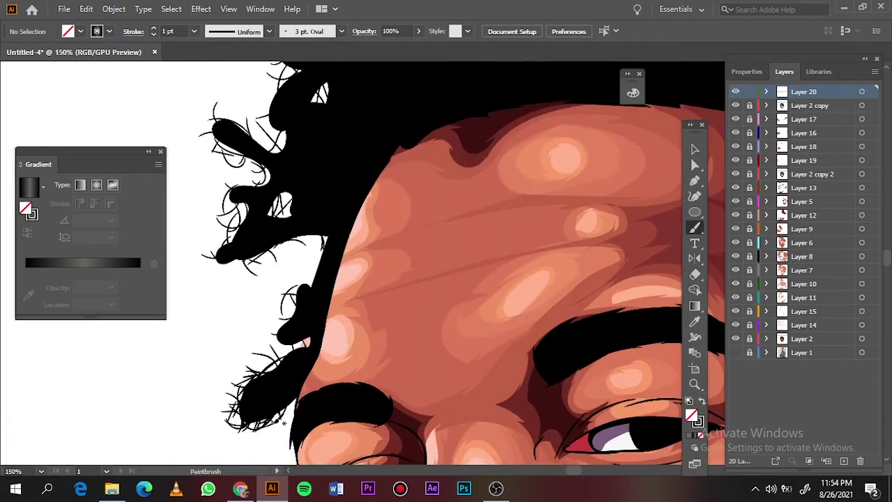
mouse_move(269, 412)
left_mouse_down()
mouse_move(260, 383)
mouse_move(322, 288)
left_mouse_up()
left_click(193, 31)
left_click(209, 44)
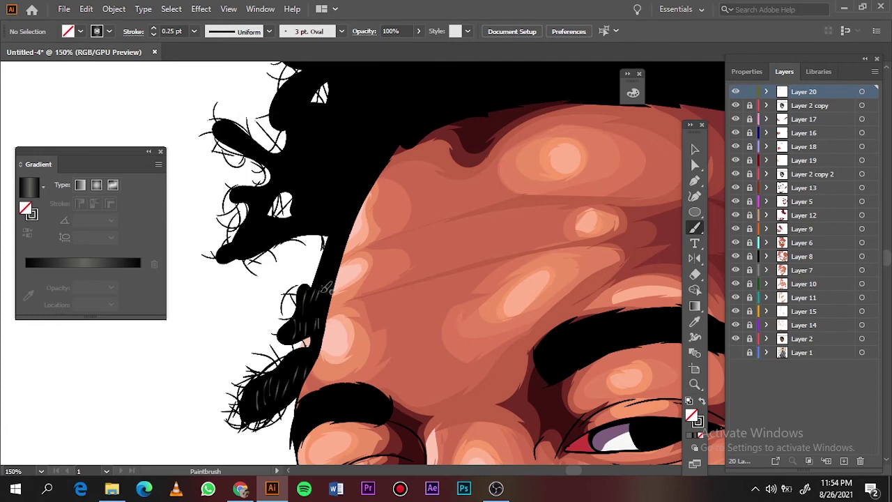
- Paint diagonal grey strand highlights over the left side of the hair
key("ctrl+0")
scroll(269, 321, "up", 3)
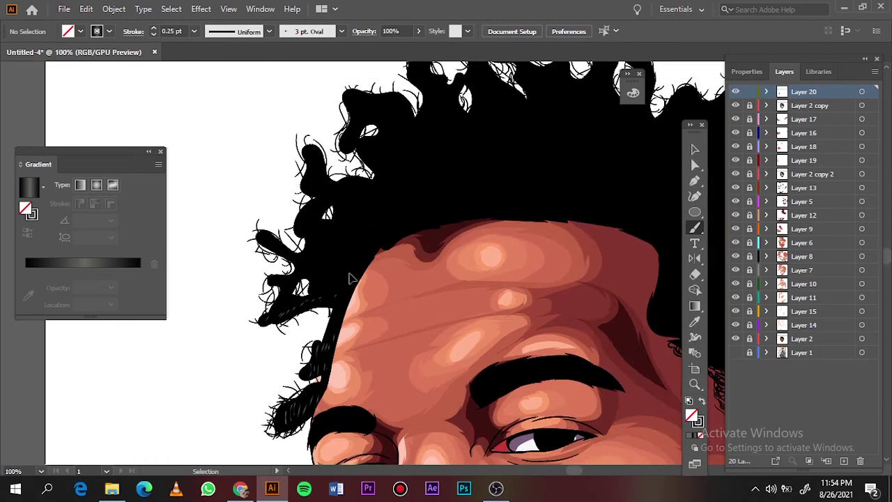
scroll(313, 301, "up", 2)
mouse_move(301, 288)
left_mouse_down()
mouse_move(338, 270)
mouse_move(358, 234)
left_mouse_up()
left_click_drag(239, 287, 278, 227)
left_click_drag(214, 174, 244, 159)
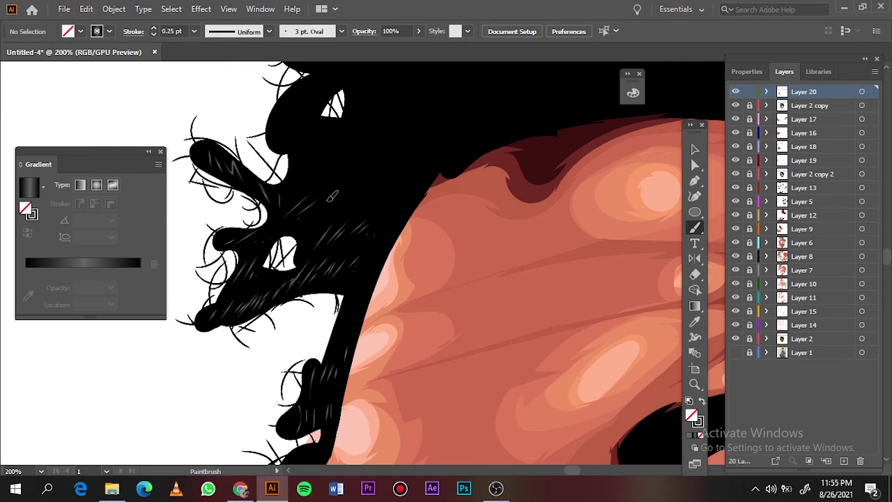
- Add fine grey strands along the forehead hairline and the left hair lock
key("ctrl+0")
scroll(378, 159, "up", 3)
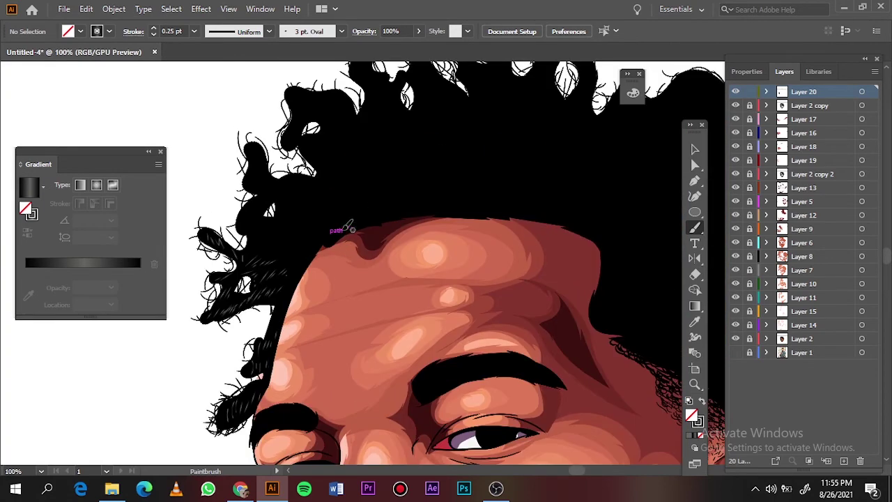
left_click_drag(349, 225, 377, 198)
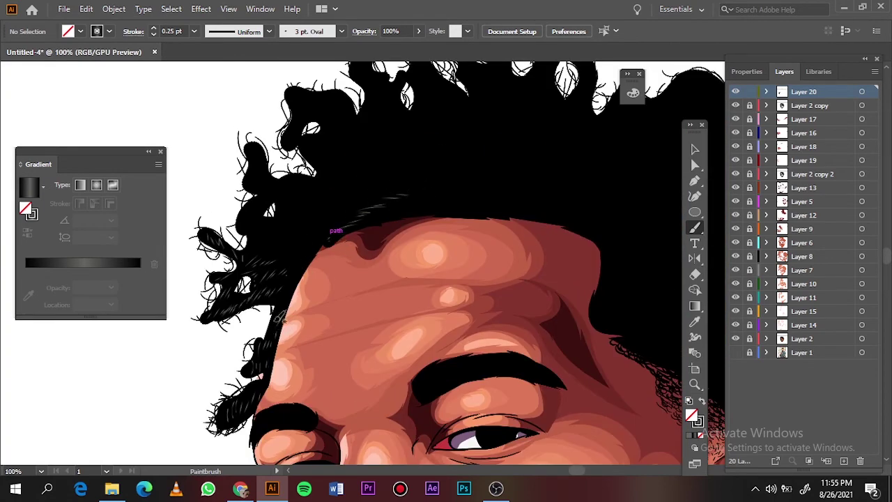
scroll(286, 256, "up", 2)
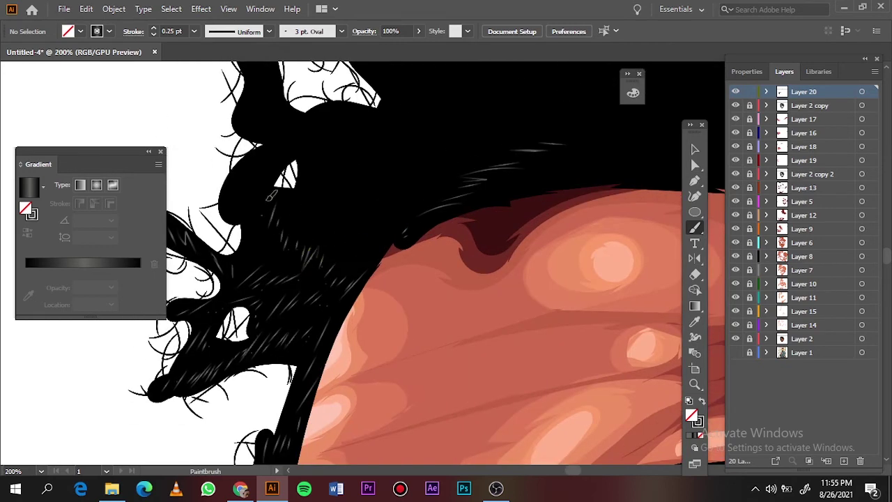
key("ctrl+0")
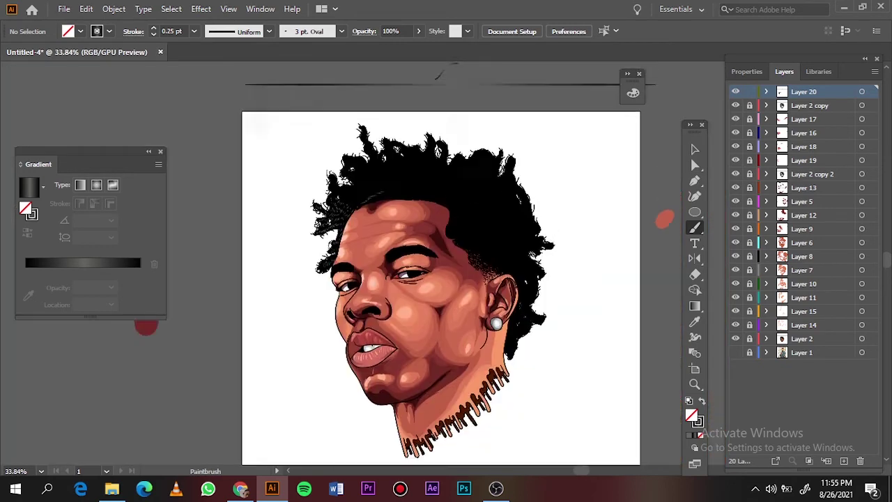
scroll(262, 220, "up", 4)
mouse_move(292, 223)
left_mouse_down()
mouse_move(351, 219)
mouse_move(367, 256)
left_mouse_up()
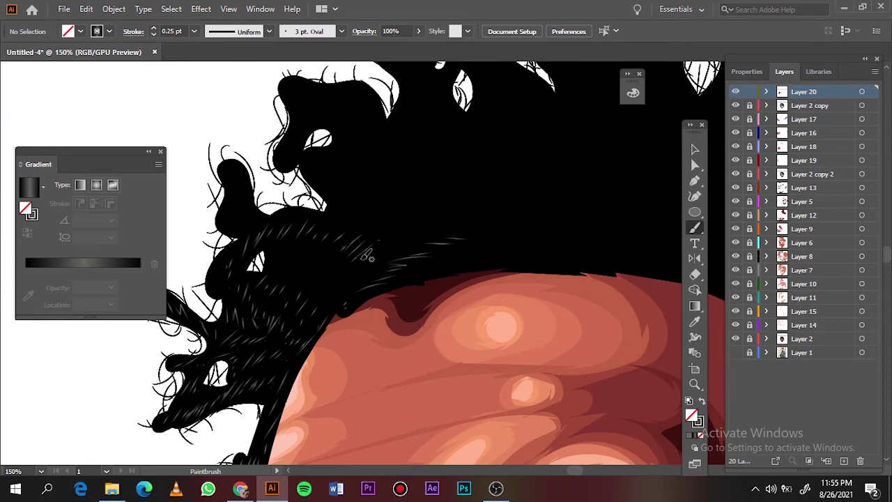
left_click_drag(234, 173, 240, 207)
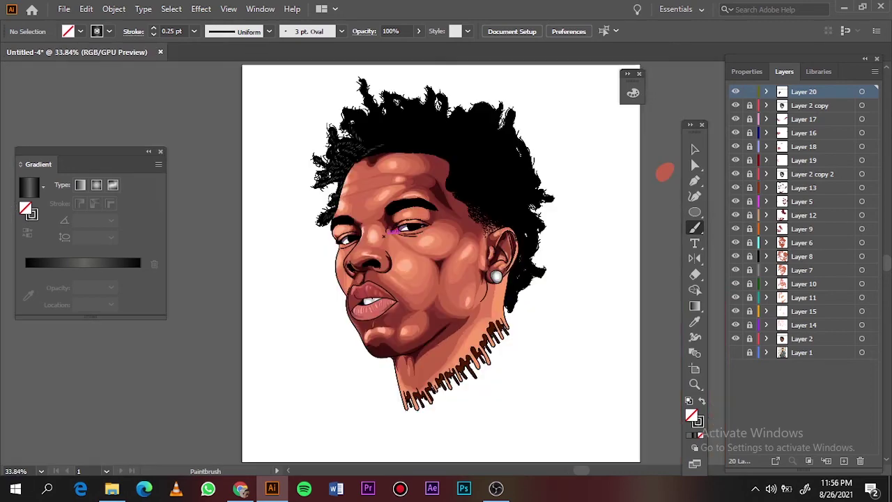
- Paint grey strands on the upper-left lobe, top edge and right edge of the hair
key("ctrl+0")
scroll(385, 160, "up", 5)
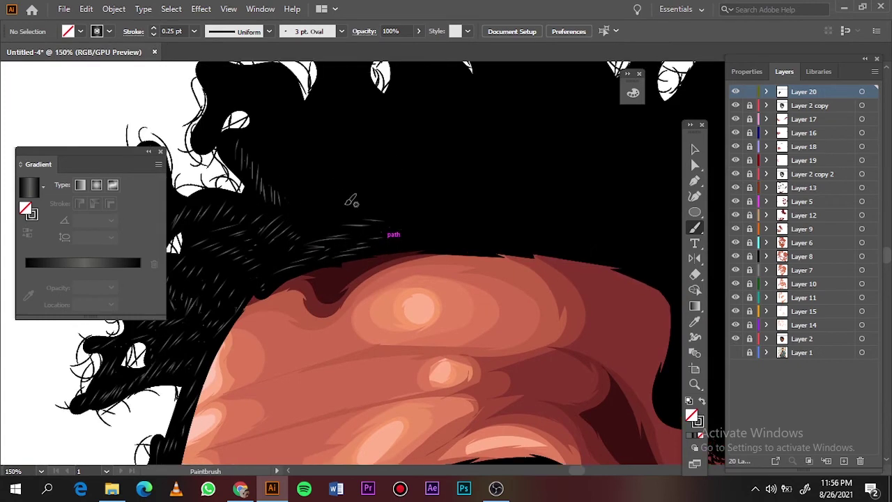
scroll(351, 201, "up", 1)
mouse_move(327, 292)
left_mouse_down()
mouse_move(354, 265)
mouse_move(308, 229)
mouse_move(298, 179)
mouse_move(279, 234)
mouse_move(317, 271)
left_mouse_up()
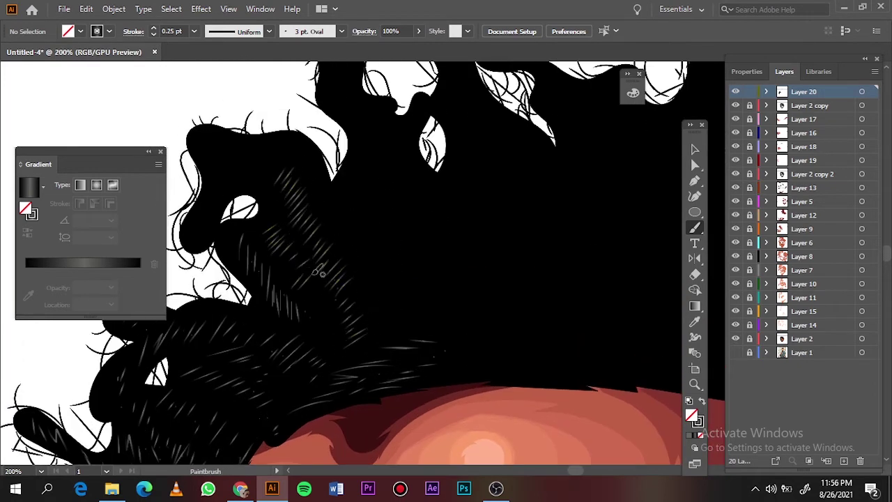
mouse_move(229, 193)
left_mouse_down()
mouse_move(228, 228)
mouse_move(222, 192)
left_mouse_up()
left_click_drag(273, 168, 315, 152)
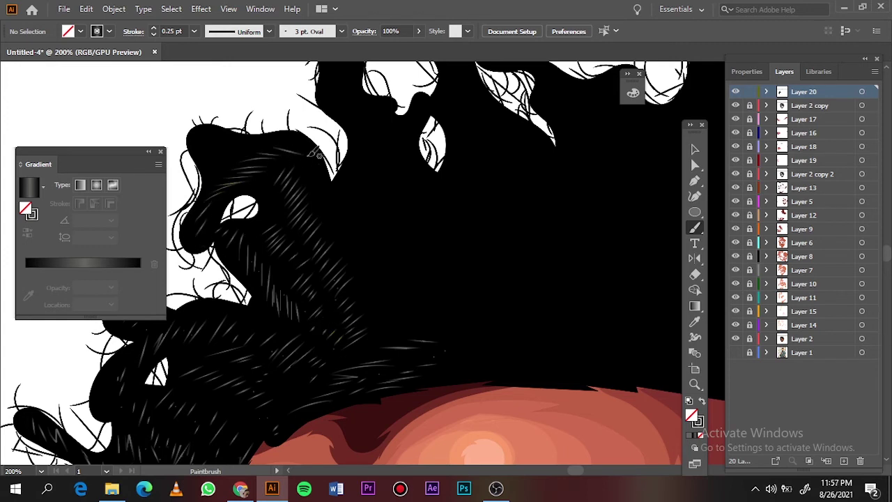
left_click_drag(211, 159, 239, 143)
left_click_drag(345, 192, 328, 185)
left_click_drag(356, 225, 358, 239)
left_click_drag(399, 308, 422, 277)
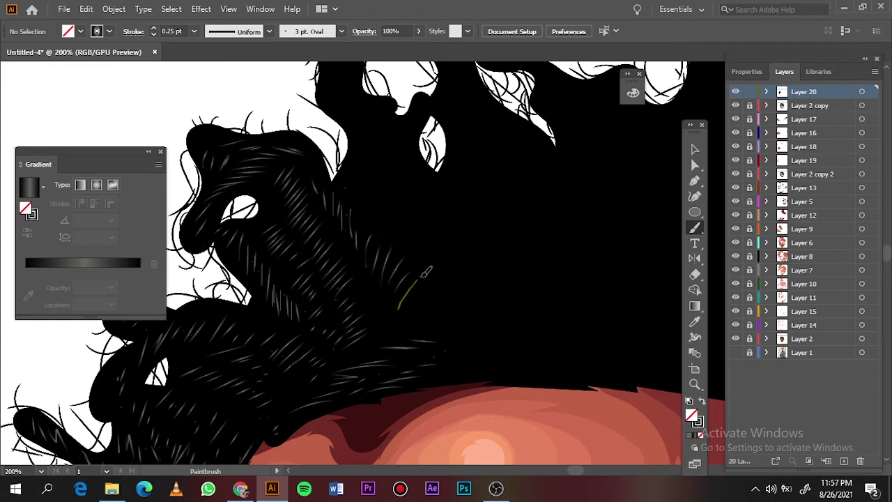
- Zoom in and add short grey strands through the middle and upper hair
key("ctrl+0")
key("ctrl+1")
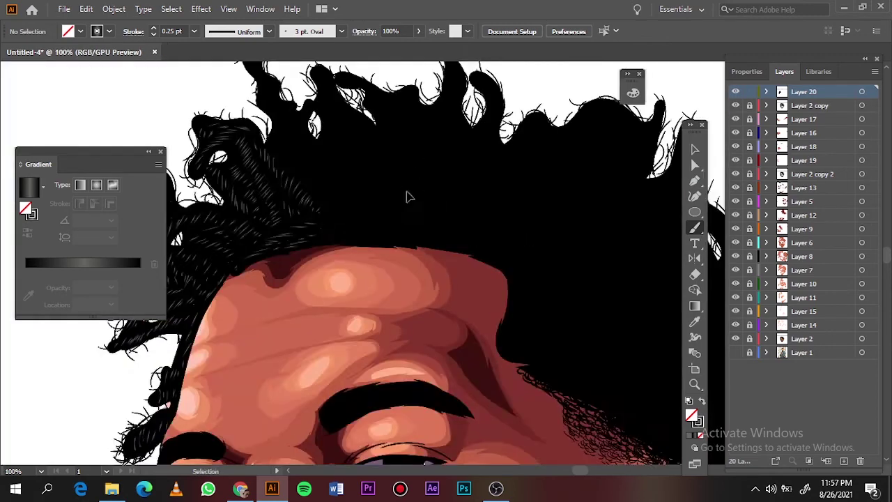
key("ctrl+equal")
scroll(418, 195, "up", 3)
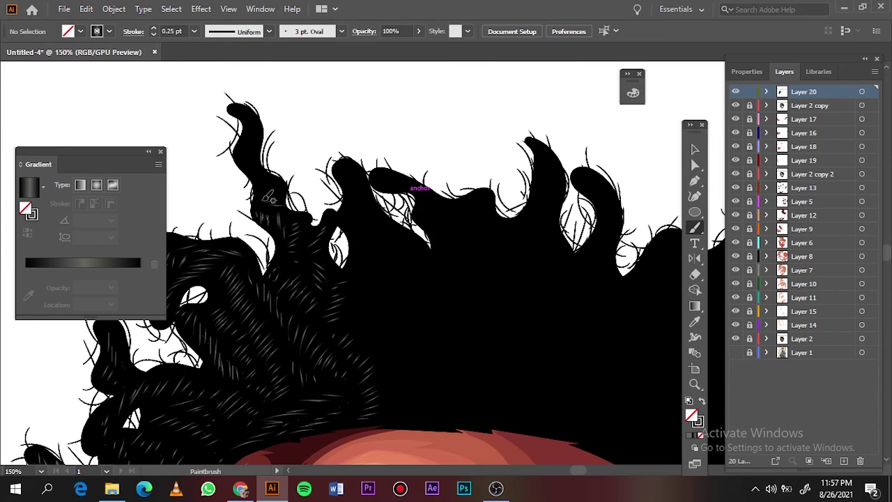
scroll(307, 195, "down", 3)
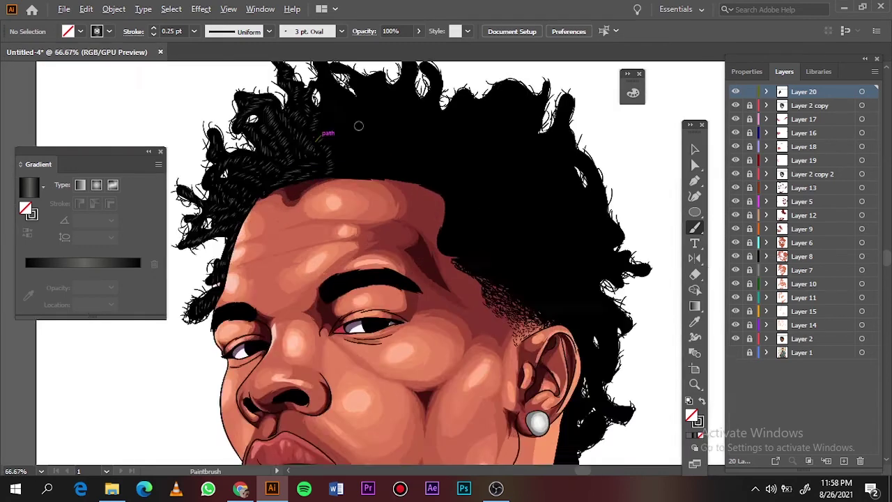
scroll(352, 210, "up", 3)
left_click_drag(342, 341, 376, 308)
mouse_move(352, 317)
left_mouse_down()
mouse_move(387, 284)
mouse_move(380, 287)
left_mouse_up()
mouse_move(294, 273)
left_mouse_down()
mouse_move(307, 252)
mouse_move(377, 214)
left_mouse_up()
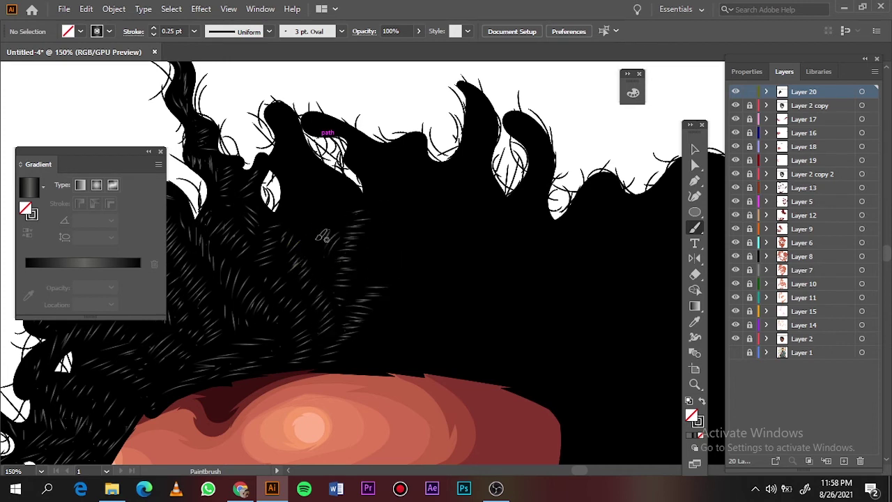
left_click_drag(328, 251, 296, 198)
left_click_drag(275, 106, 295, 146)
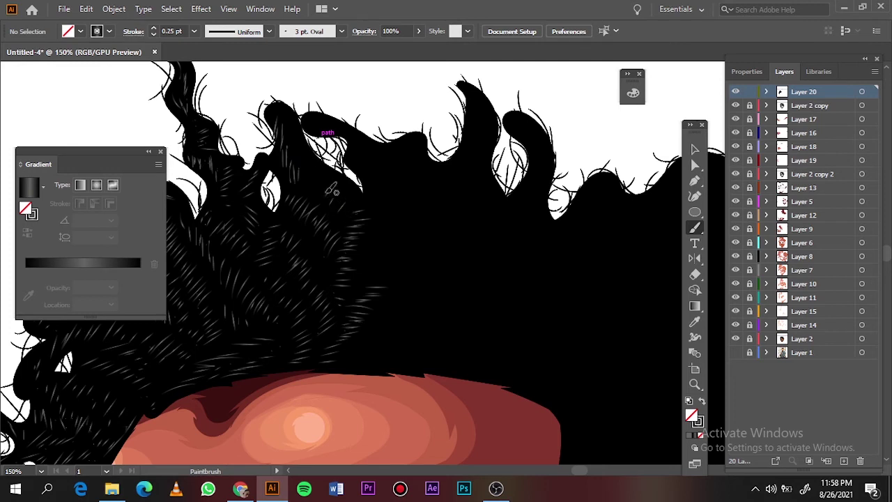
- Add grey strands in the lower and upper curls, then fit the whole portrait in view
scroll(458, 217, "right", 2)
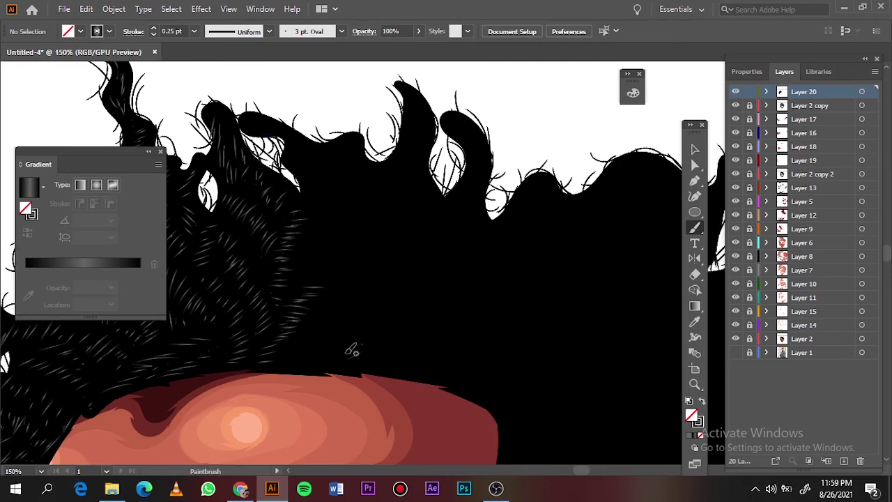
mouse_move(346, 352)
left_mouse_down()
mouse_move(335, 309)
mouse_move(317, 298)
left_mouse_up()
left_click_drag(302, 343, 326, 339)
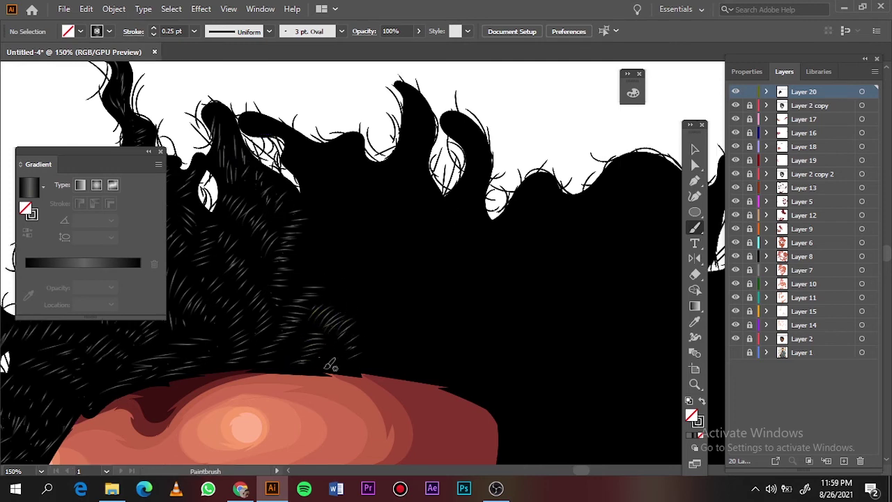
mouse_move(337, 277)
left_mouse_down()
mouse_move(342, 199)
mouse_move(339, 282)
mouse_move(398, 252)
mouse_move(353, 247)
left_mouse_up()
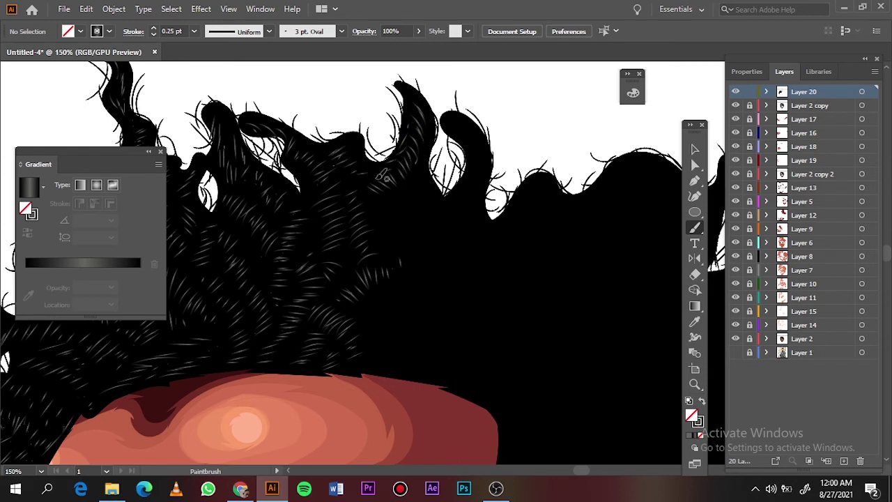
scroll(387, 209, "right", 3)
scroll(387, 209, "down", 1)
left_click_drag(283, 139, 319, 175)
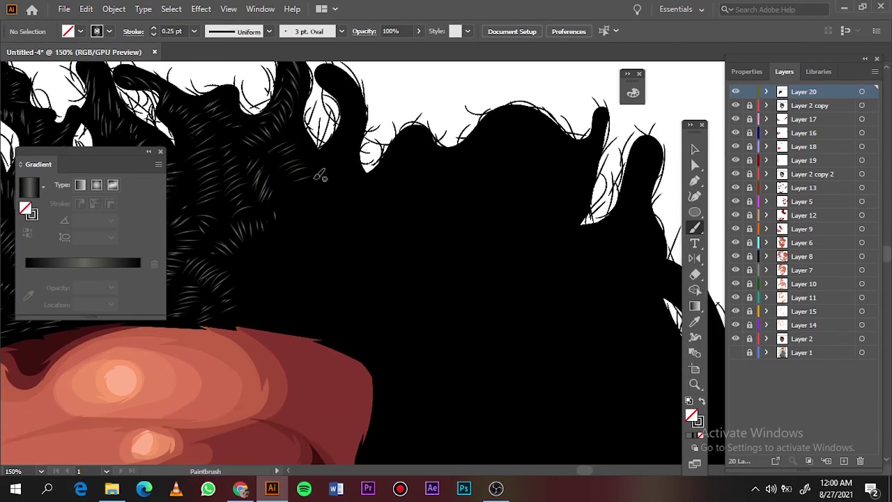
left_click_drag(269, 239, 306, 230)
left_click_drag(332, 206, 346, 218)
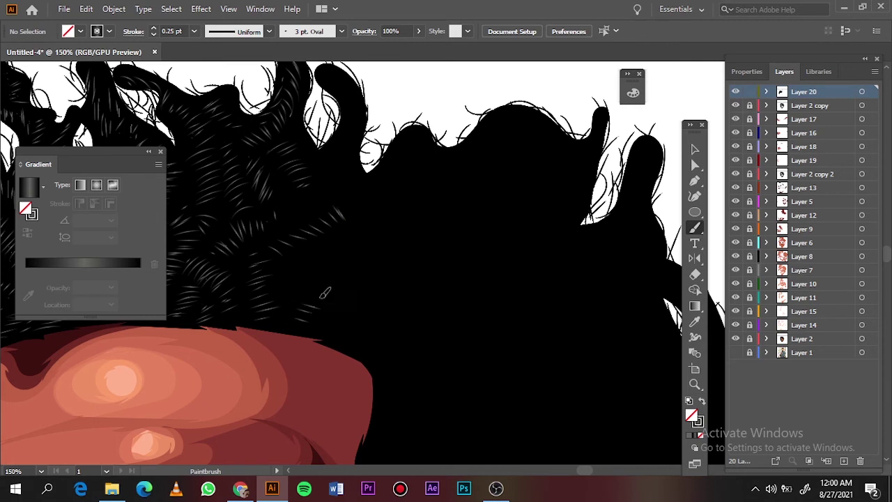
left_click_drag(342, 251, 358, 262)
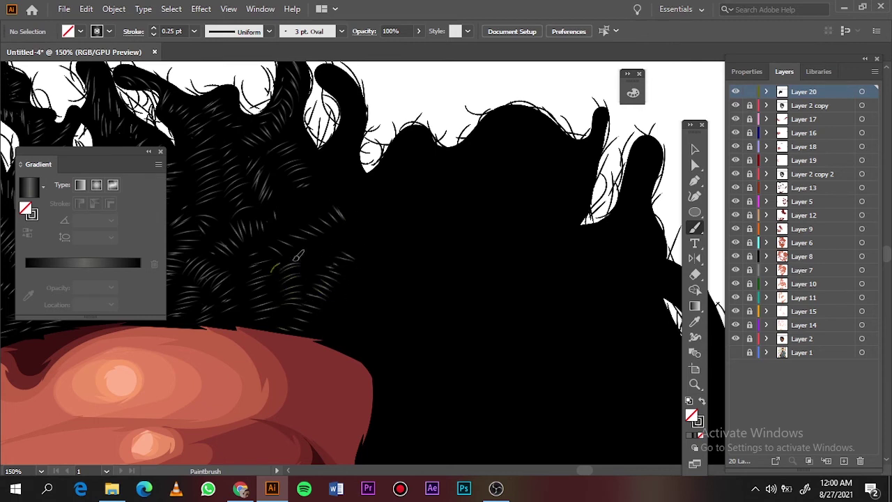
key("ctrl")
key("ctrl+0")
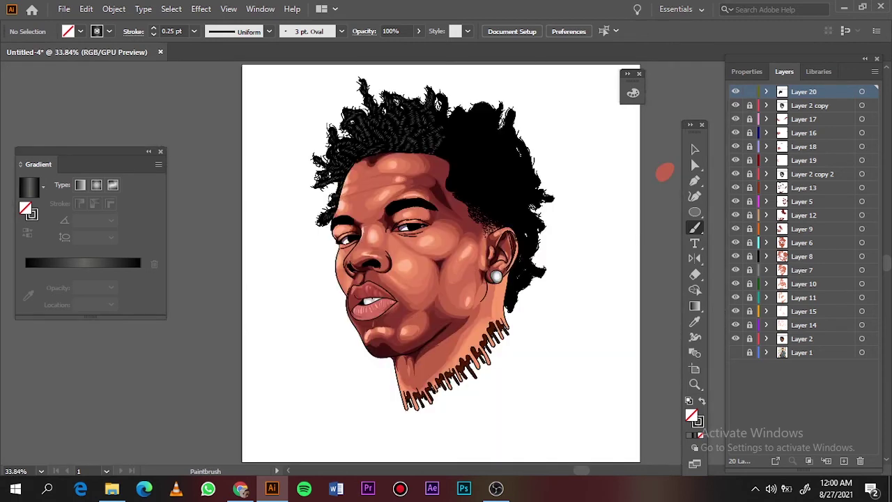
- Paint thin light strands low in the black hair and along the top-right curls
scroll(418, 117, "up", 4)
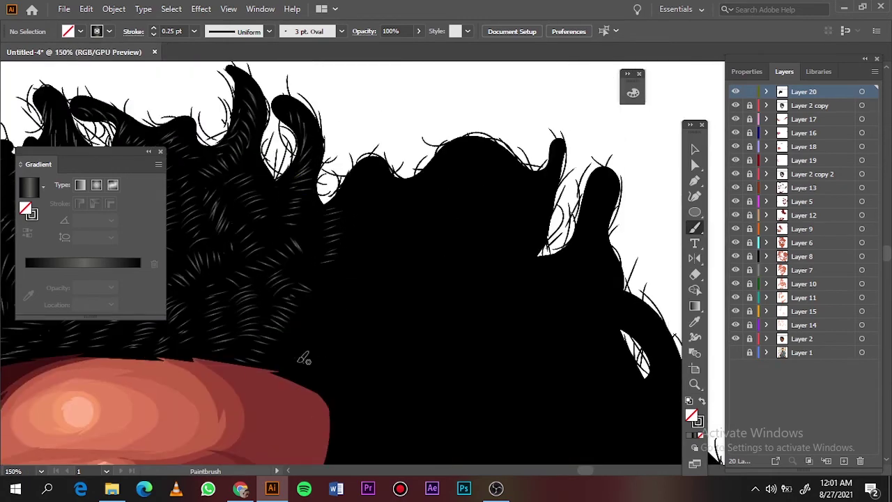
mouse_move(348, 315)
left_mouse_down()
mouse_move(371, 321)
mouse_move(395, 293)
left_mouse_up()
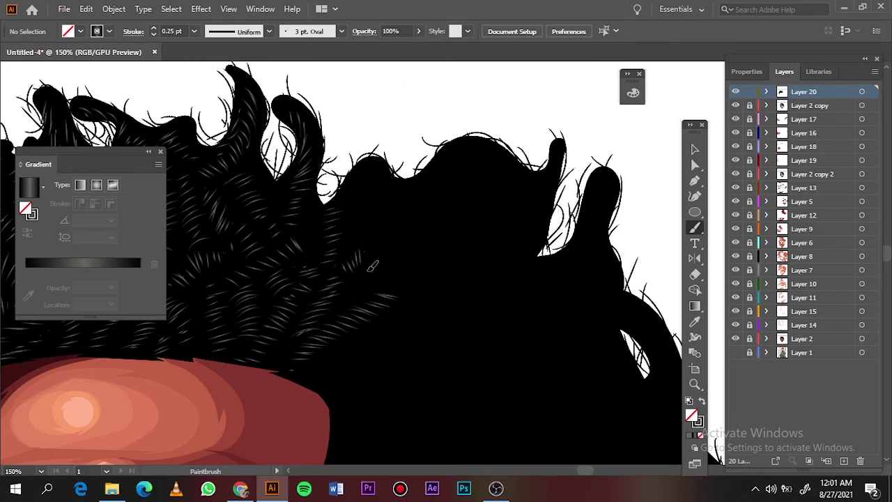
mouse_move(387, 259)
left_mouse_down()
mouse_move(403, 228)
mouse_move(395, 241)
left_mouse_up()
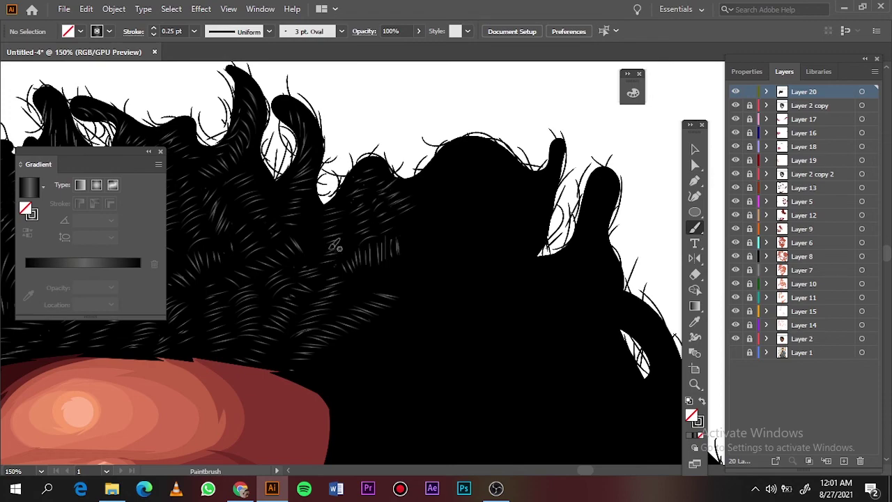
key("ctrl+minus")
key("ctrl+minus")
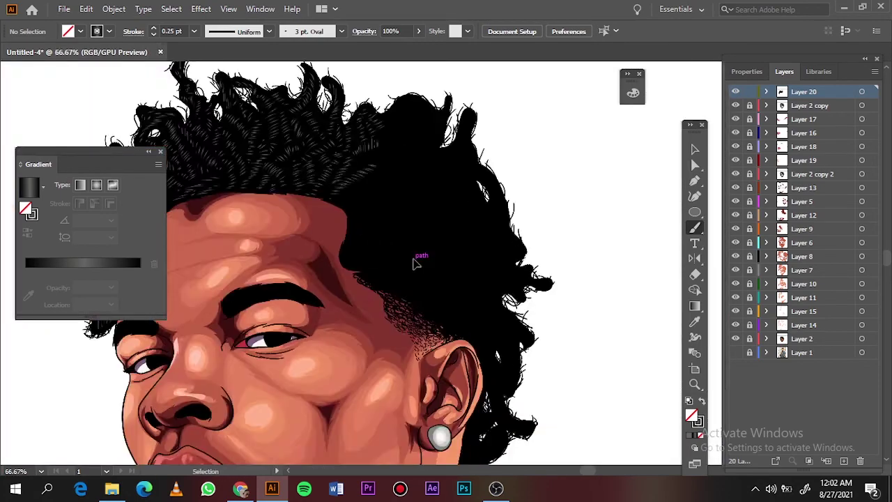
key("ctrl+plus")
key("ctrl+plus")
key("ctrl+minus")
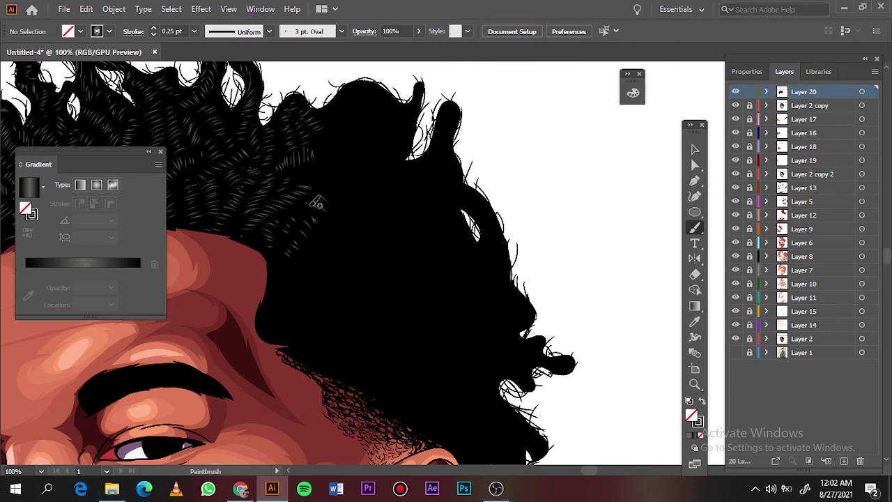
scroll(333, 131, "down", 3)
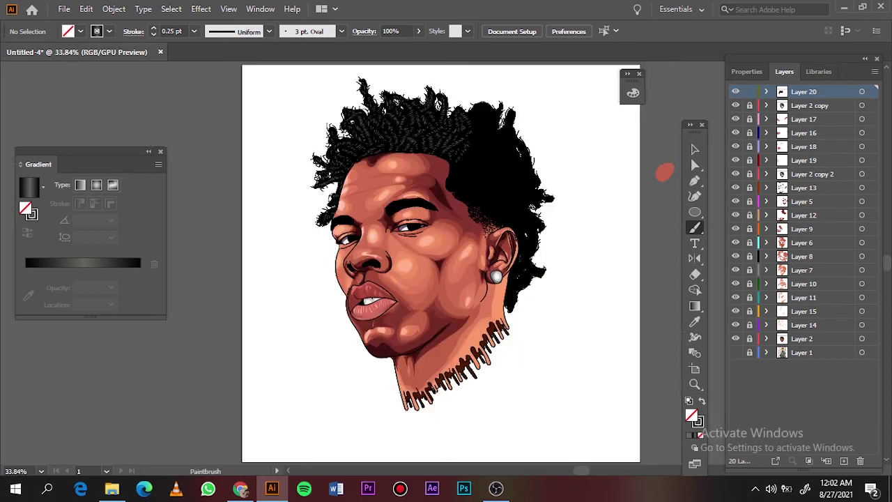
scroll(488, 161, "up", 1)
scroll(487, 155, "up", 3)
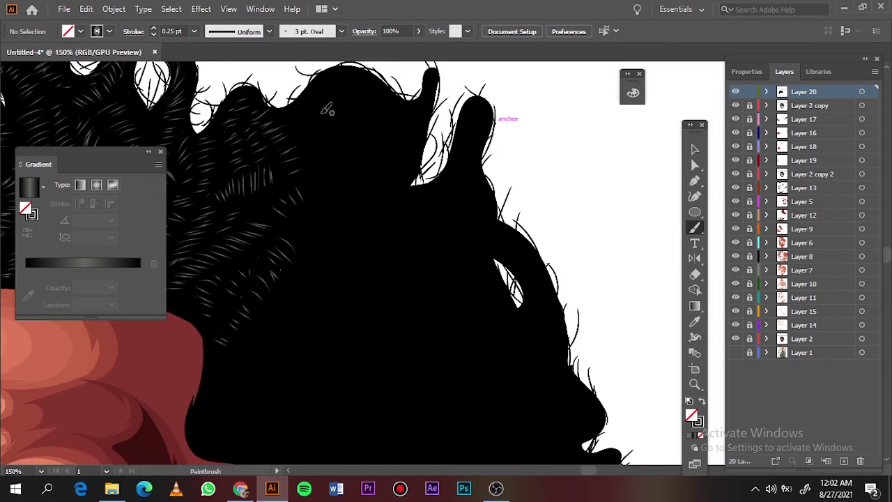
mouse_move(348, 103)
left_mouse_down()
mouse_move(327, 164)
mouse_move(352, 190)
left_mouse_up()
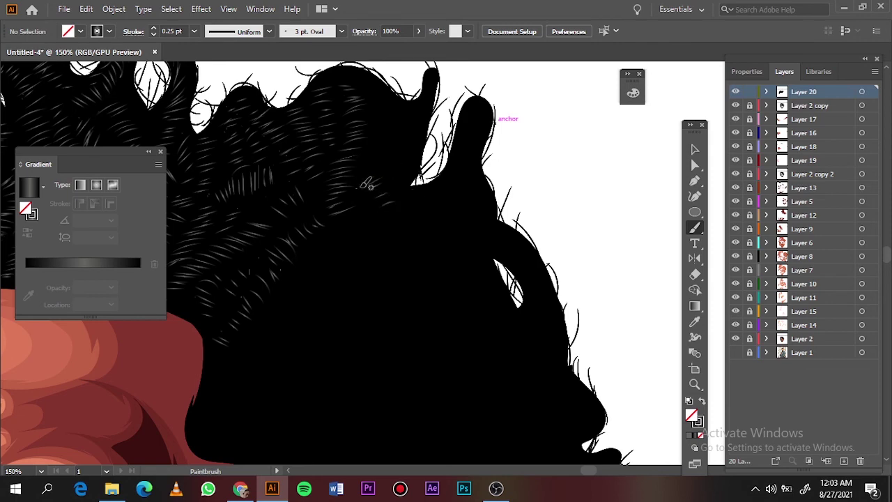
left_click_drag(408, 127, 415, 138)
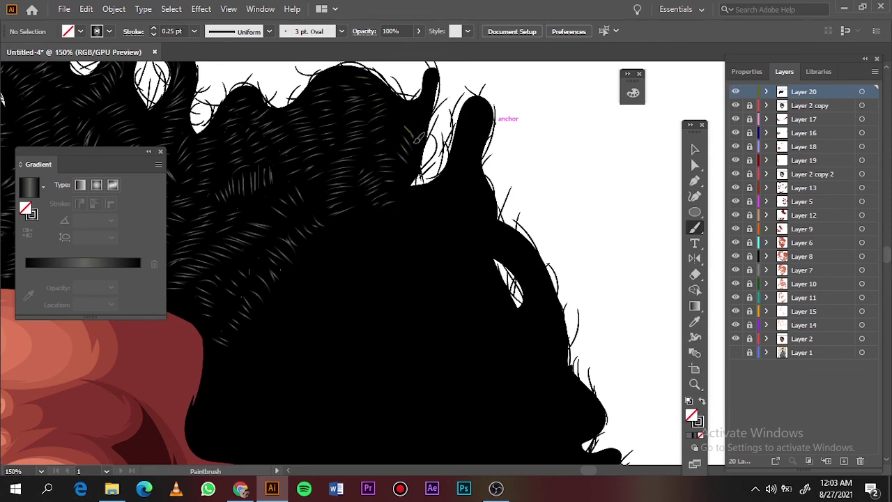
- Draw a long diagonal stroke across the hair
scroll(430, 128, "down", 4)
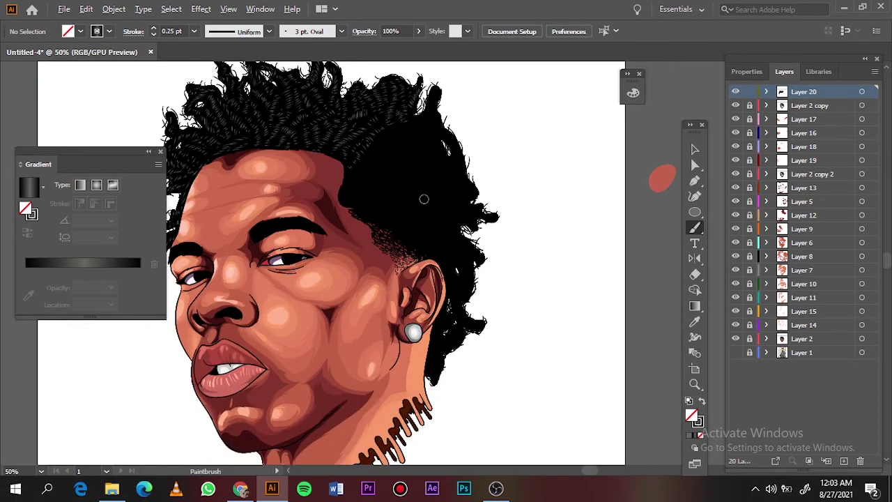
scroll(429, 197, "up", 4)
mouse_move(219, 109)
left_mouse_down()
mouse_move(461, 318)
mouse_move(491, 418)
left_mouse_up()
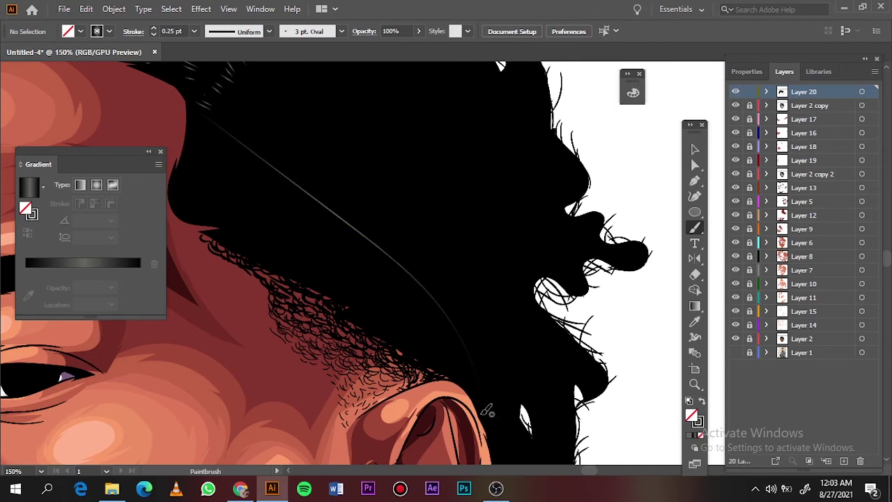
- Add a zigzag row of strands along the hairline and a thin strand on a curl tip
scroll(444, 183, "up", 3)
scroll(279, 209, "up", 2)
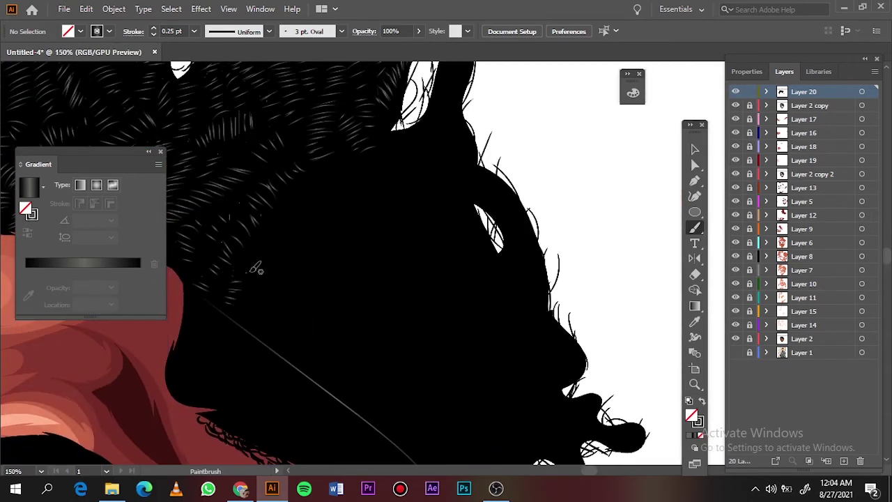
mouse_move(245, 308)
left_mouse_down()
mouse_move(328, 295)
mouse_move(388, 313)
left_mouse_up()
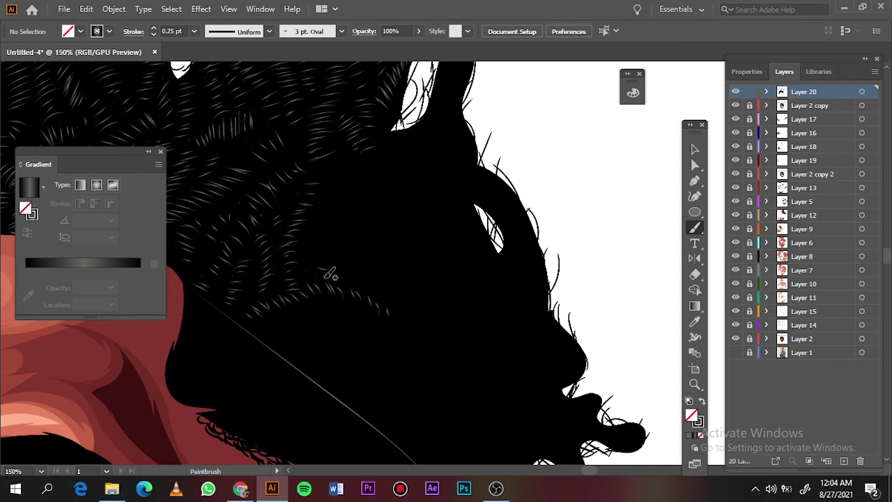
key("ctrl+0")
key("ctrl+1")
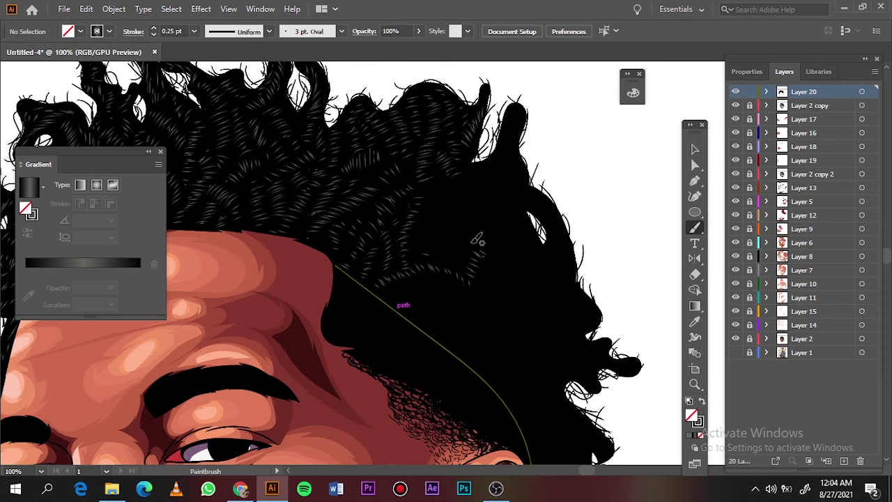
left_click_drag(503, 224, 523, 213)
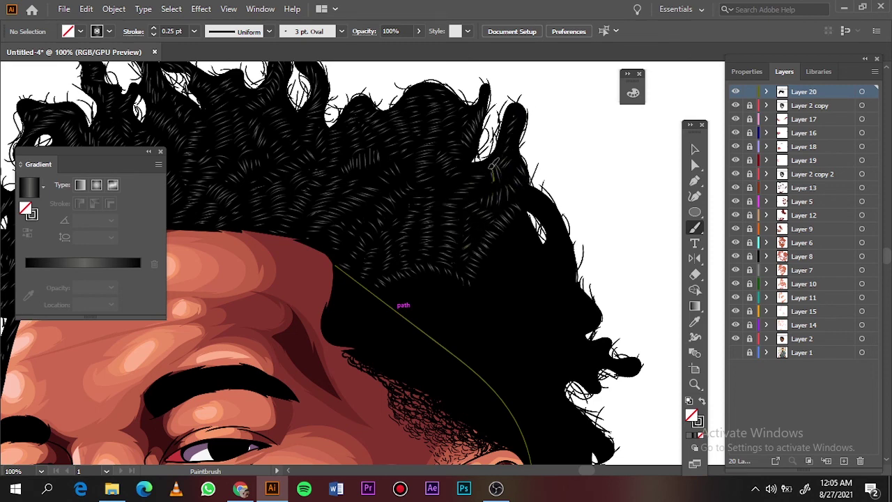
scroll(493, 165, "down", 3, "alt")
- Hide the skin shading layers to simplify the face while working on the hair
scroll(551, 174, "up", 3, "alt")
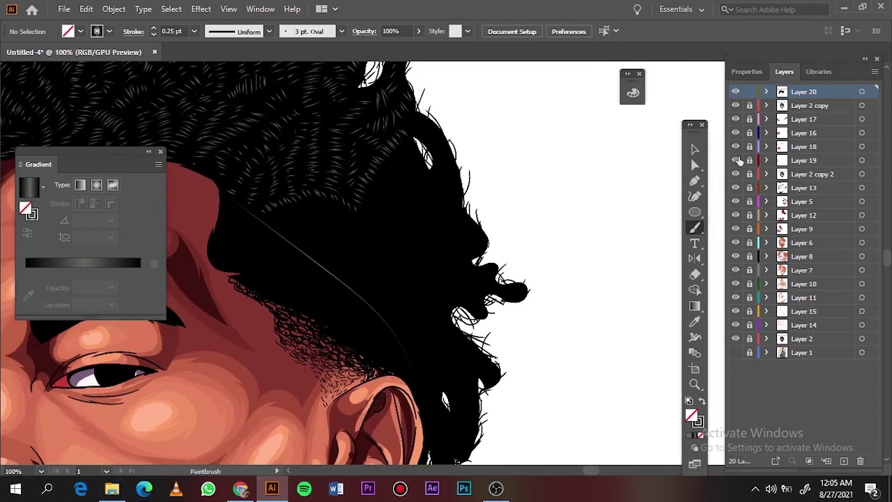
left_click_drag(736, 119, 735, 325)
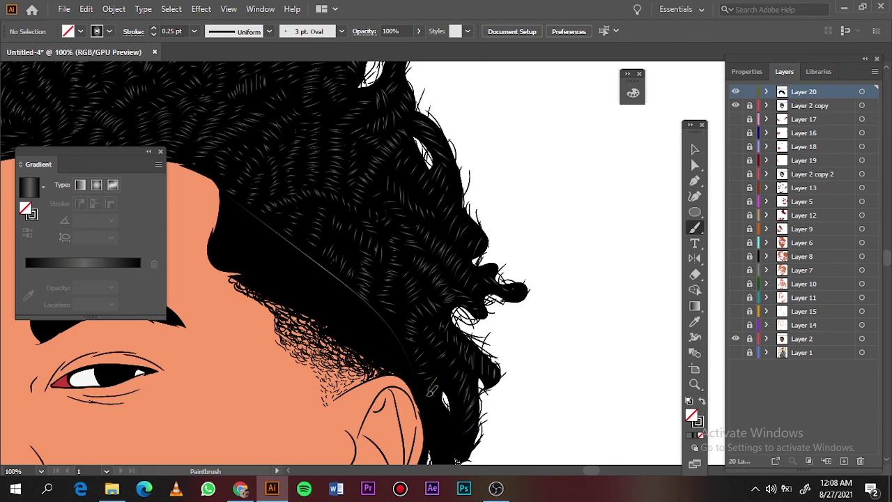
scroll(463, 388, "down", 3)
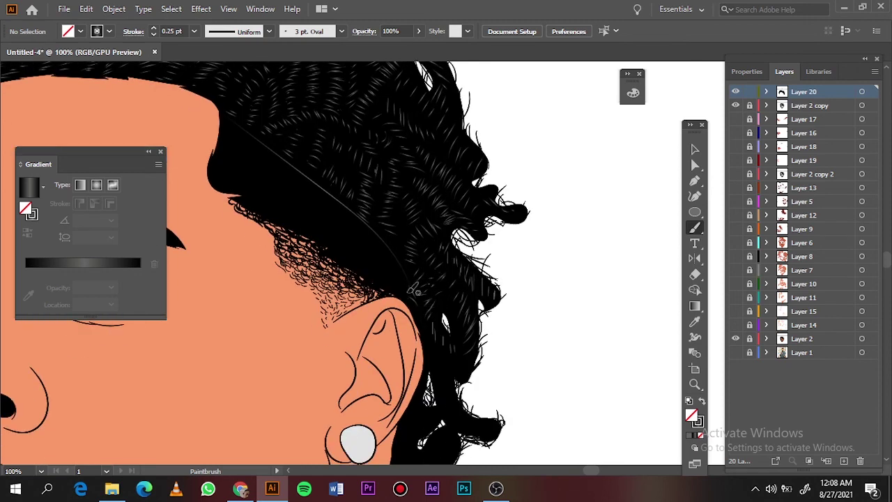
scroll(496, 329, "down", 4)
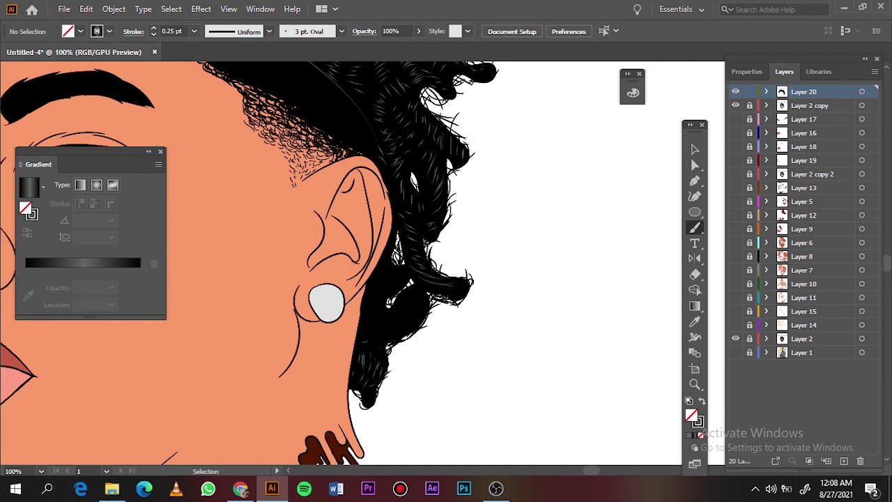
scroll(438, 326, "up", 3)
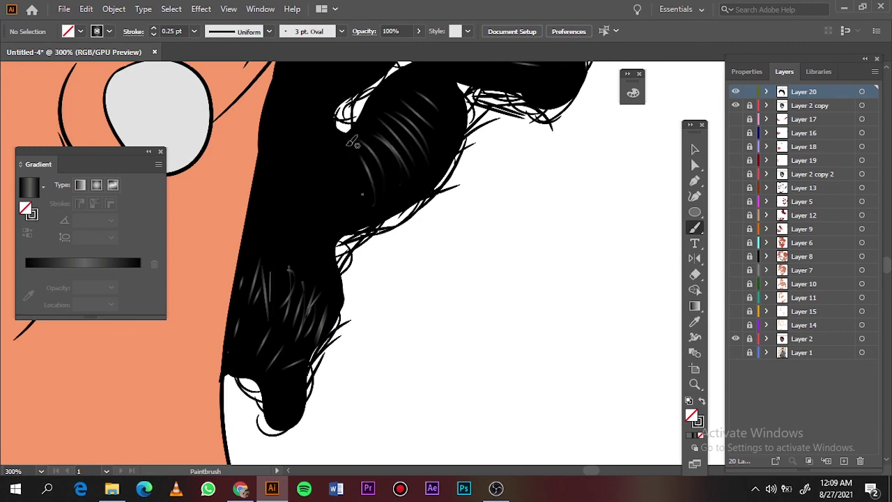
scroll(304, 232, "up", 3)
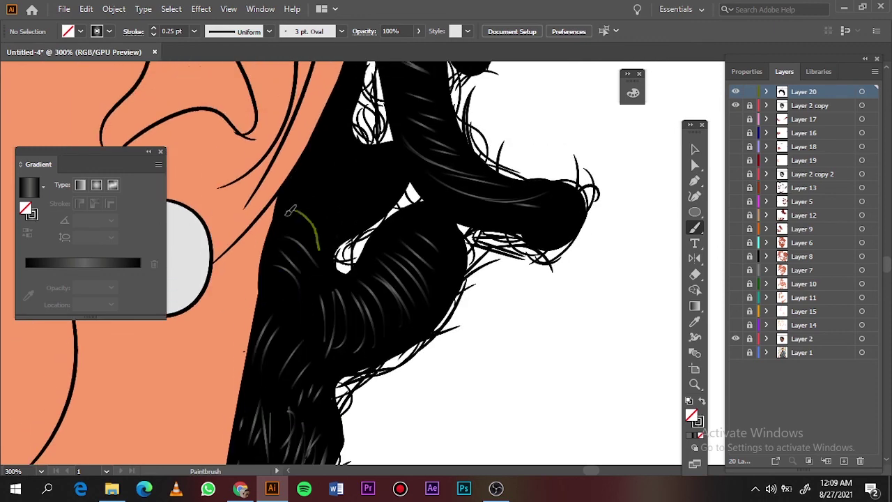
scroll(353, 251, "up", 2)
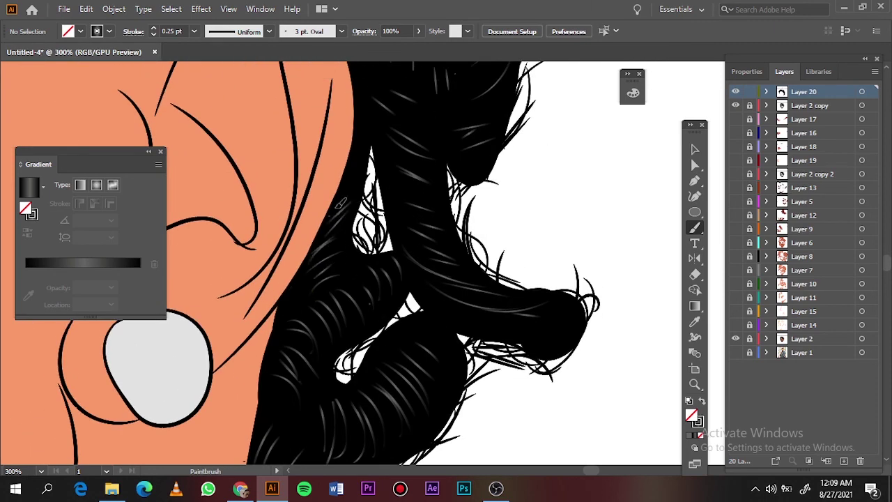
- Select and delete the stray long diagonal line from the hair
key("v")
key("ctrl+0")
left_click(489, 197)
scroll(489, 197, "up", 5)
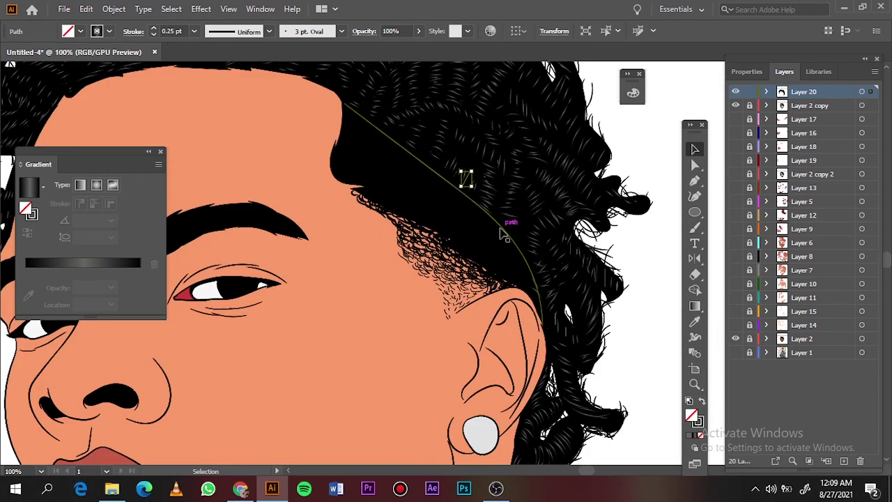
key("Delete")
key("ctrl+0")
- Add a light strand above the ear and show the skin shading layers again
scroll(551, 244, "up", 3)
key("b")
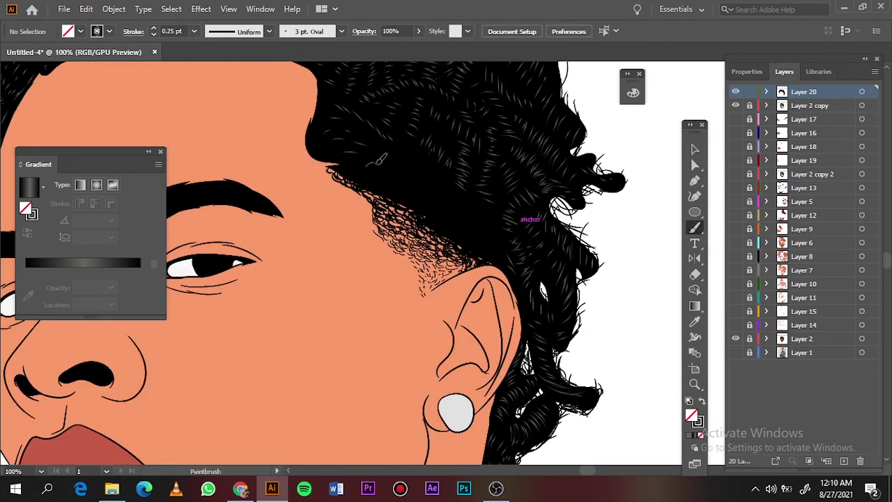
left_click_drag(419, 175, 453, 231)
key("ctrl+0")
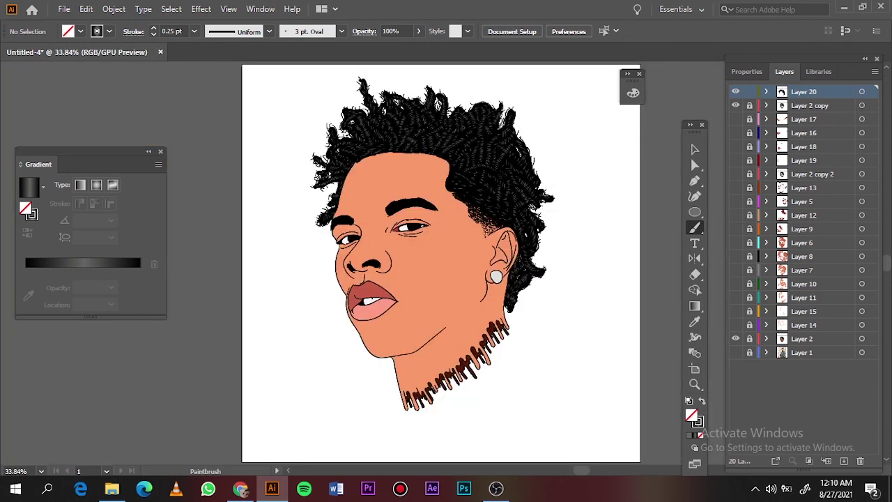
key("v")
left_click(740, 324, "alt")
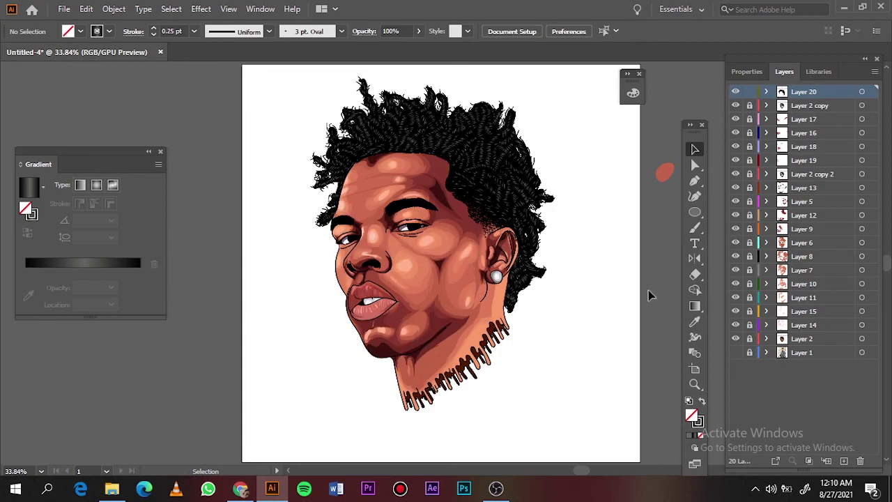